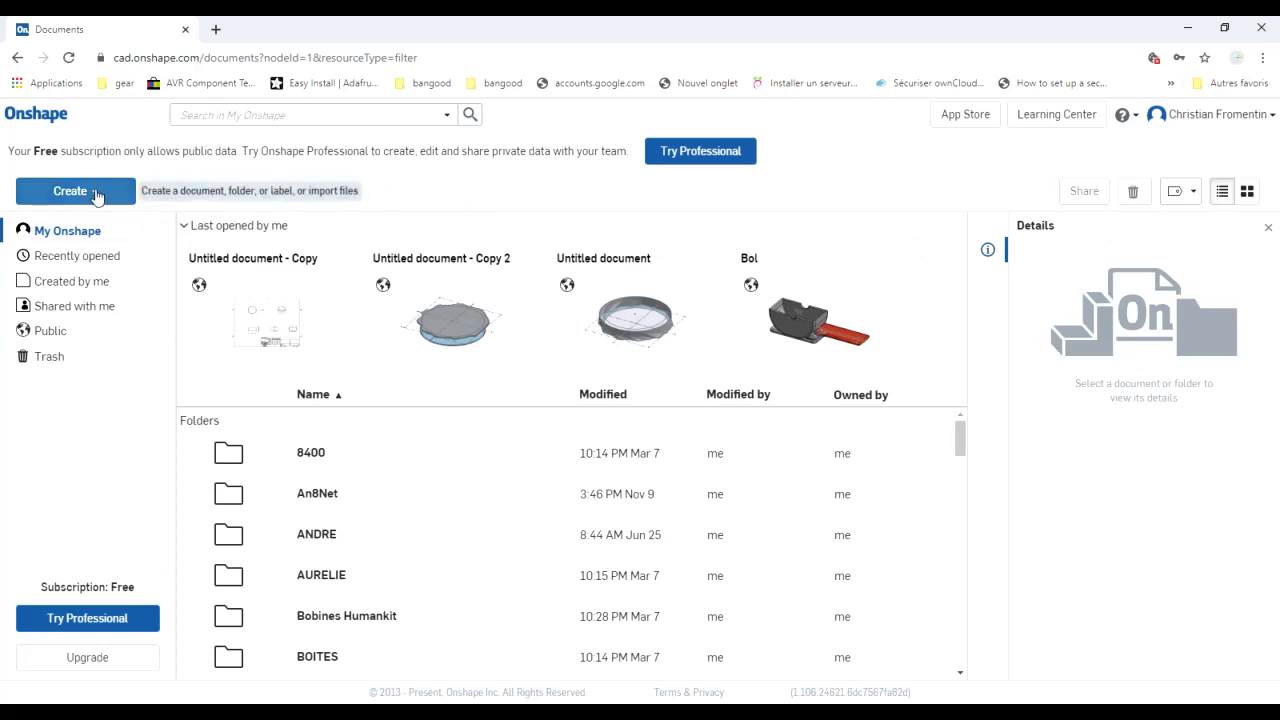
Create a new folder named CONES in My Onshape.
click(97, 196)
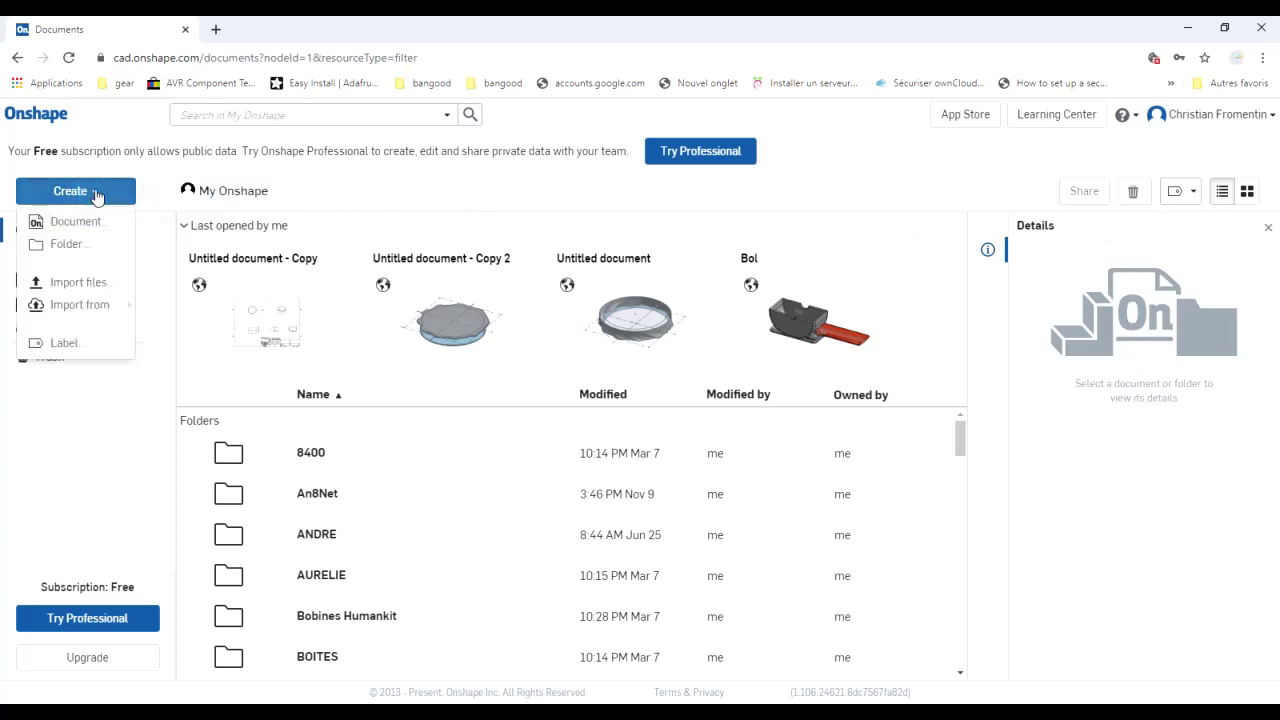
click(84, 247)
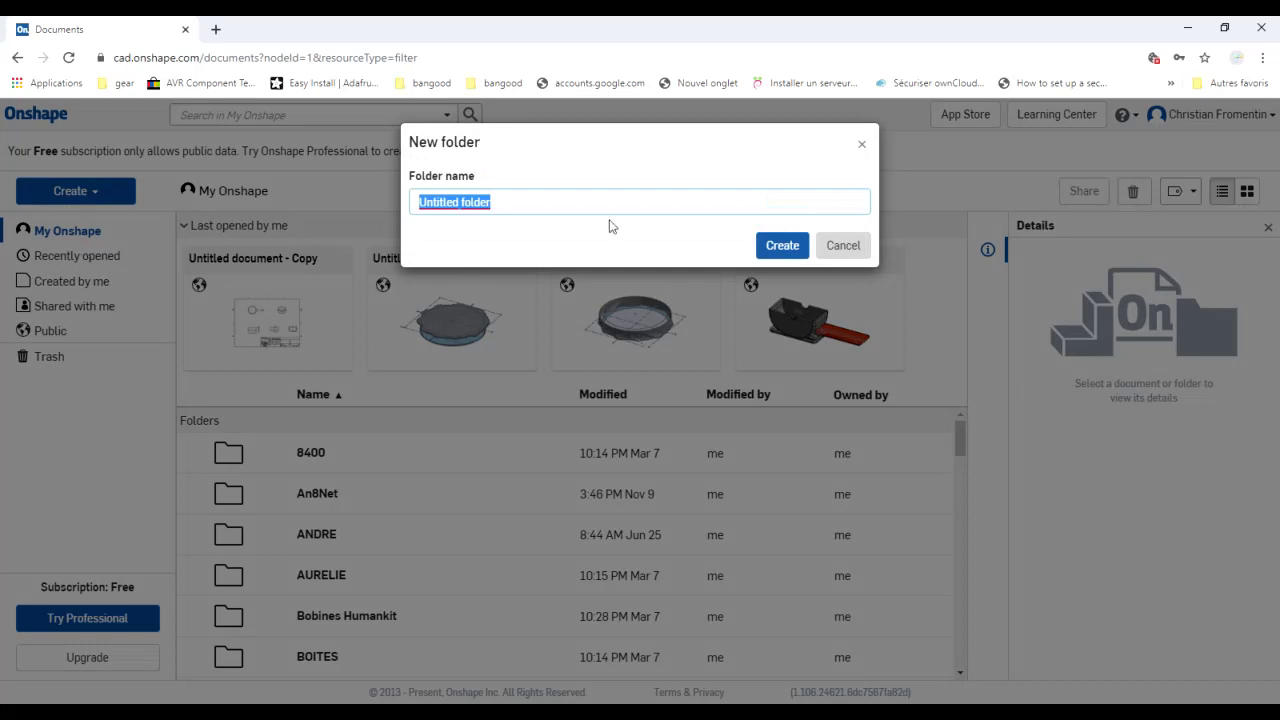
text(CONES)
click(776, 243)
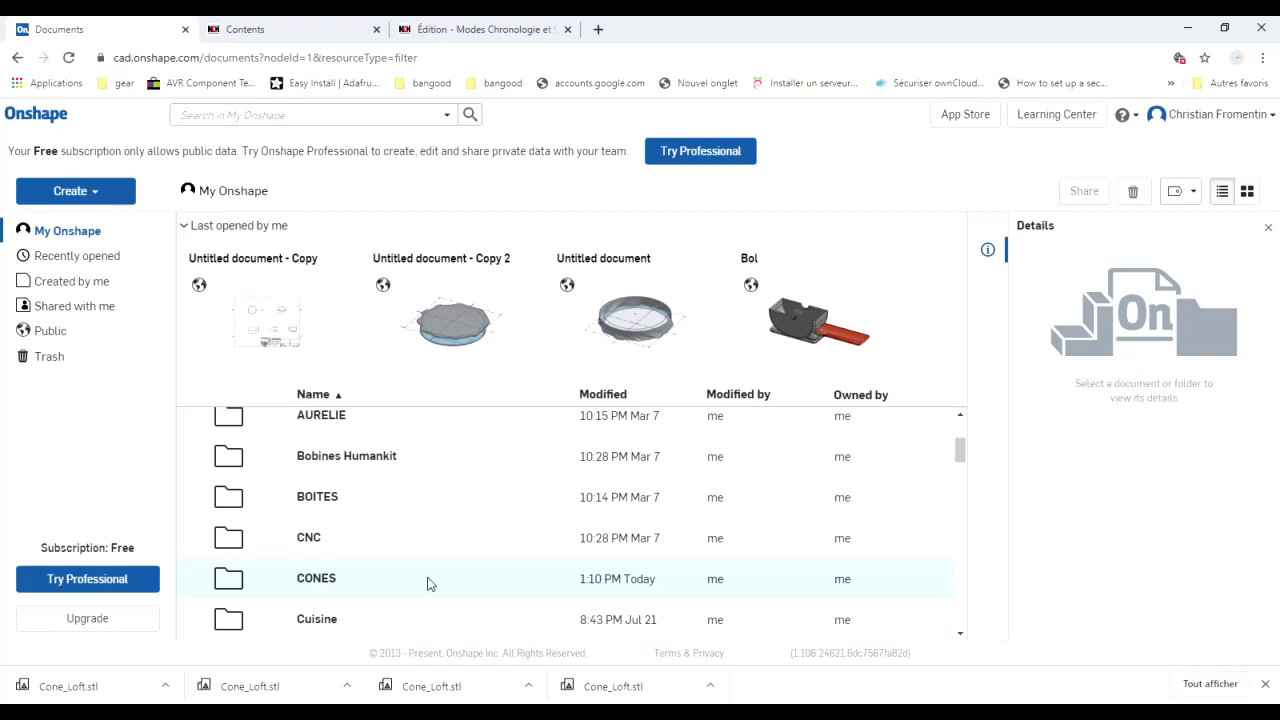
Open the CONES folder and create a subfolder named REVOLE inside it.
click(369, 585)
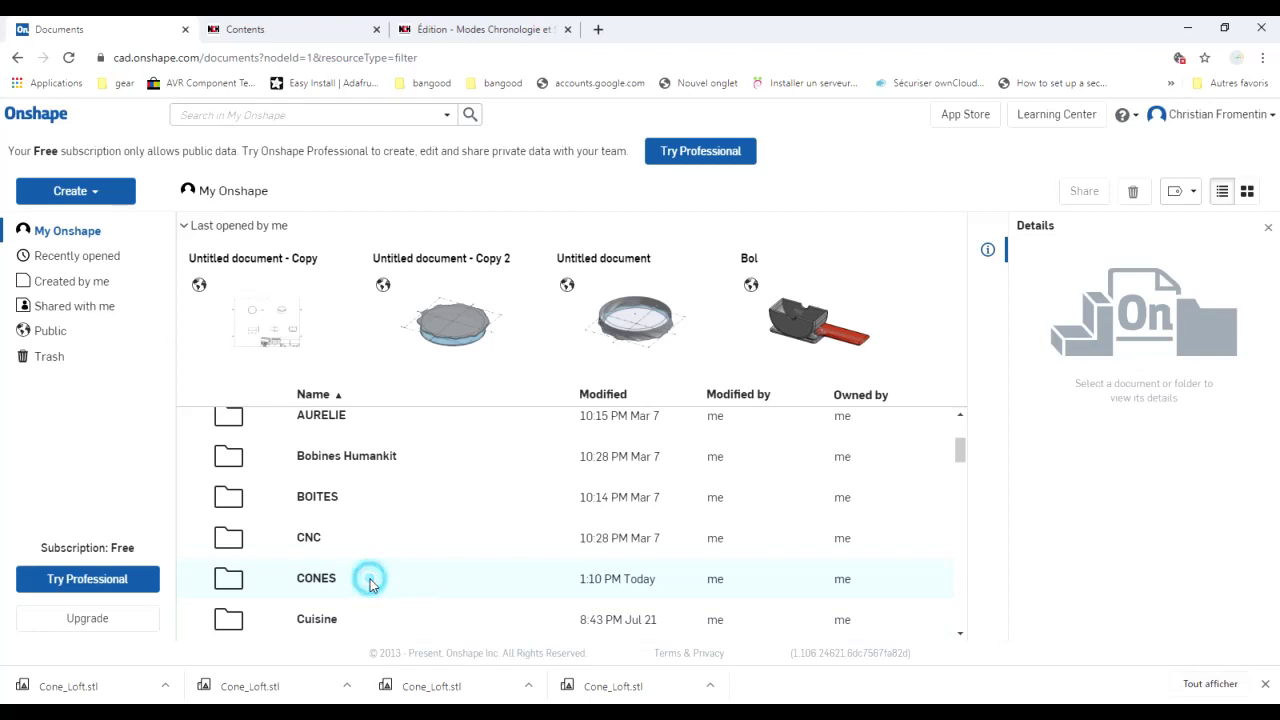
double_click(318, 584)
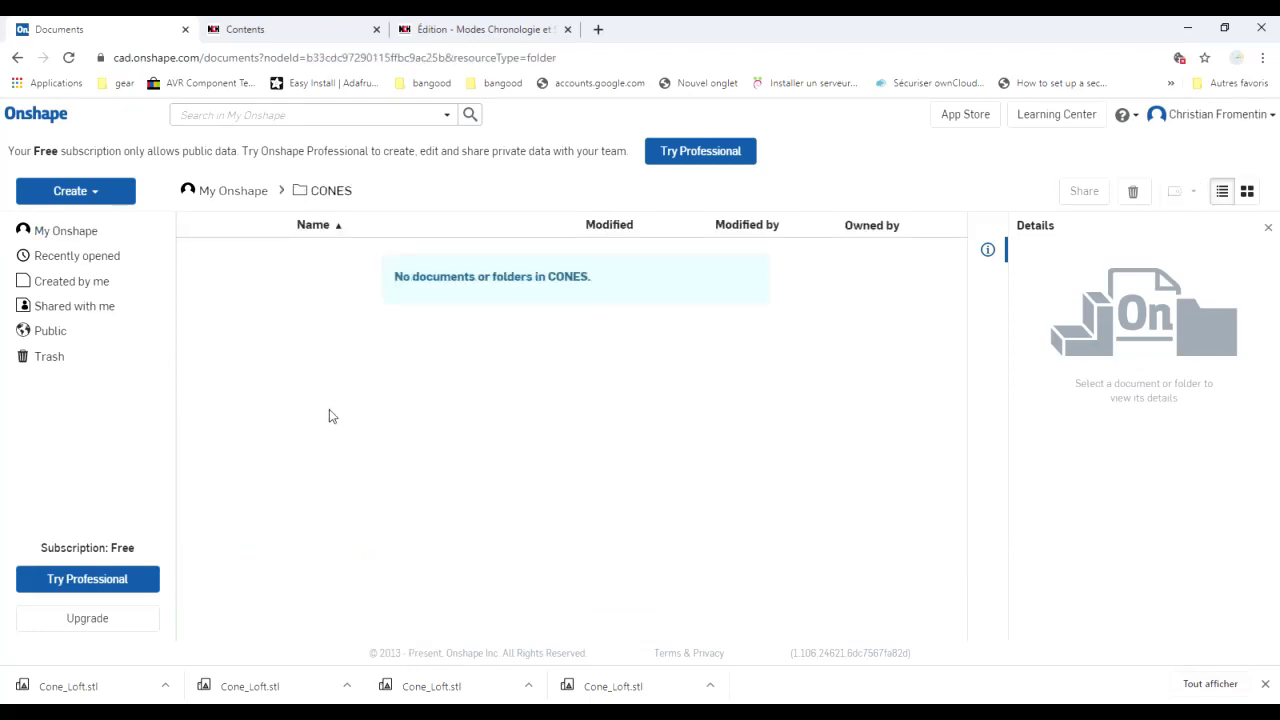
click(96, 196)
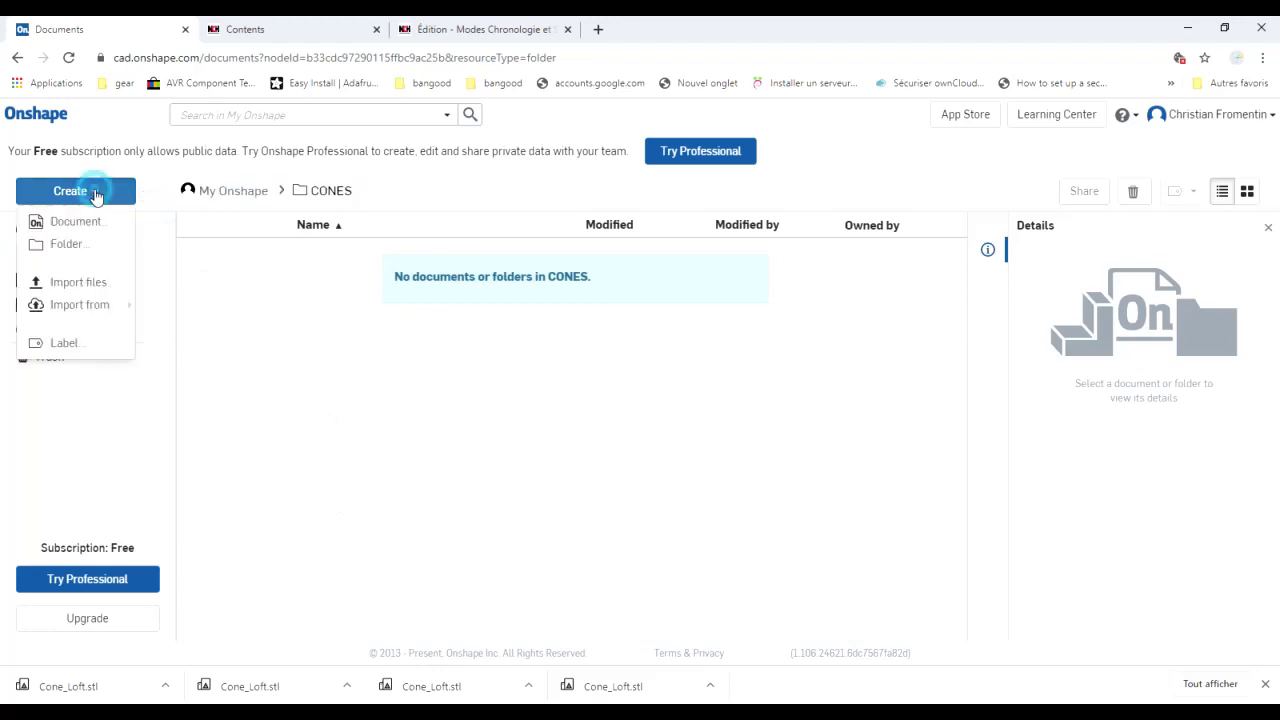
click(68, 246)
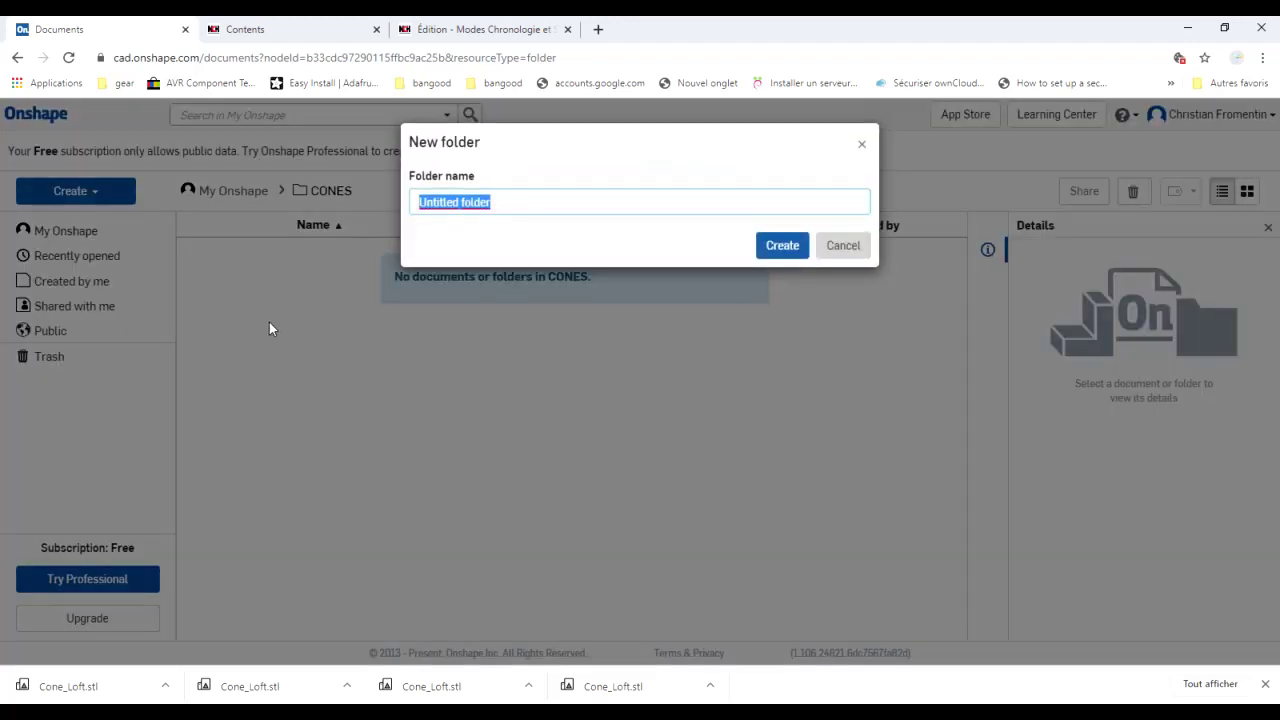
text(Re)
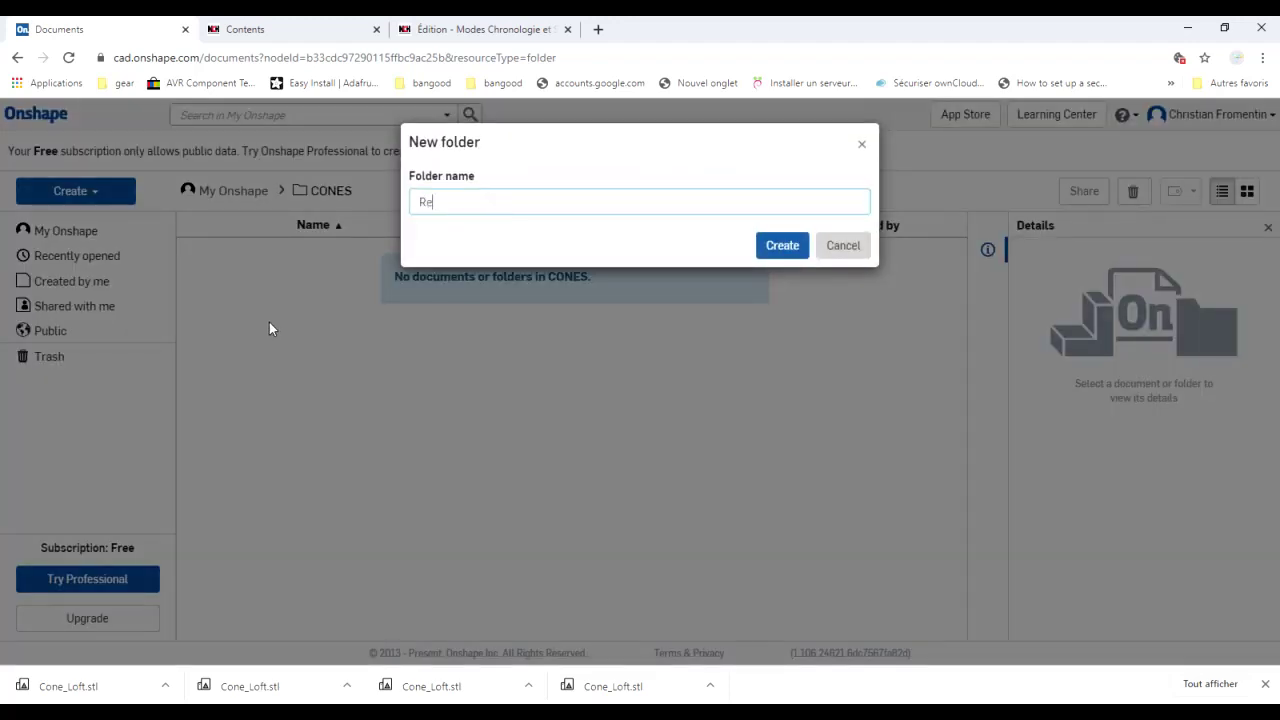
text(vole)
key(BackSpace)
key(BackSpace)
key(BackSpace)
key(BackSpace)
key(BackSpace)
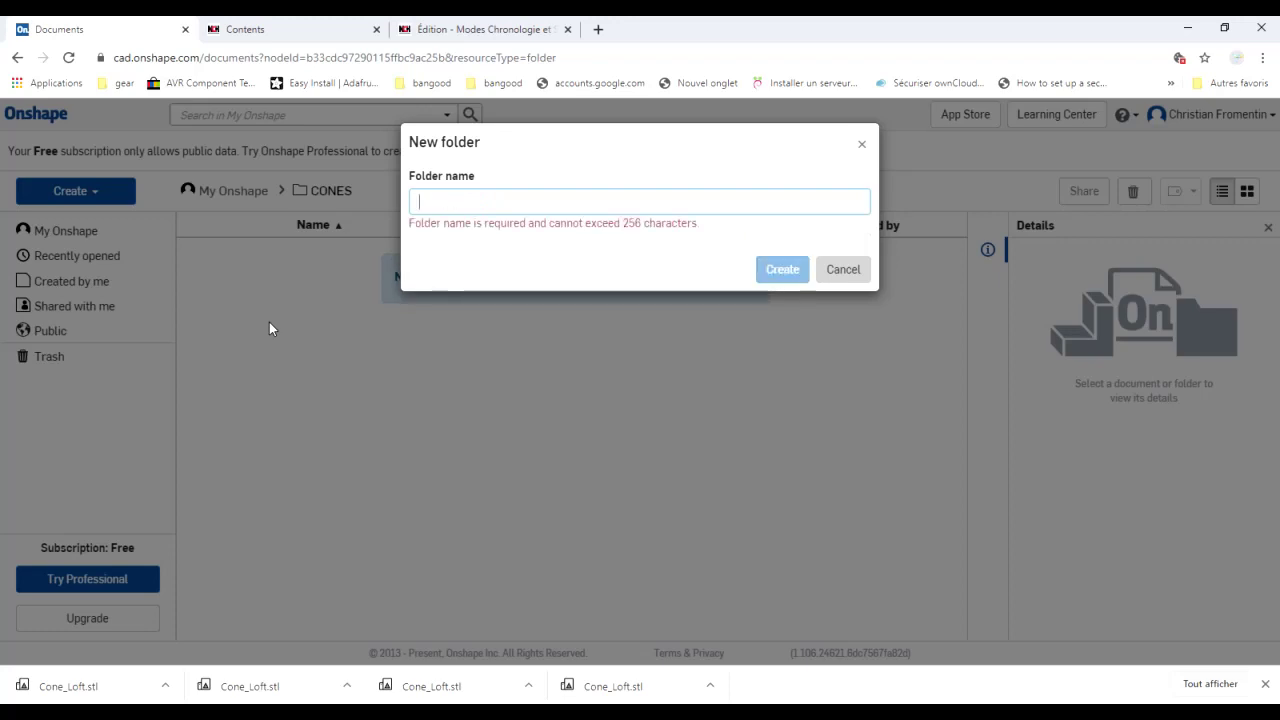
text(REVOLE)
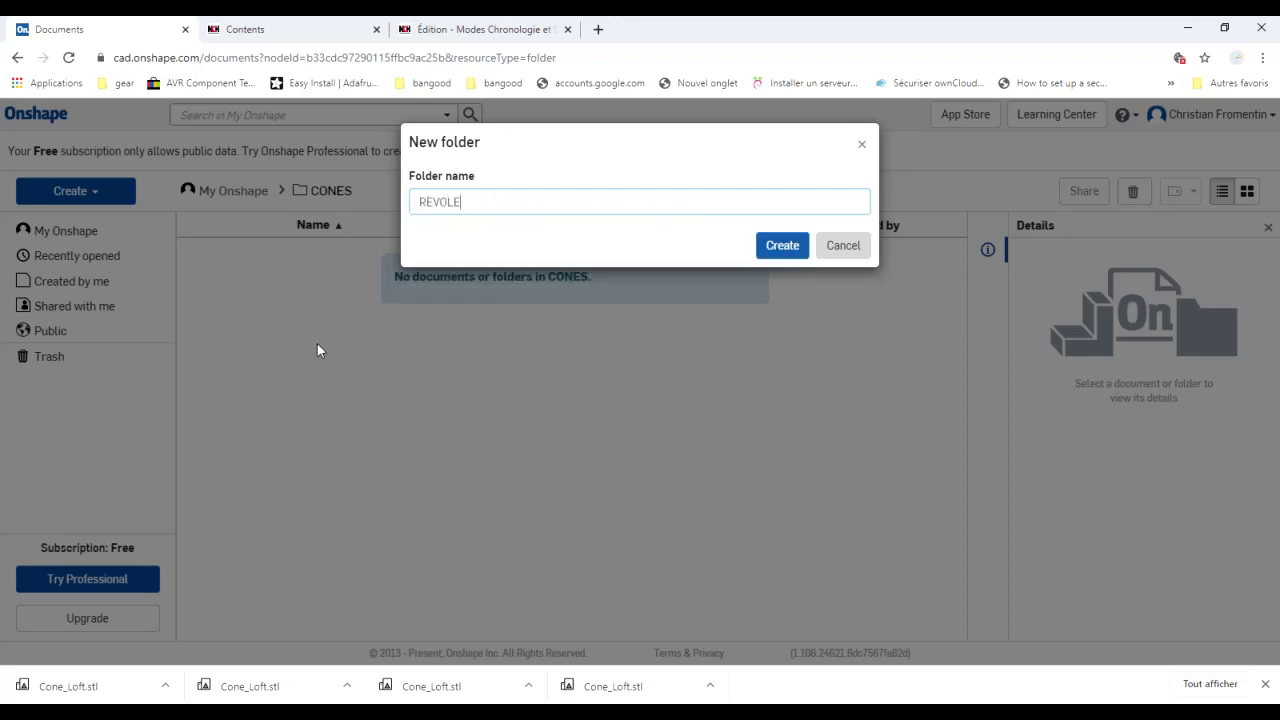
click(779, 250)
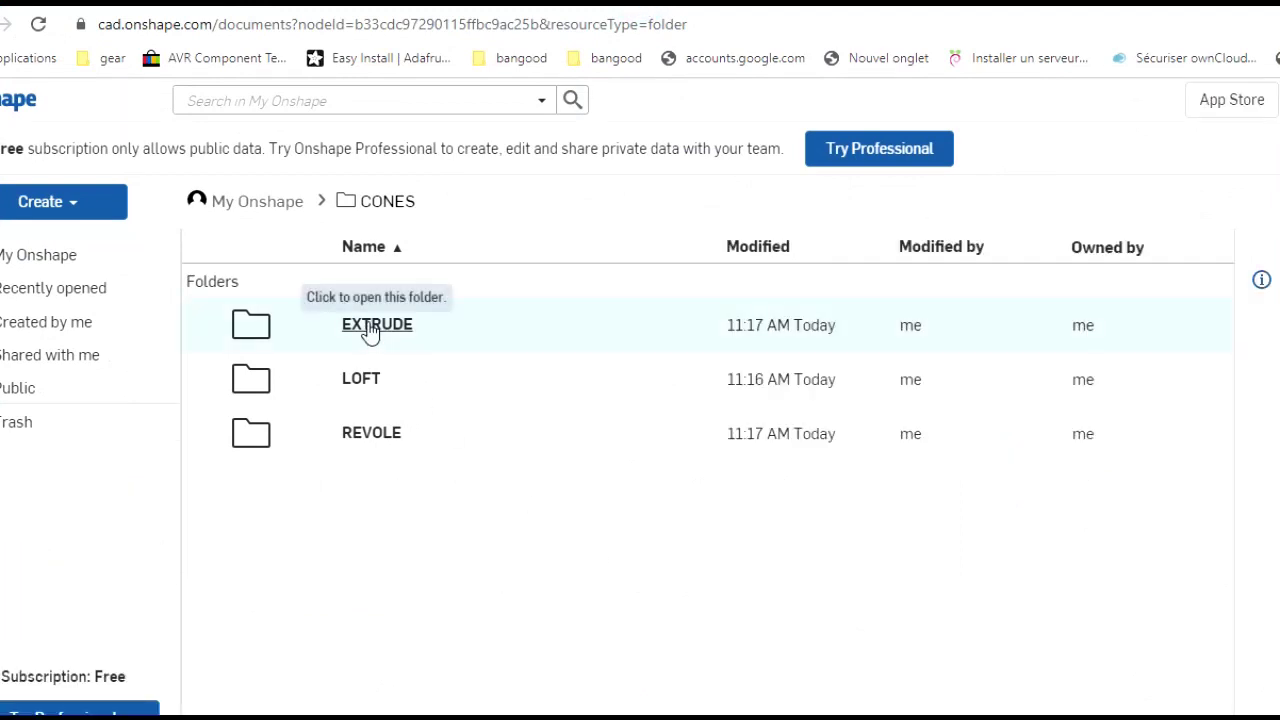
Open the REVOLE folder and create a public document named Cone-Revole in it.
click(362, 440)
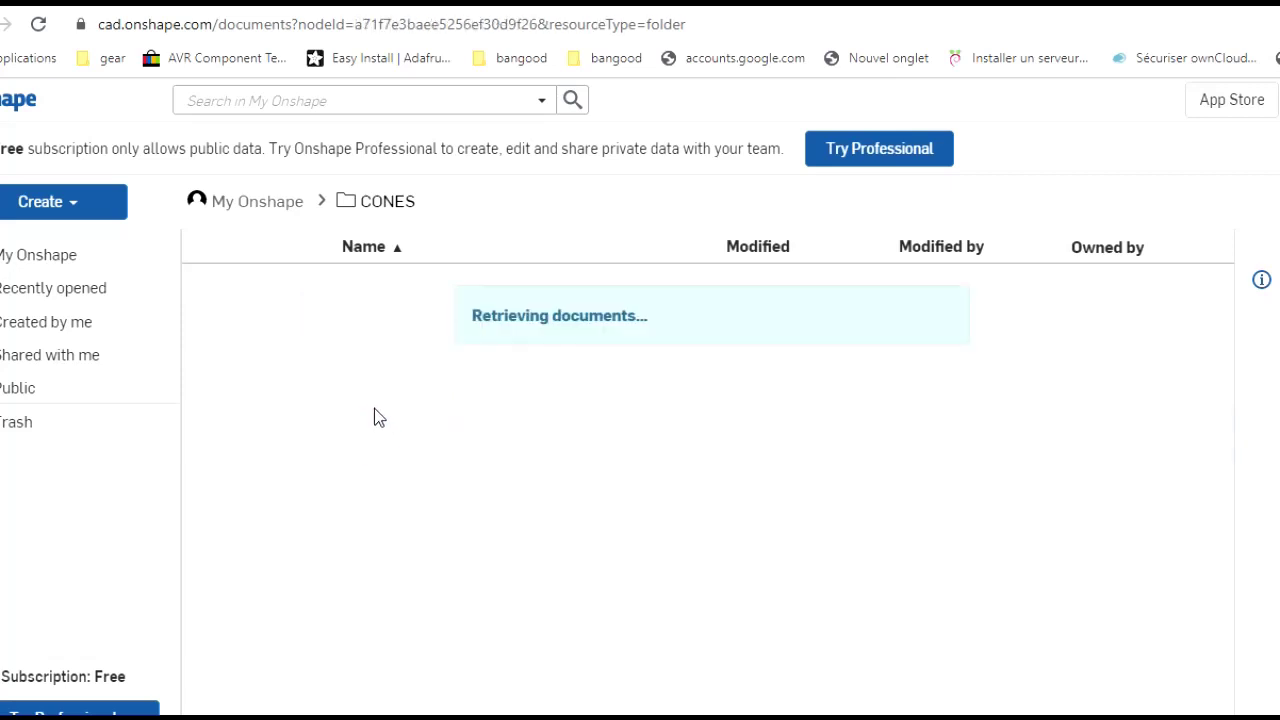
click(78, 208)
click(50, 243)
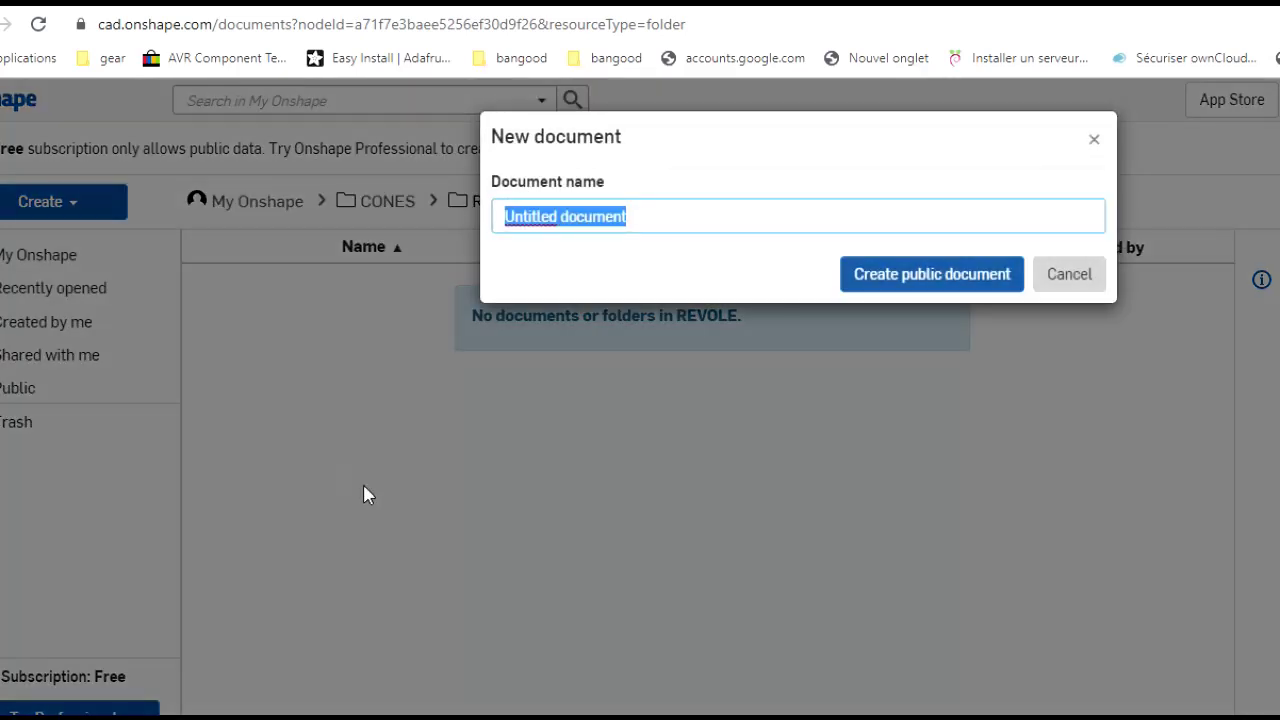
text(Cone-)
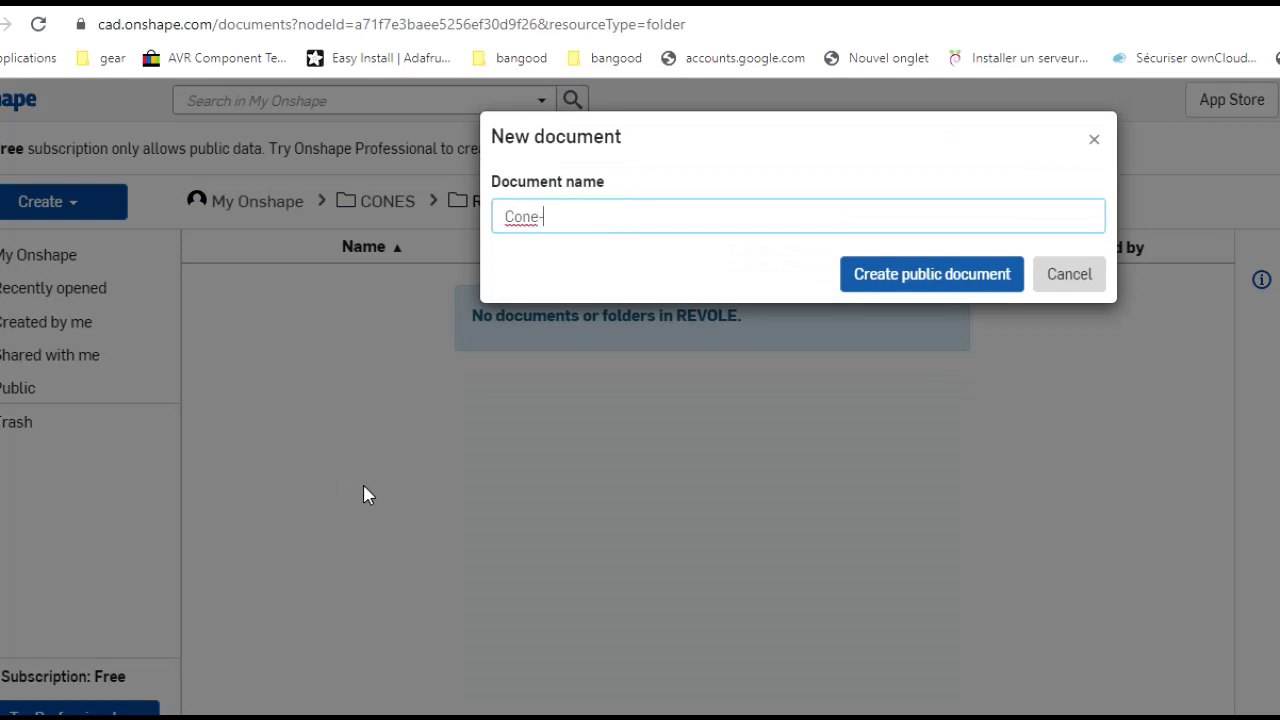
text(01)
key(BackSpace)
key(BackSpace)
key(BackSpace)
text(-Revole)
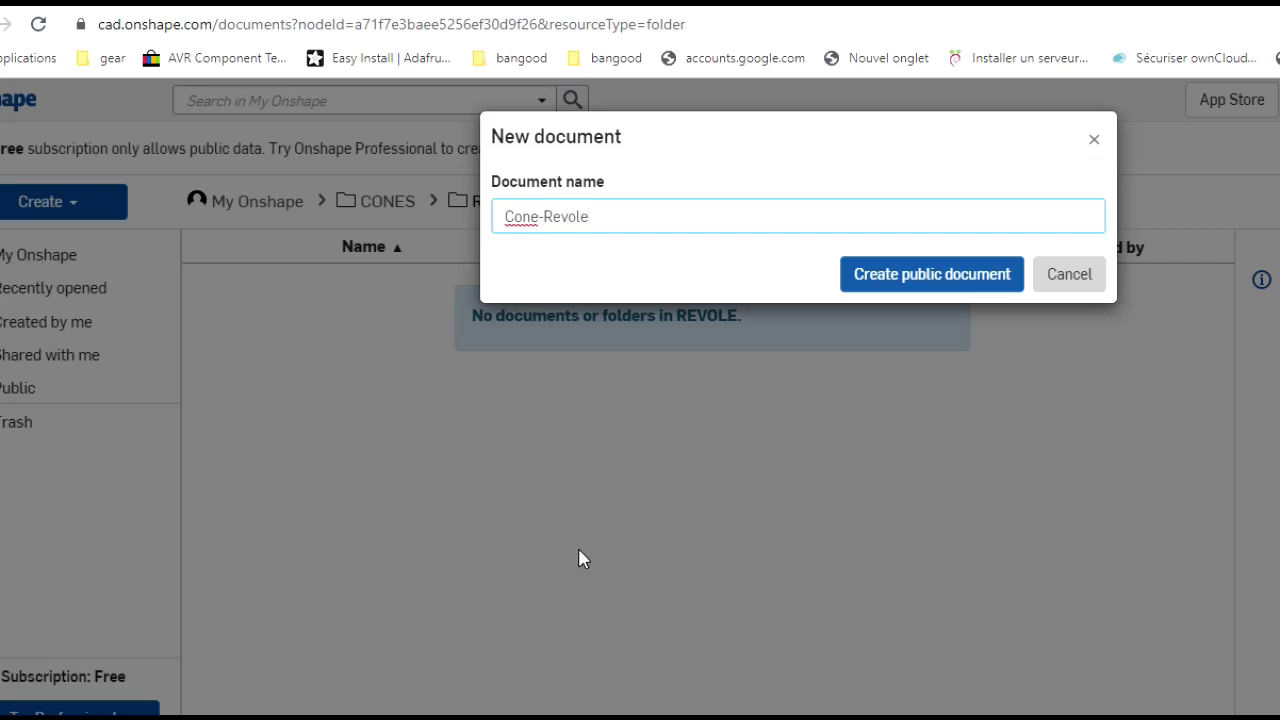
click(963, 285)
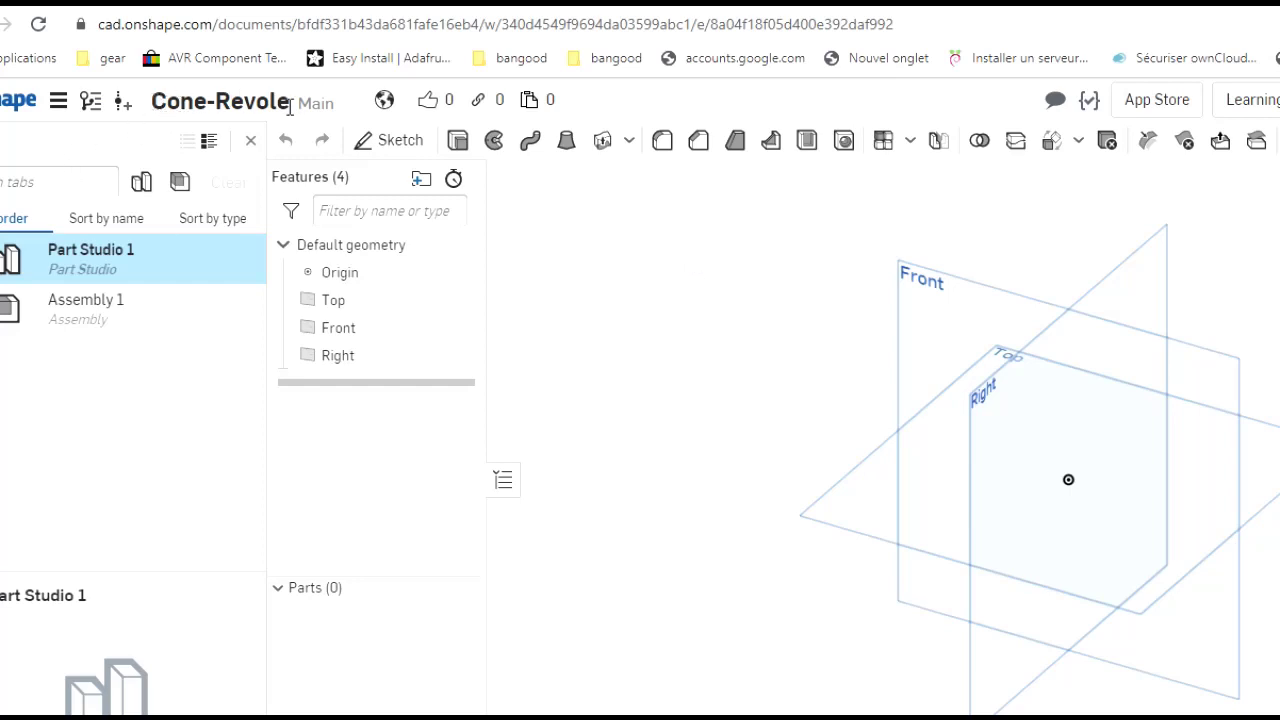
Rename the Part Studio 1 element as Objet-01.
click(90, 259)
right_click(92, 261)
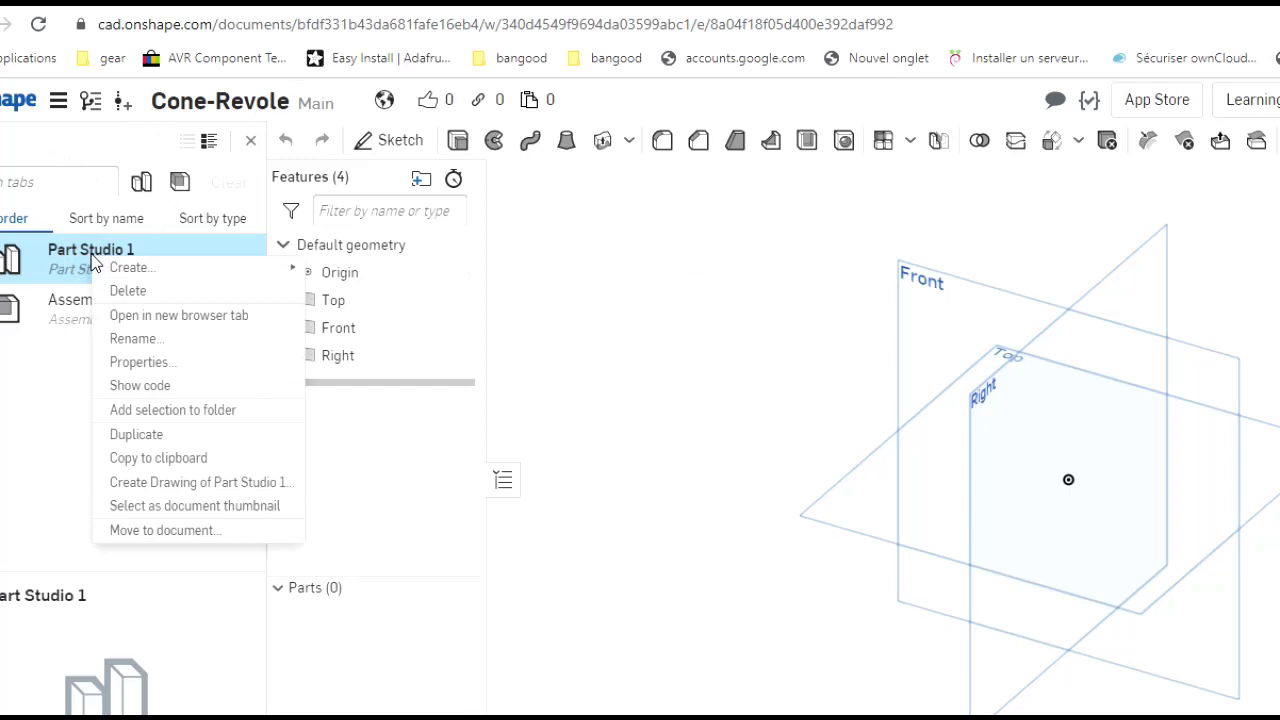
click(128, 338)
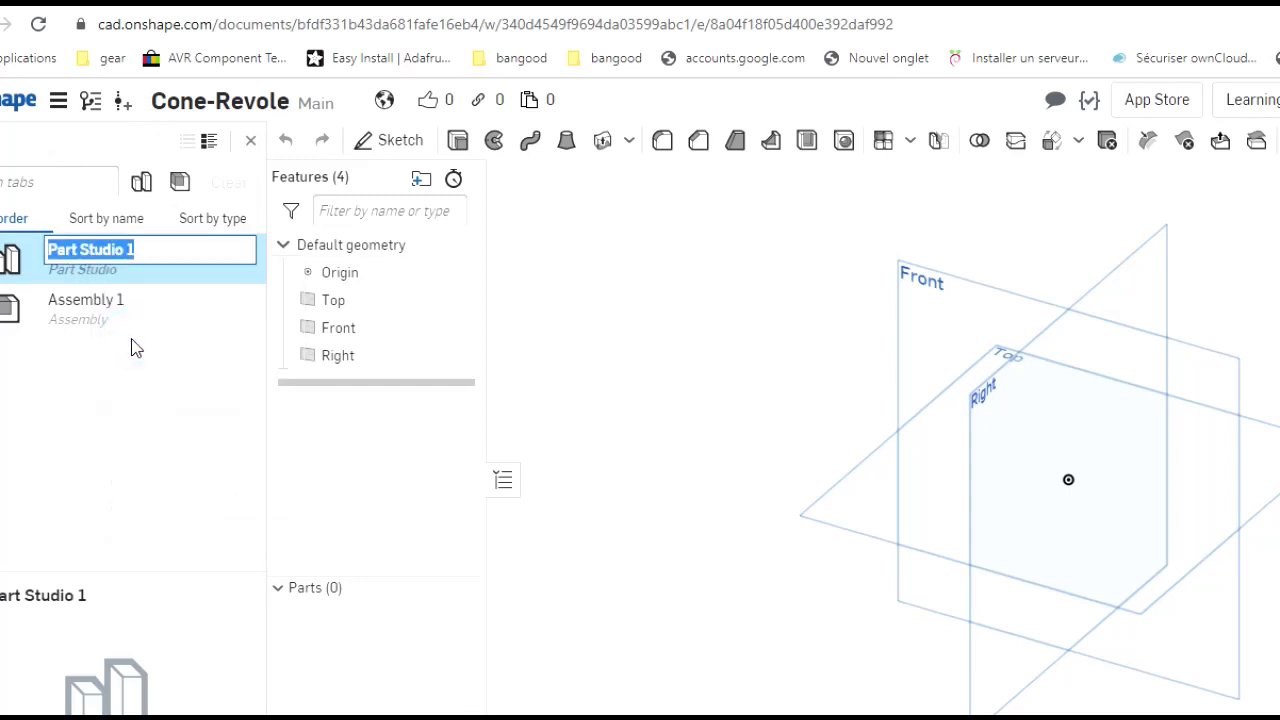
text(Objet)
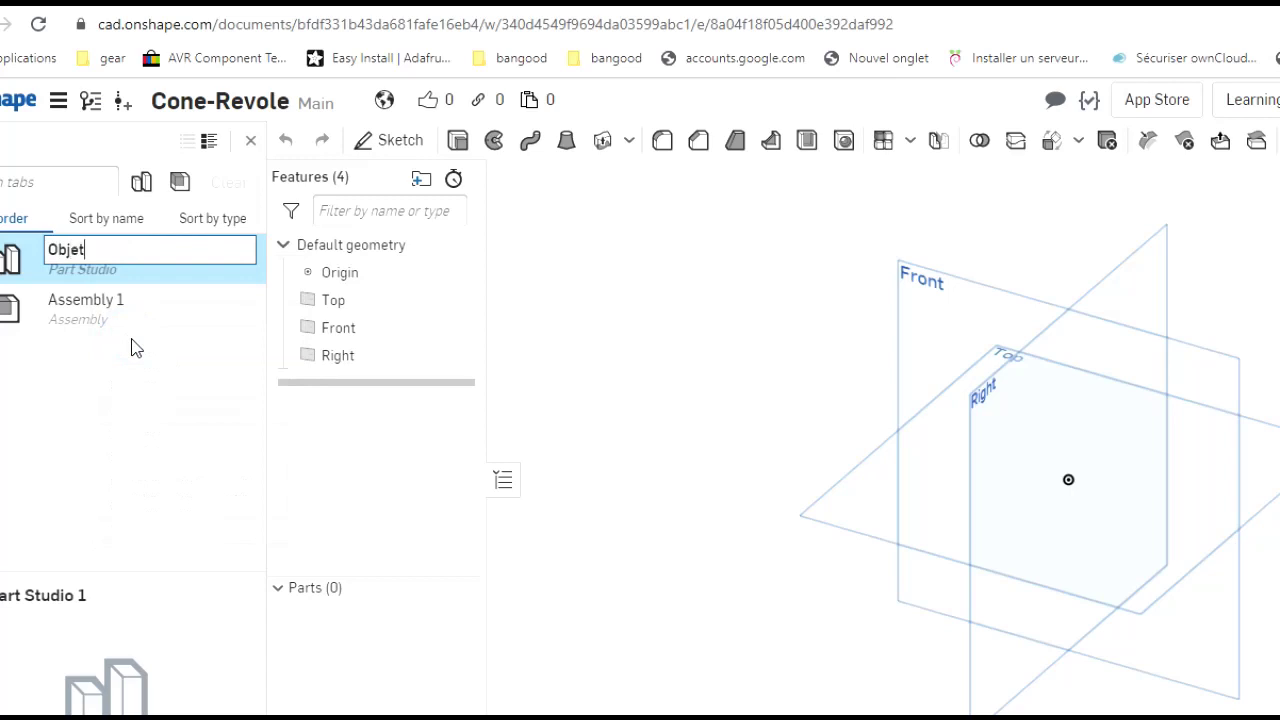
text(-01)
key(Return)
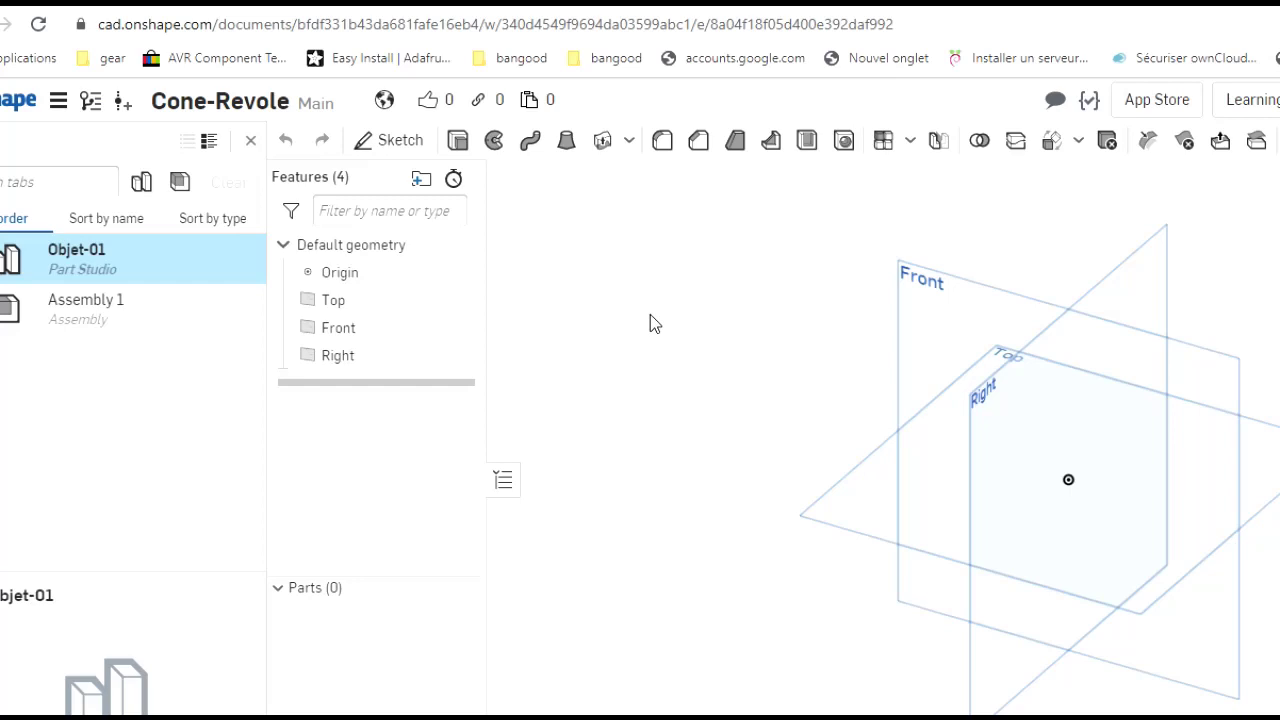
Start a new sketch on the Front plane.
click(934, 315)
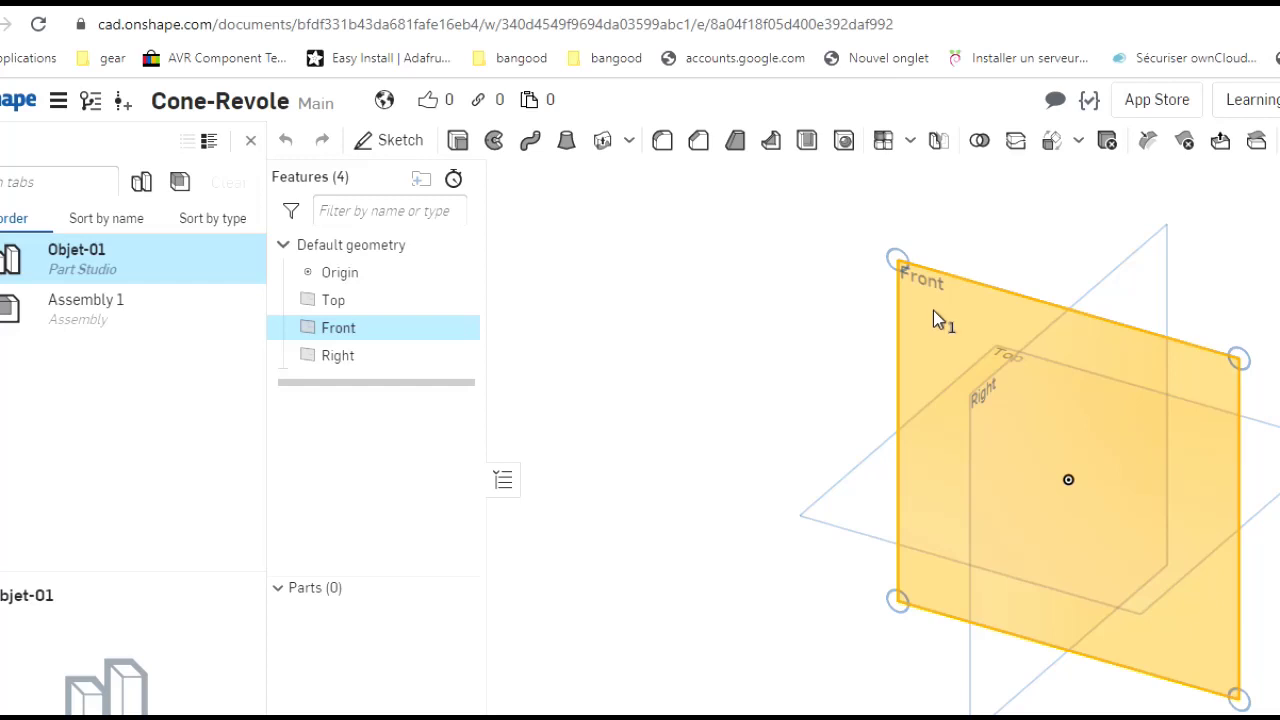
click(400, 142)
click(400, 142)
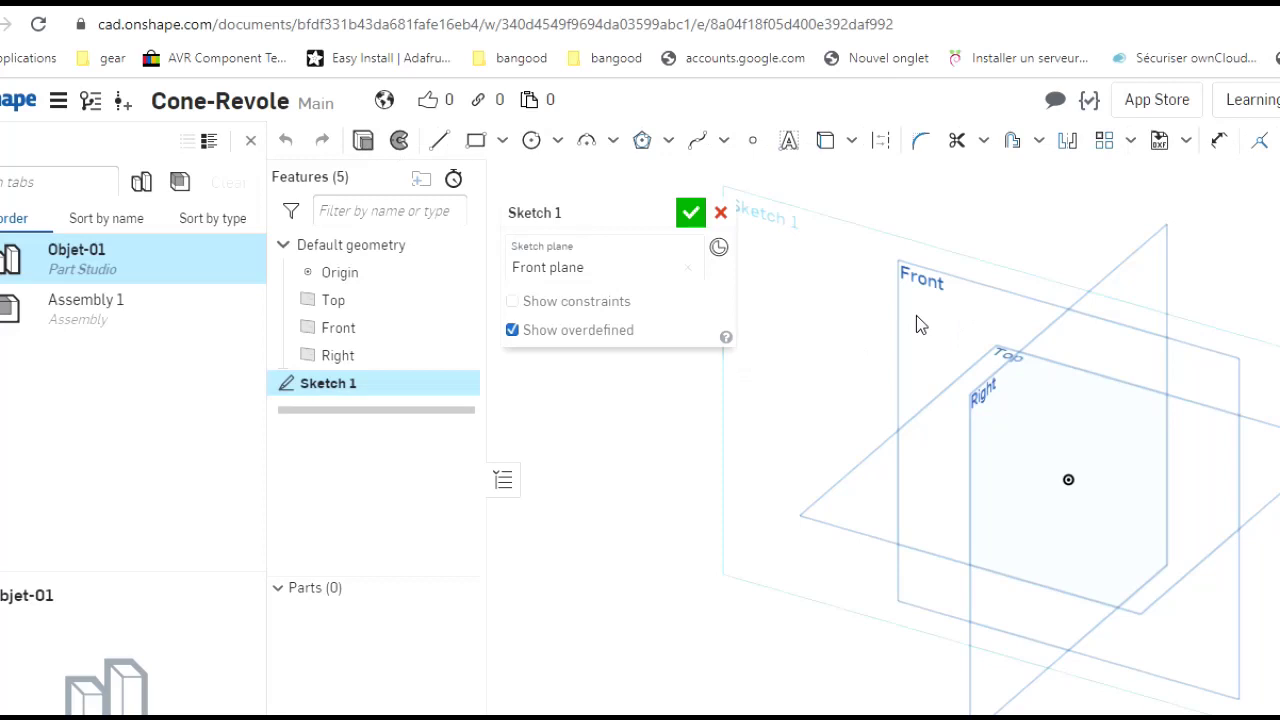
key(n)
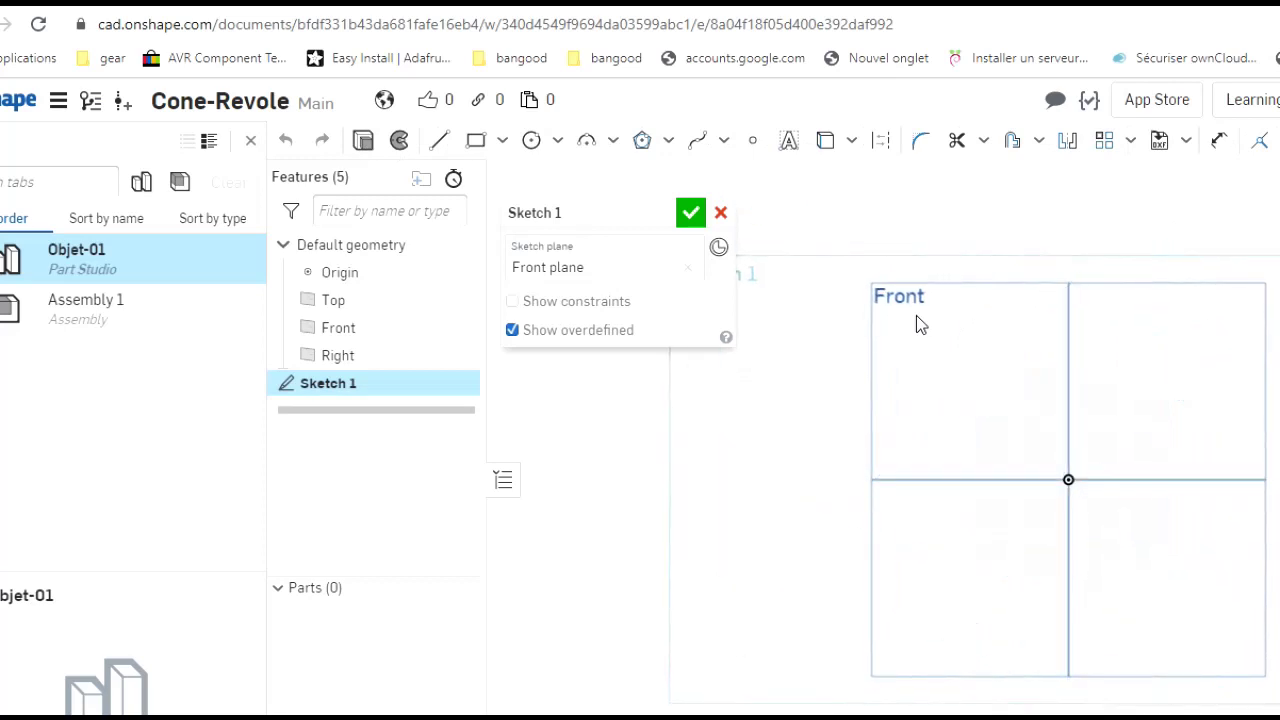
Draw a vertical construction line about 62 long, upward from the origin, as the centre axis.
click(884, 150)
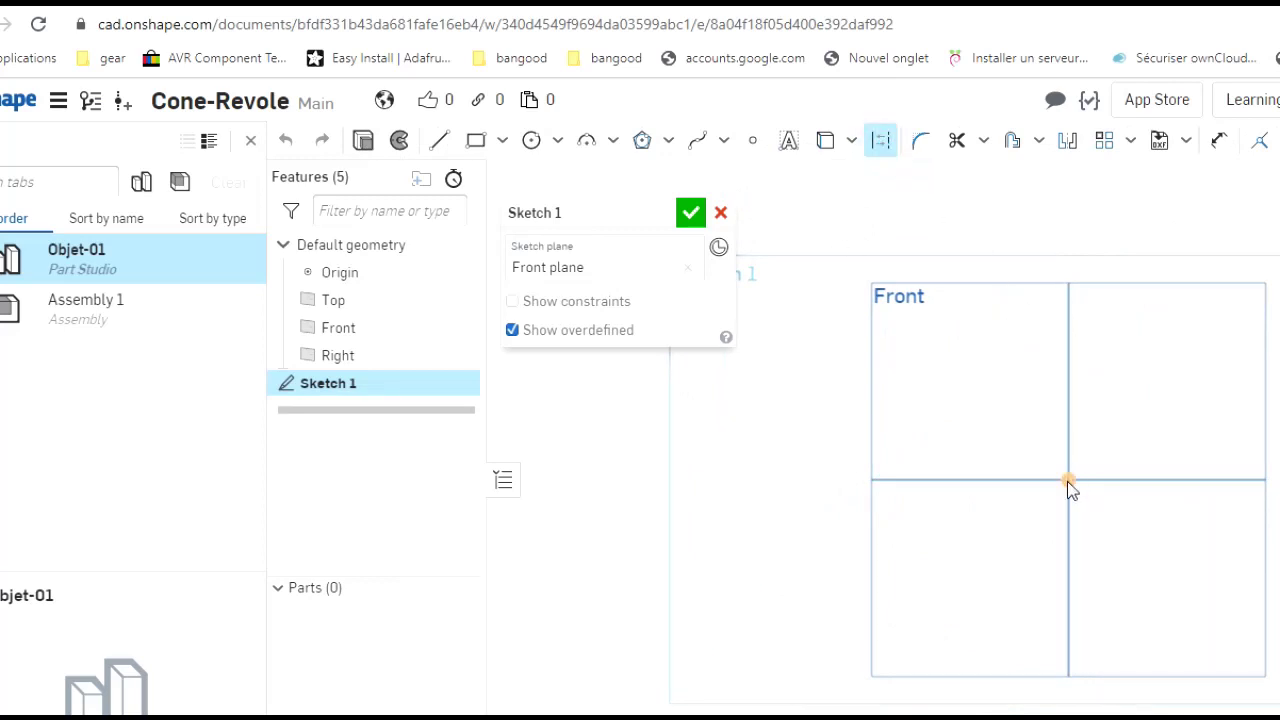
click(436, 143)
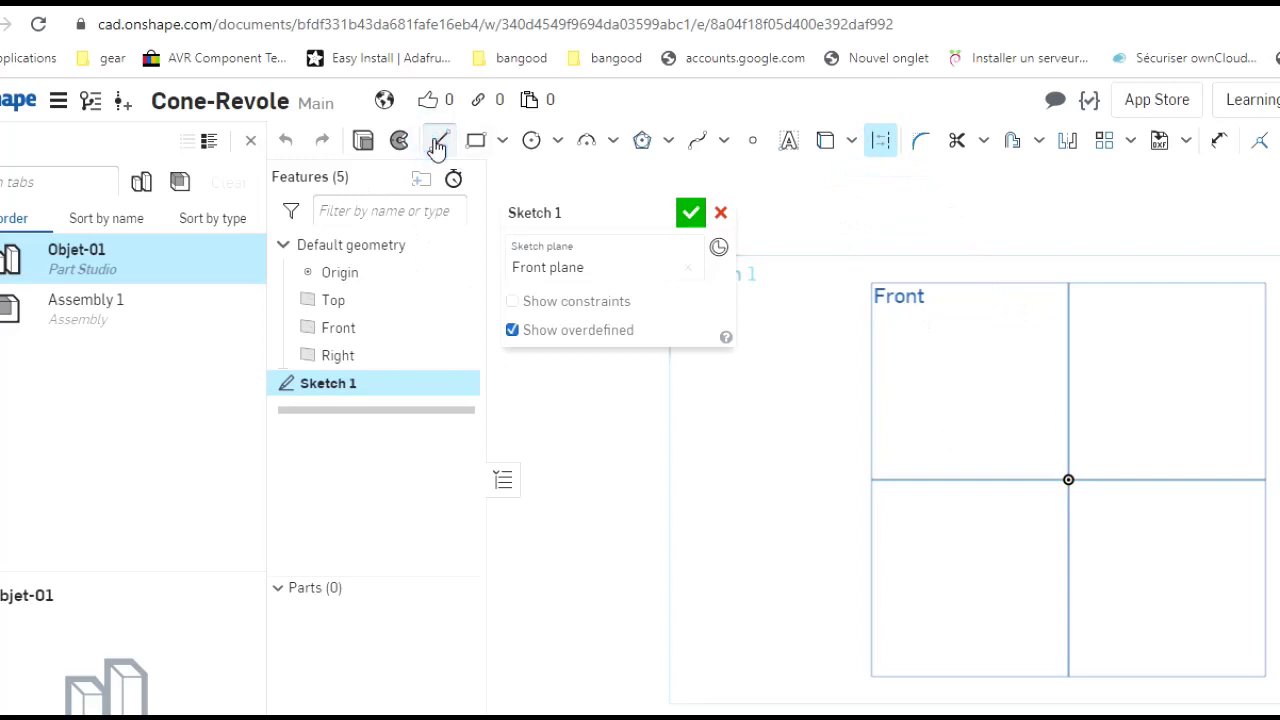
click(893, 146)
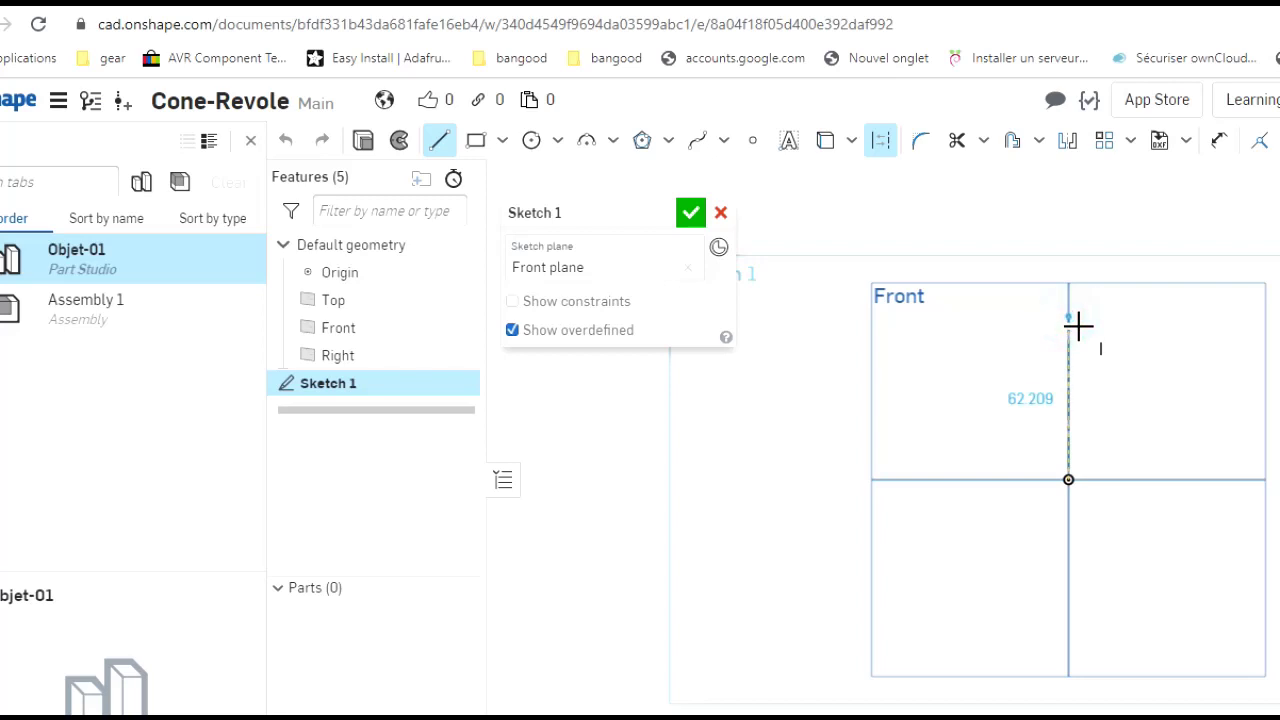
click(1078, 325)
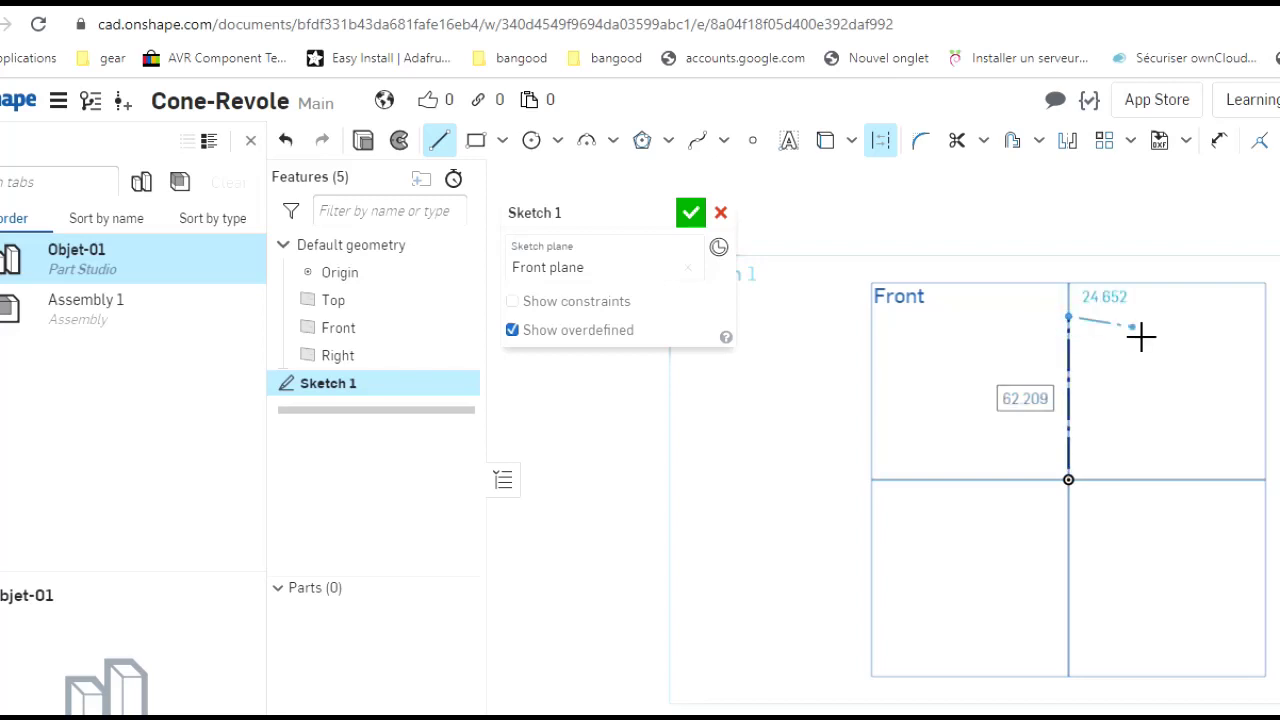
key(Escape)
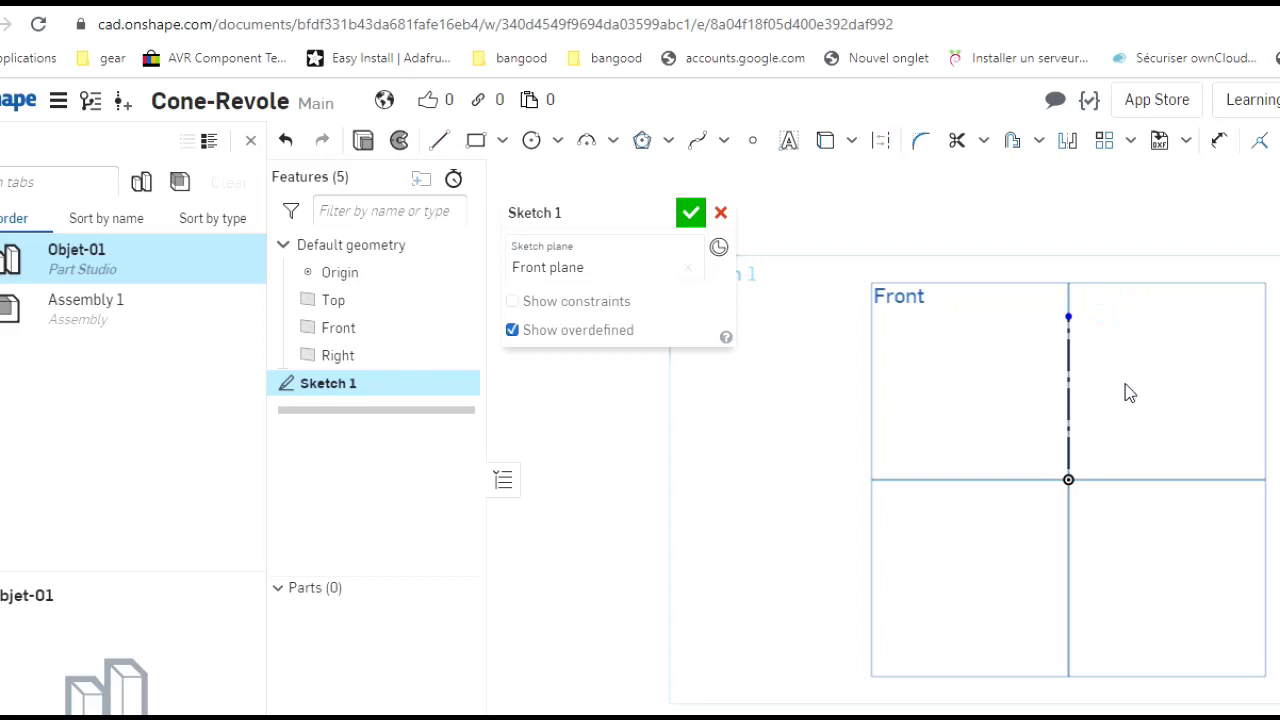
Draw a solid vertical line upward from the horizontal axis, just left of the construction line, with a length of 100.
scroll(1128, 393, up, 1)
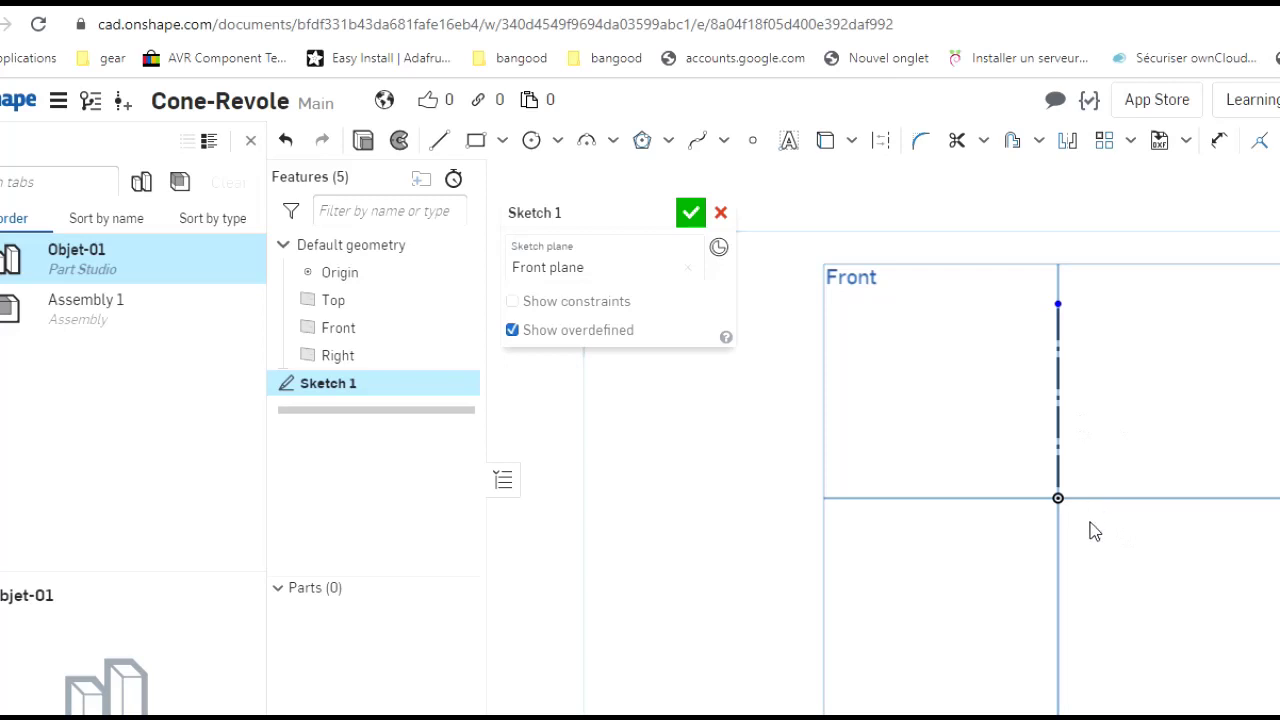
click(439, 144)
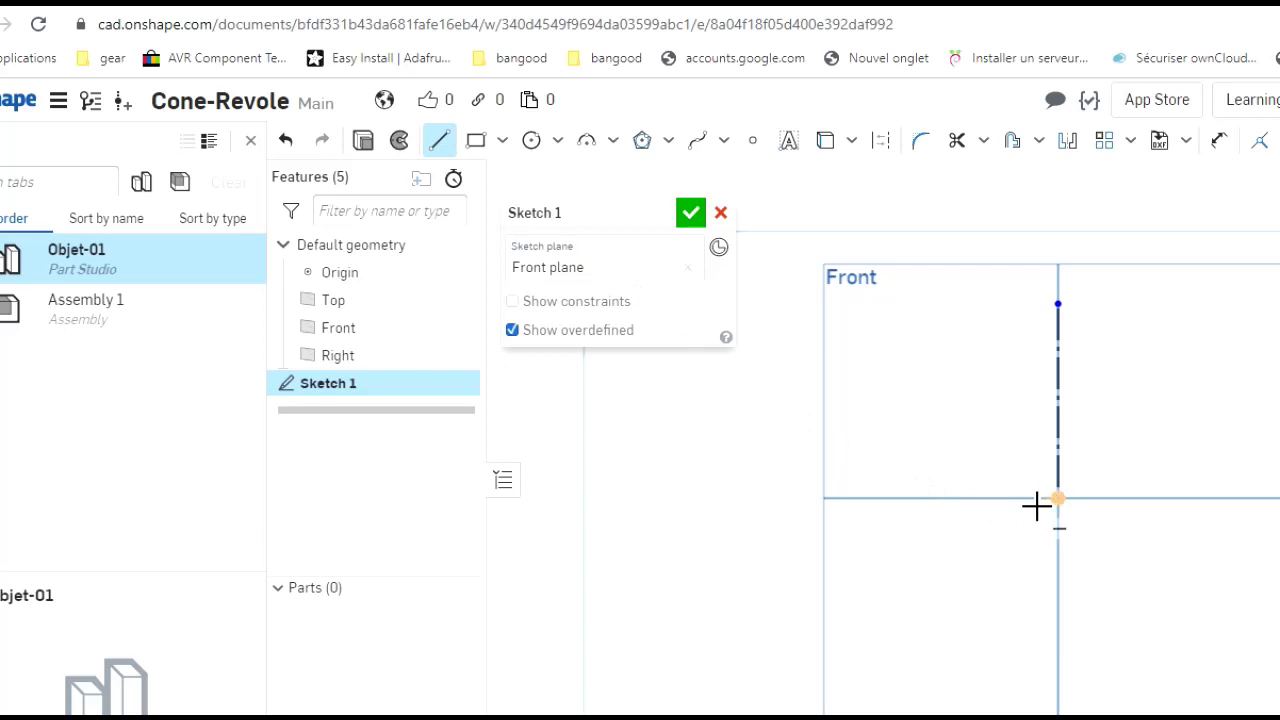
scroll(1035, 507, down, 2)
scroll(1035, 507, up, 4)
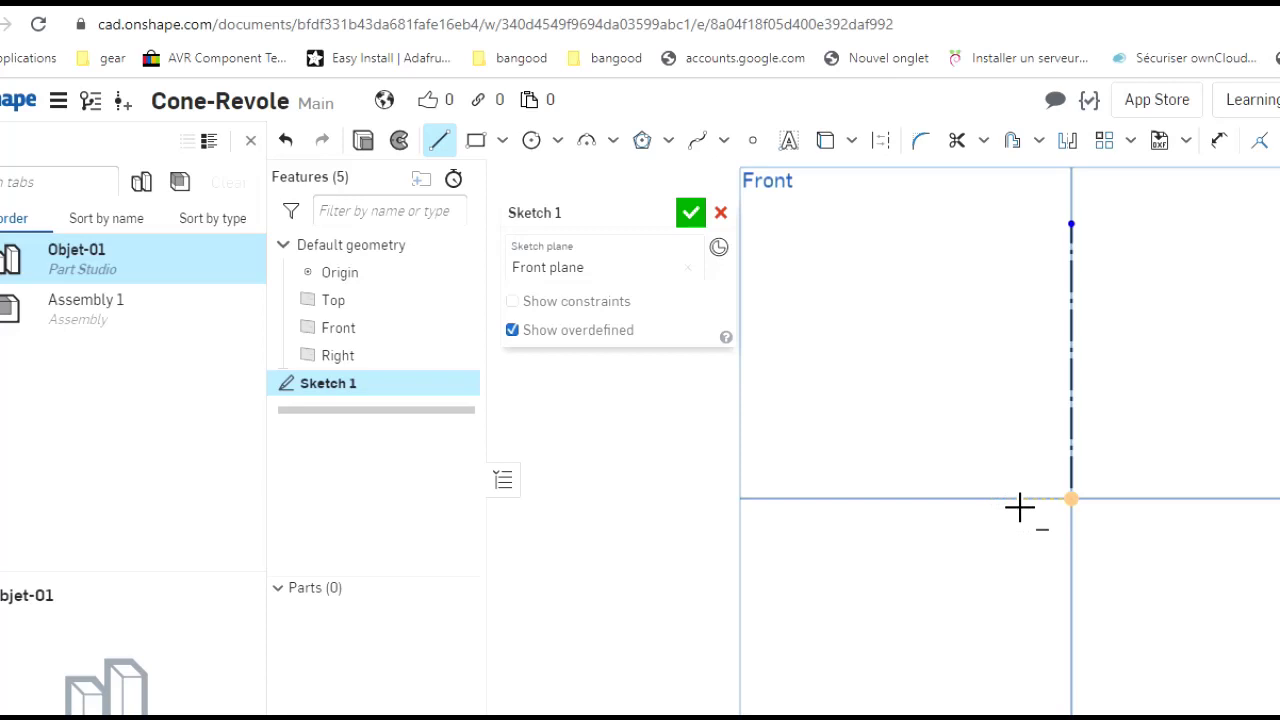
click(1013, 500)
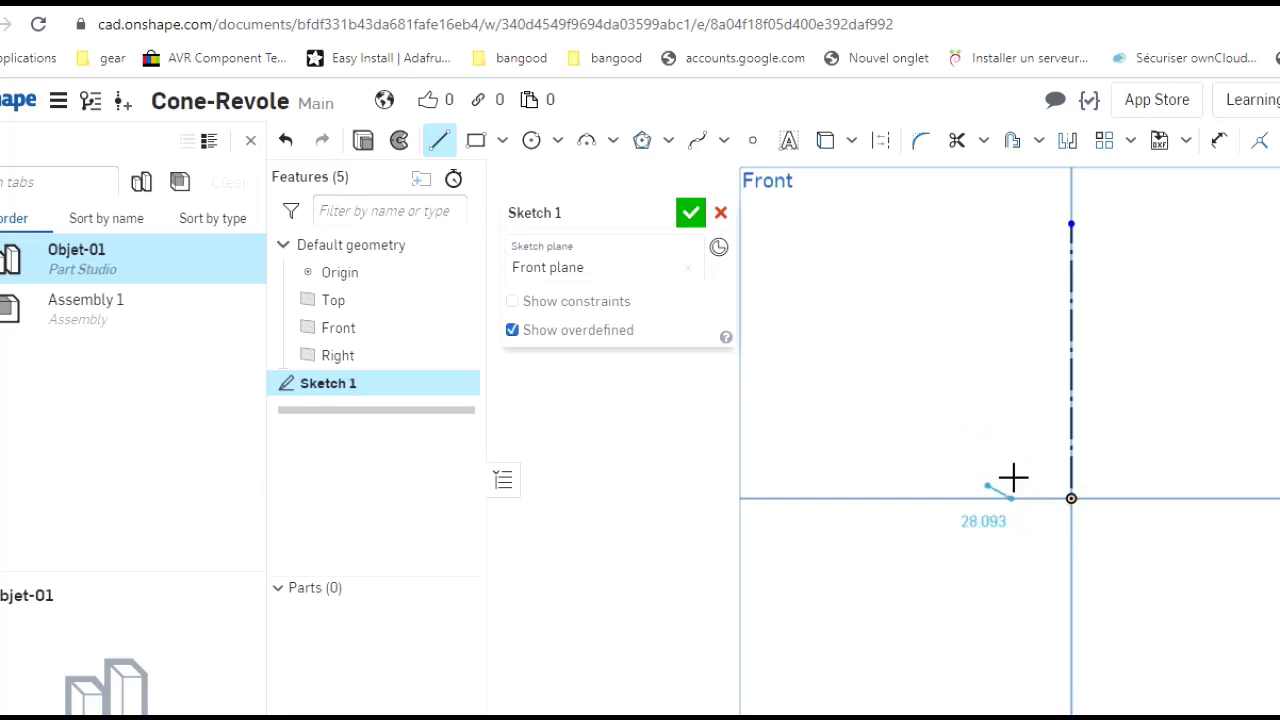
click(1012, 195)
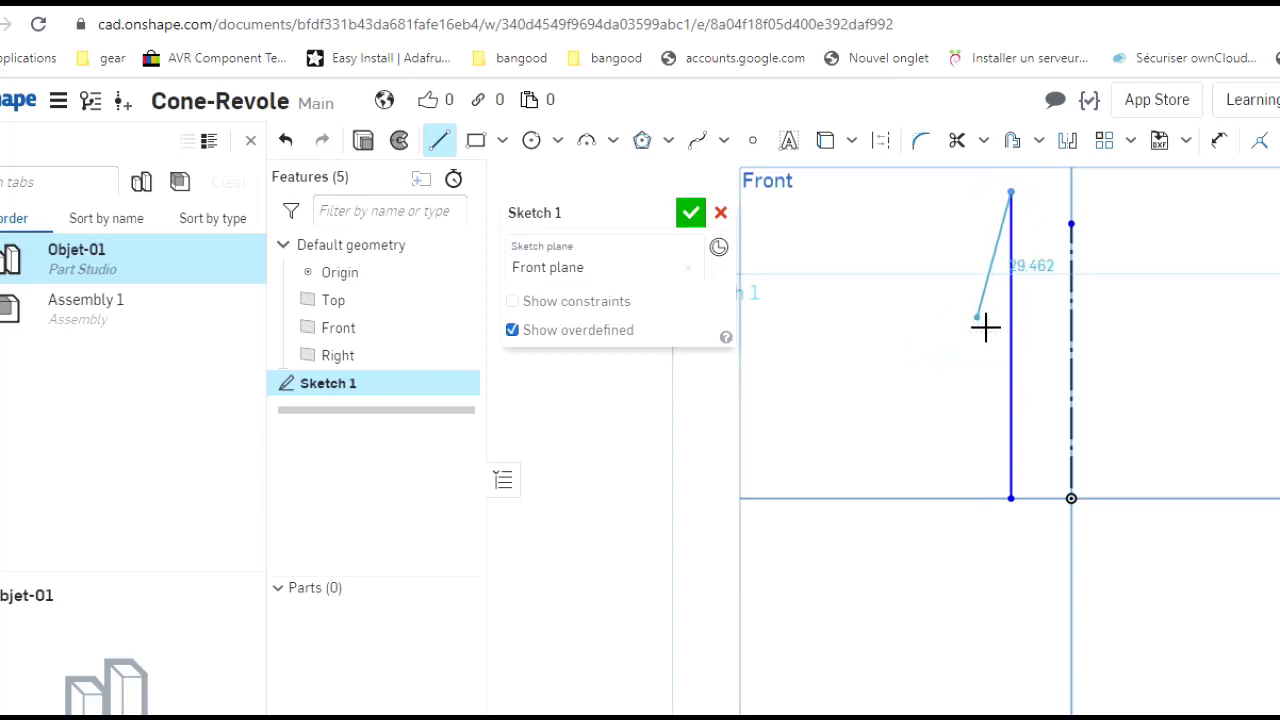
text(1)
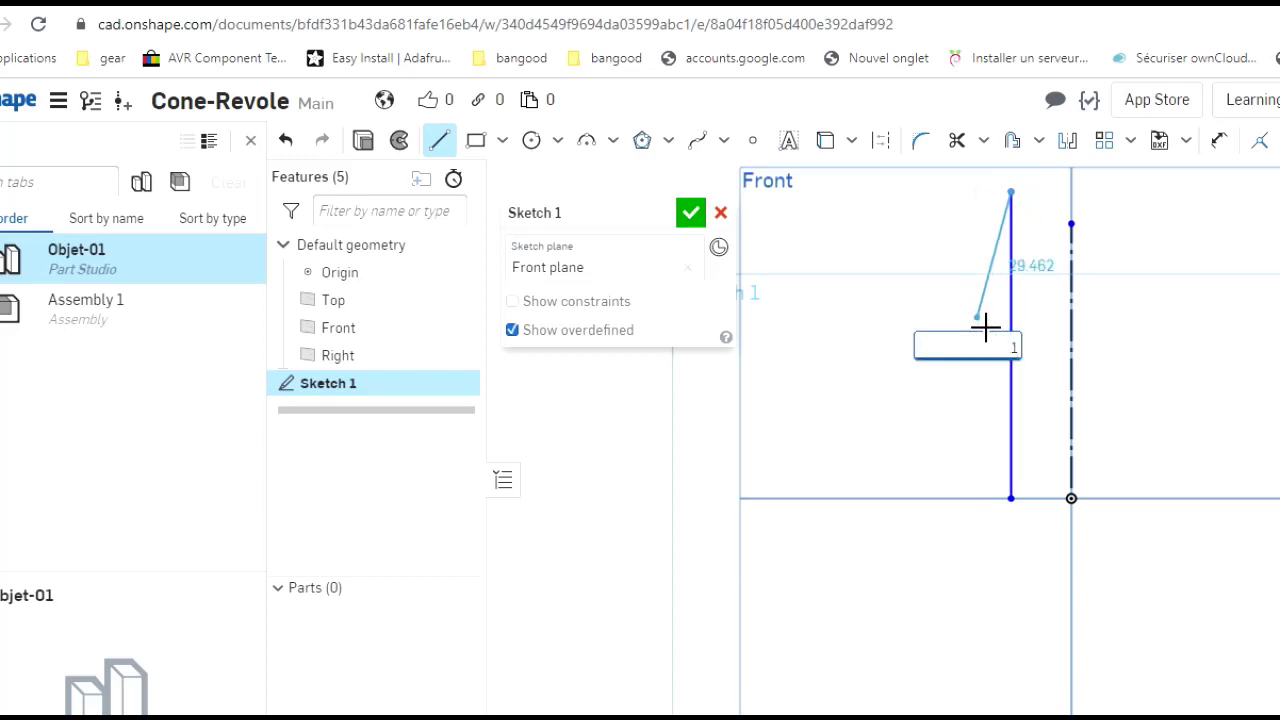
text(00)
key(Return)
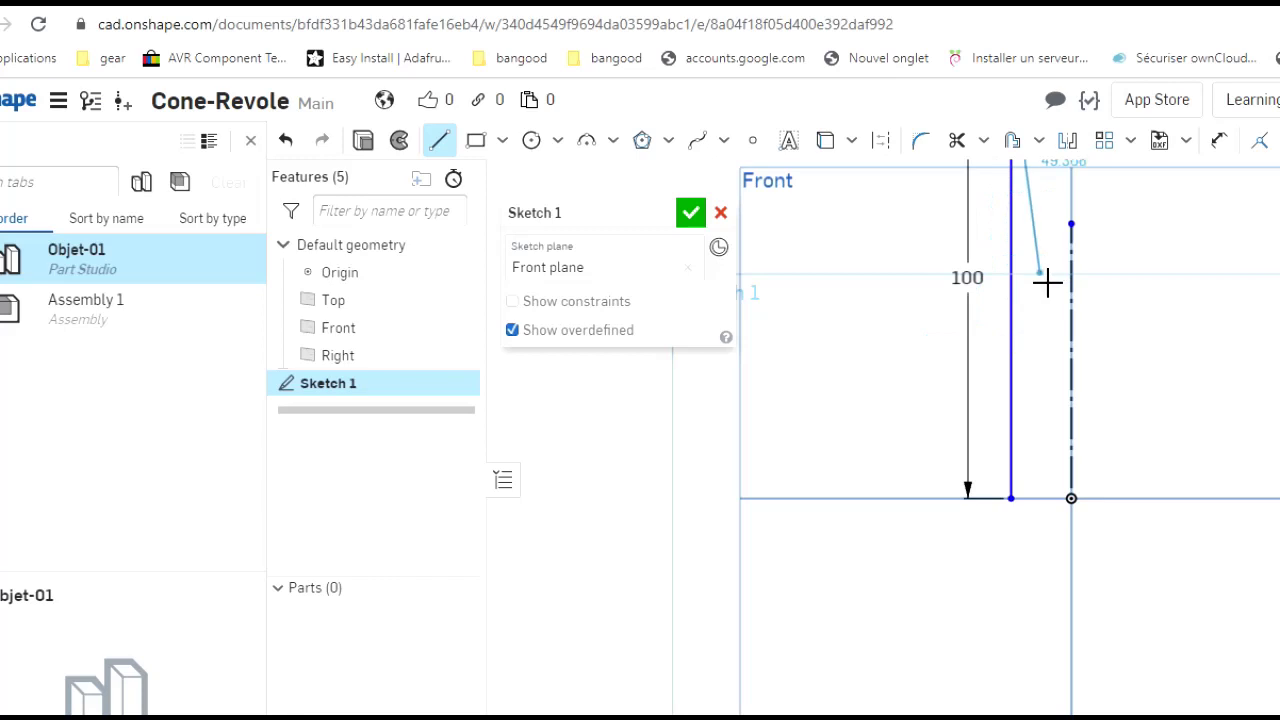
Dimension the horizontal distance between the solid vertical line's lower end and the origin as 5 mm.
key(Escape)
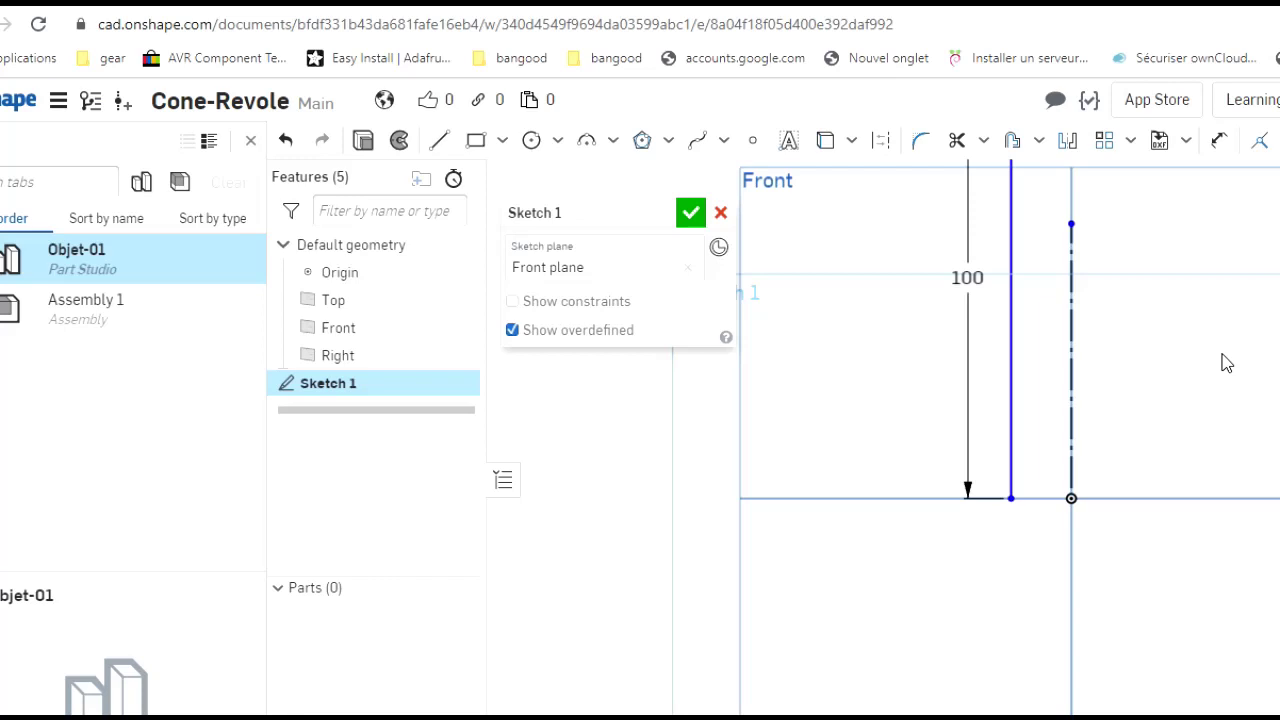
scroll(1226, 363, down, 2)
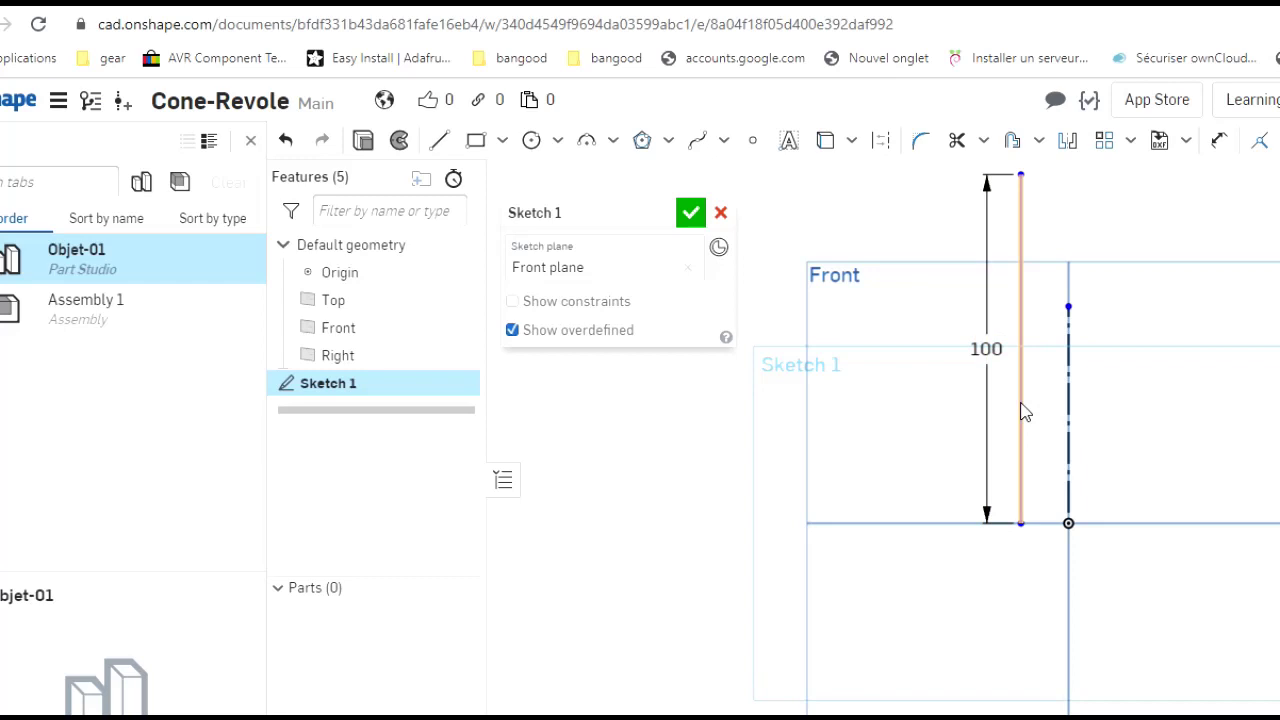
click(1067, 488)
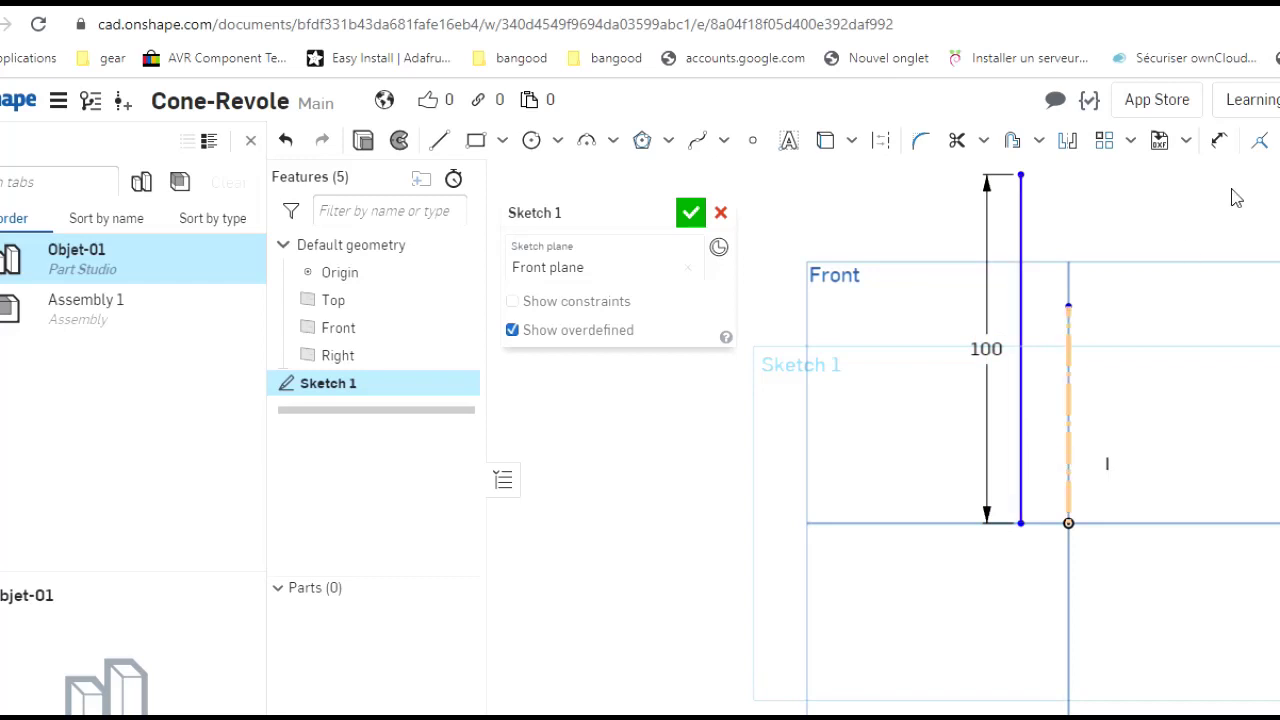
click(1236, 197)
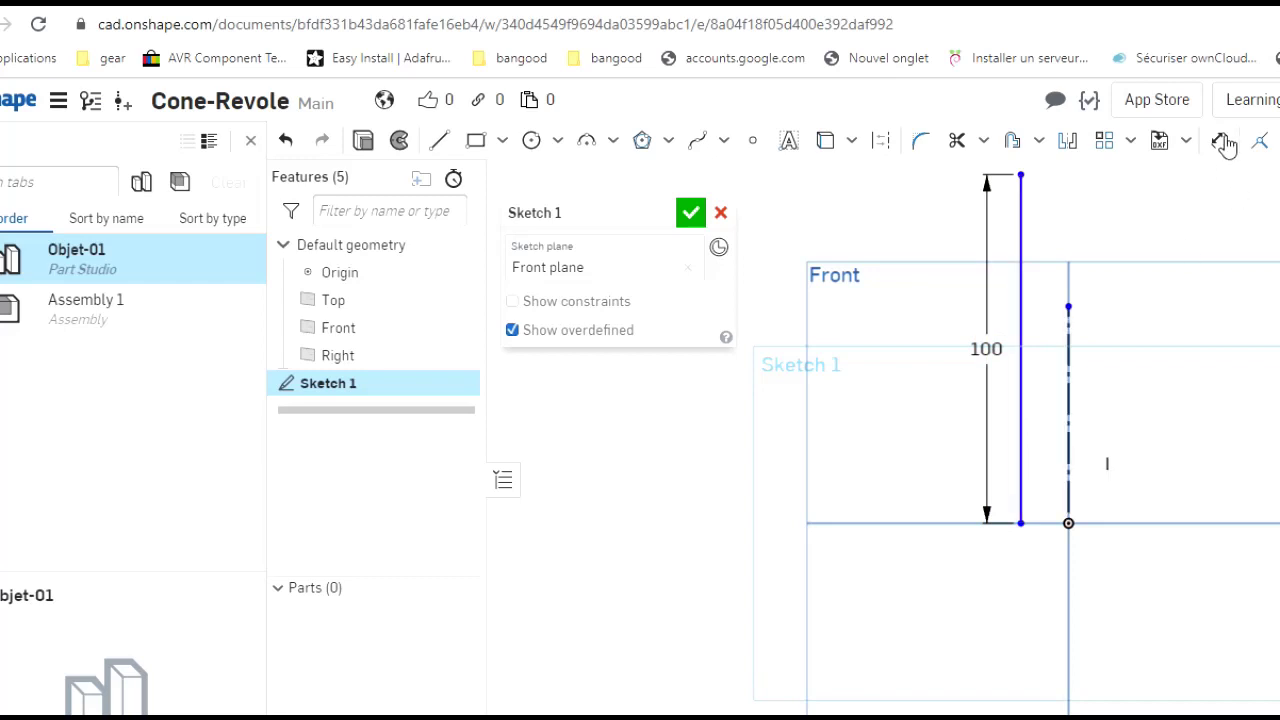
key(i)
click(1020, 522)
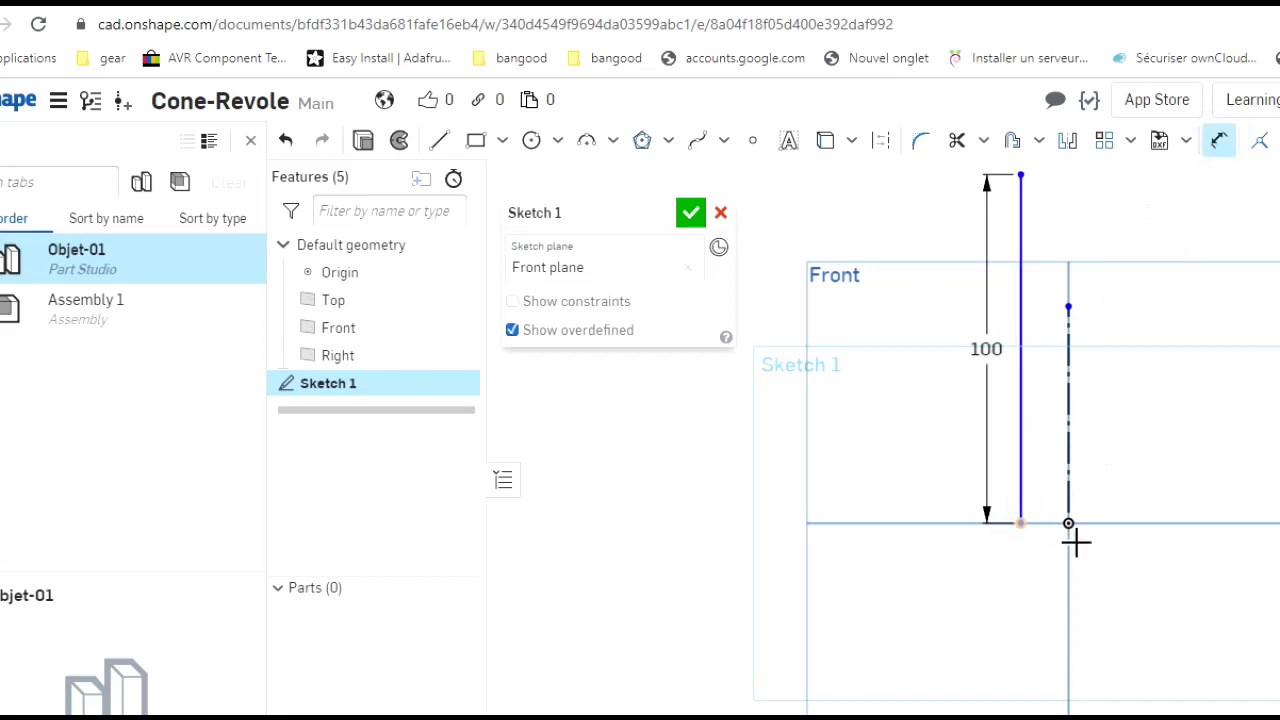
click(1070, 527)
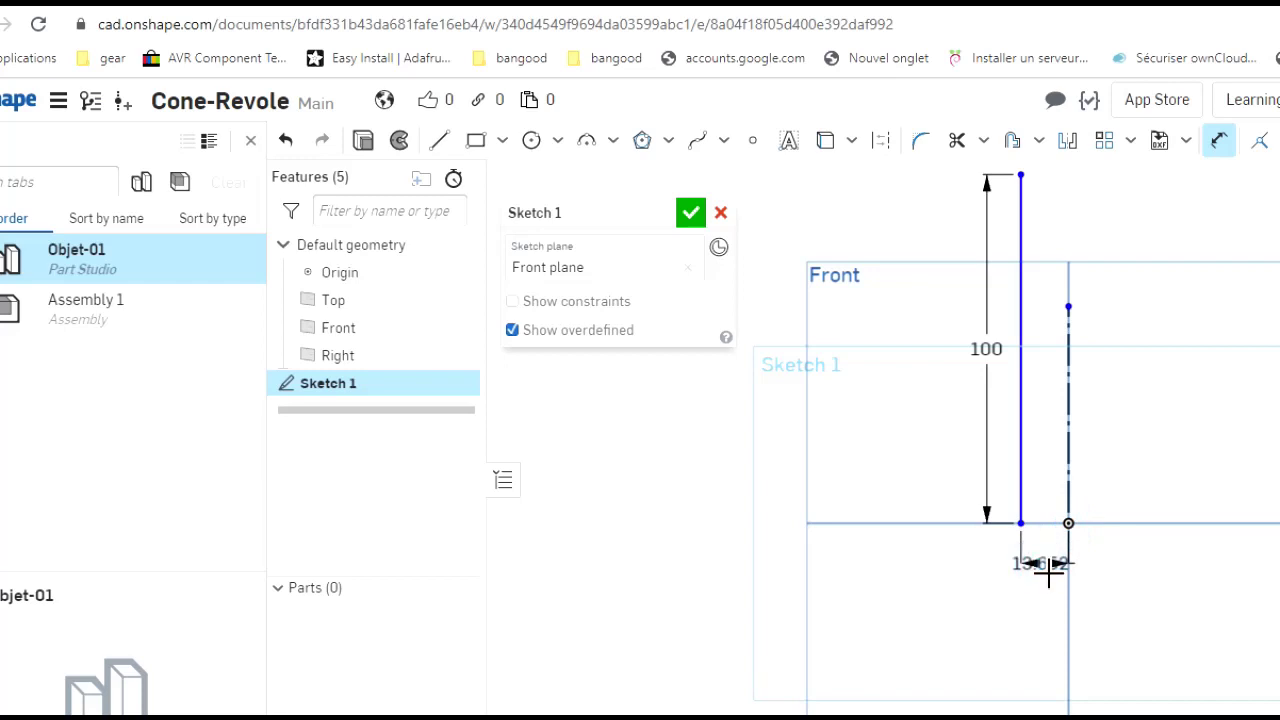
click(1048, 570)
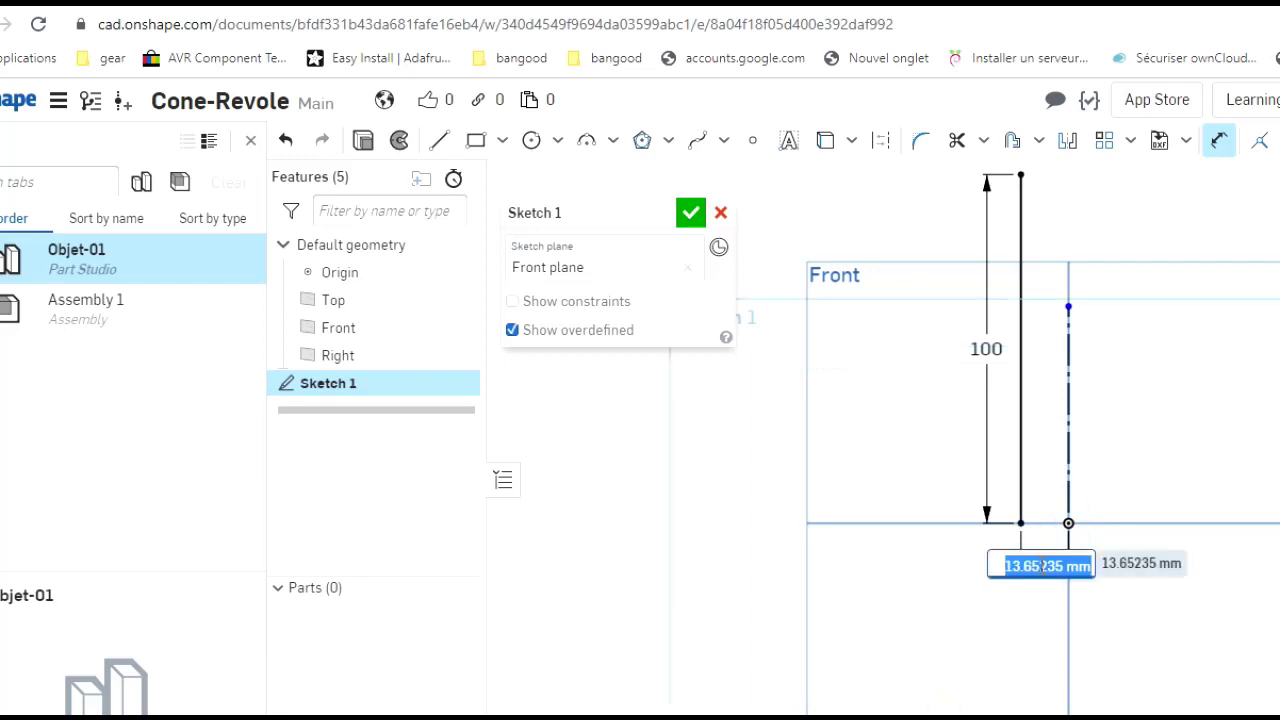
text(5)
key(Return)
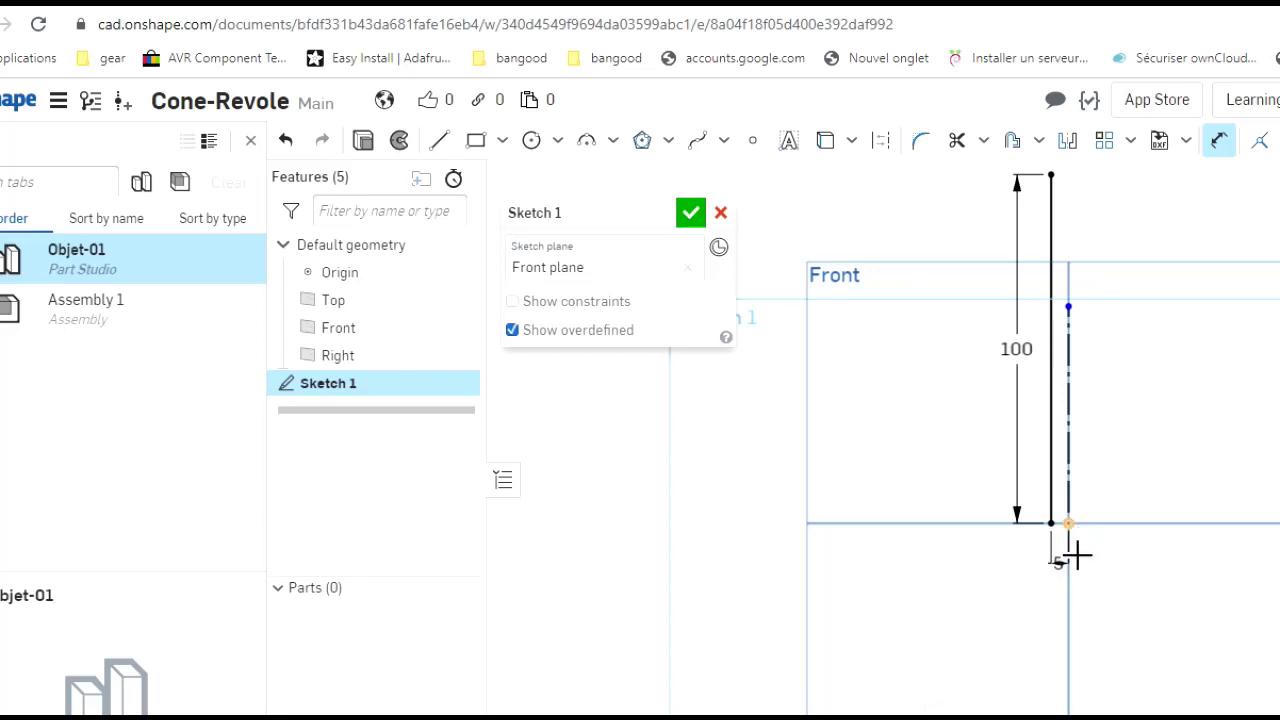
click(1068, 552)
Draw a 35 mm horizontal line along the horizontal axis, leftward from the solid vertical line's lower end.
key(q)
key(l)
click(1063, 527)
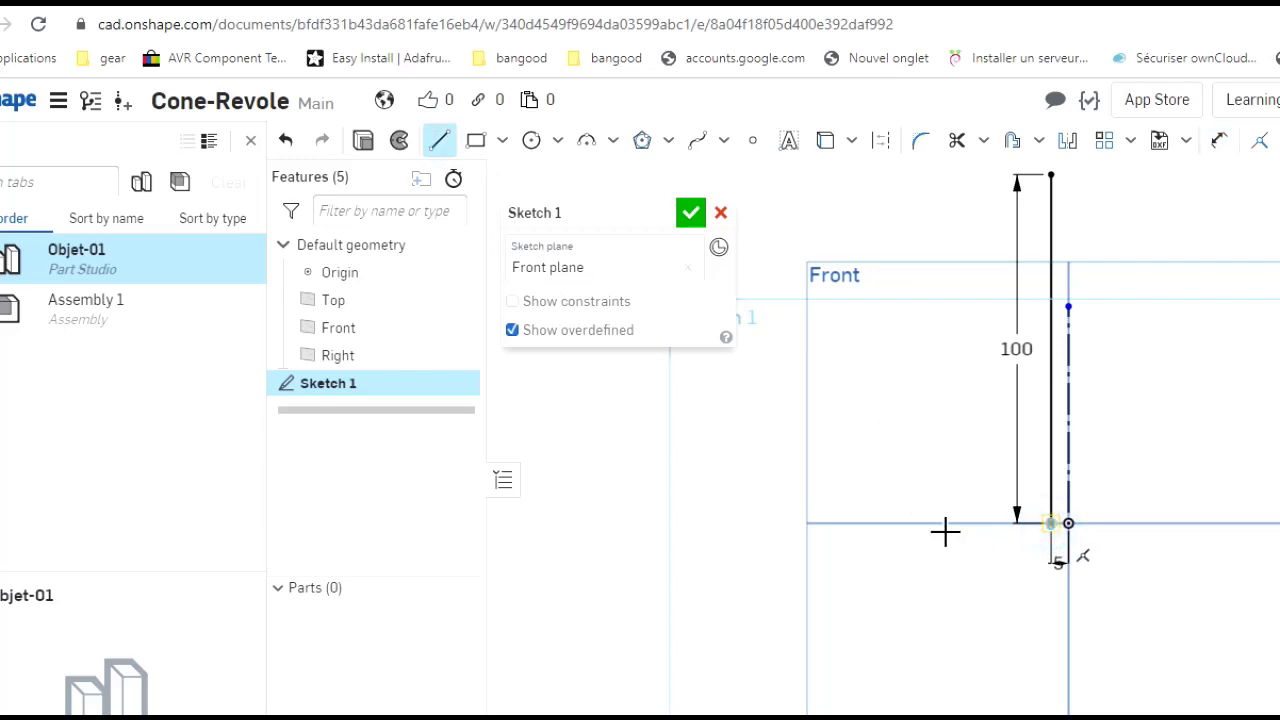
click(889, 530)
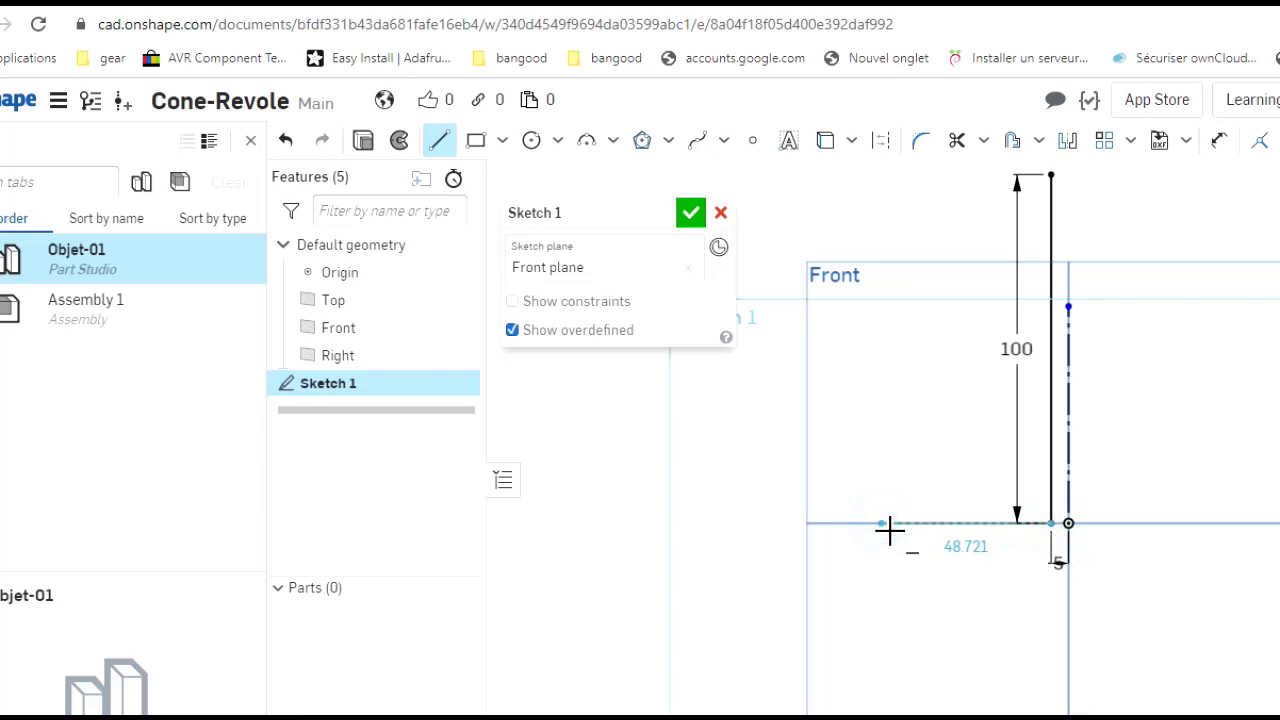
key(Escape)
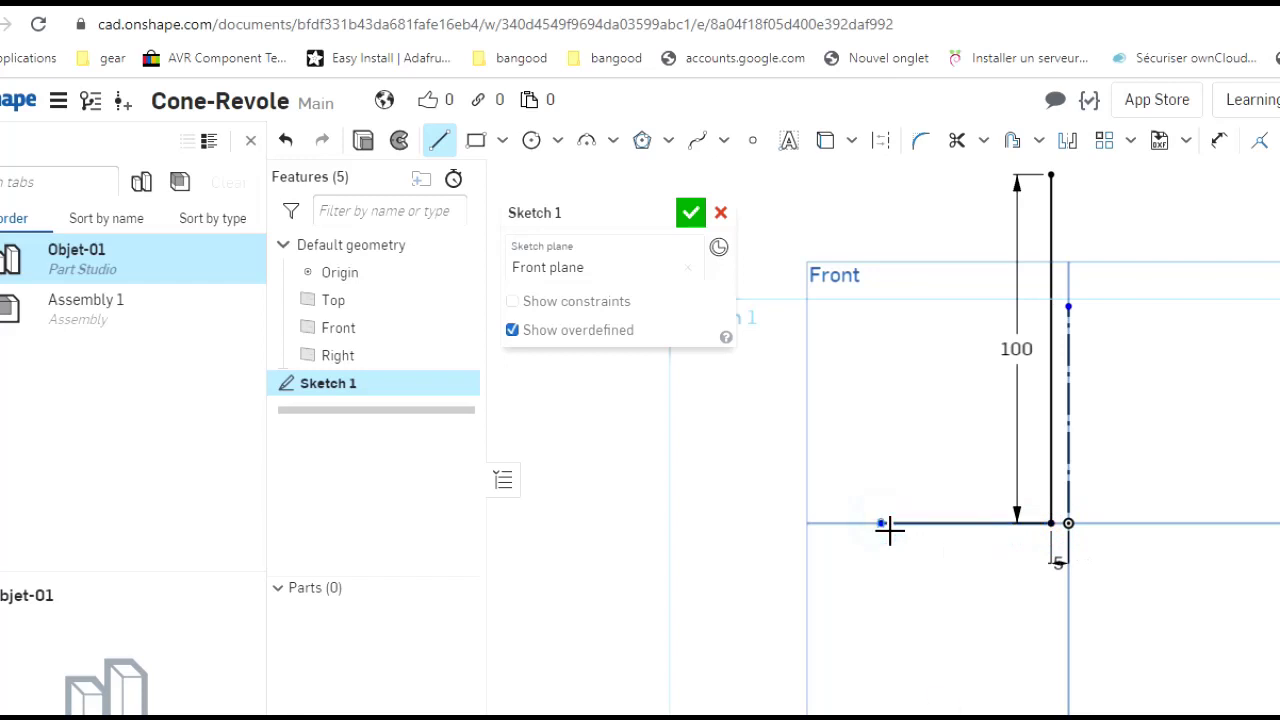
text(35)
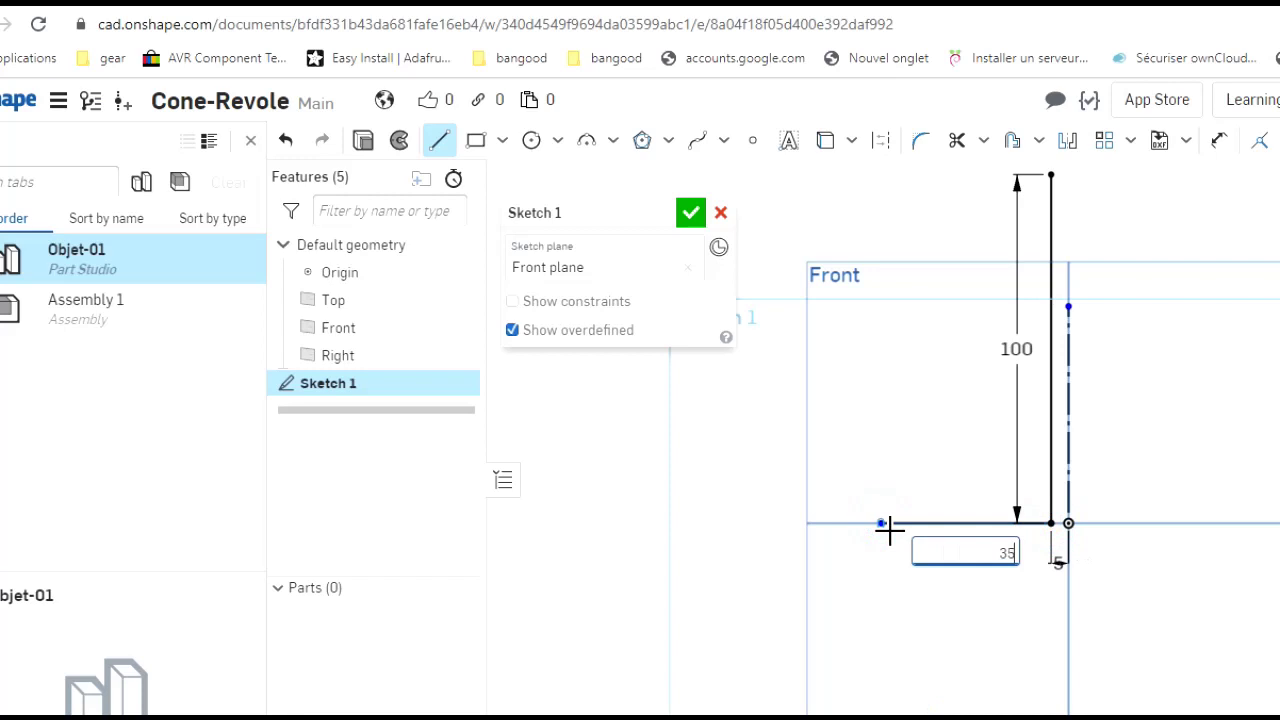
key(Escape)
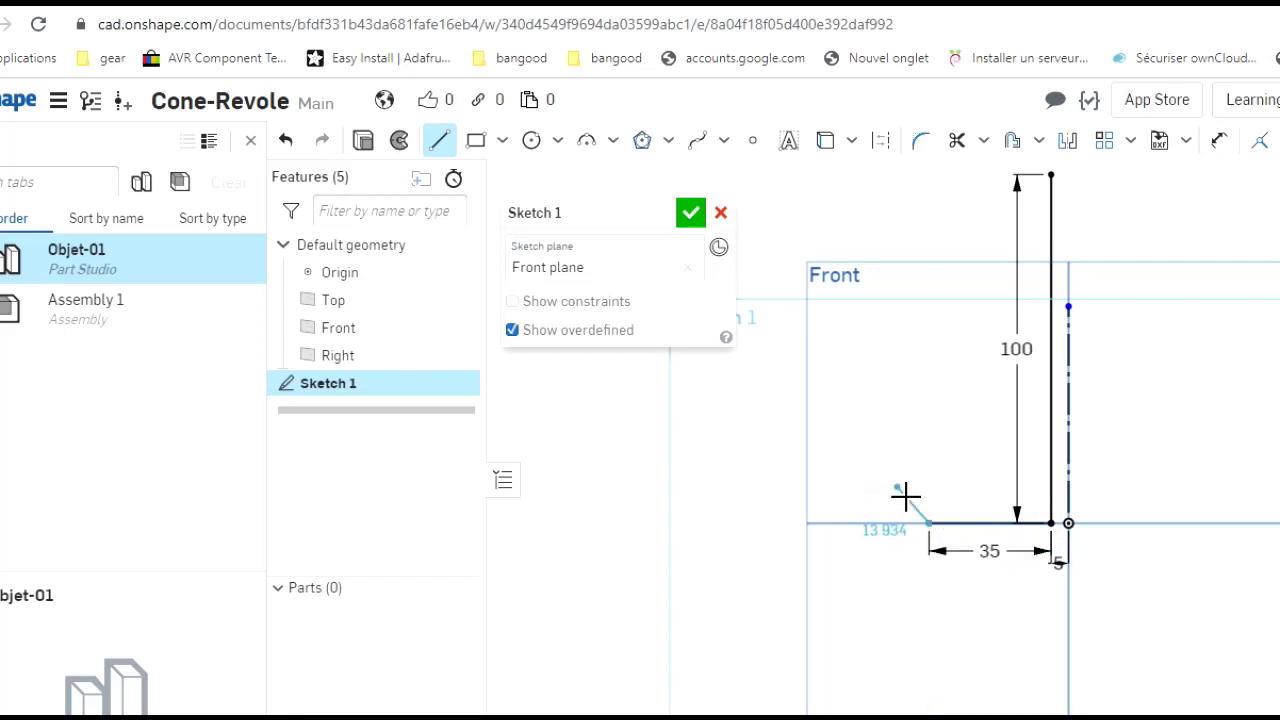
key(Escape)
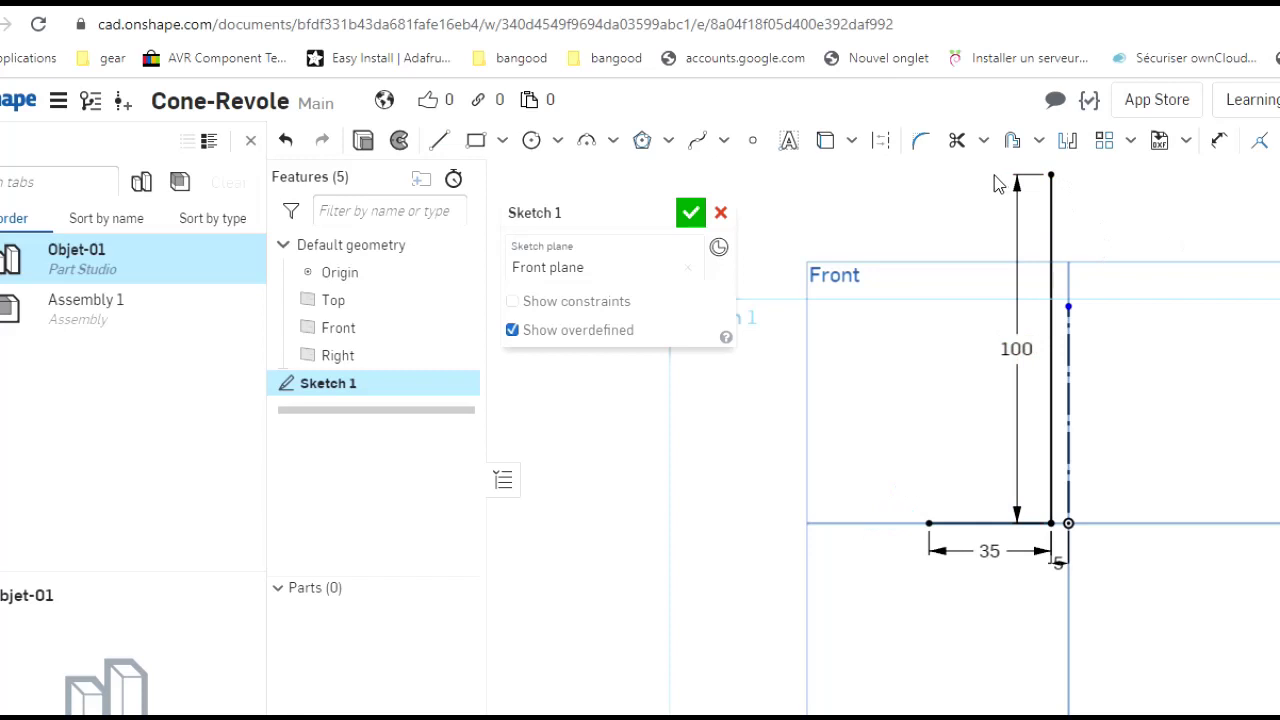
Draw a slanted line about 89 mm long from the base line's left end, up toward the solid vertical line.
click(929, 522)
click(438, 140)
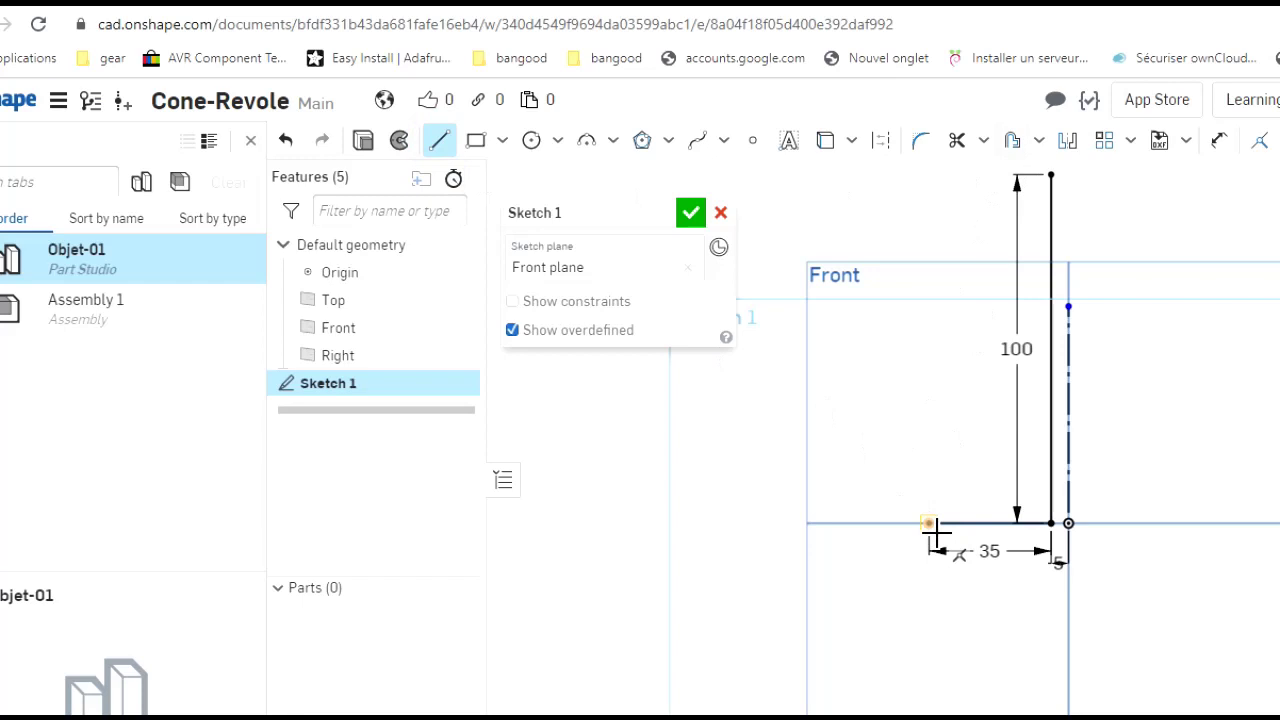
click(929, 523)
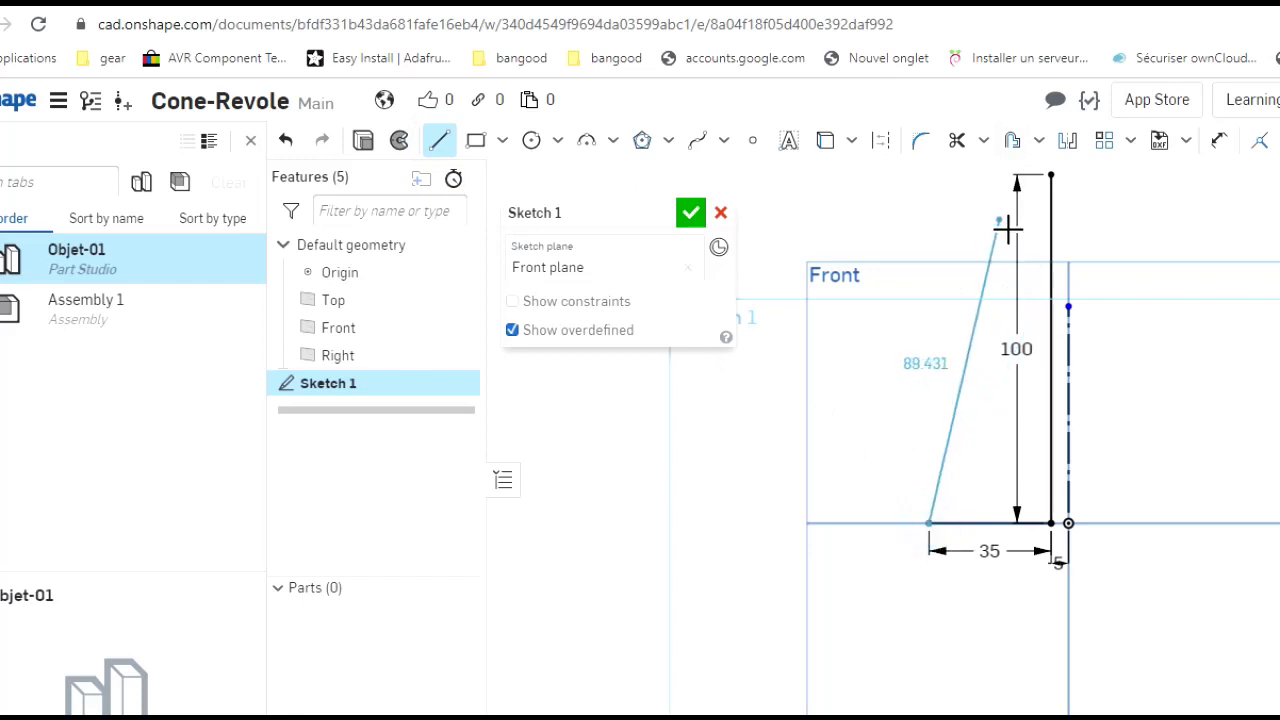
click(1006, 229)
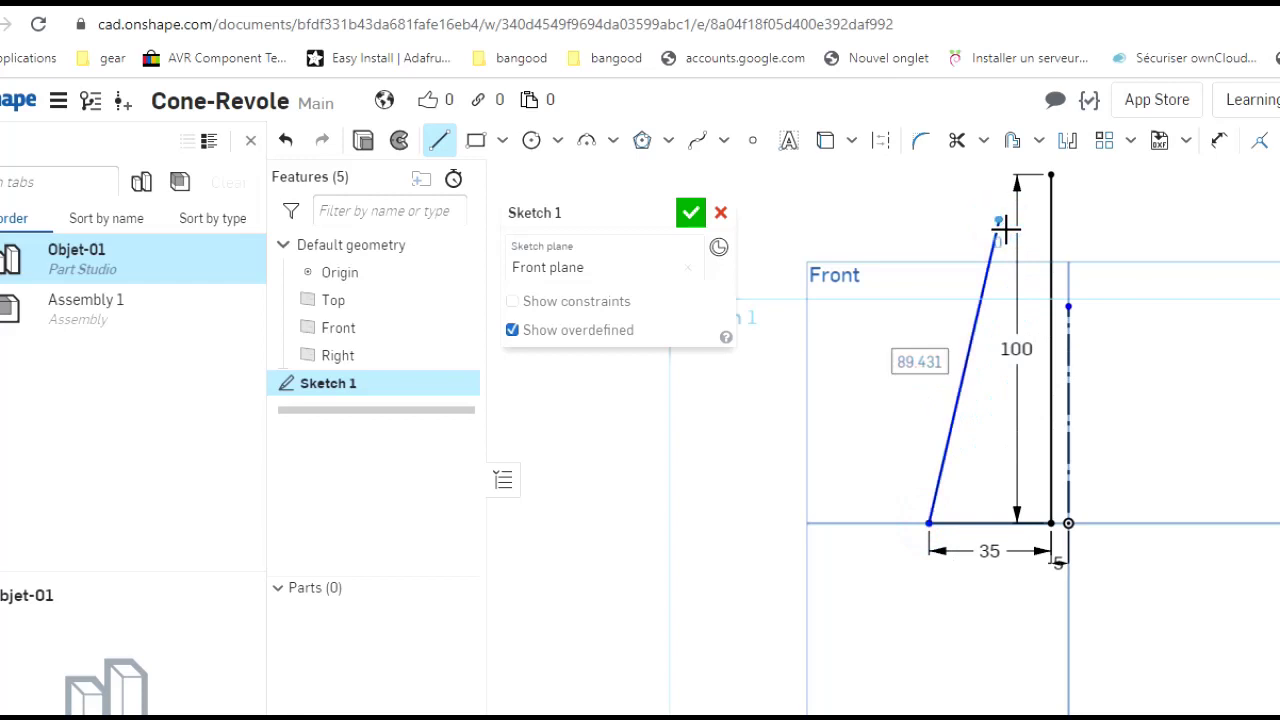
key(Escape)
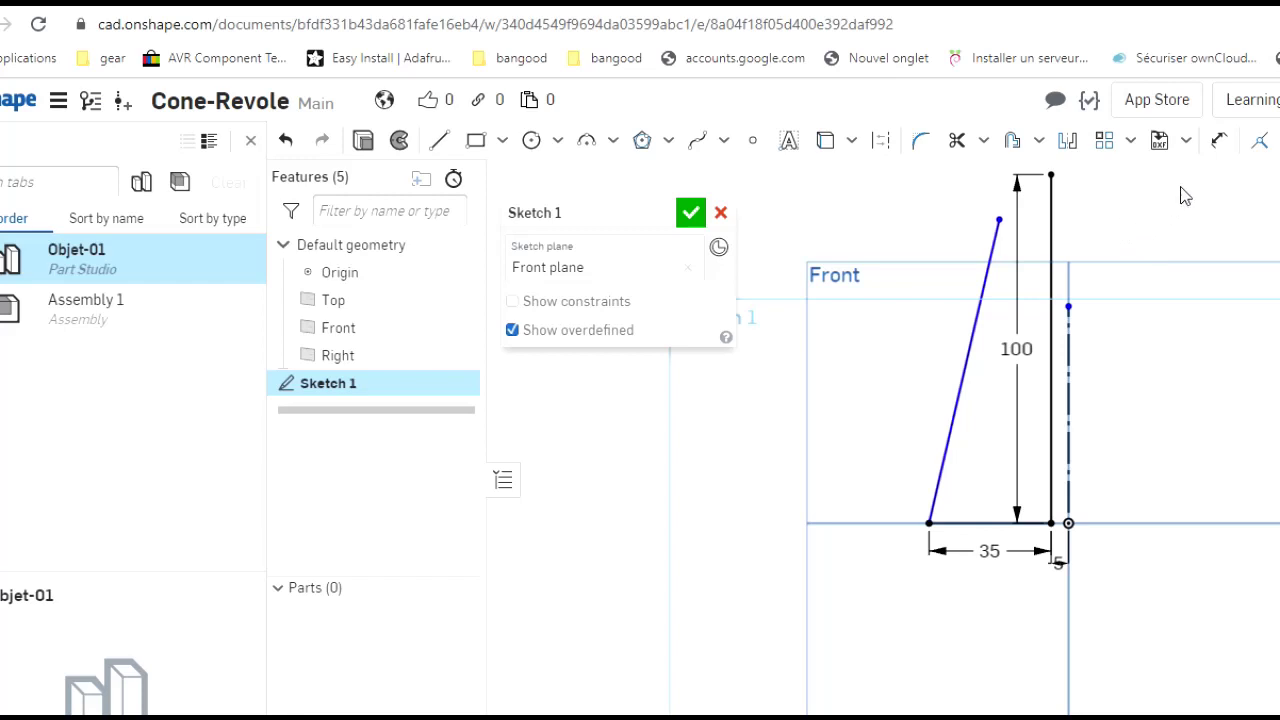
Dimension the angle between the solid vertical line and the slanted line as 15 degrees.
click(1220, 144)
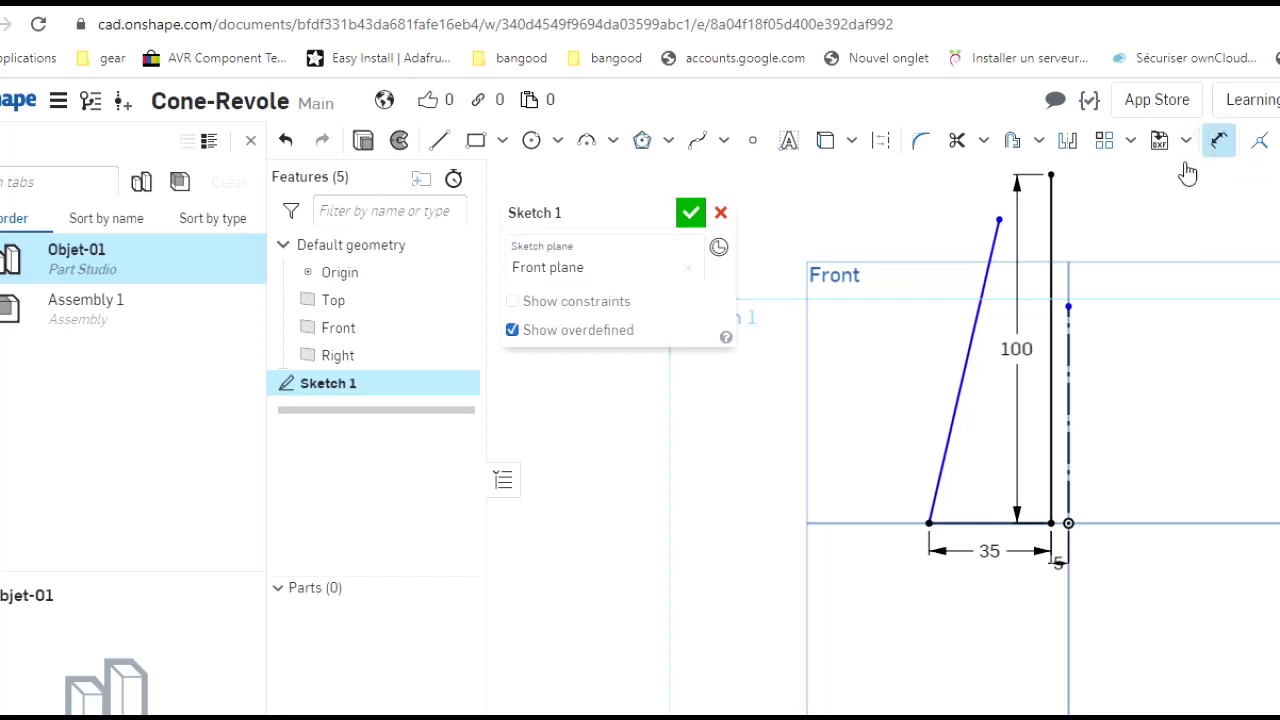
click(1054, 233)
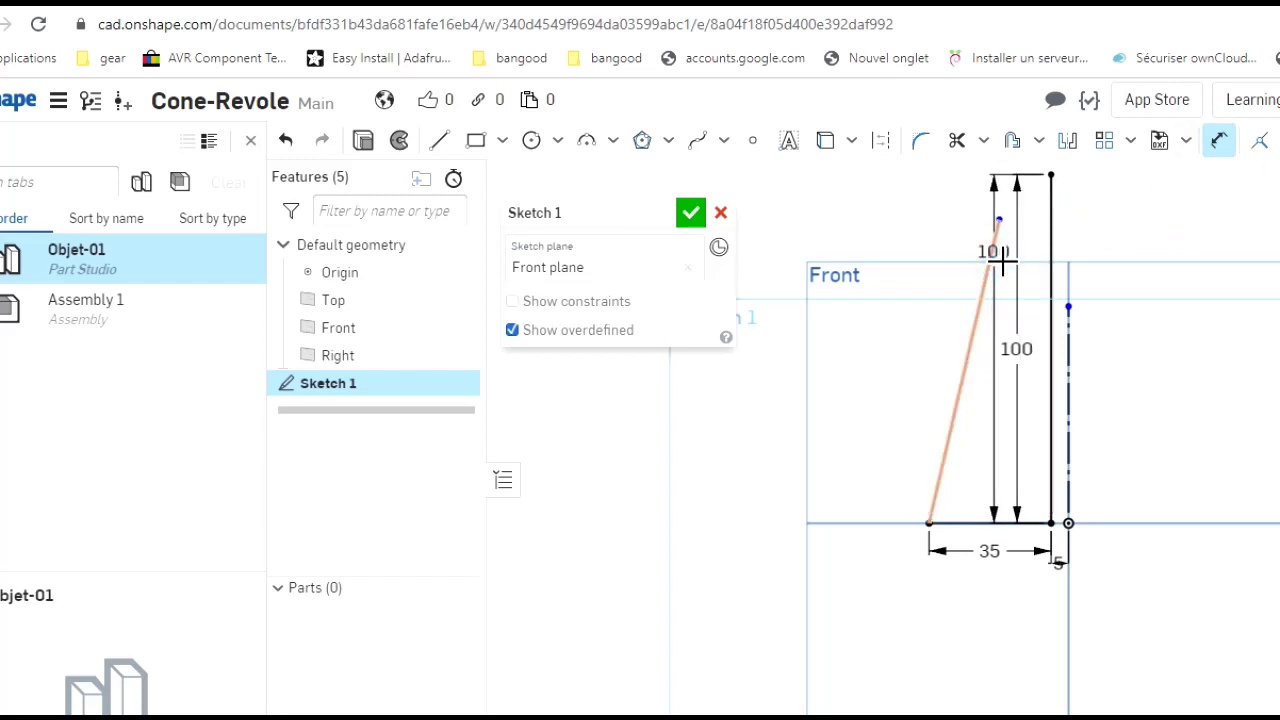
click(999, 258)
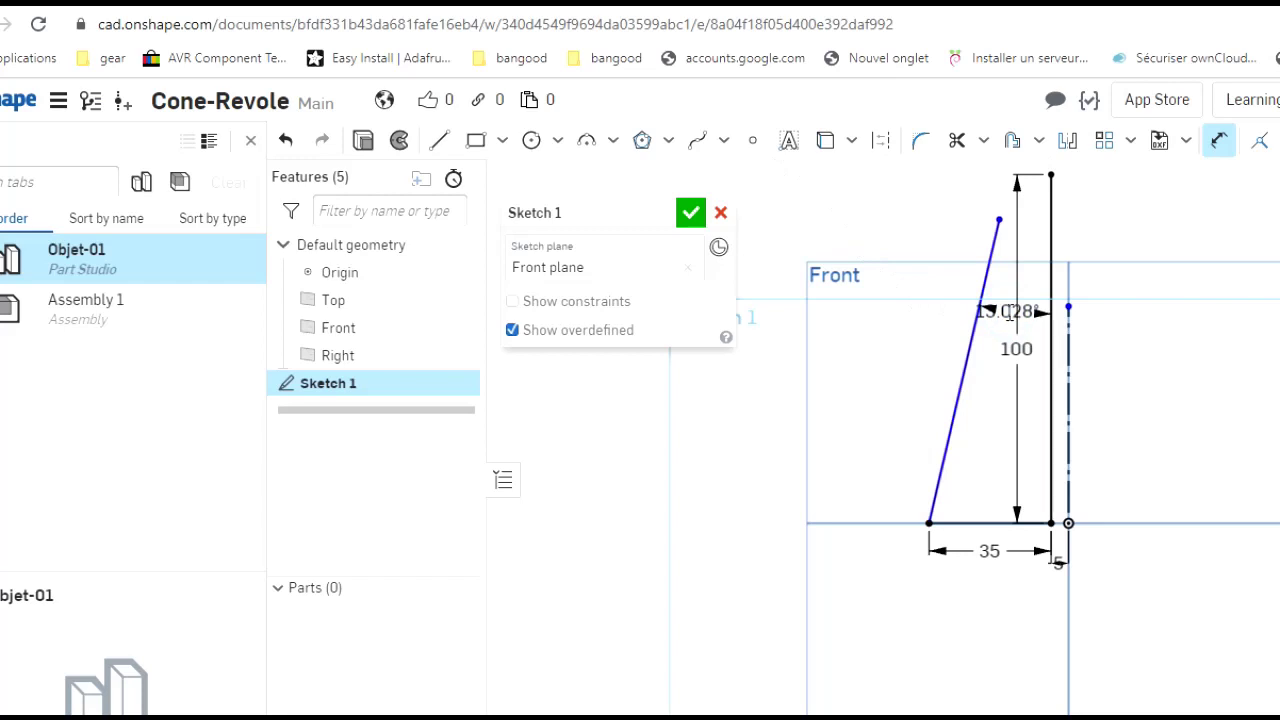
click(1016, 318)
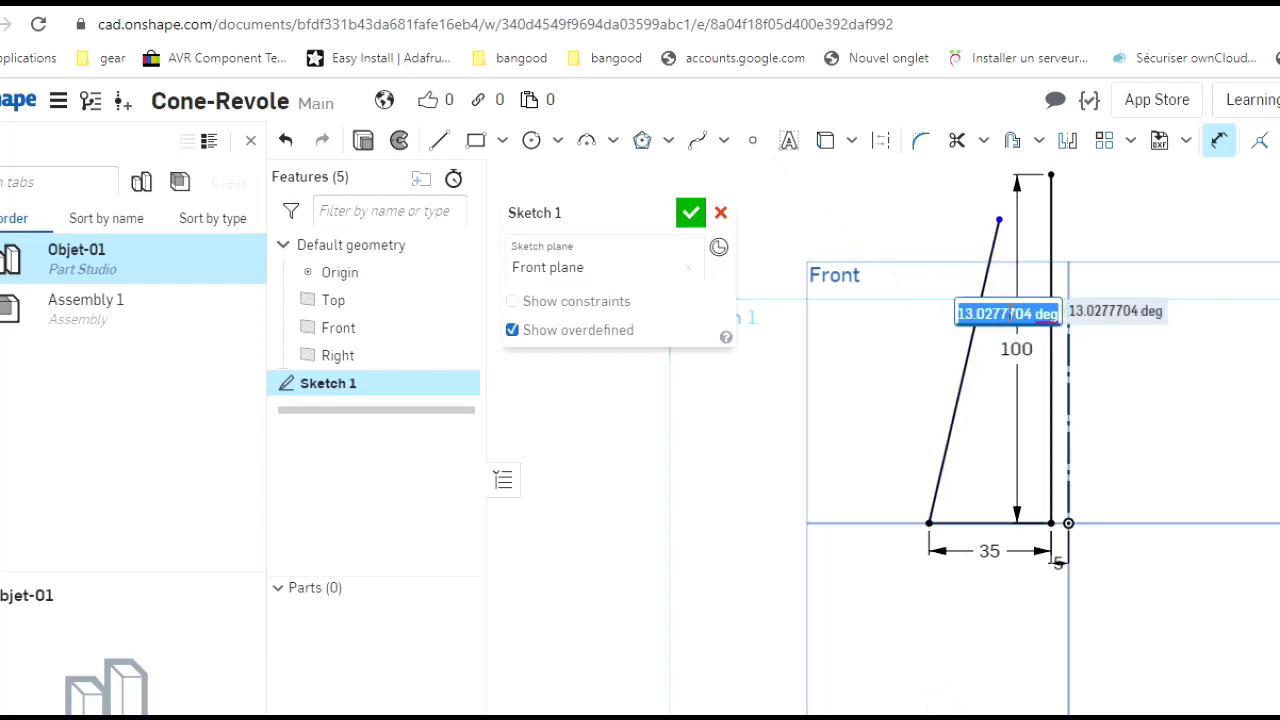
text(15)
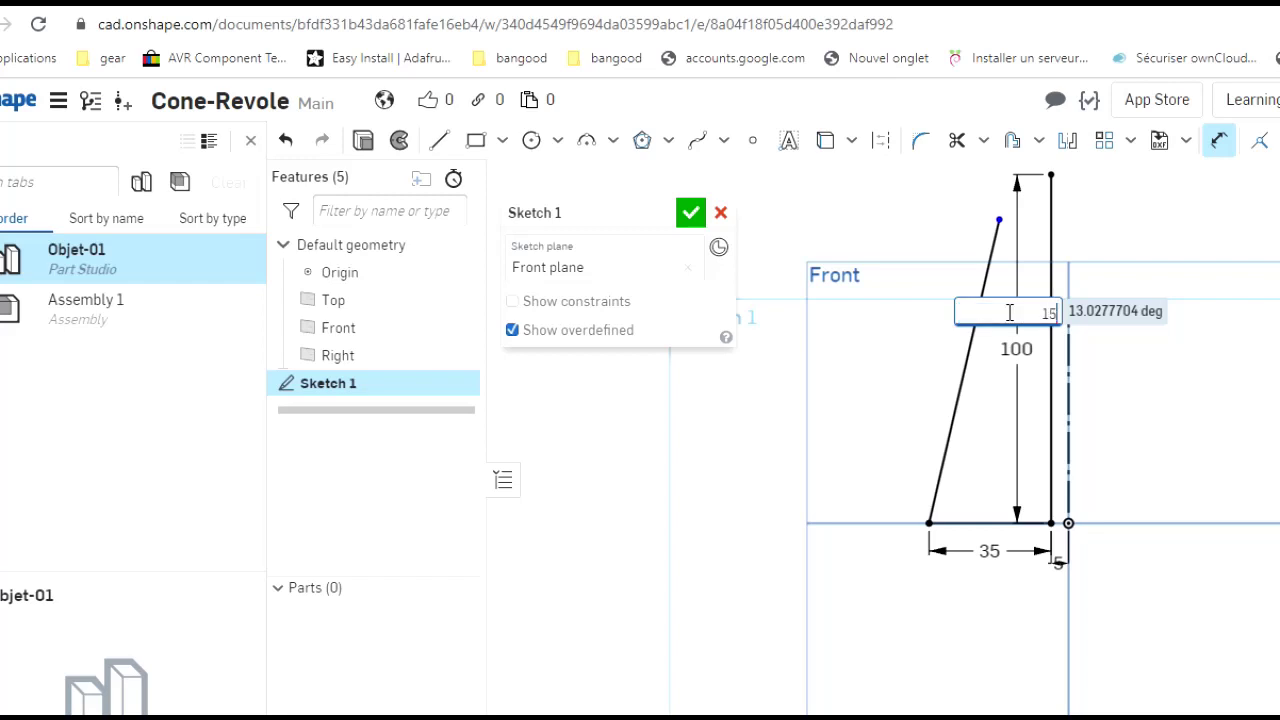
key(Return)
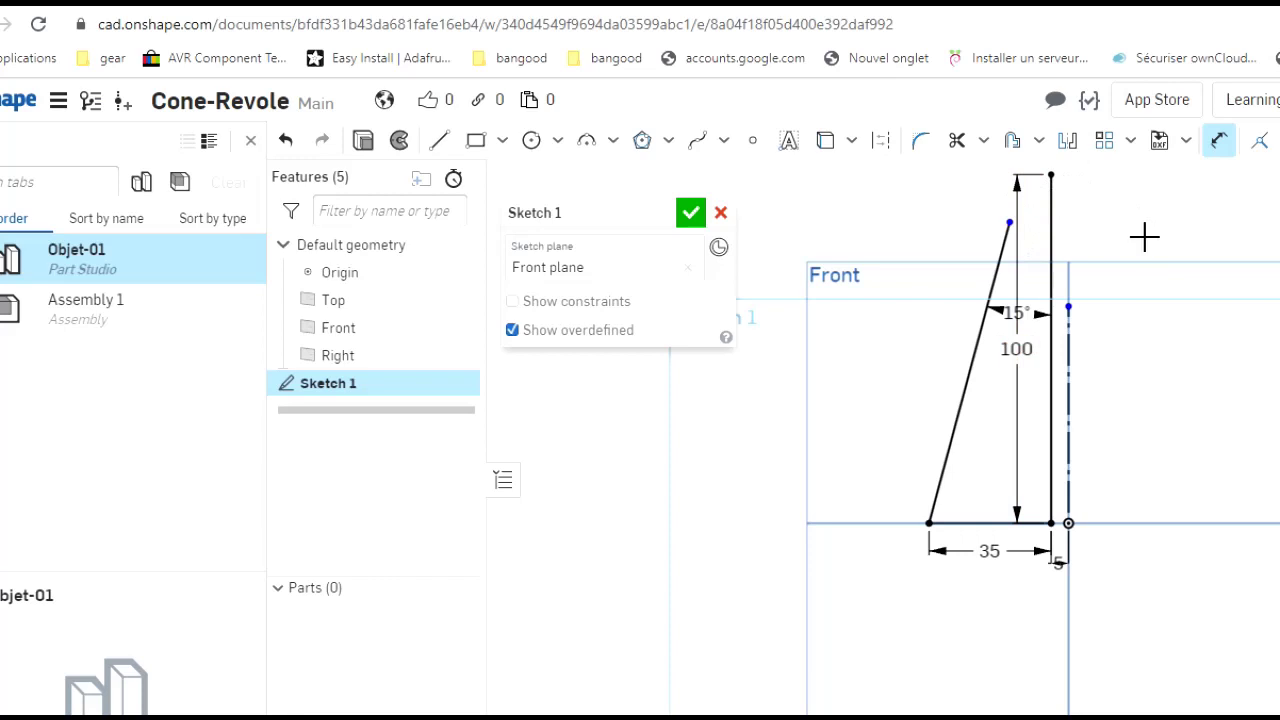
Draw a horizontal line about 33 mm long leftward from the upper end of the 100 mm vertical line.
click(437, 140)
click(437, 142)
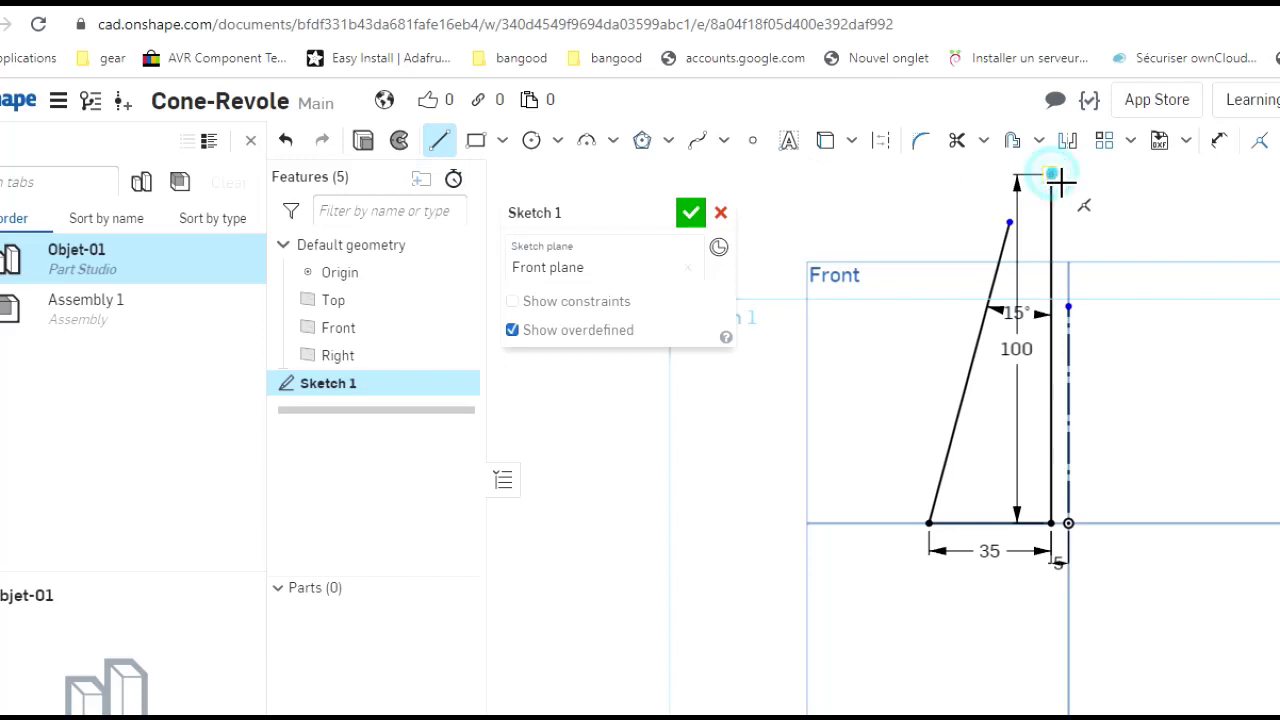
click(1051, 176)
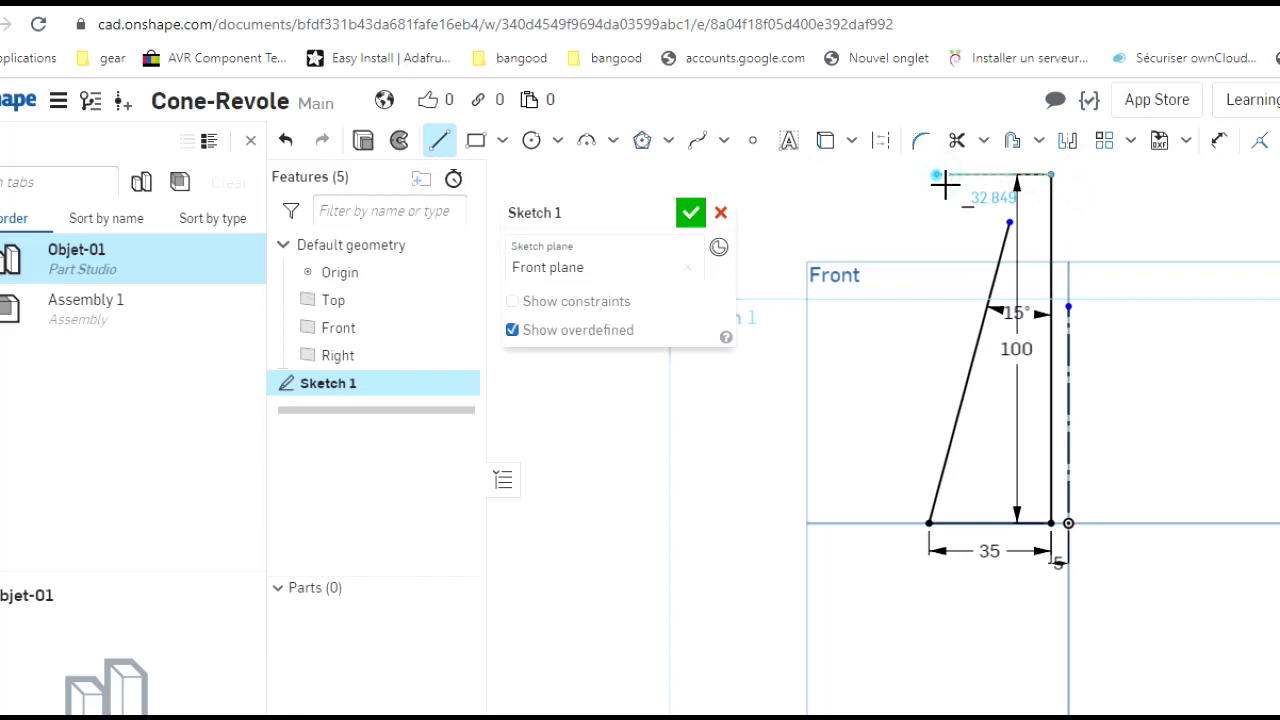
click(937, 175)
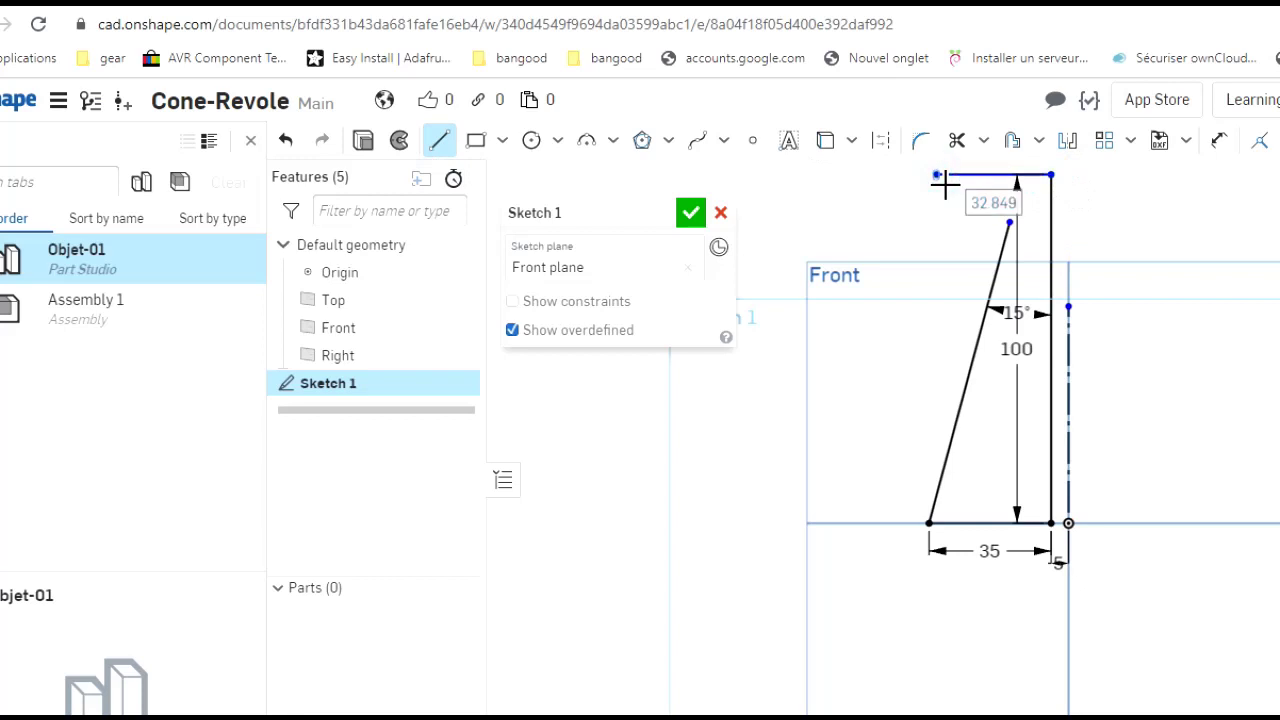
key(Escape)
key(Escape)
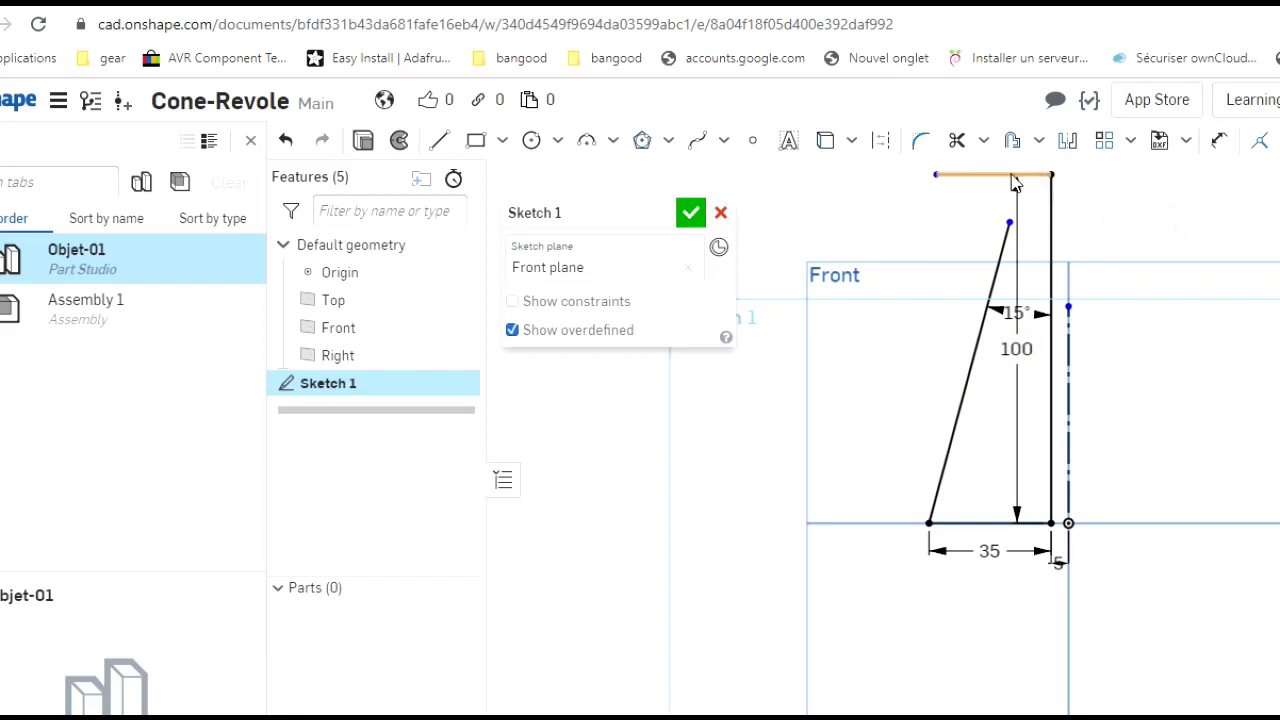
click(937, 177)
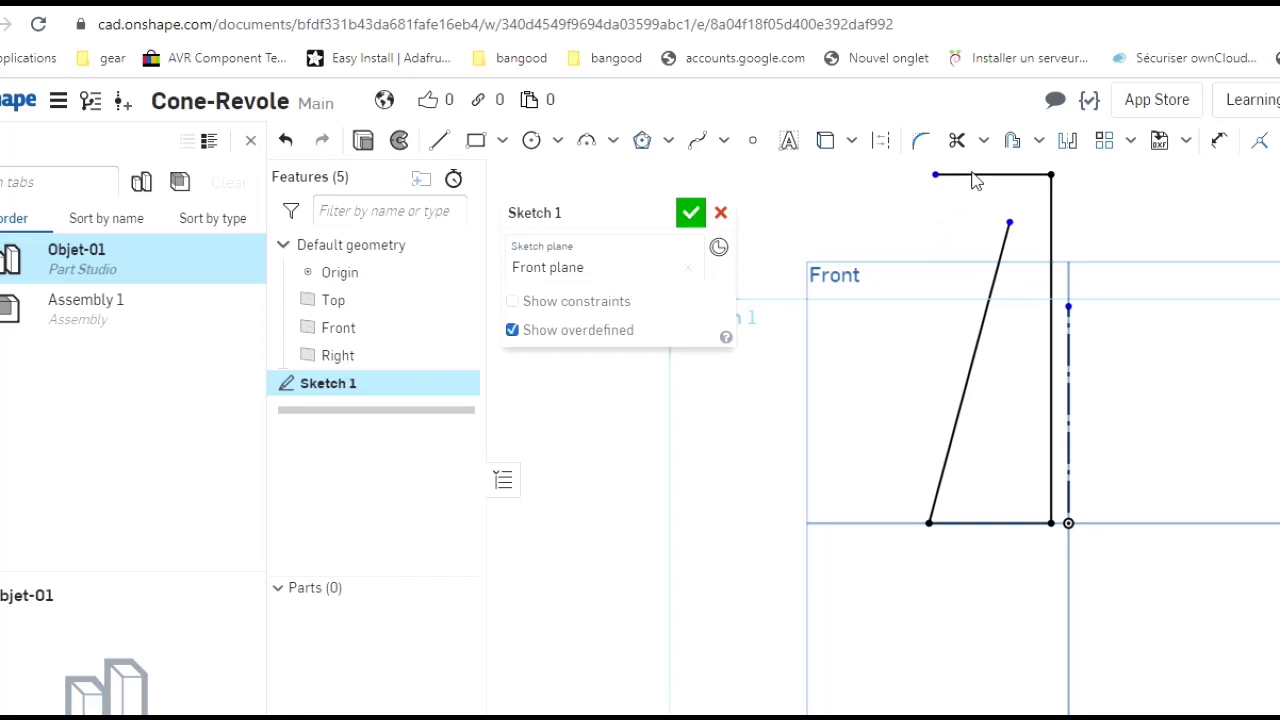
Draw a slightly downward-sloping line about 36 mm long to the right from the 100 mm vertical line's upper end.
click(438, 140)
key(l)
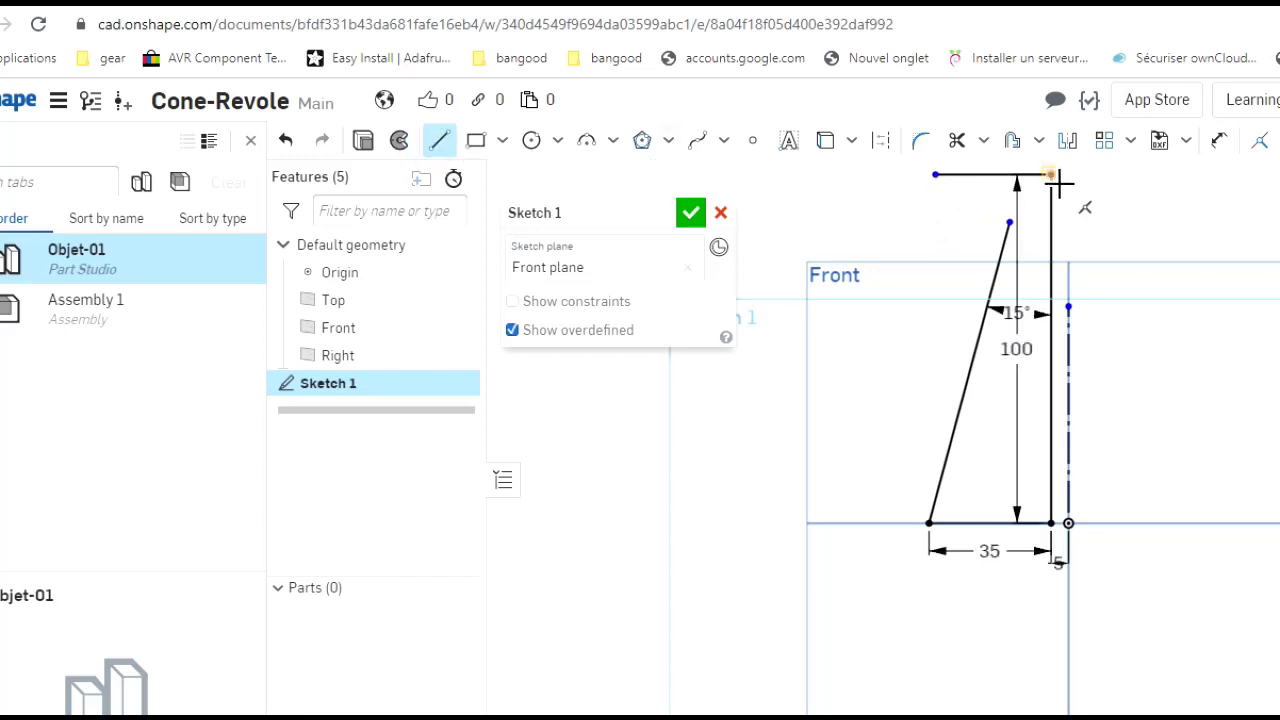
click(1171, 209)
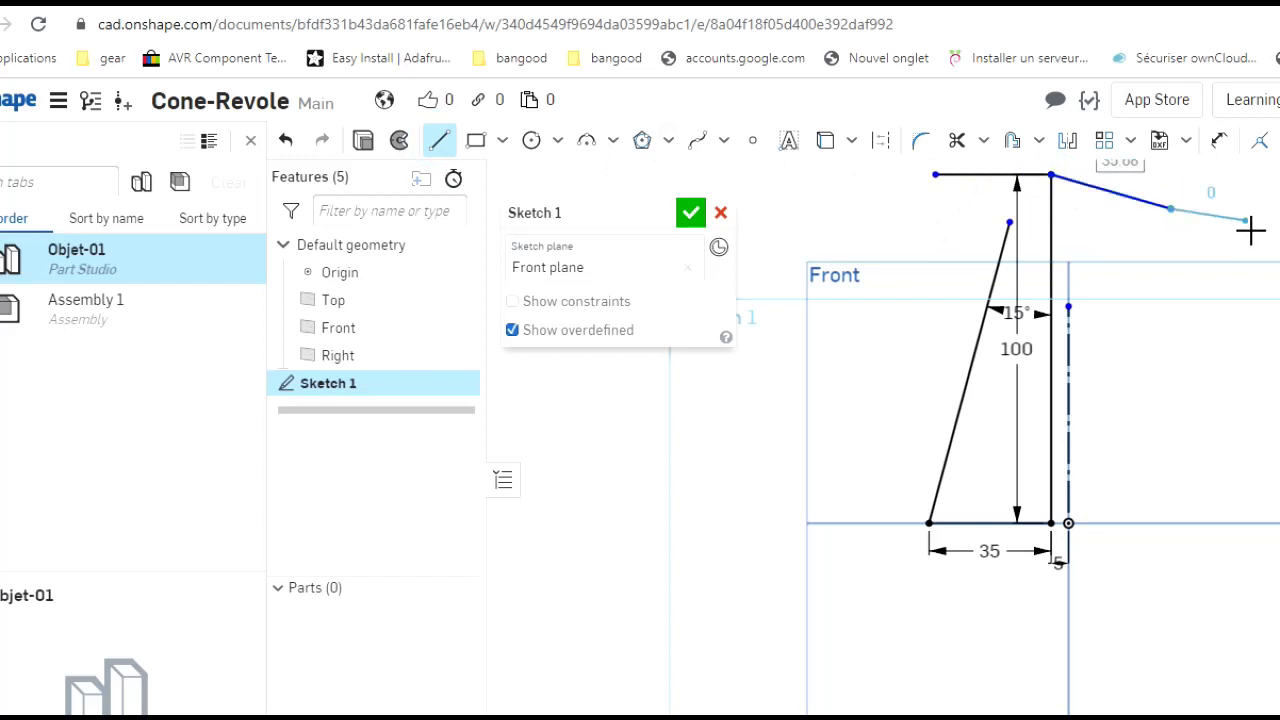
key(Escape)
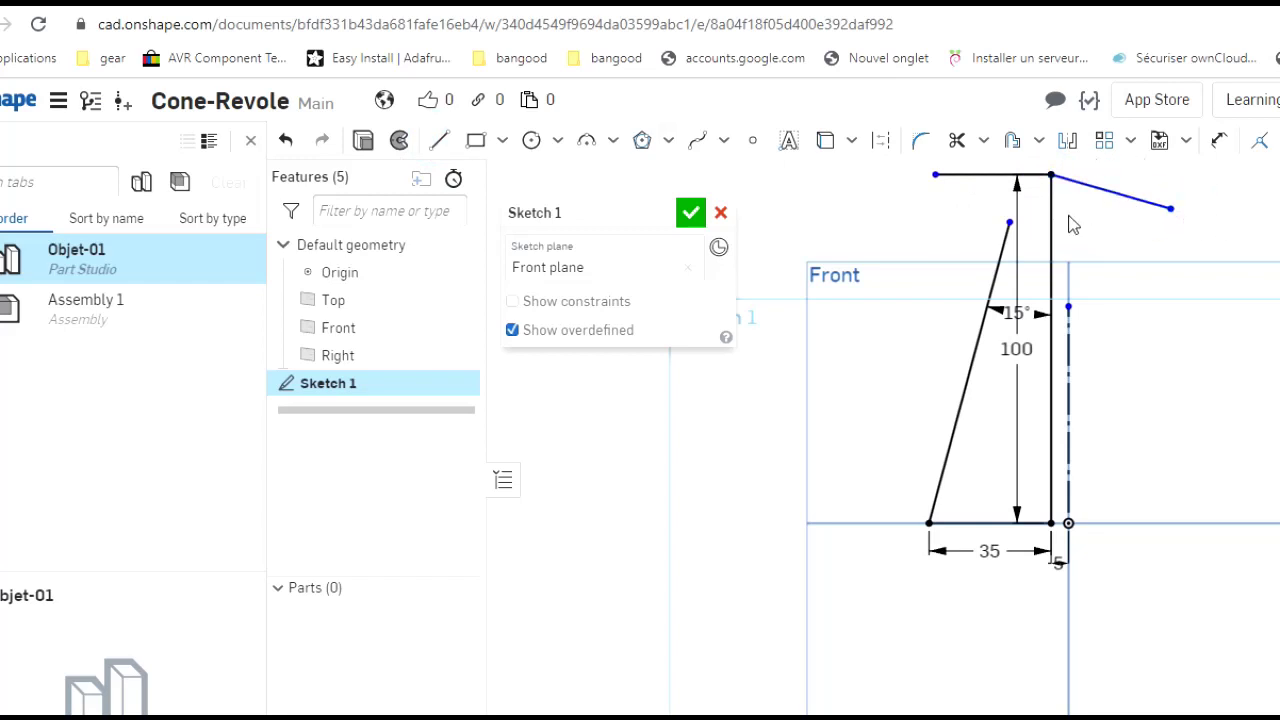
Apply a horizontal constraint to the sloping line right of the 100 mm vertical line's upper end.
click(1122, 194)
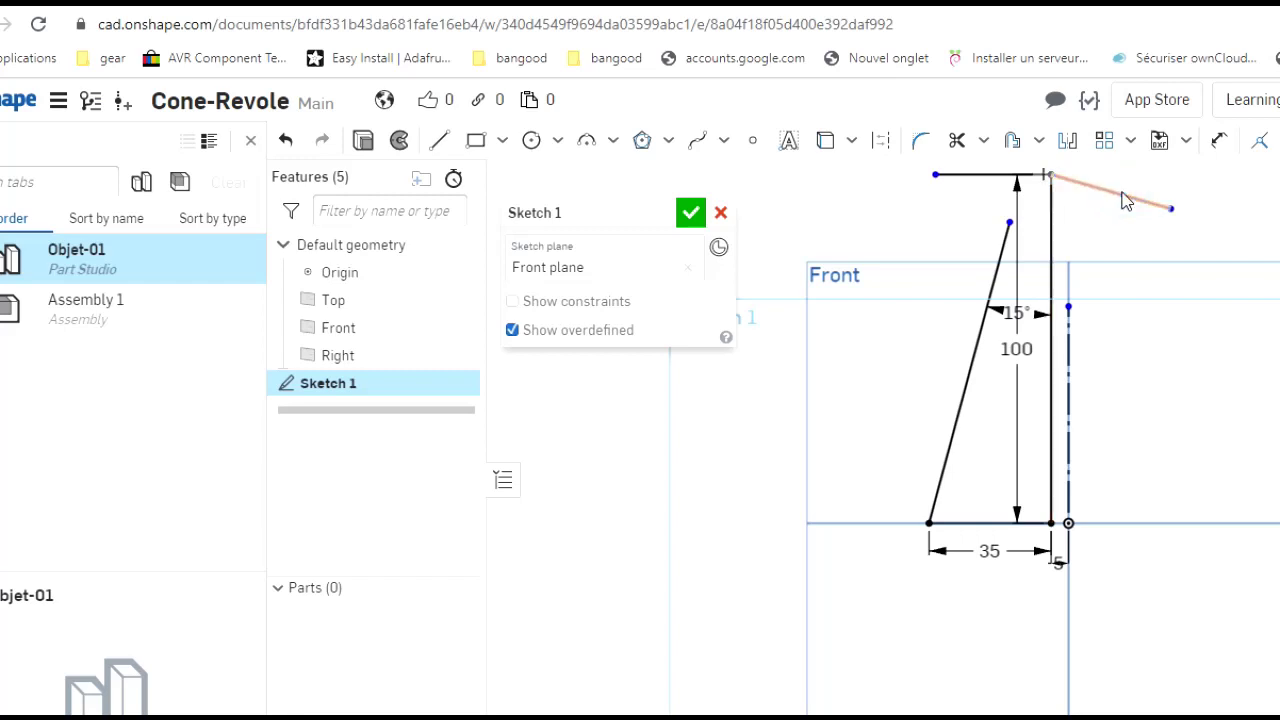
click(1274, 140)
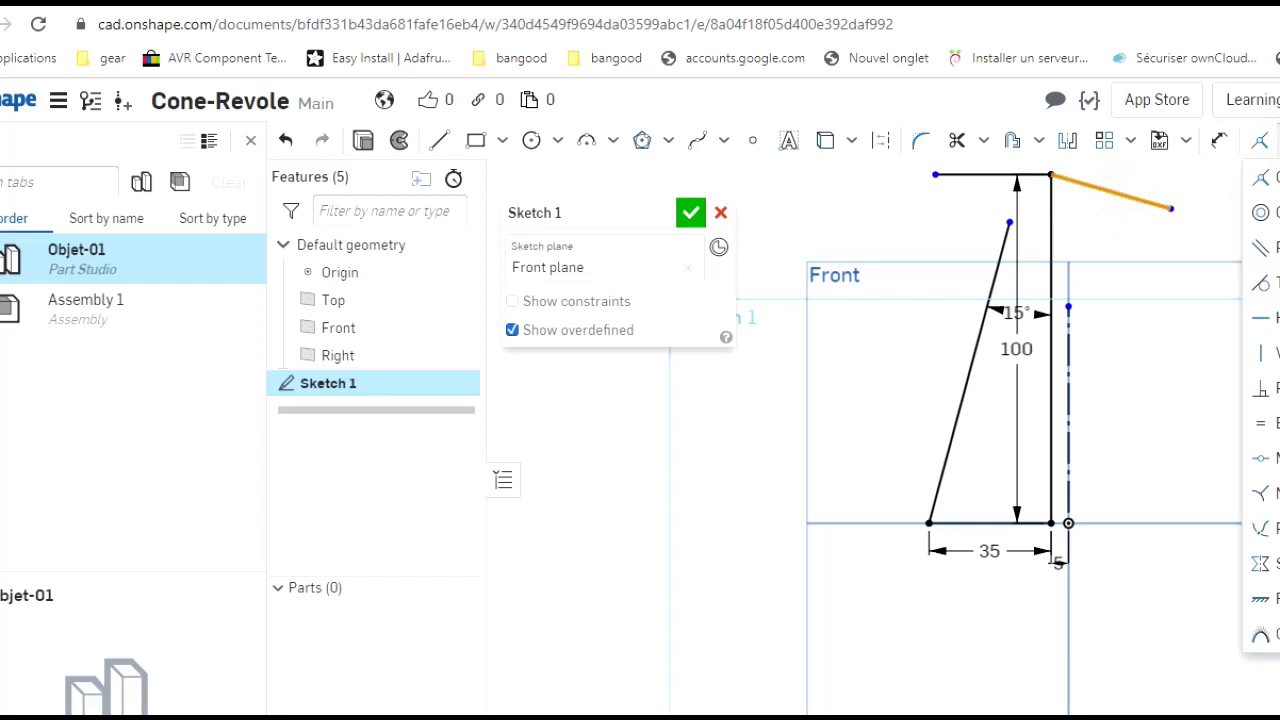
key(Escape)
key(h)
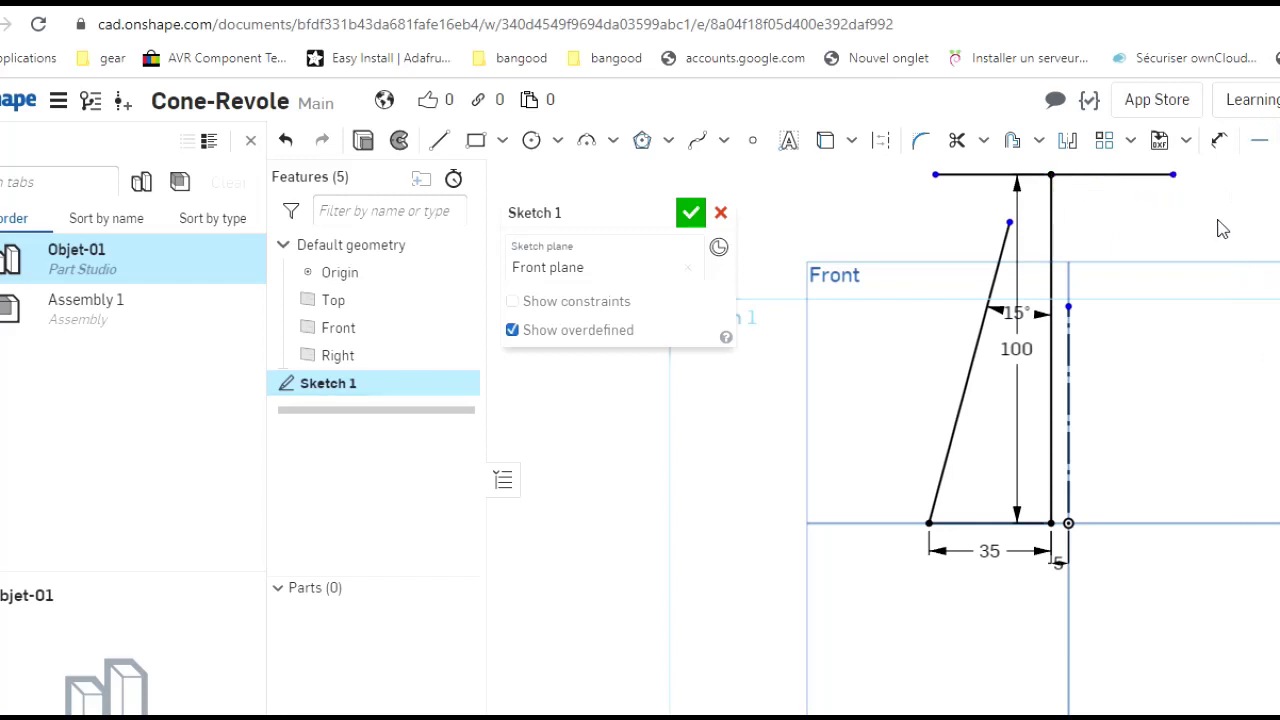
Remove the horizontal line on the axis side of the 100 mm vertical line's upper end.
click(1113, 178)
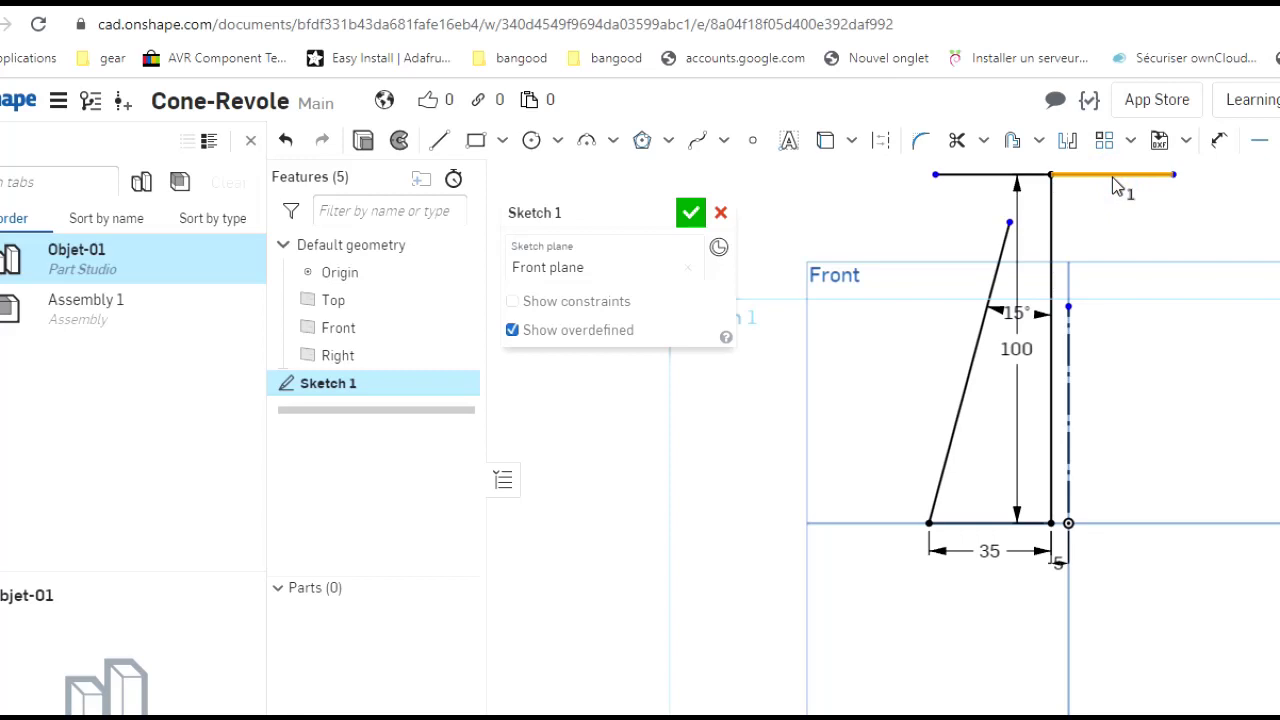
key(Escape)
key(ctrl+z)
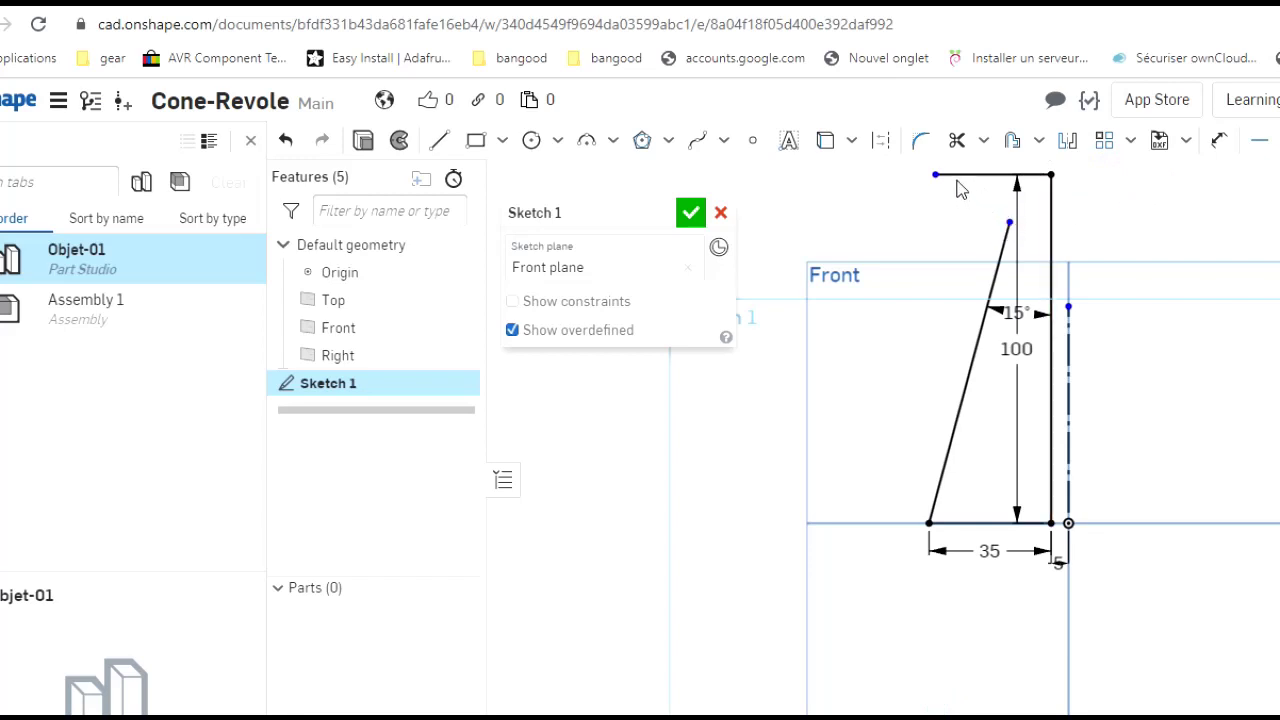
Make the slanted line's upper endpoint coincident with the upper horizontal line and trim that line's overhang beyond the slanted line.
click(1010, 225)
click(1272, 140)
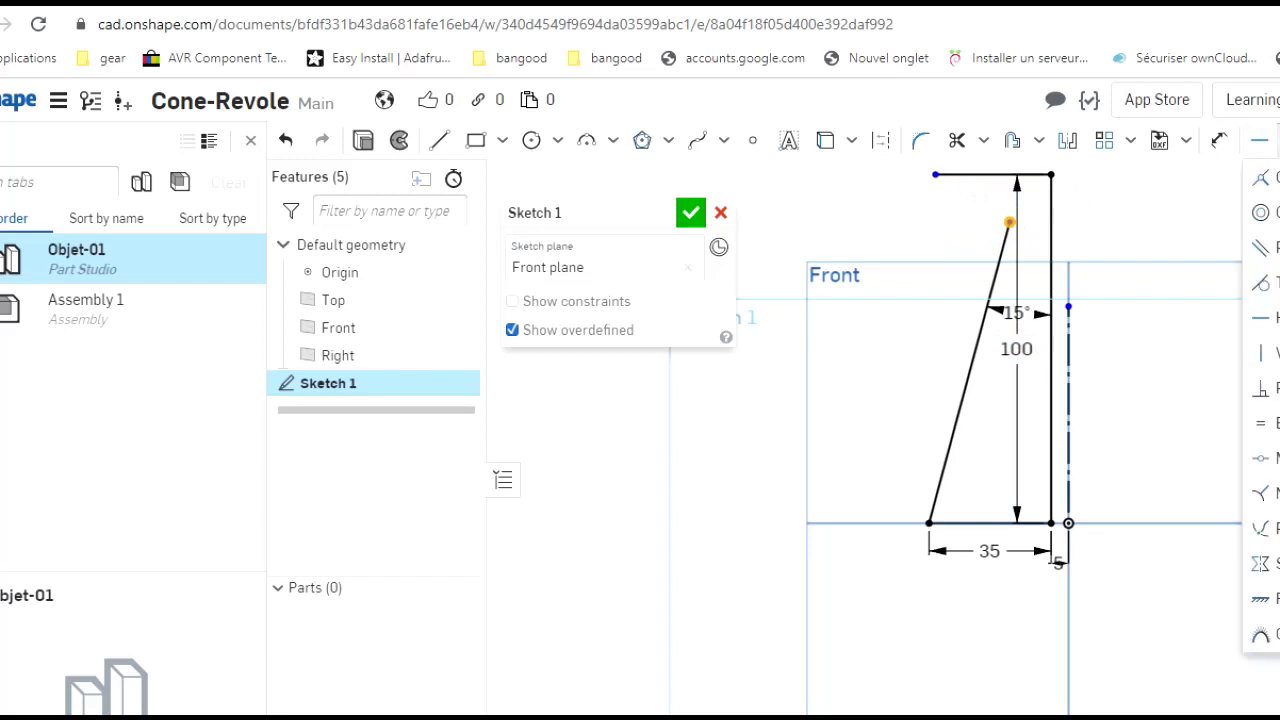
click(1262, 178)
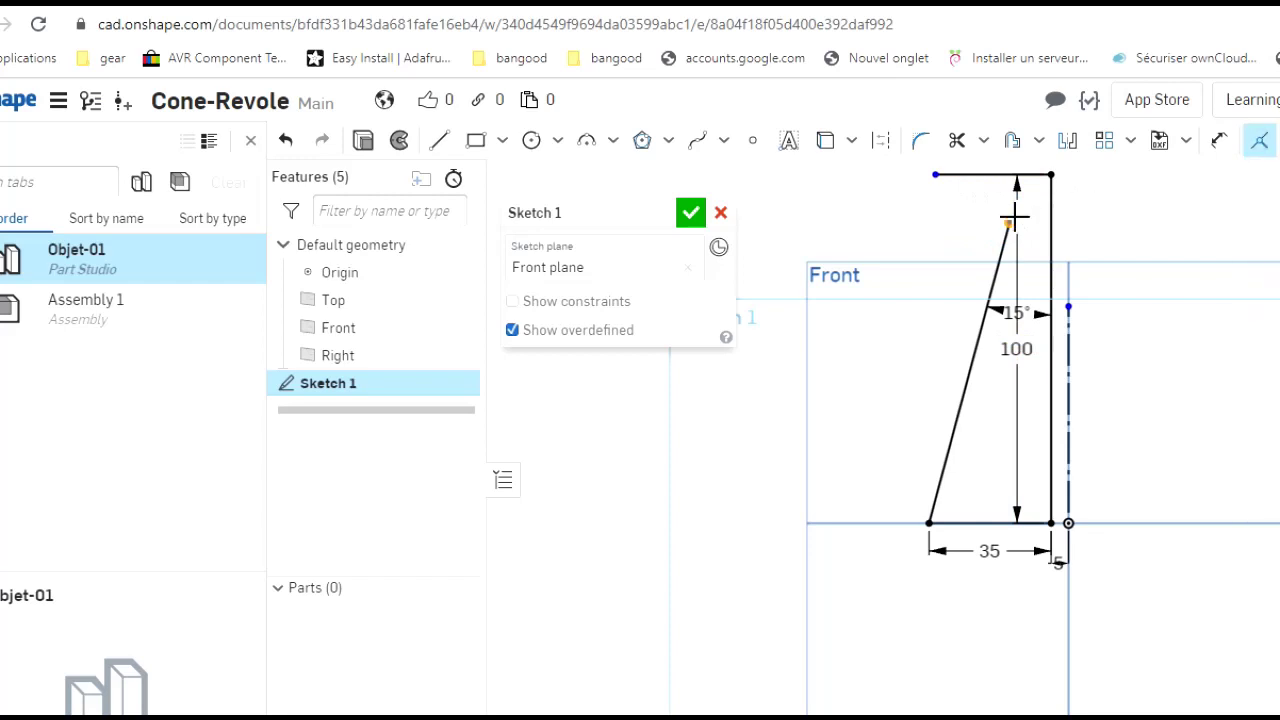
click(1001, 176)
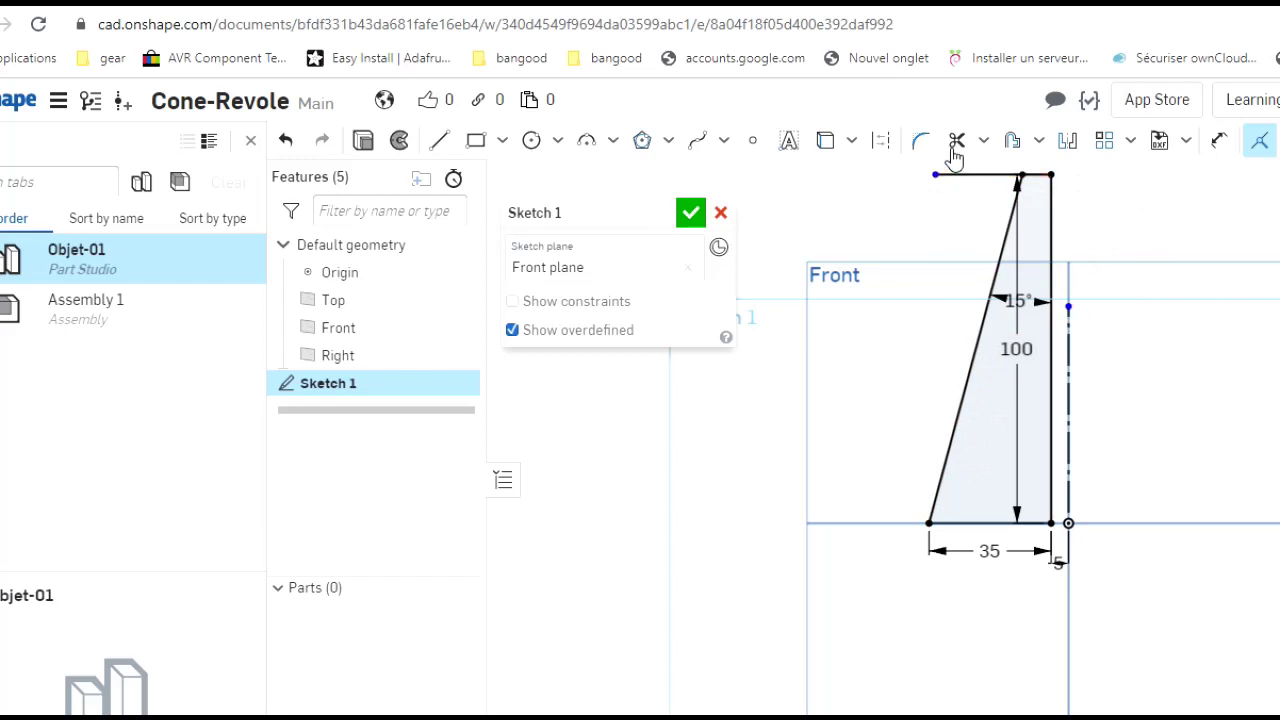
click(956, 146)
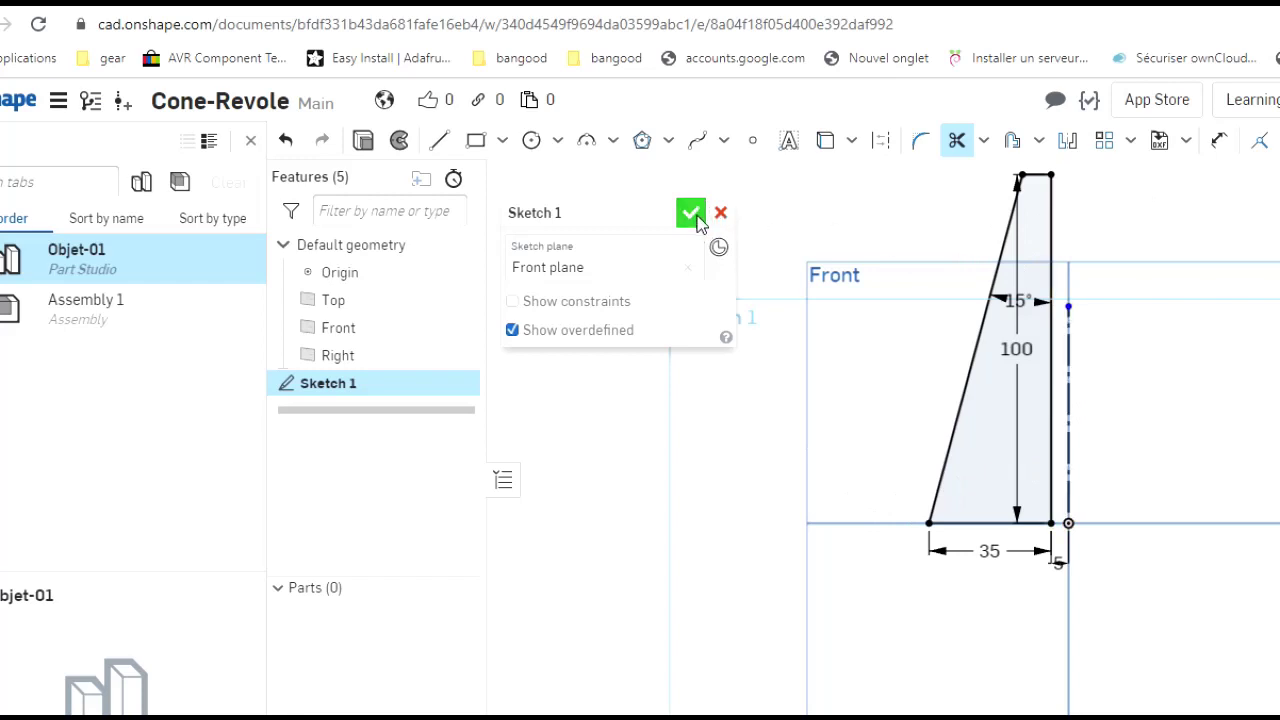
Add a driven dimension to the profile's short upper edge and finish the sketch.
click(1218, 140)
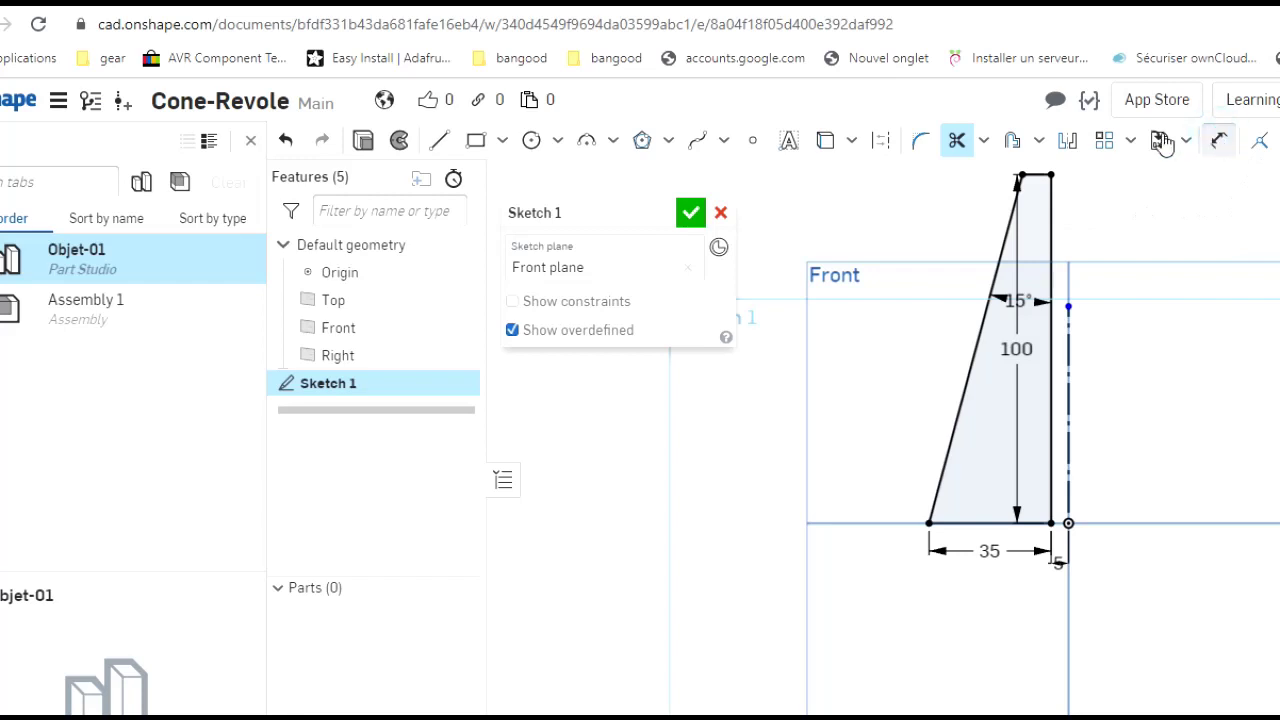
click(1043, 177)
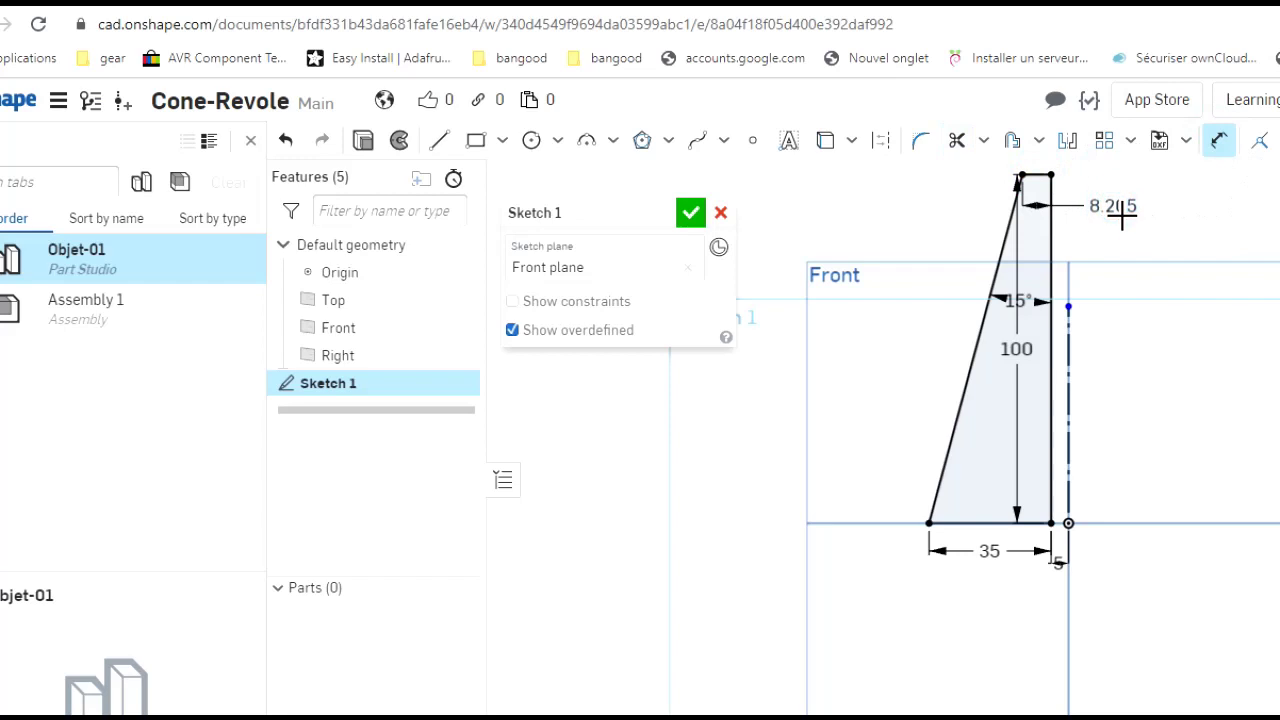
click(1118, 209)
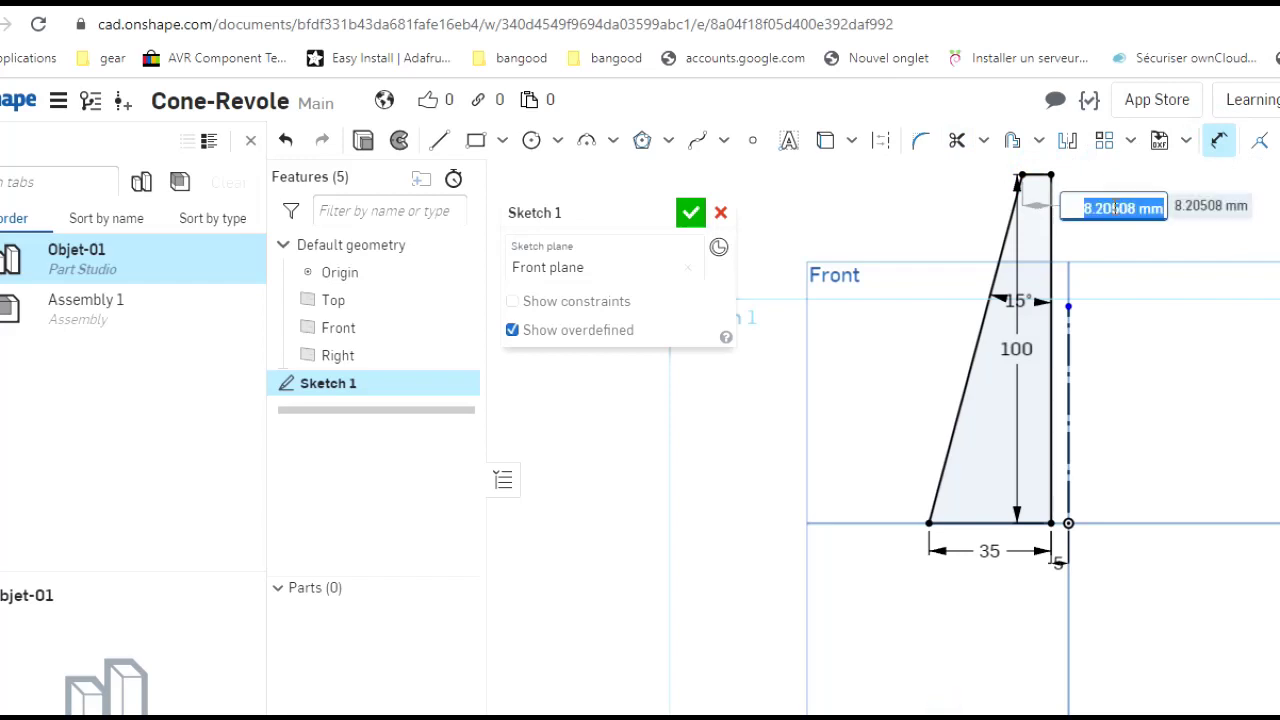
key(Return)
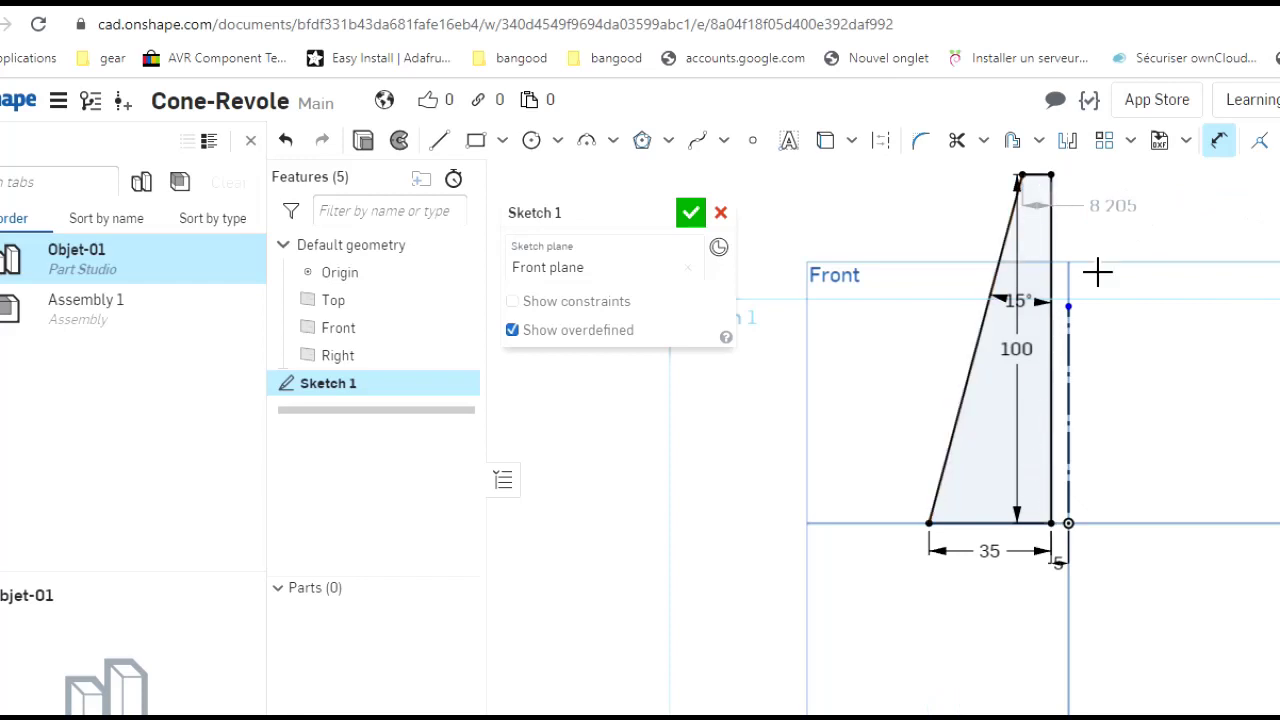
click(691, 215)
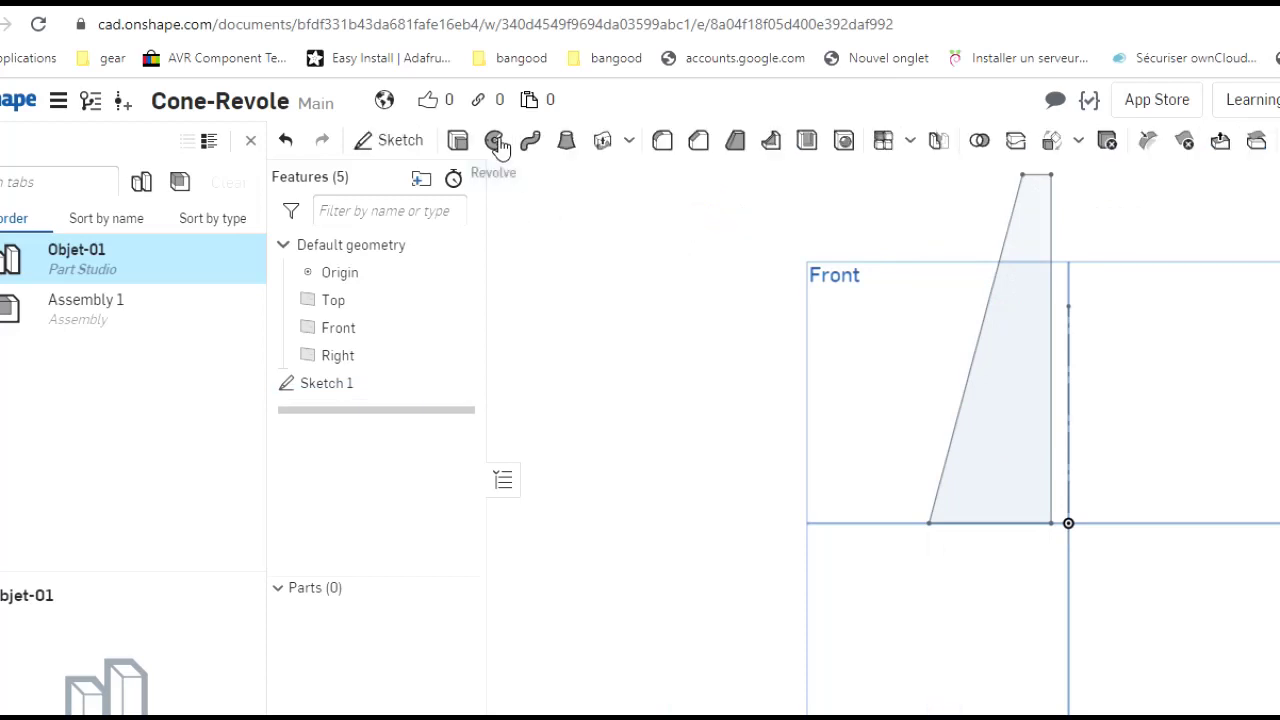
Revolve the faces of Sketch 1 by a full turn around the vertical construction line as a new solid.
click(496, 142)
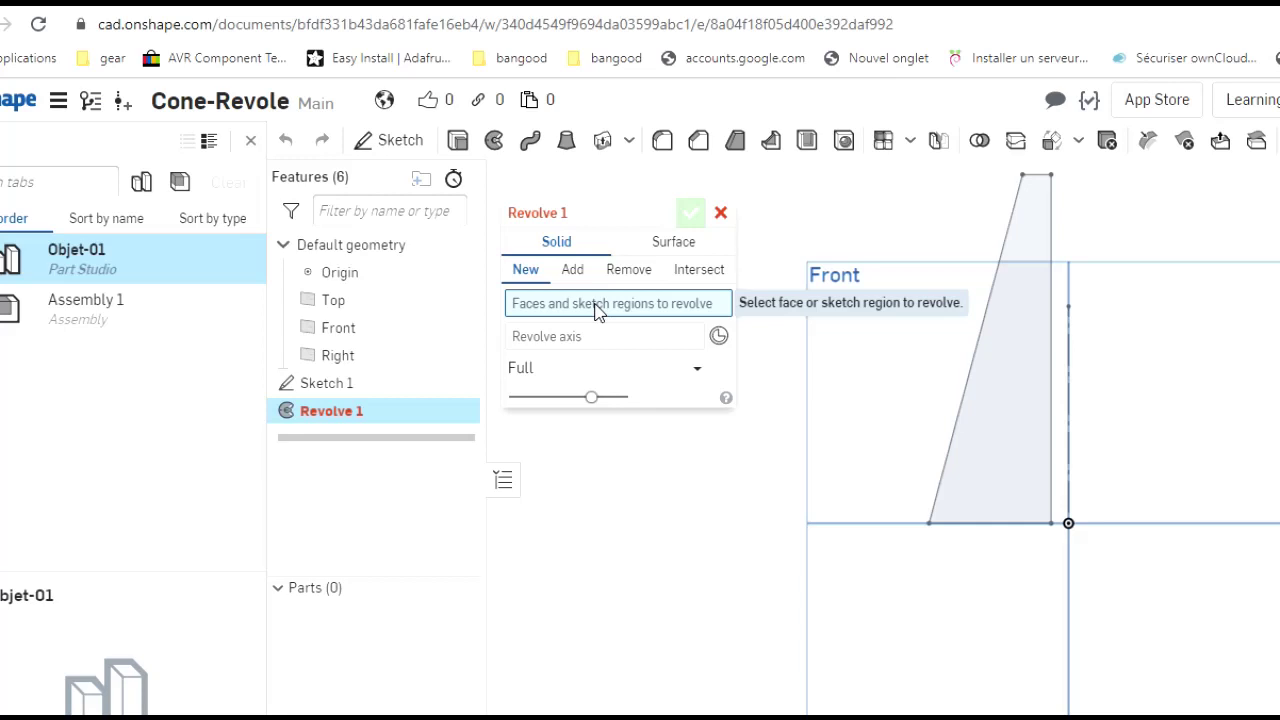
click(328, 390)
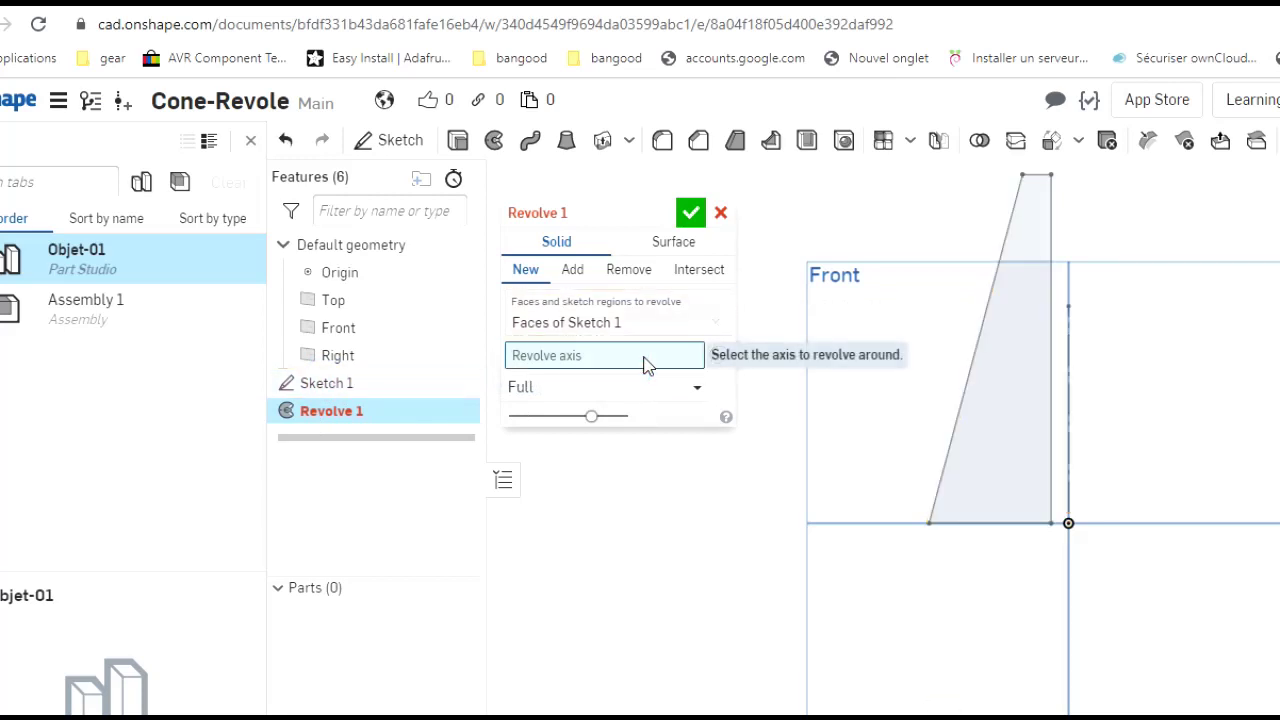
click(1070, 420)
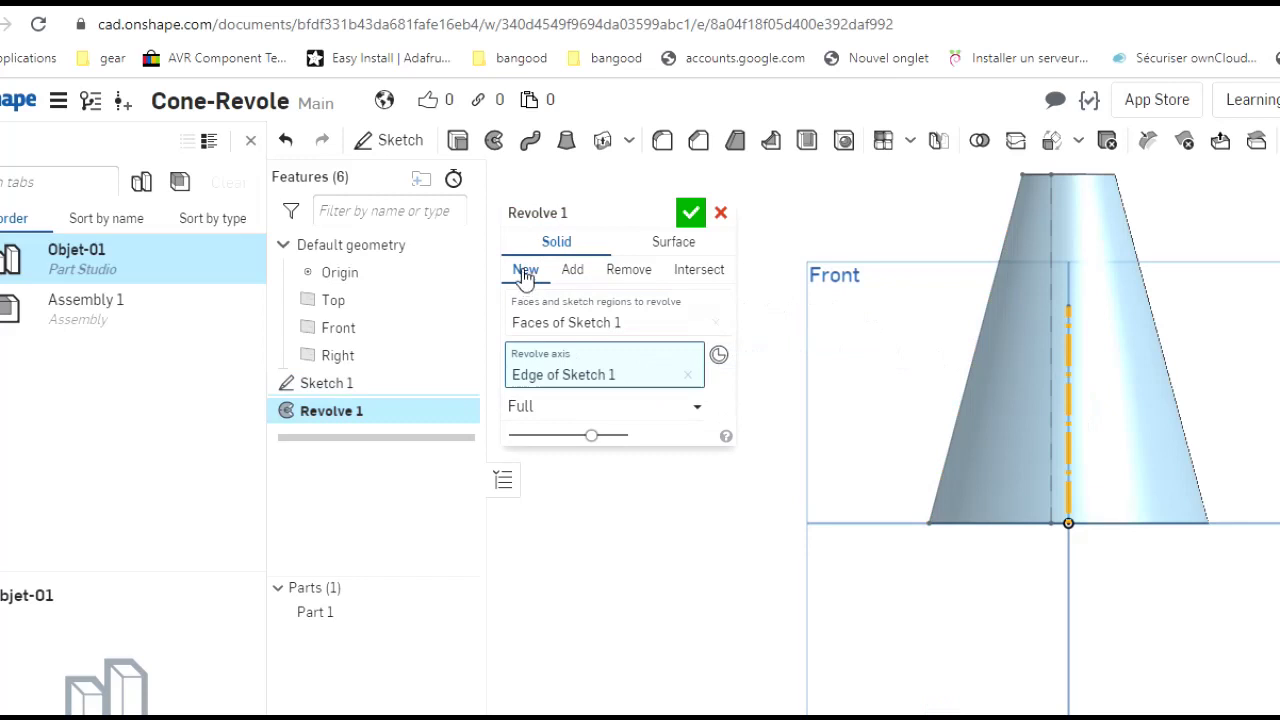
click(690, 212)
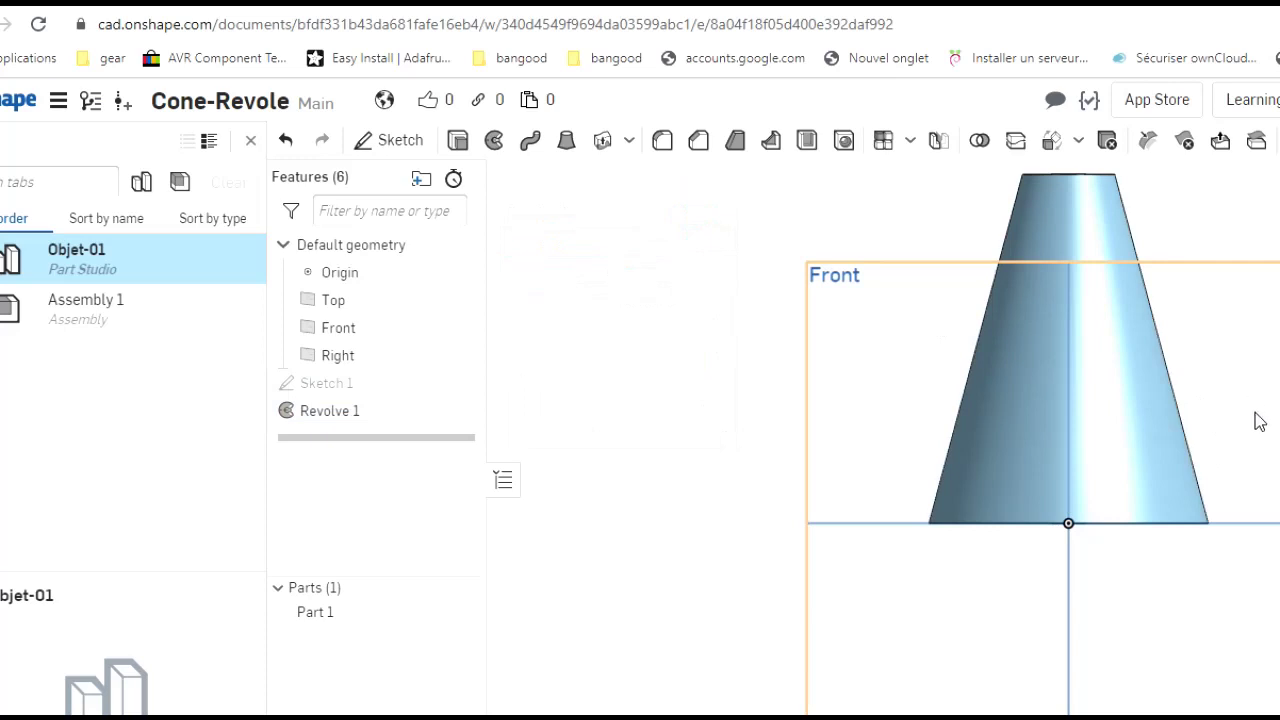
key(shift+7)
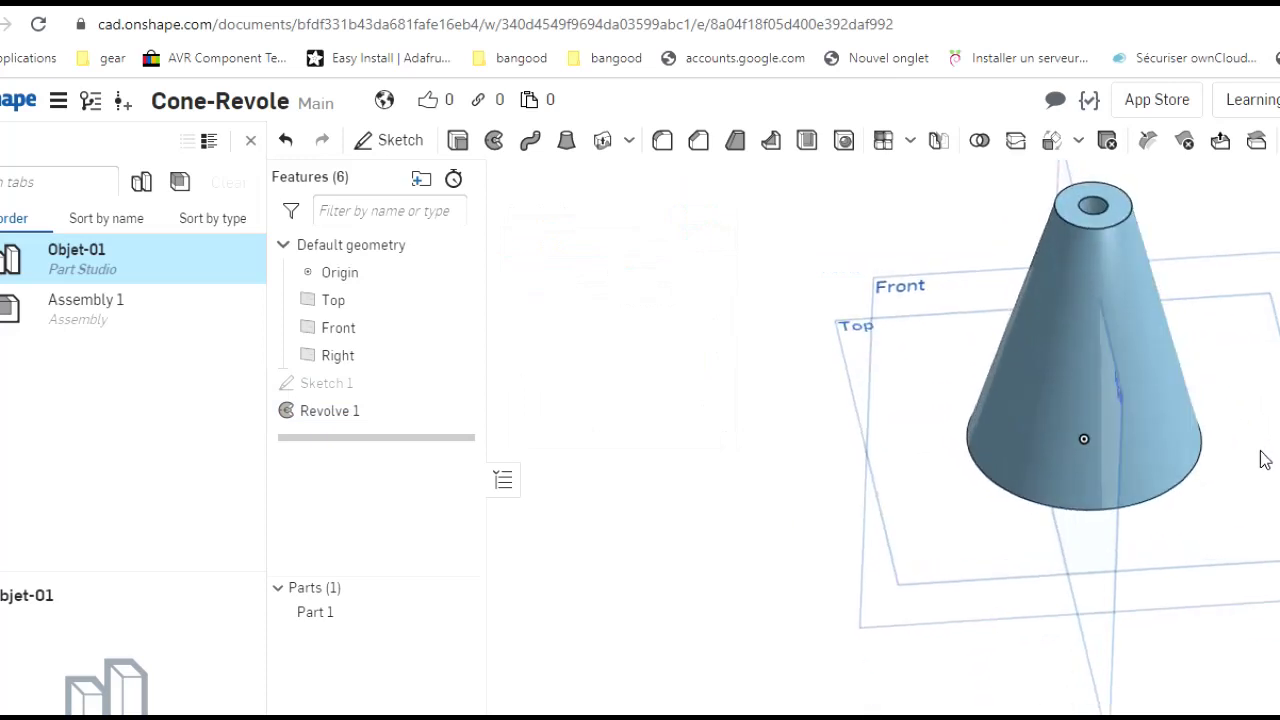
right_drag(1268, 428, 1266, 420)
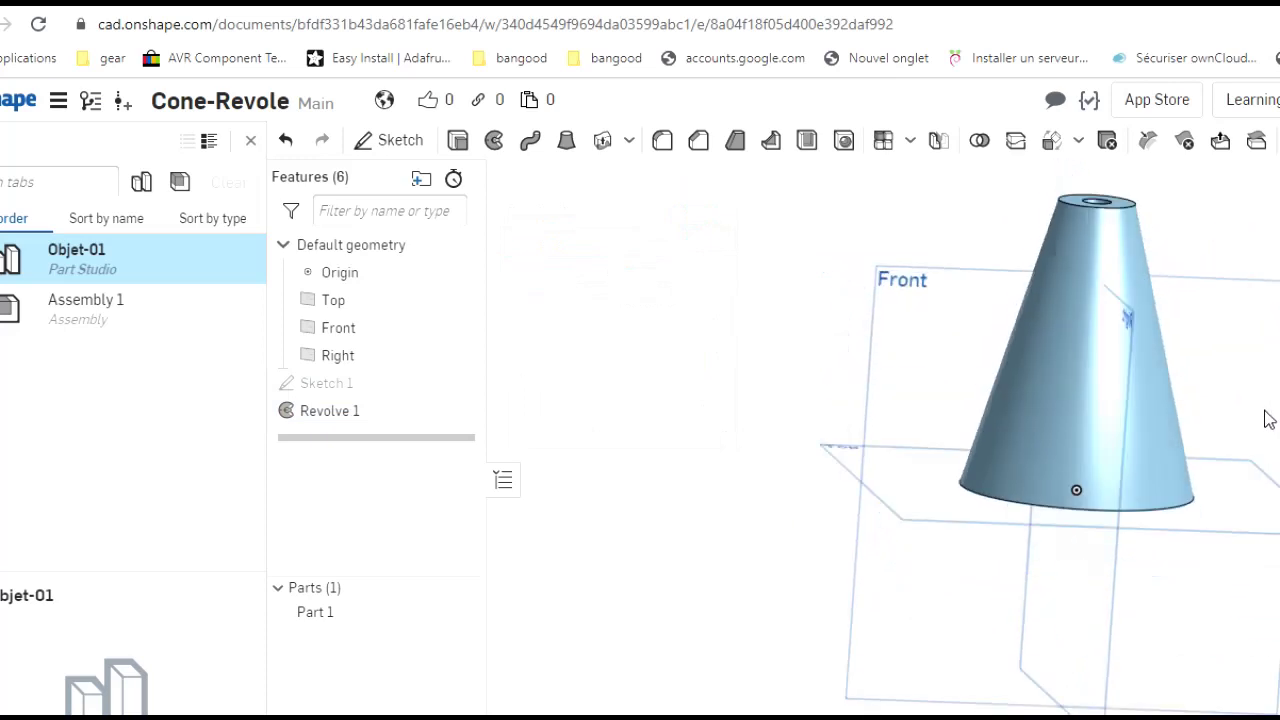
Rename Part 1 as Cone_Revole.
right_click(336, 611)
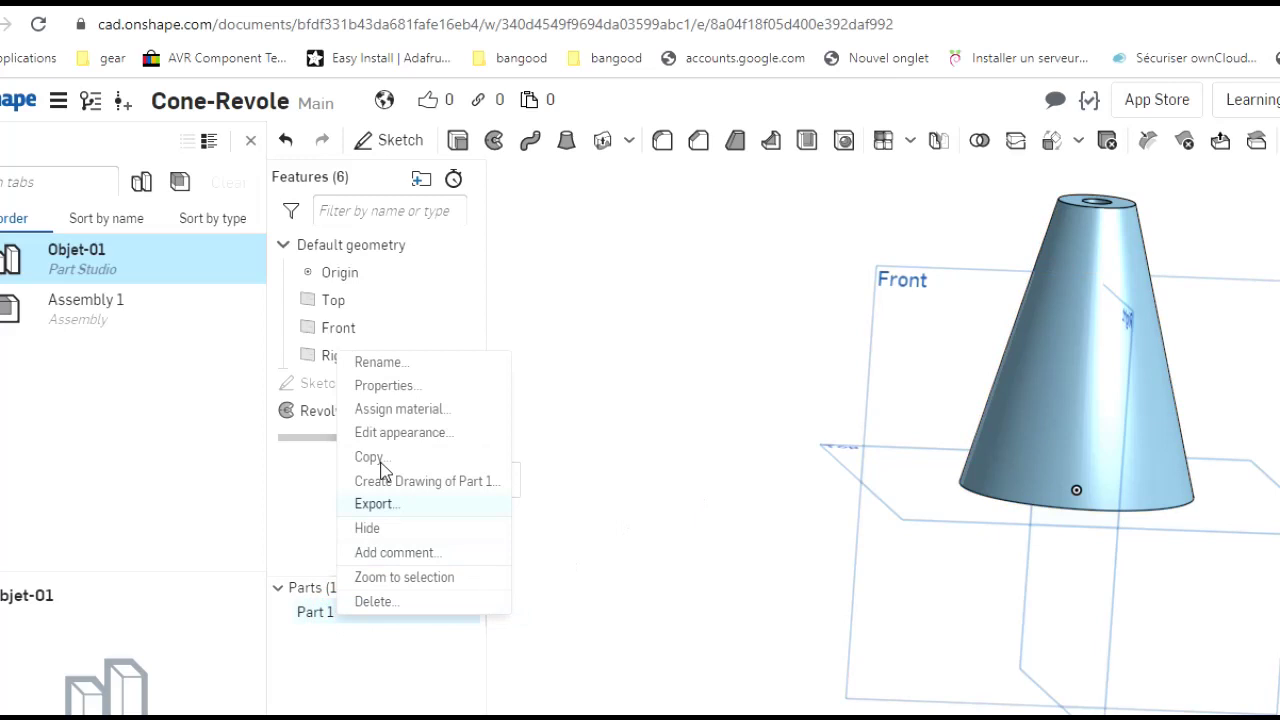
click(390, 361)
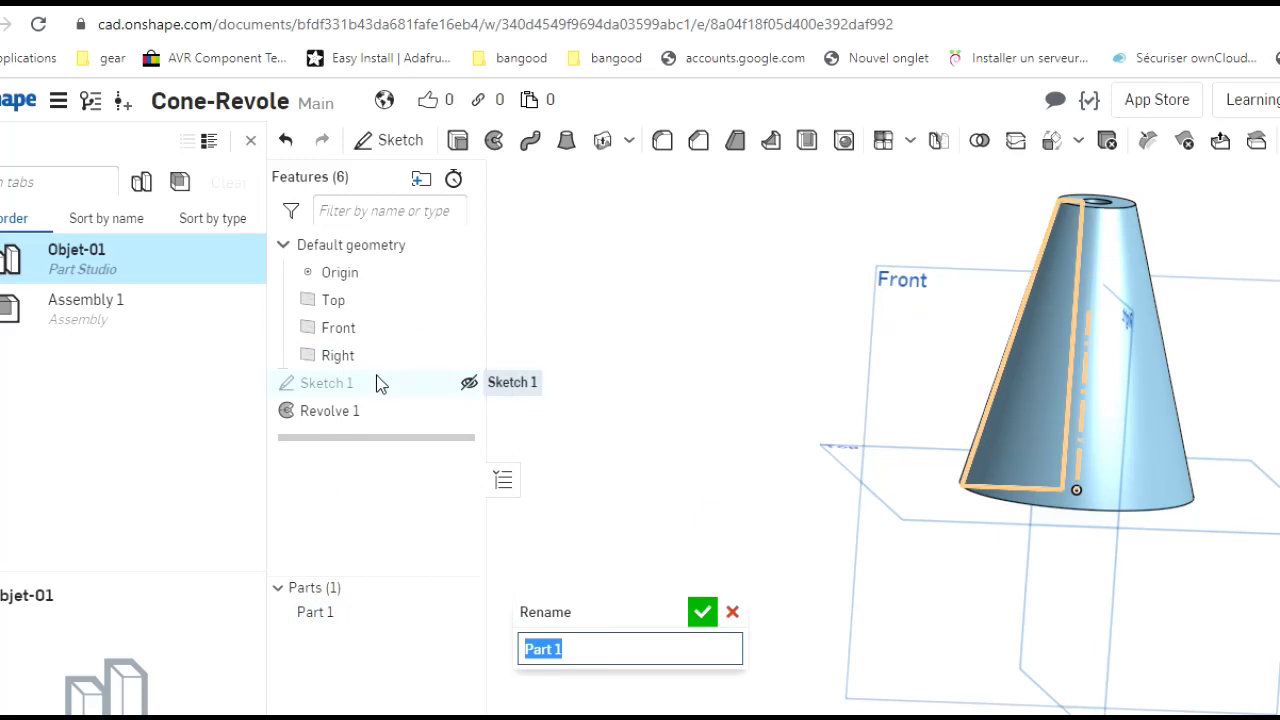
text(Cone_Revole)
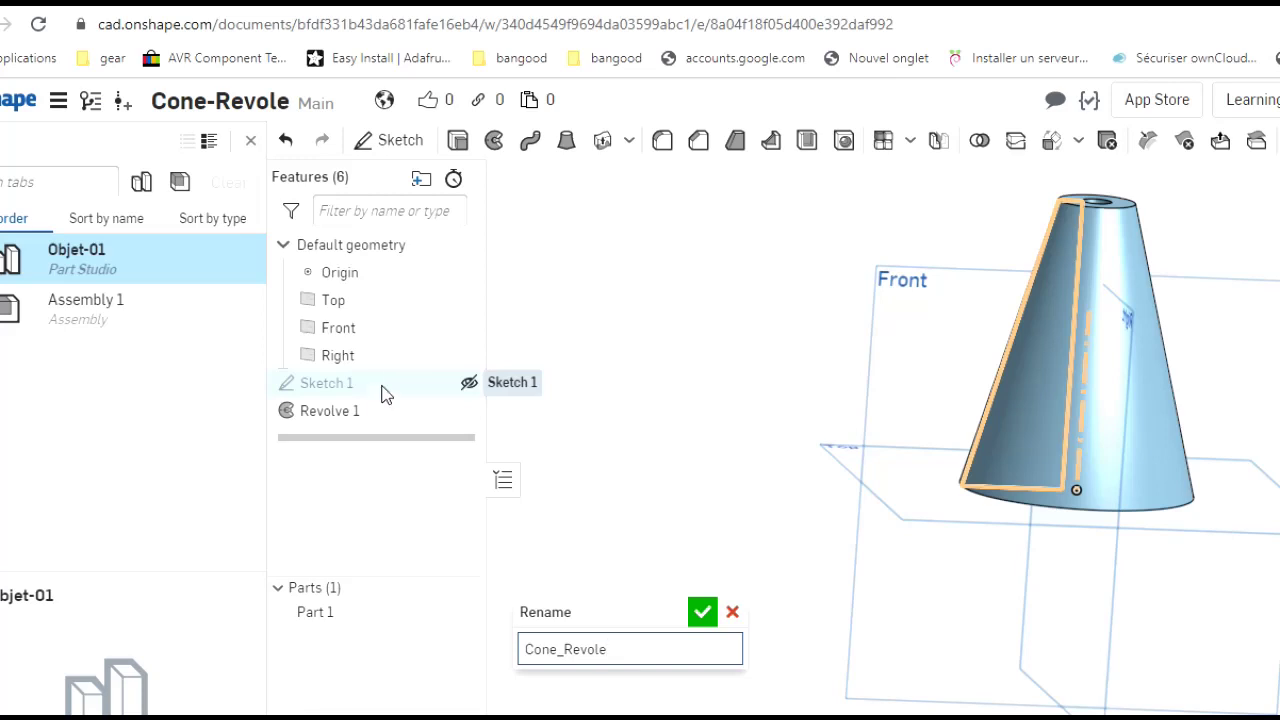
click(706, 613)
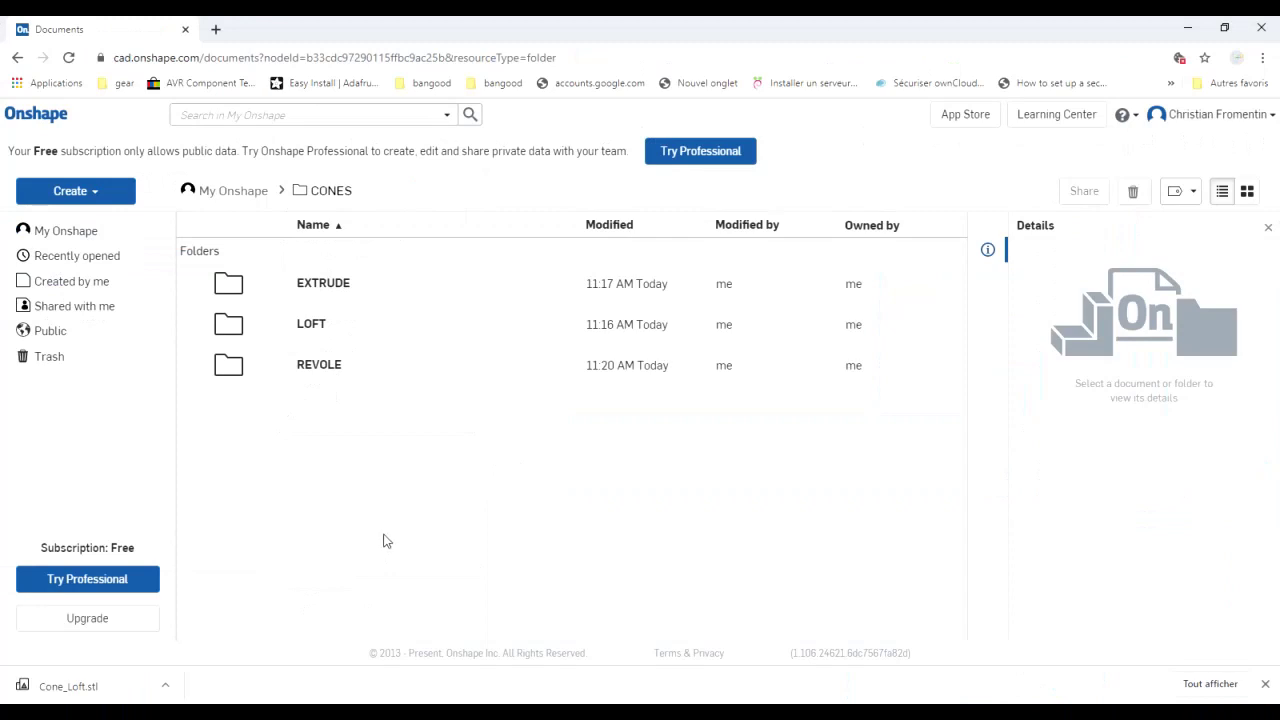
Create a public document named Cone-Extrude in the EXTRUDE folder.
click(325, 285)
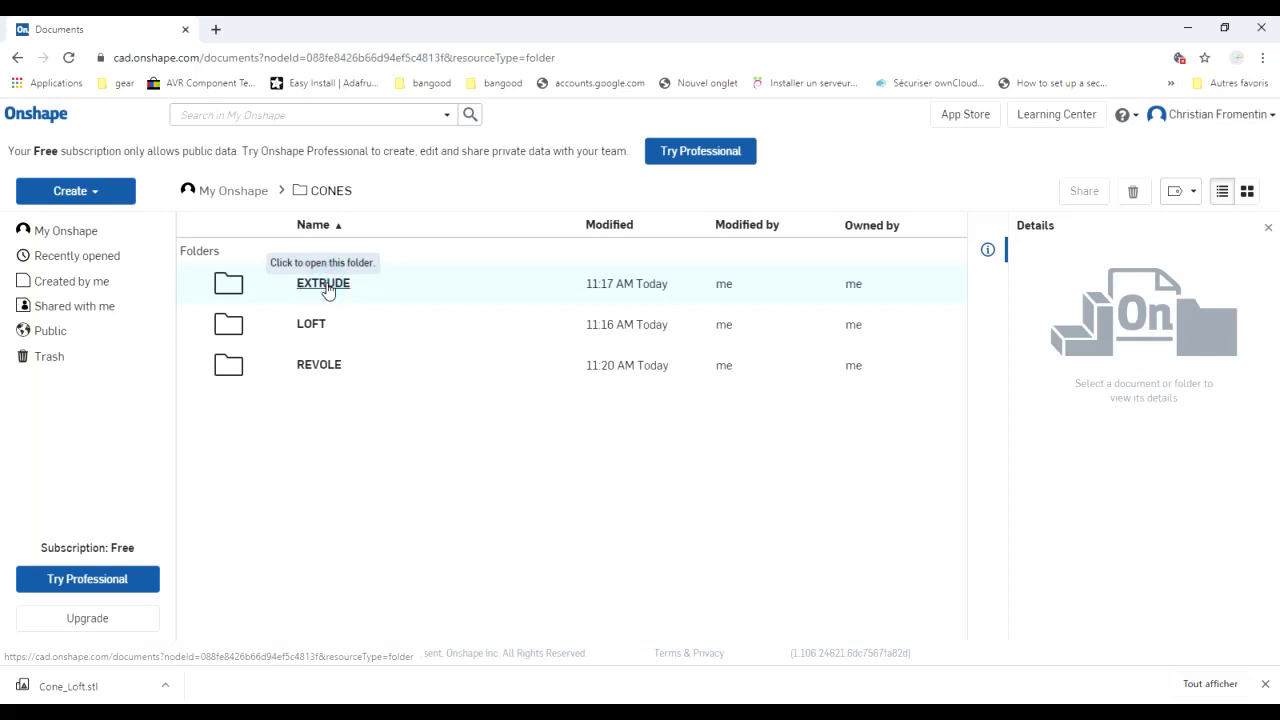
click(92, 192)
click(86, 222)
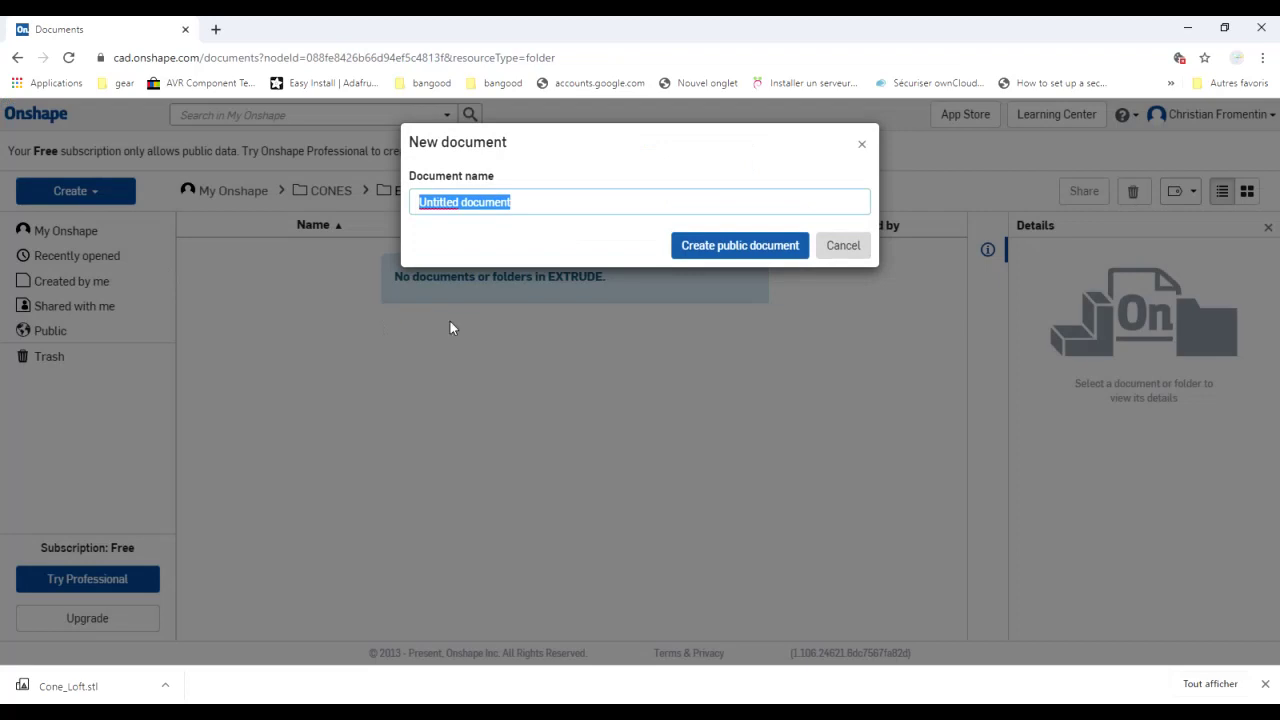
text(Cone)
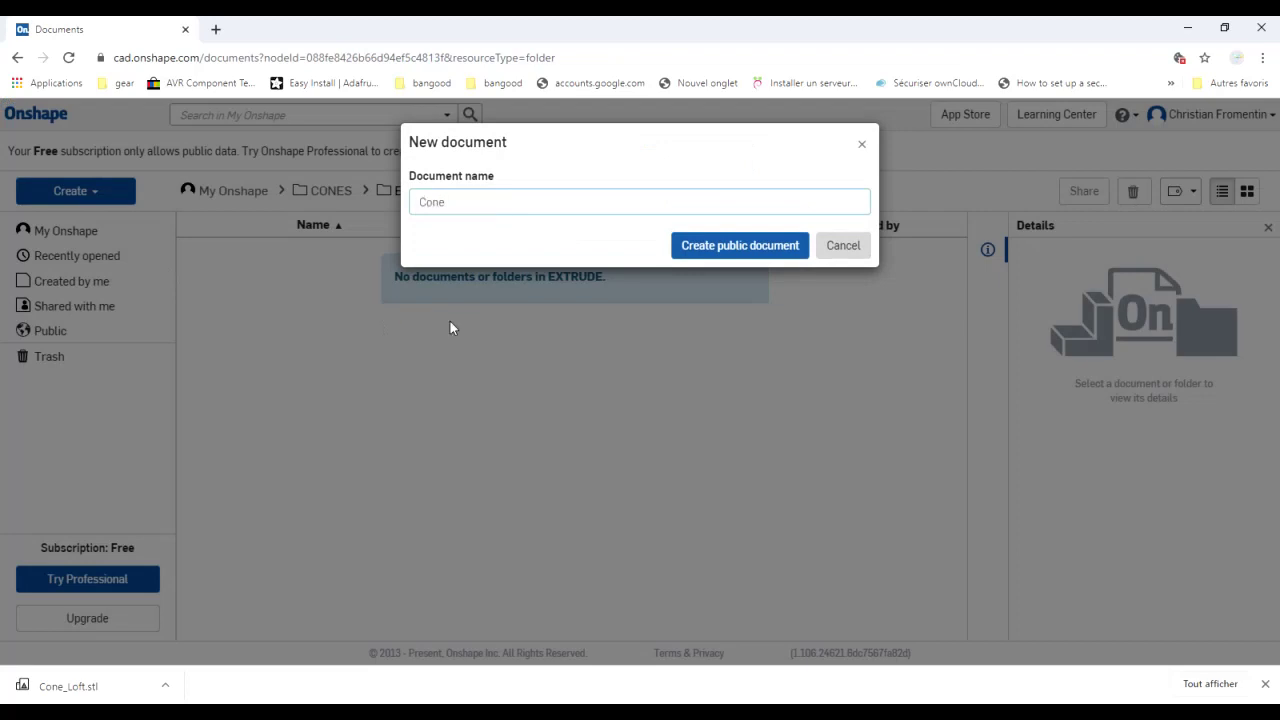
text(-Extrude)
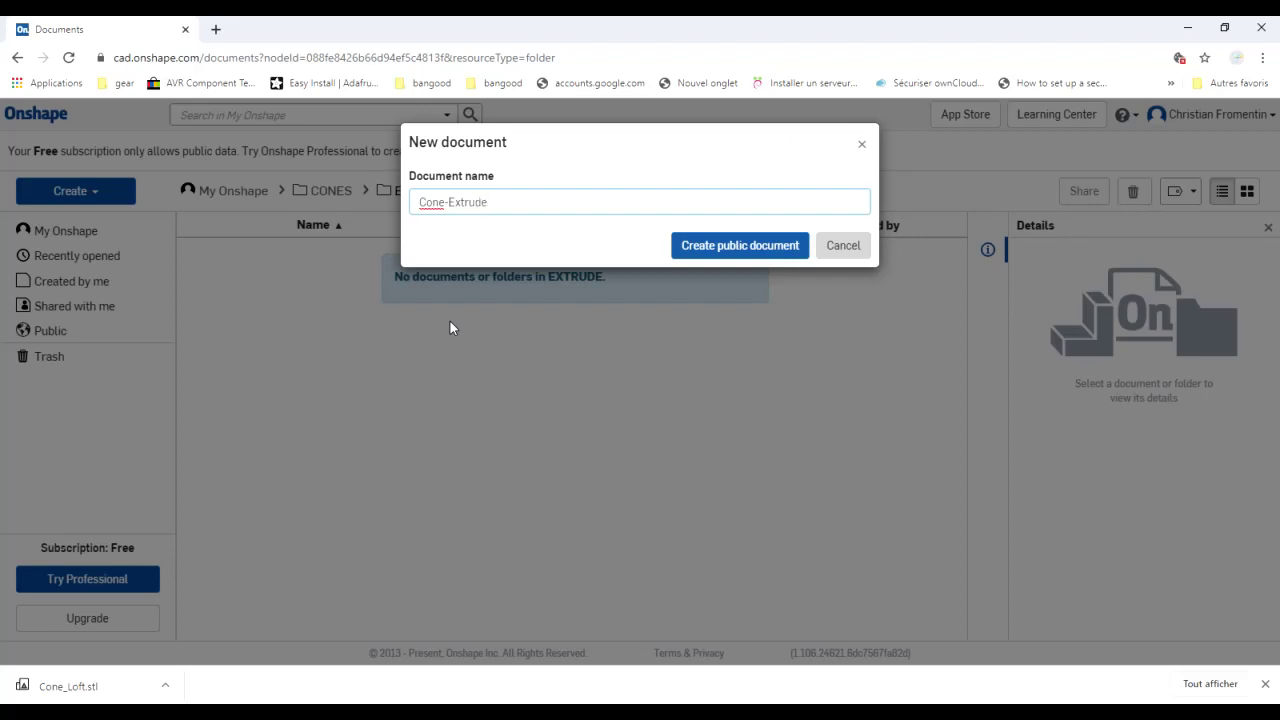
click(726, 246)
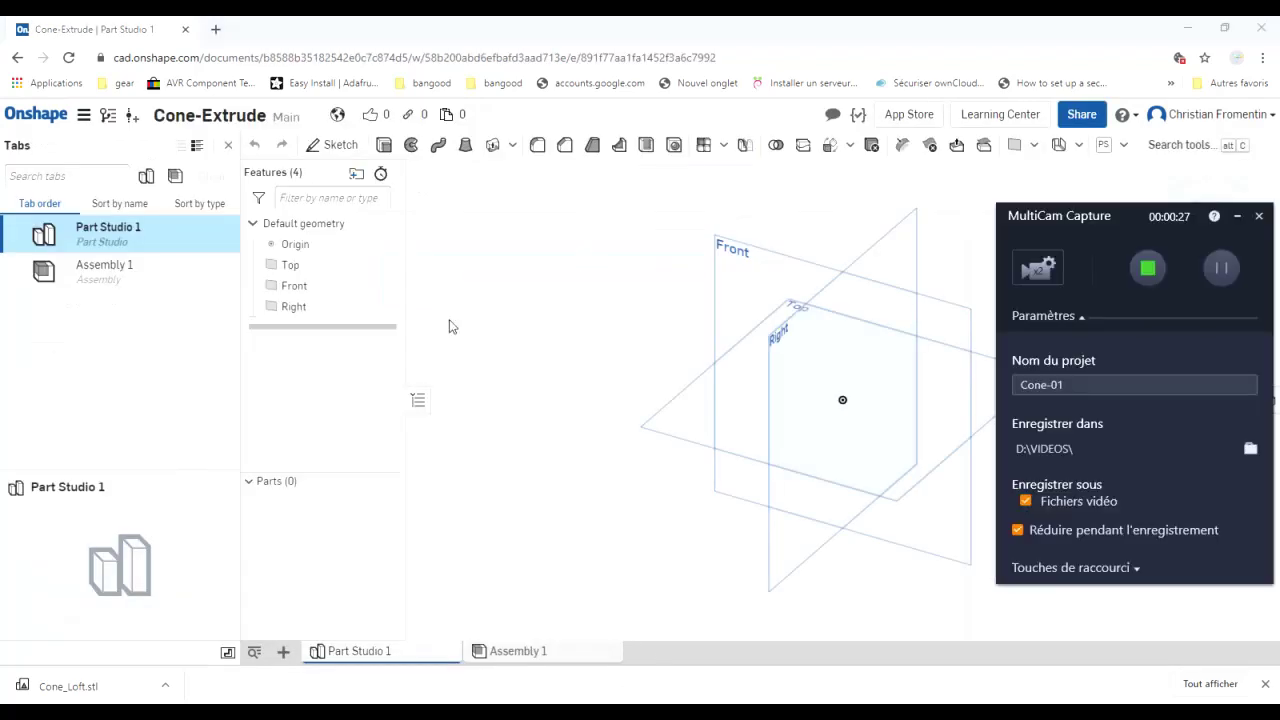
Rename the Part Studio 1 tab as Objet-01.
click(479, 247)
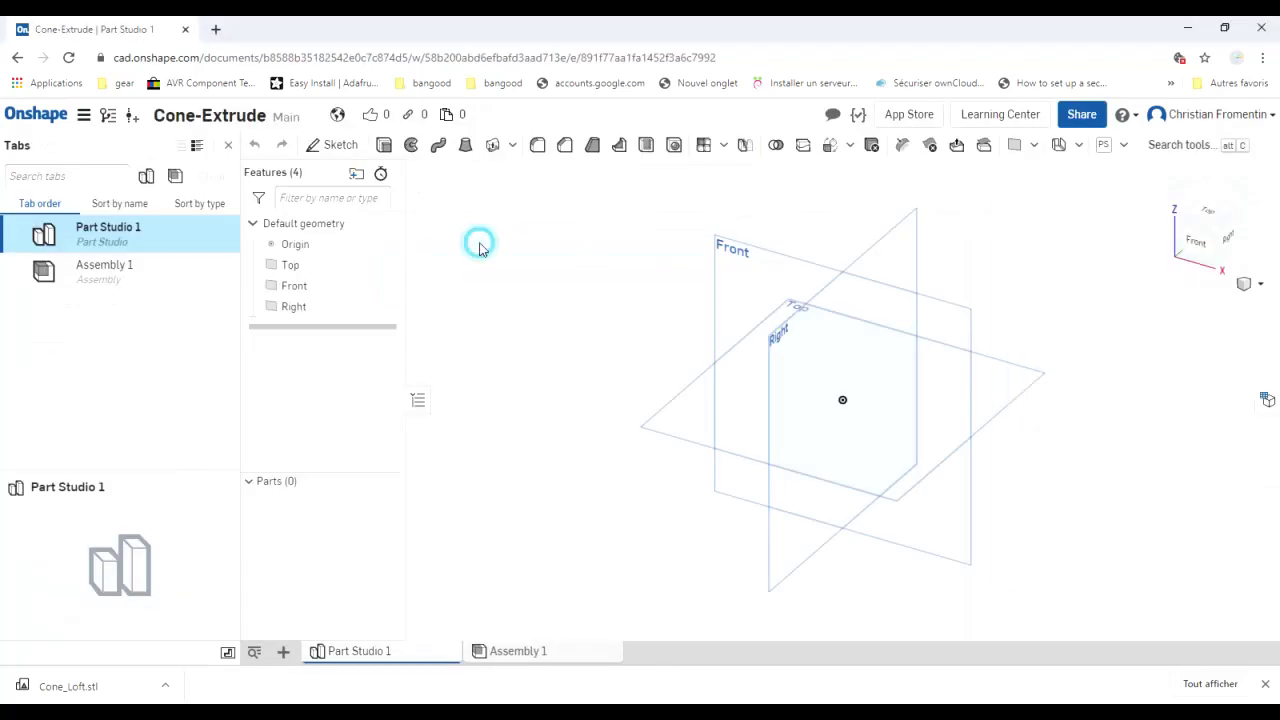
click(108, 236)
right_click(110, 238)
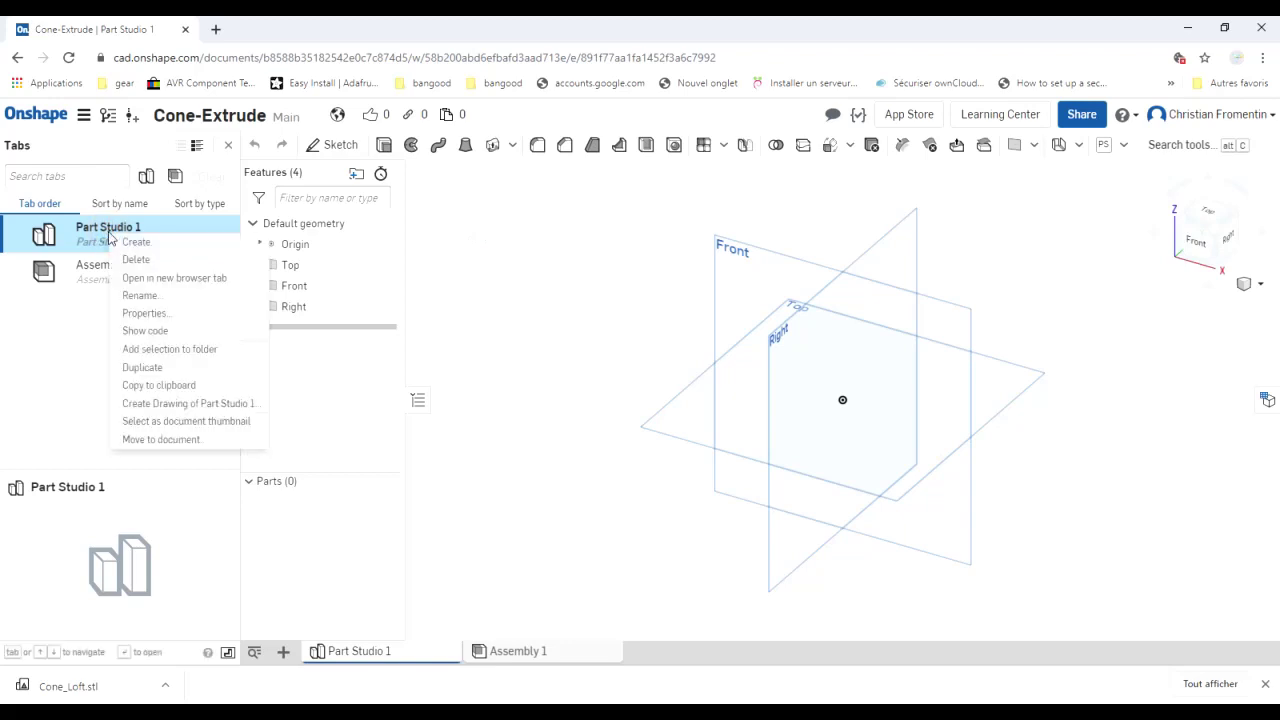
click(143, 298)
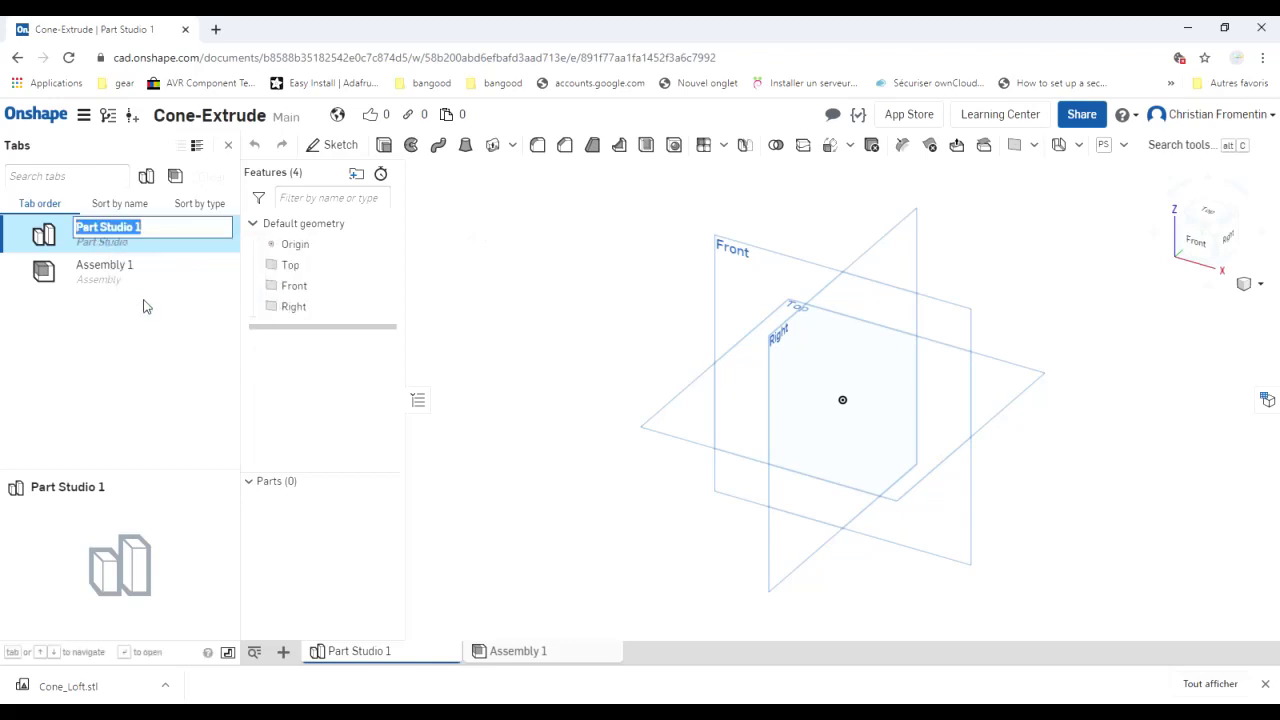
text(Ob)
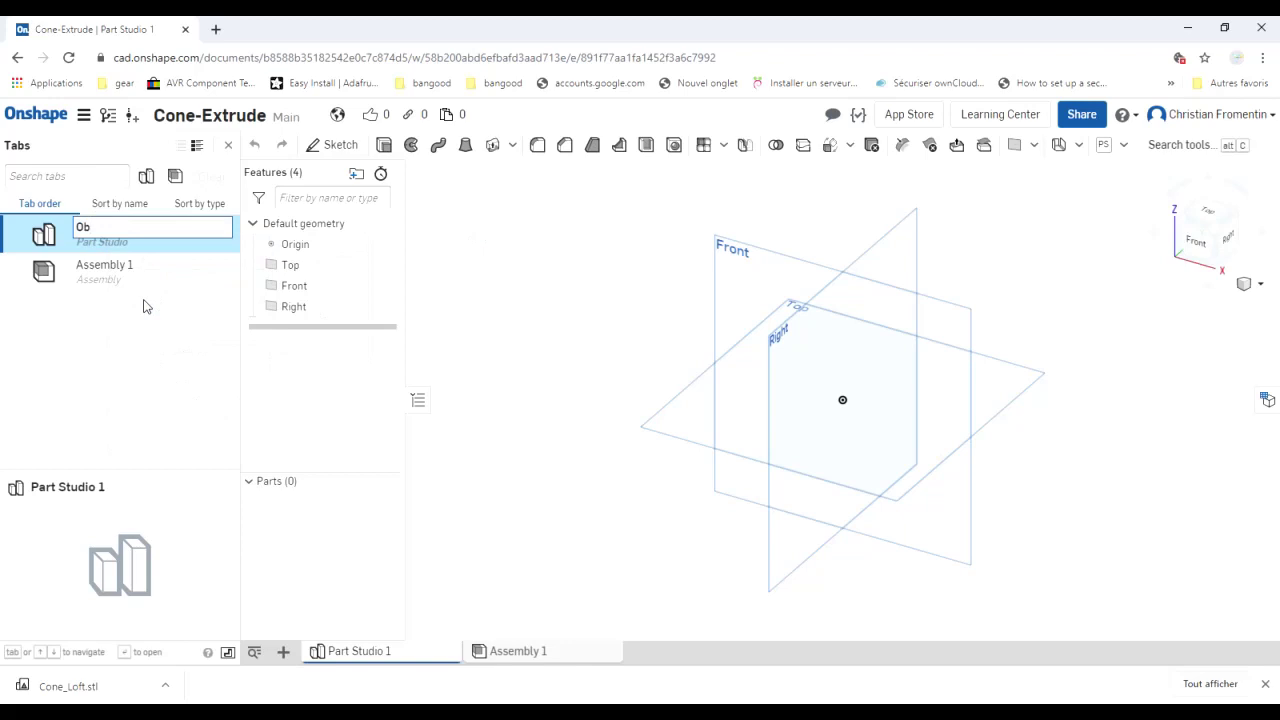
text(jet-01)
click(481, 377)
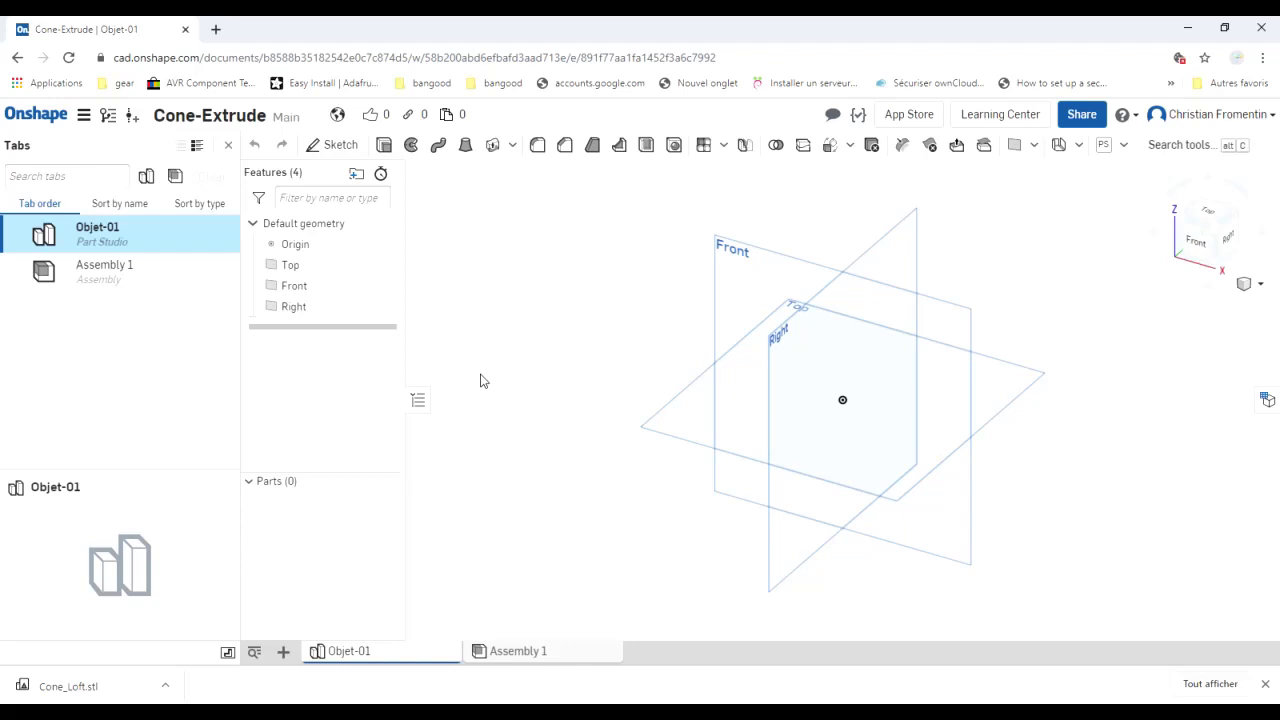
Start a sketch on the Top plane and draw a circle centred on the origin with an 80 mm diameter.
click(689, 414)
click(688, 413)
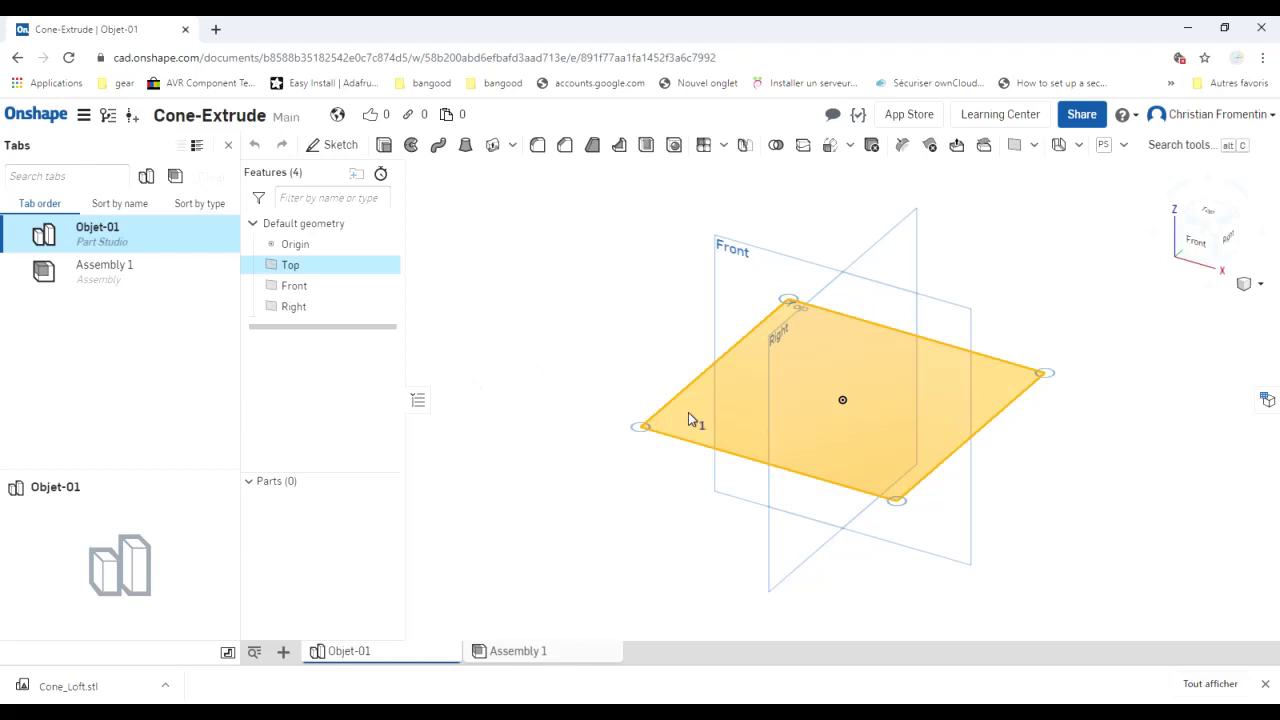
click(337, 145)
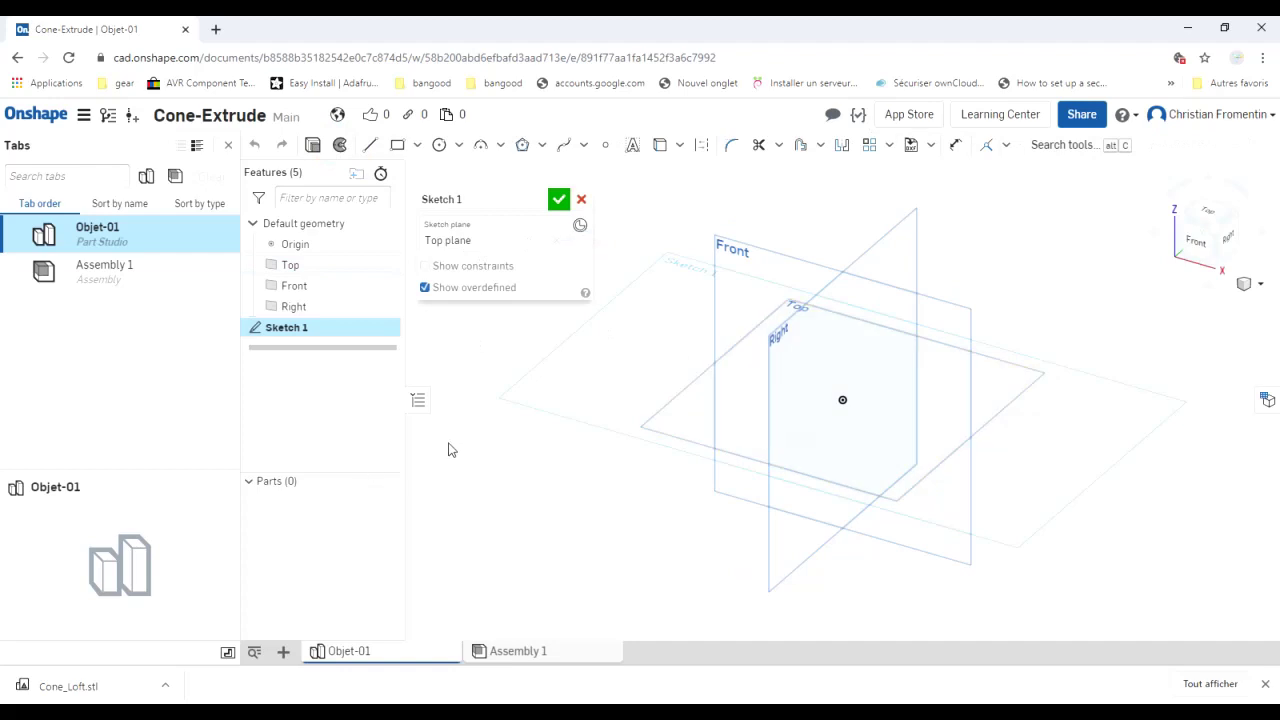
click(440, 147)
click(848, 405)
click(886, 436)
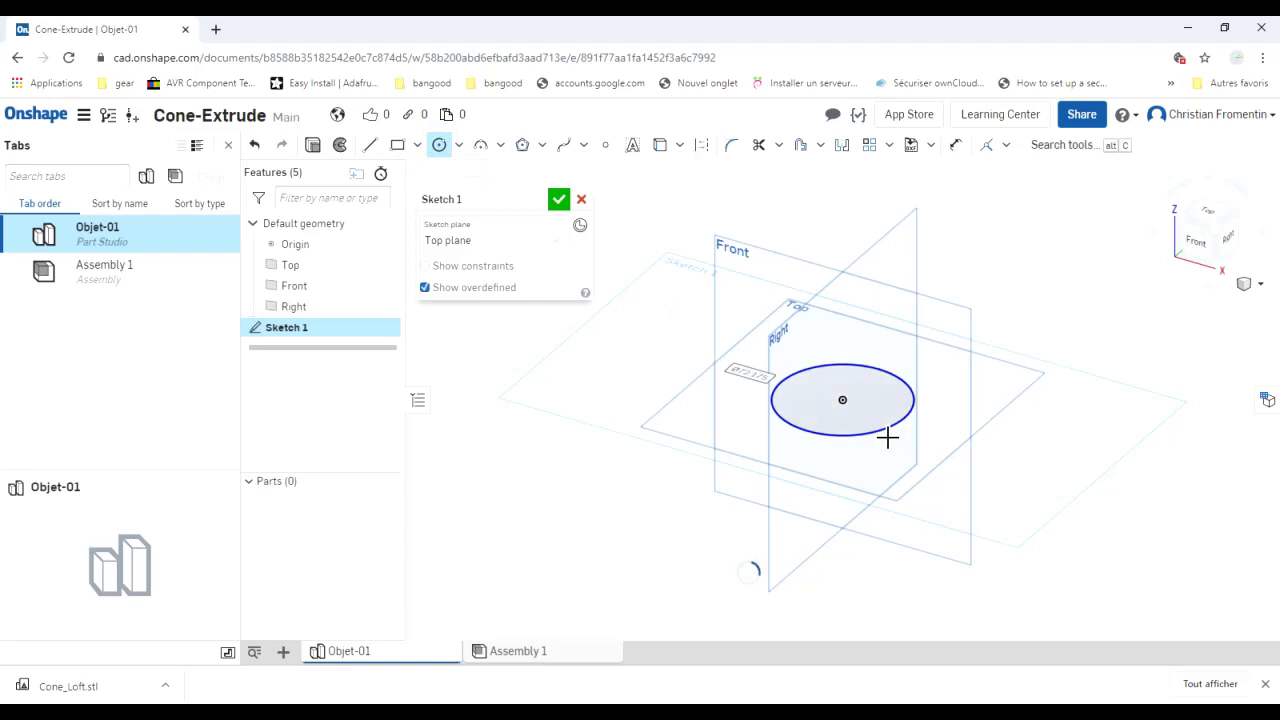
text(80)
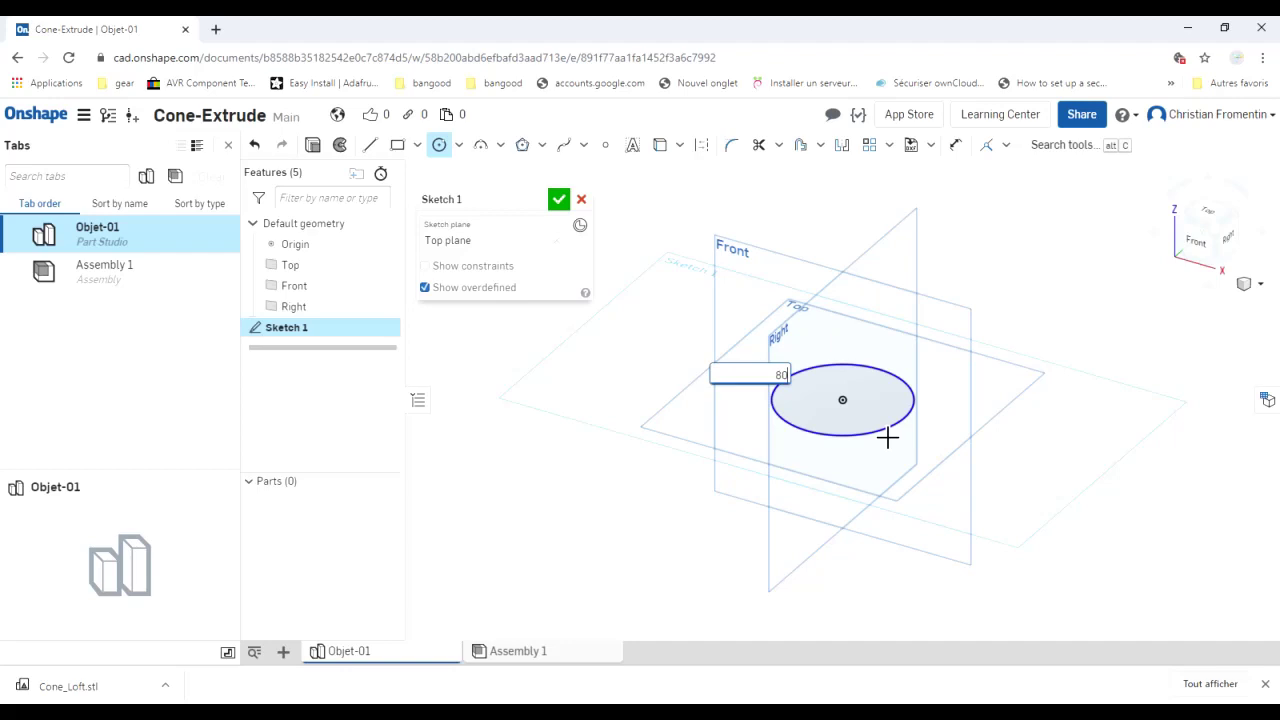
key(Return)
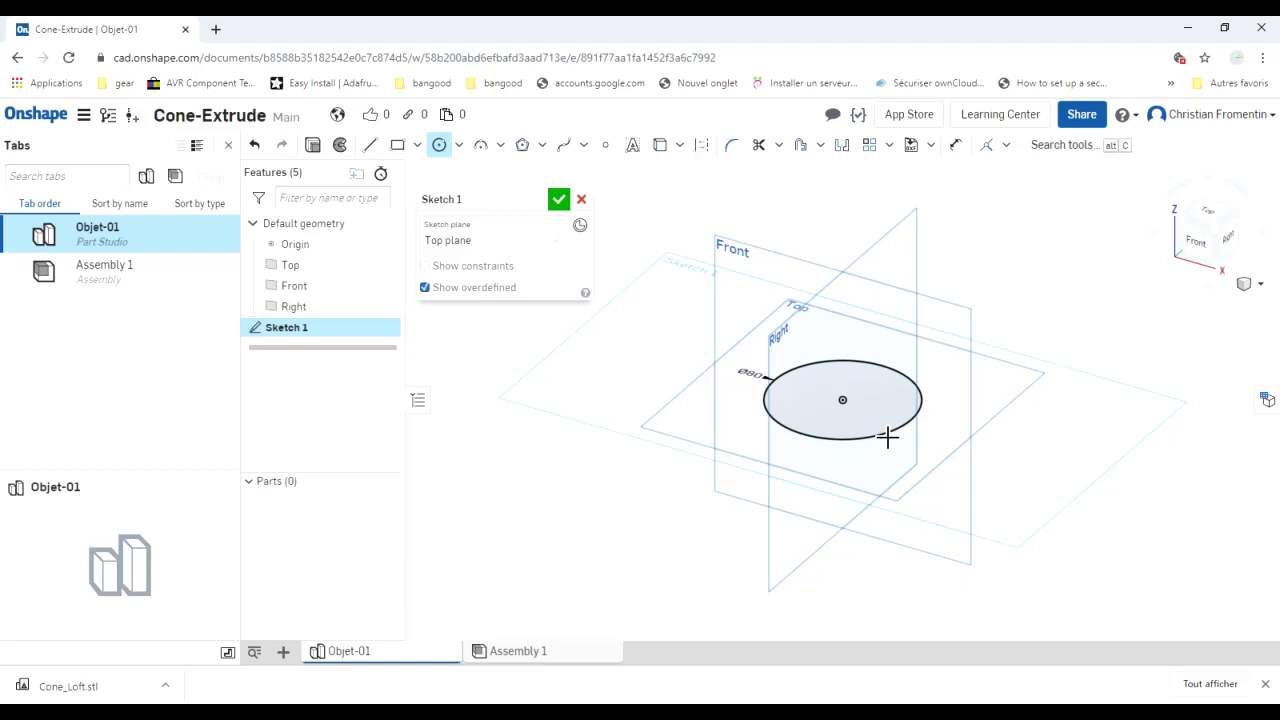
Add a concentric 10 mm diameter circle at the origin and finish the sketch.
key(n)
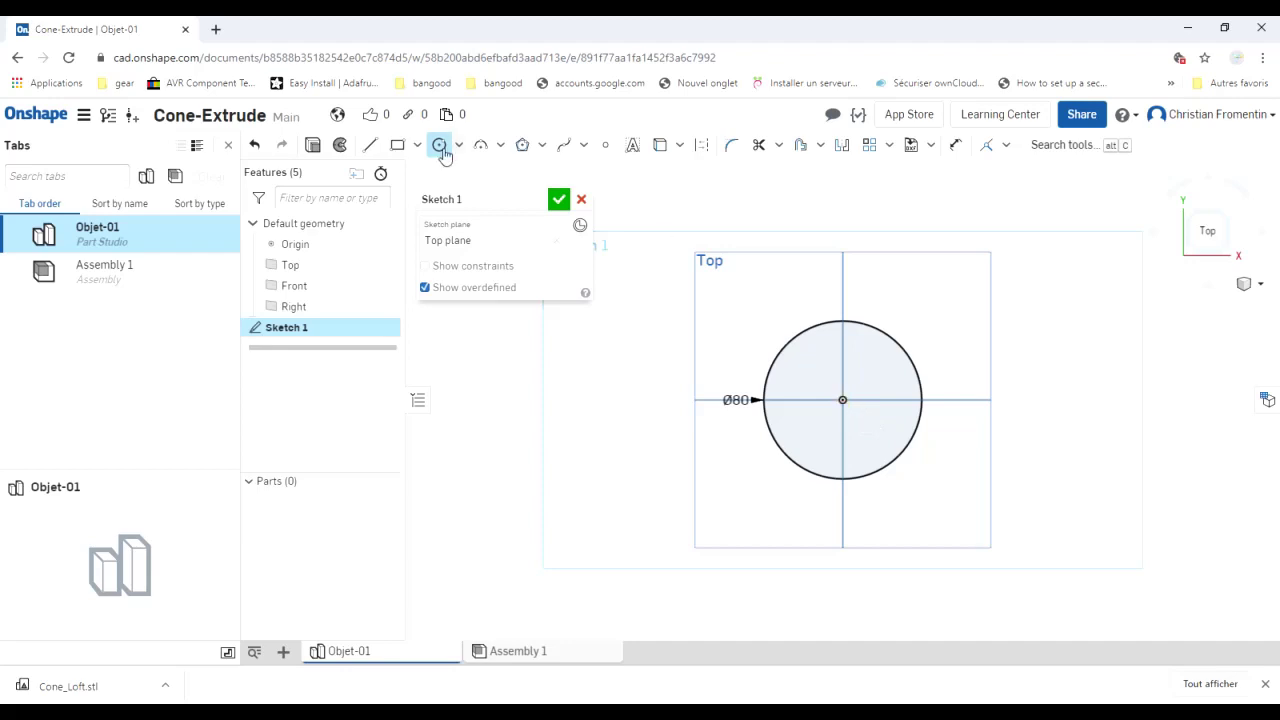
click(850, 407)
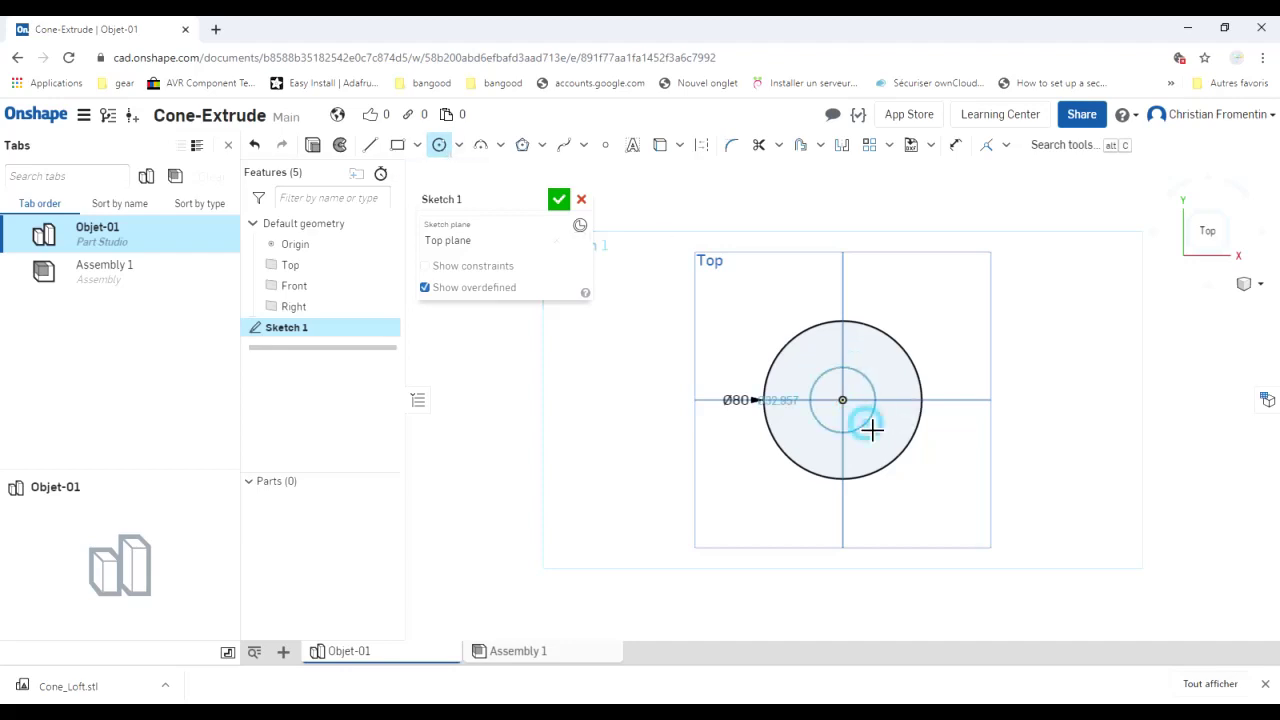
click(872, 430)
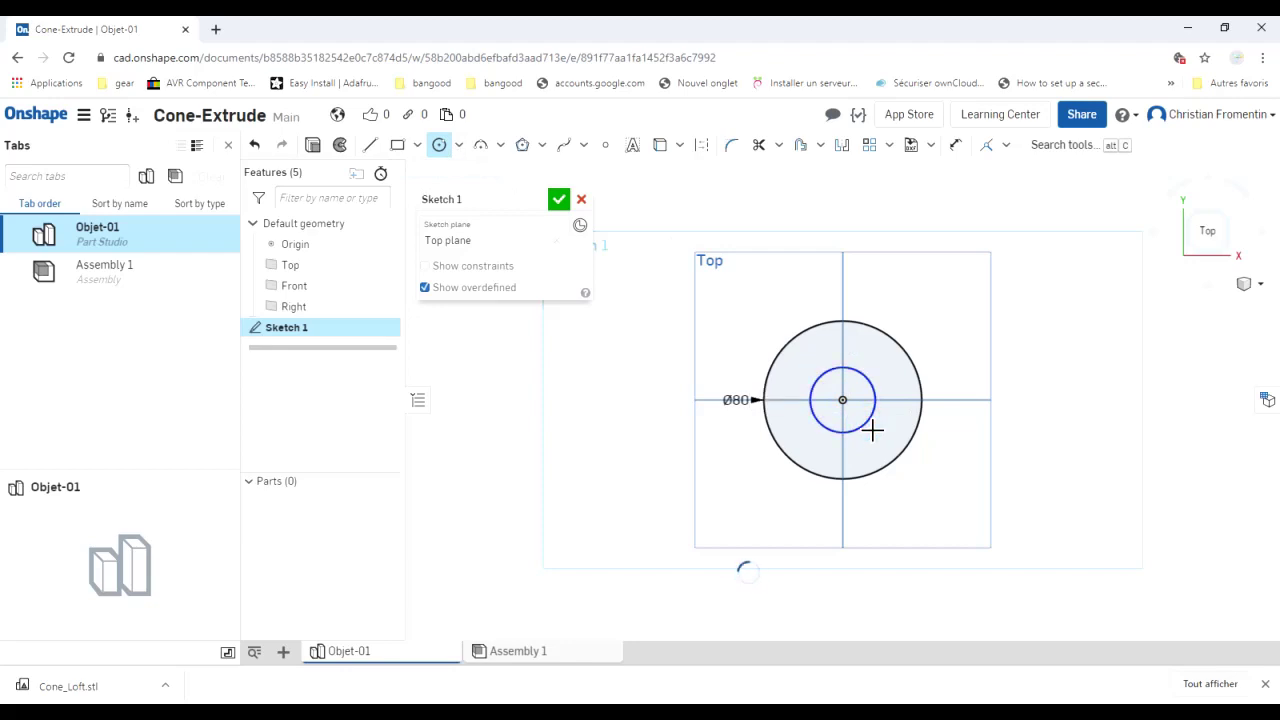
text(1)
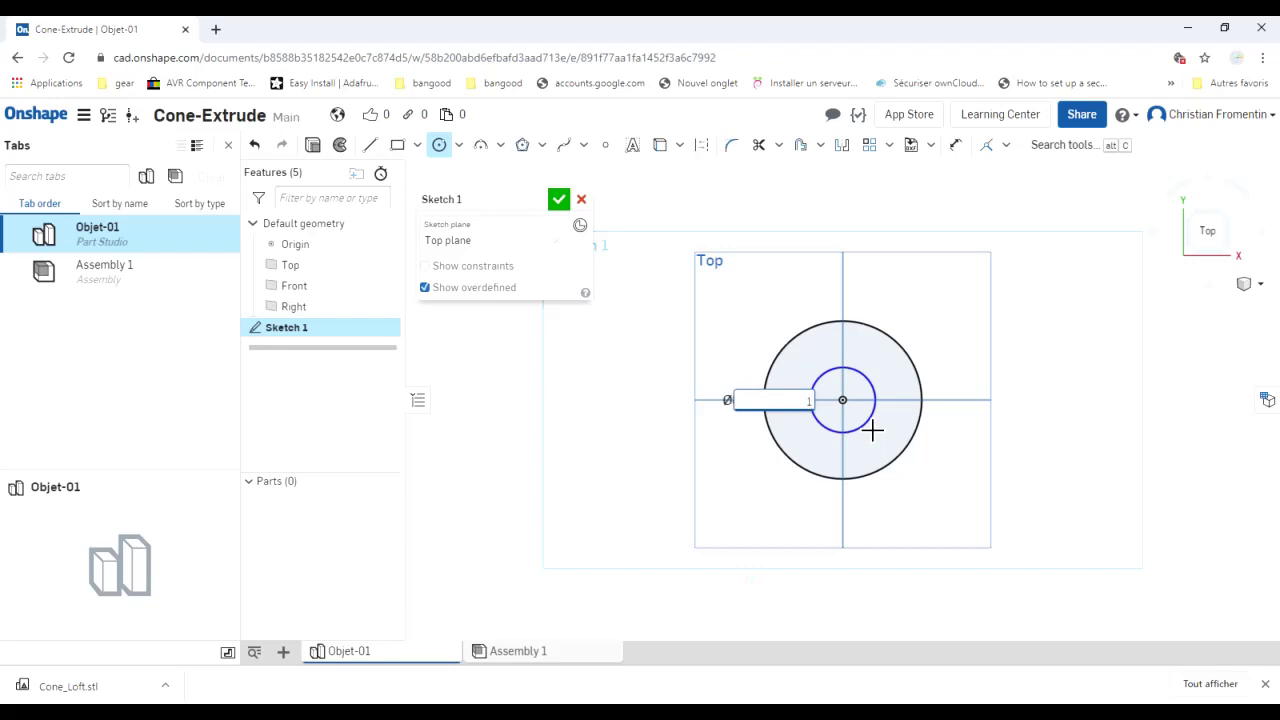
text(0)
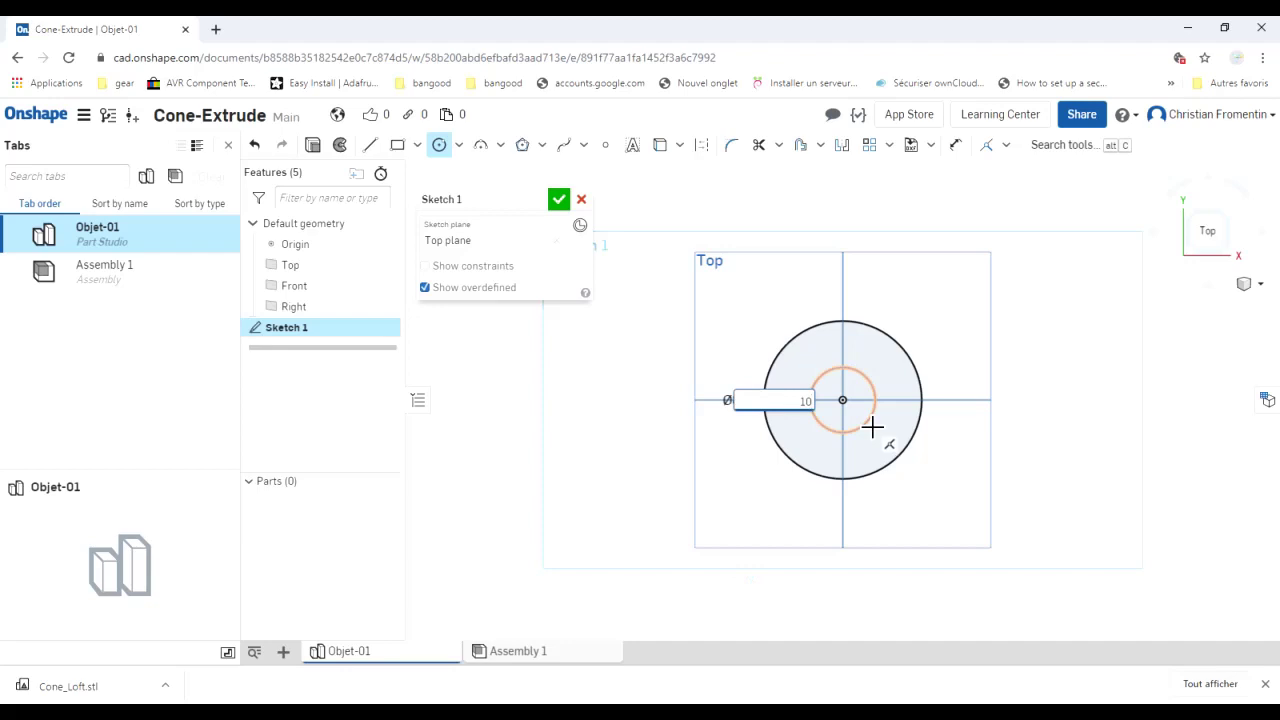
key(Escape)
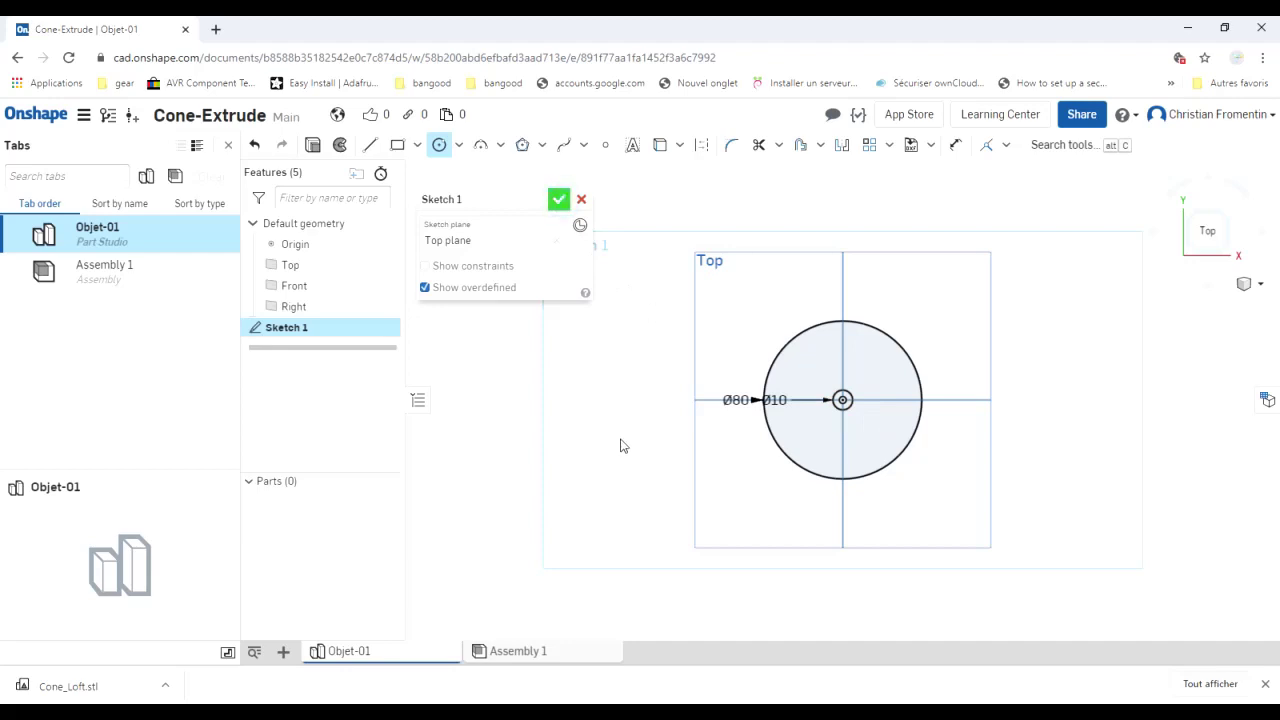
key(Return)
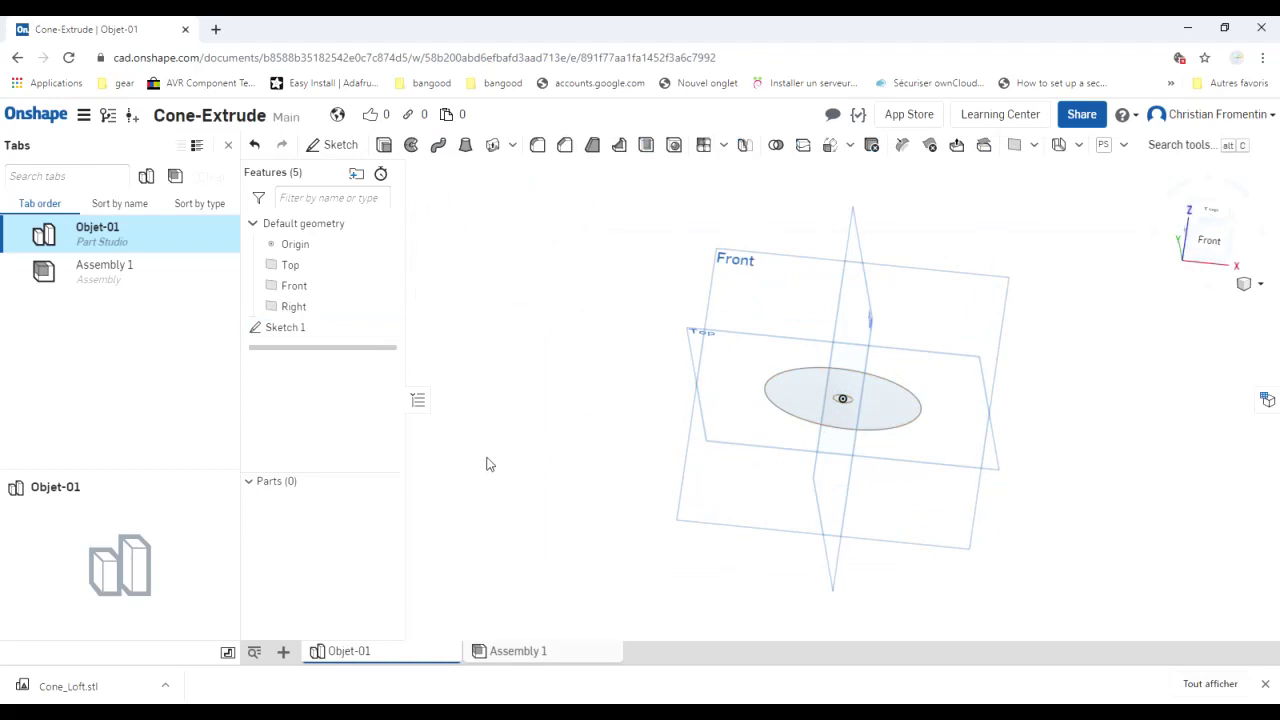
Set up a new solid extrude of the ring between the two circles with a 15-degree draft.
click(385, 146)
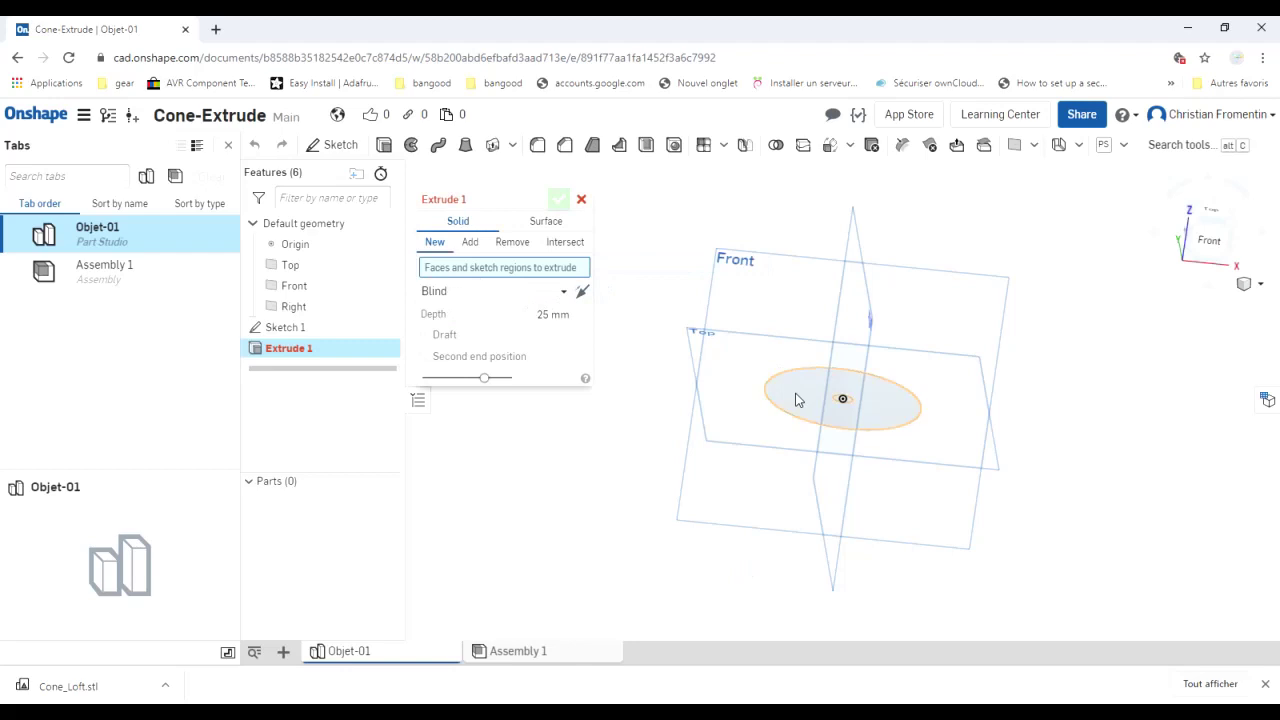
click(797, 399)
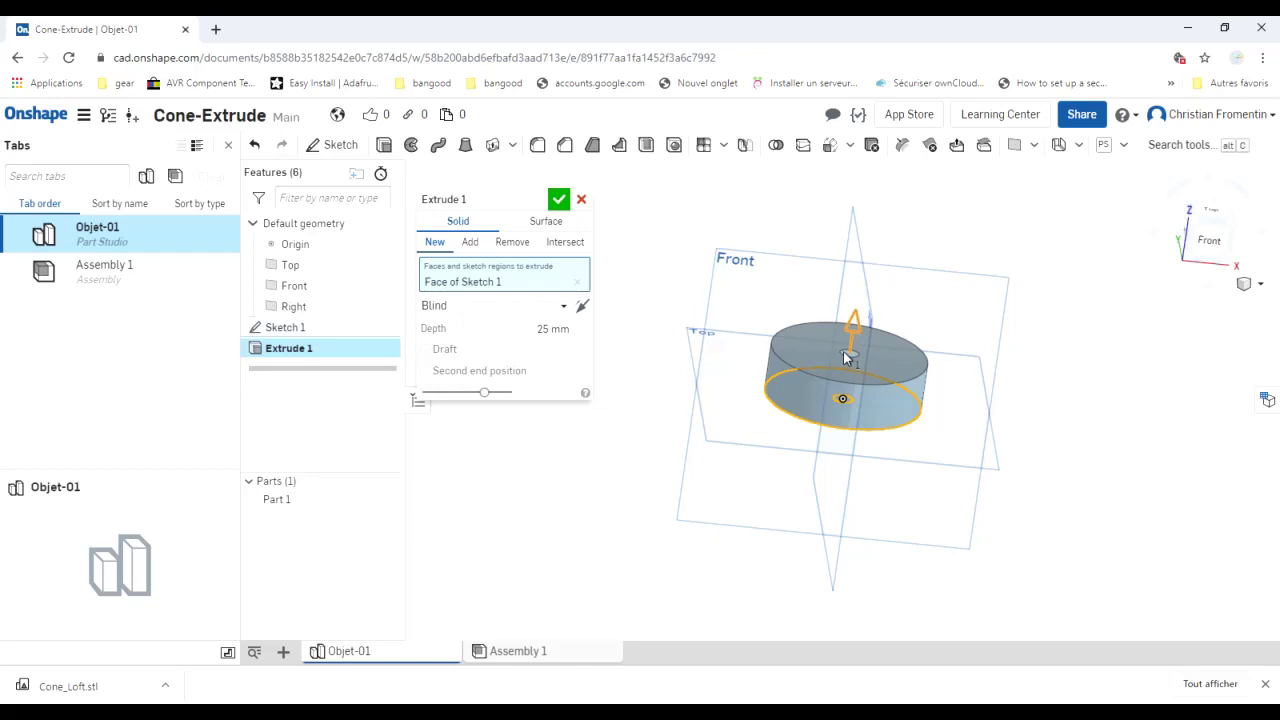
click(426, 352)
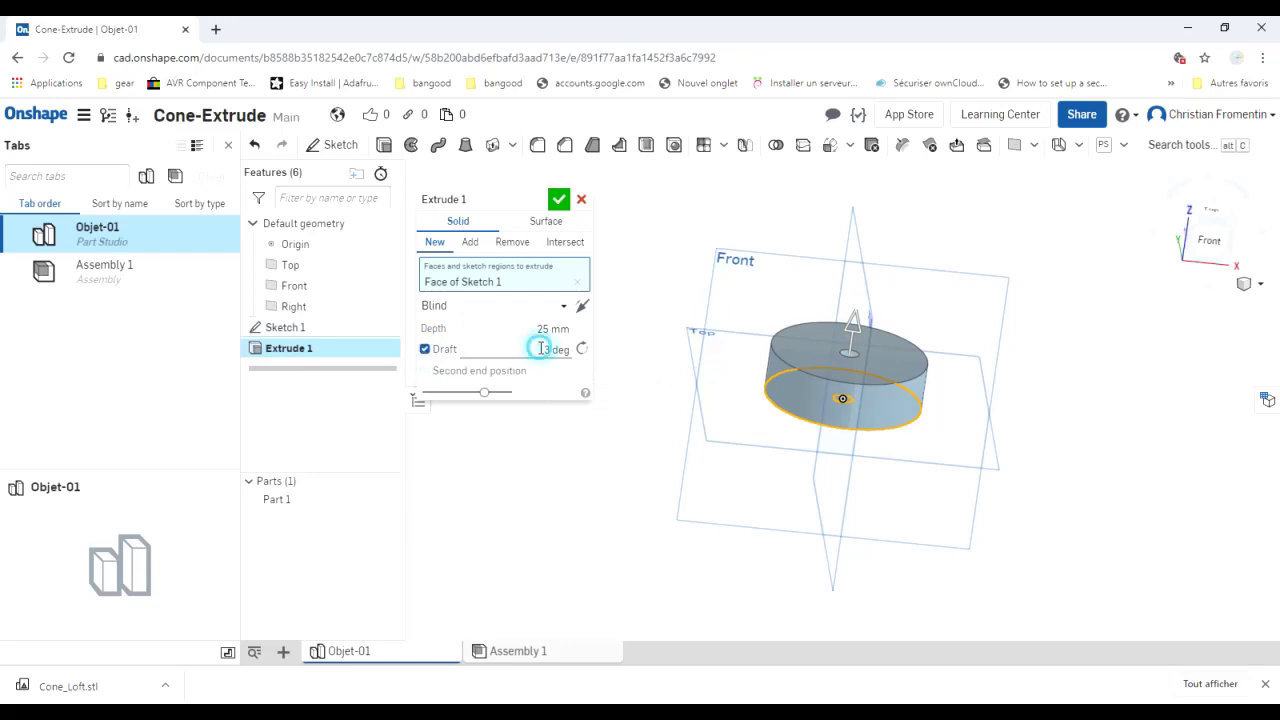
click(540, 348)
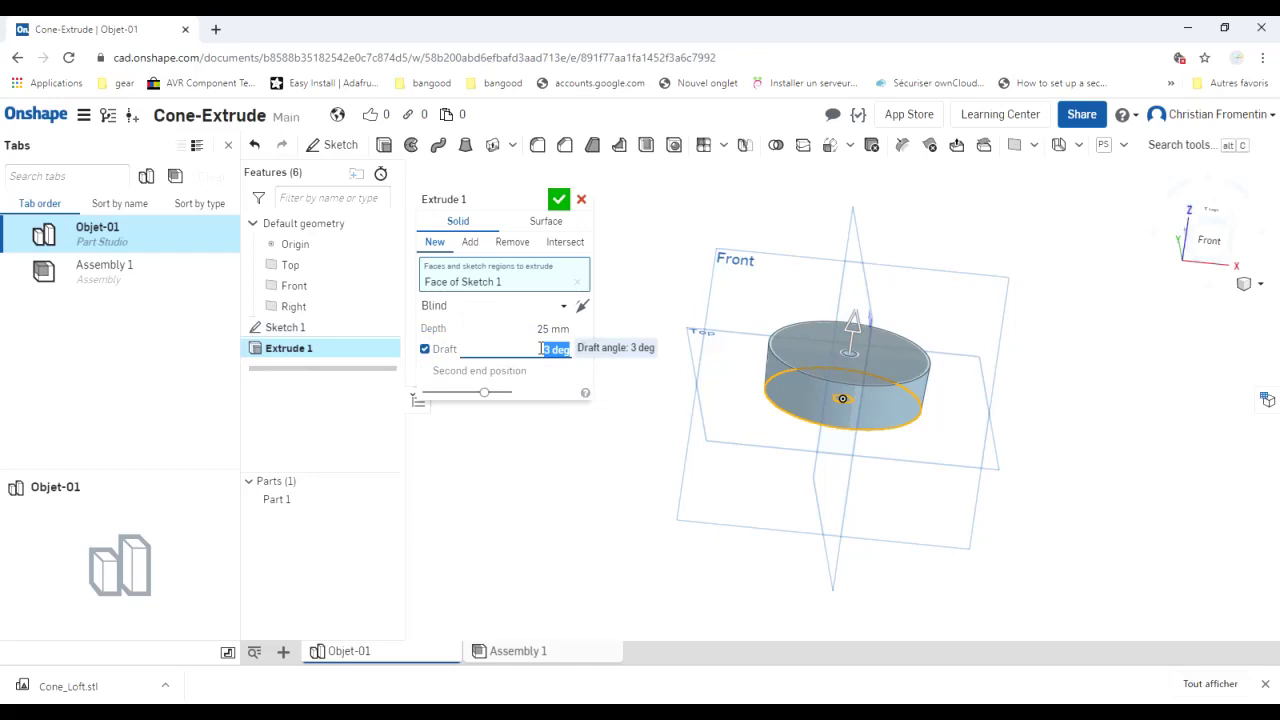
text(1)
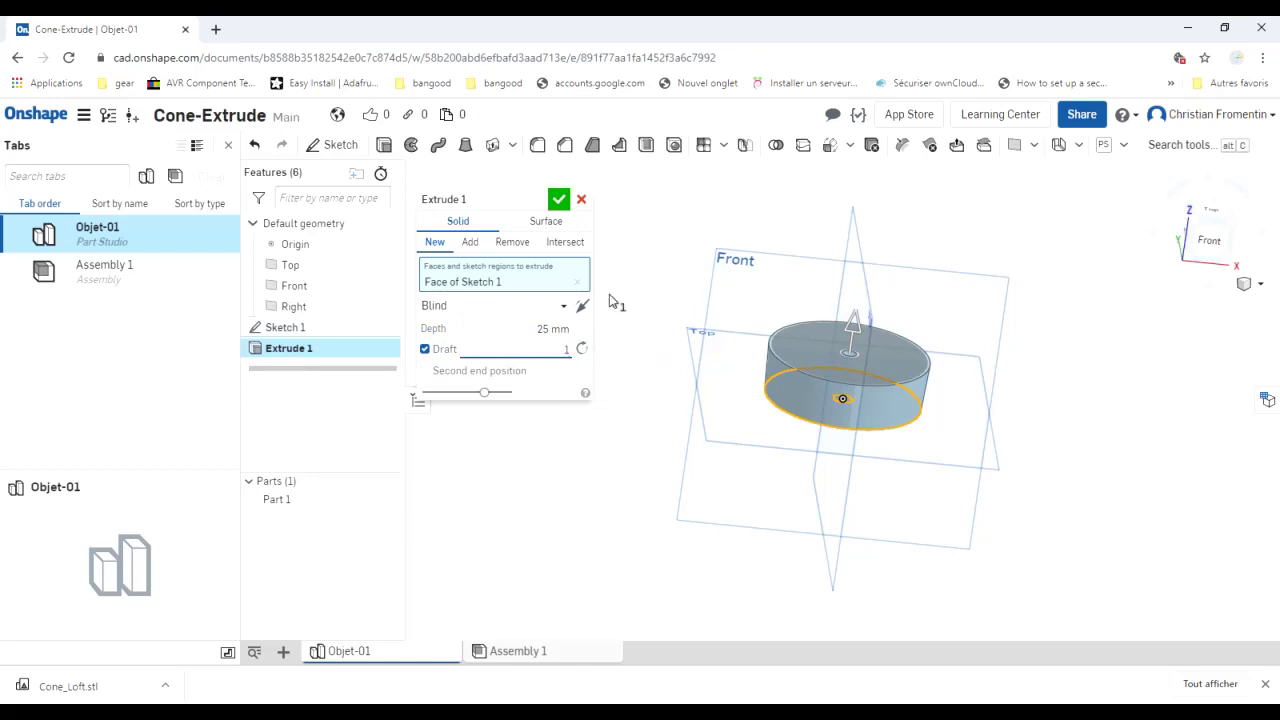
text(5)
click(504, 327)
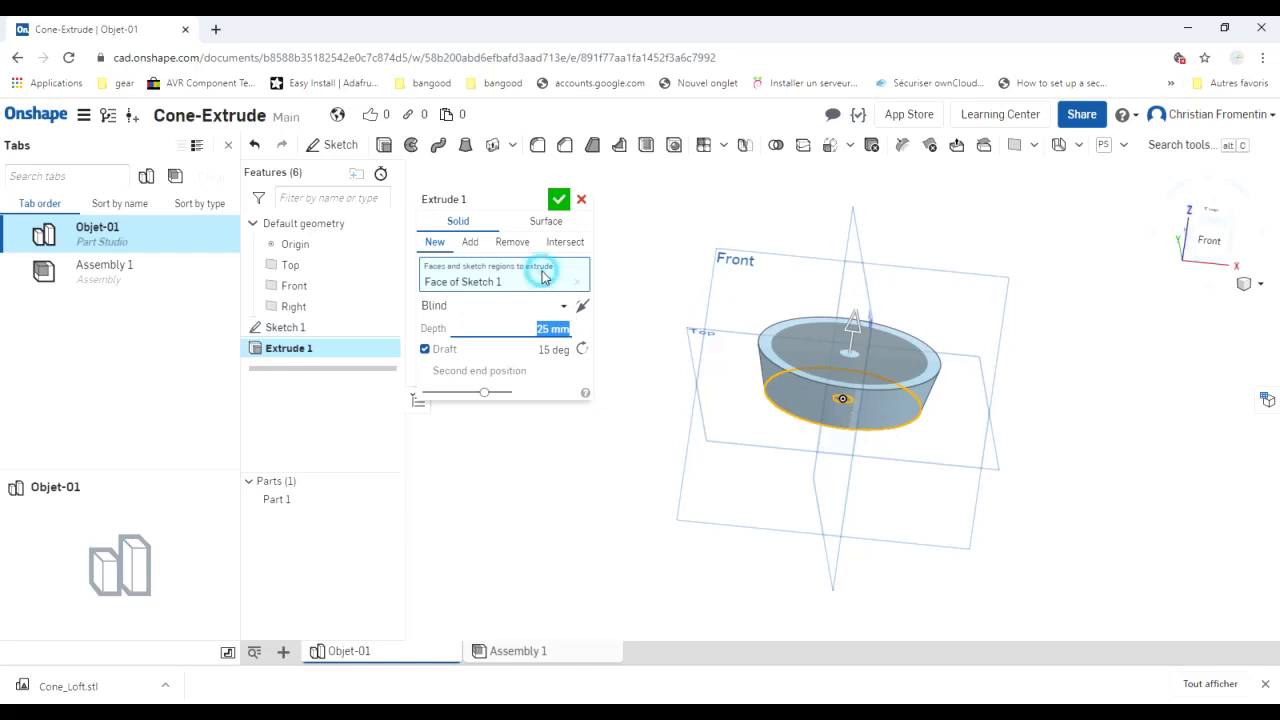
Add the inner circle's face to the extrude and reverse the draft so the solid tapers inward.
scroll(841, 394, up, 3)
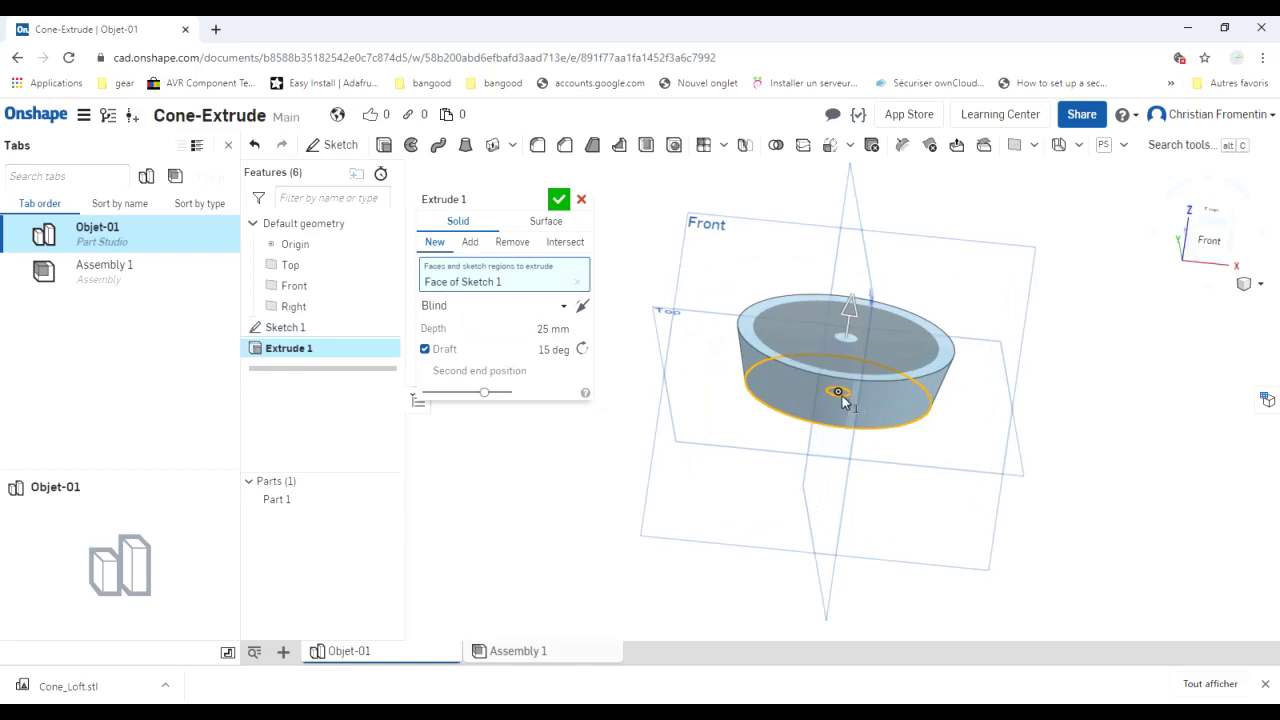
scroll(841, 394, up, 2)
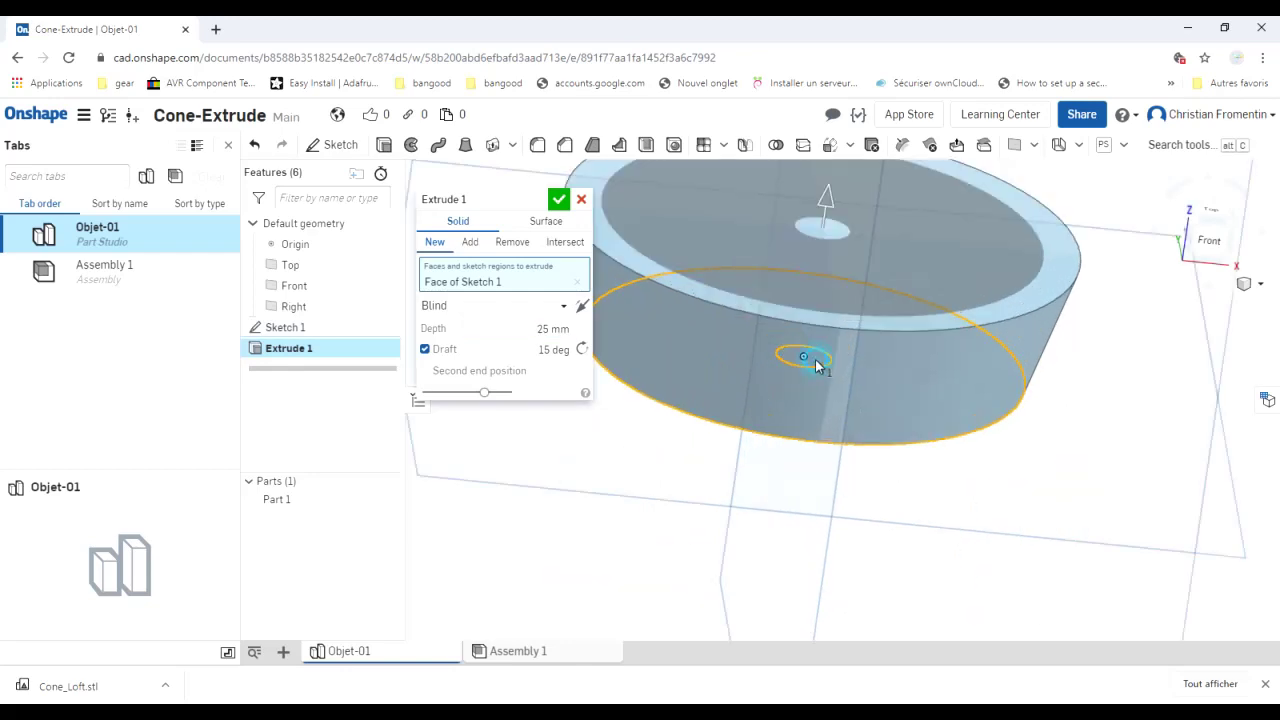
click(816, 366)
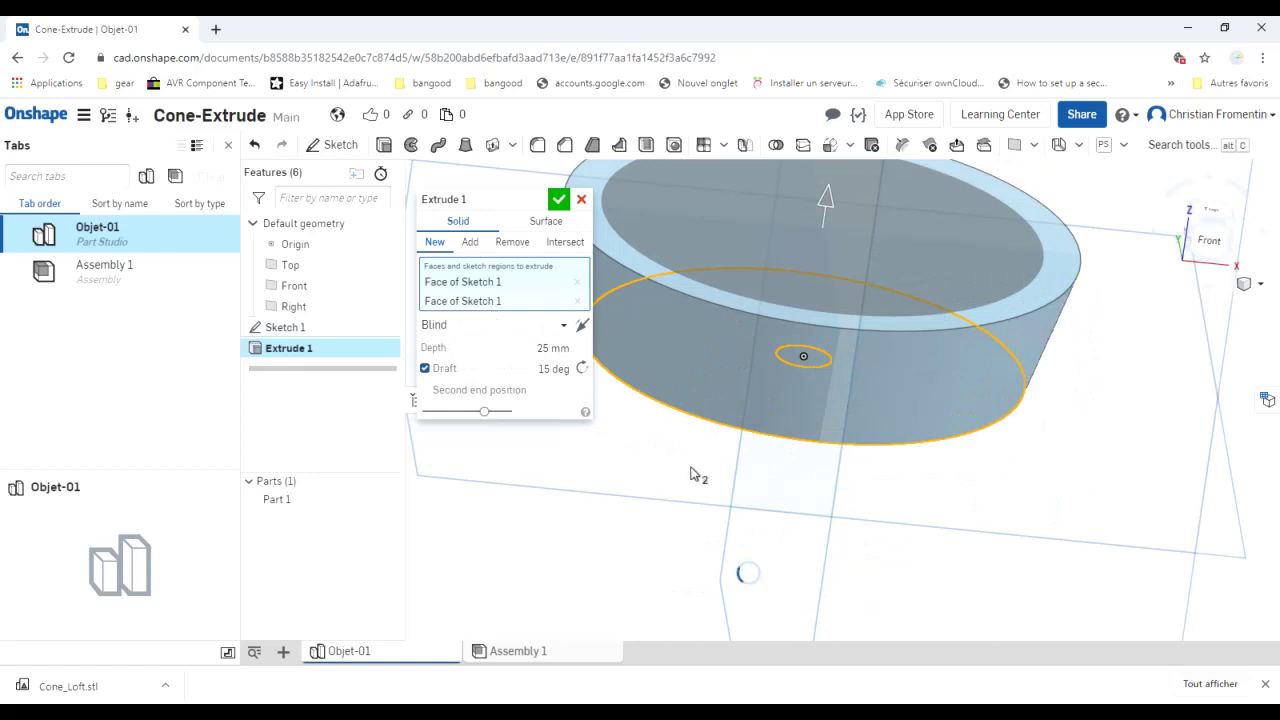
scroll(690, 473, down, 3)
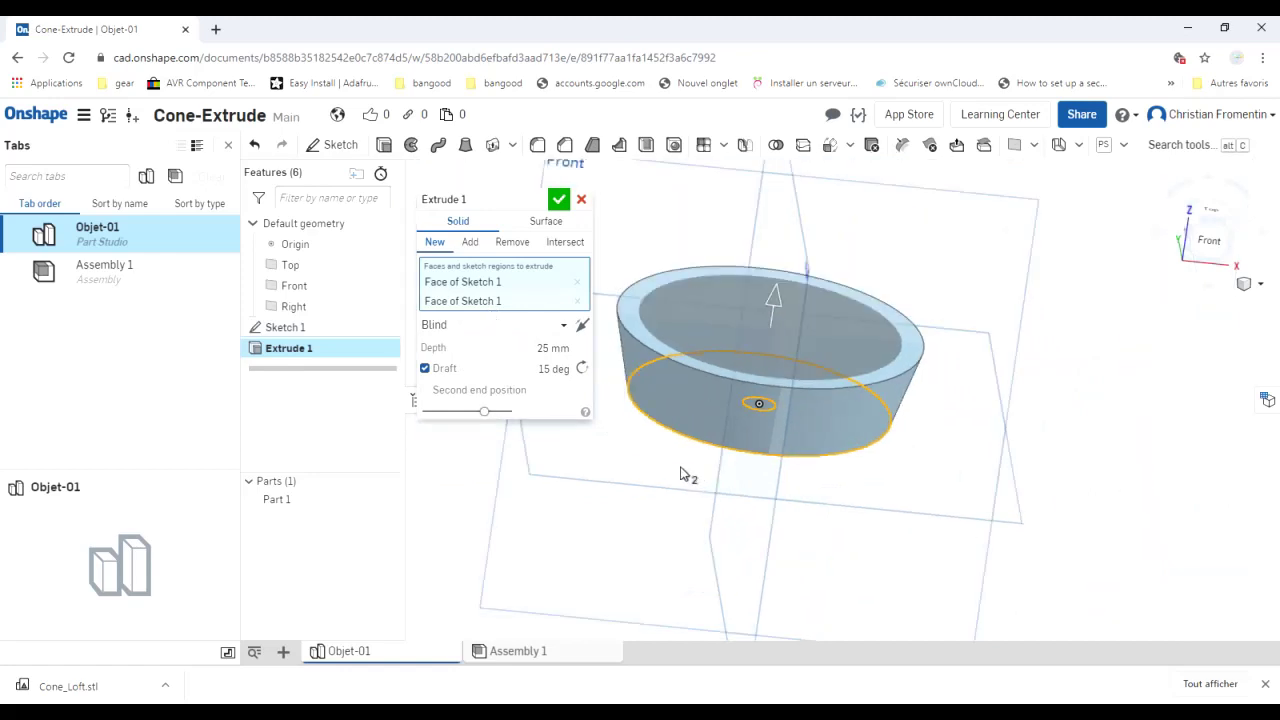
click(581, 369)
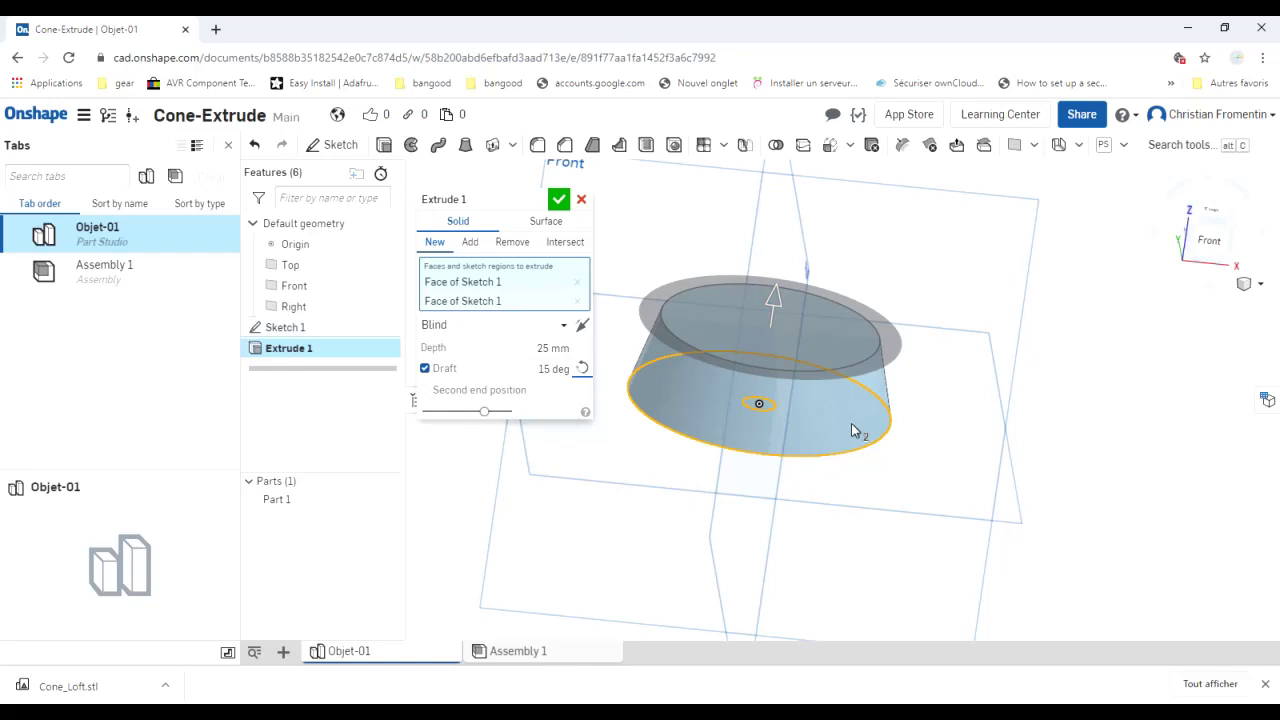
Set the extrude depth to 100 mm and accept the tapered solid.
click(530, 347)
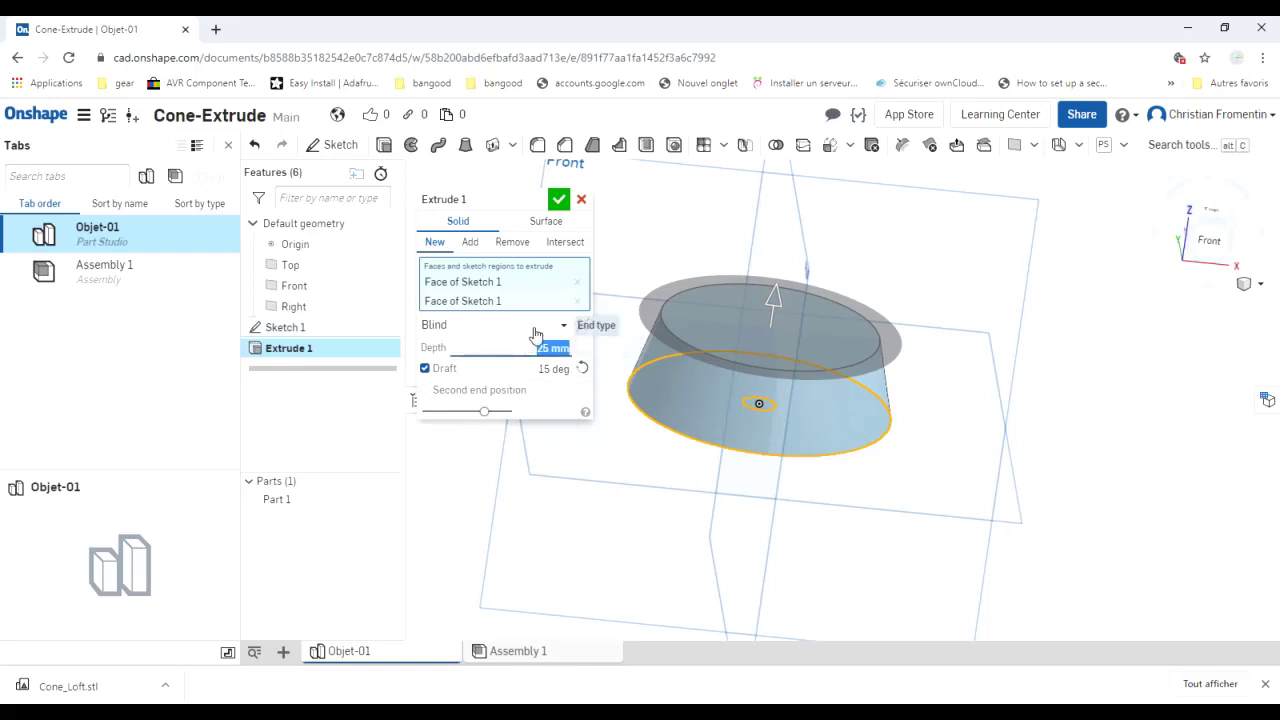
text(1000)
key(BackSpace)
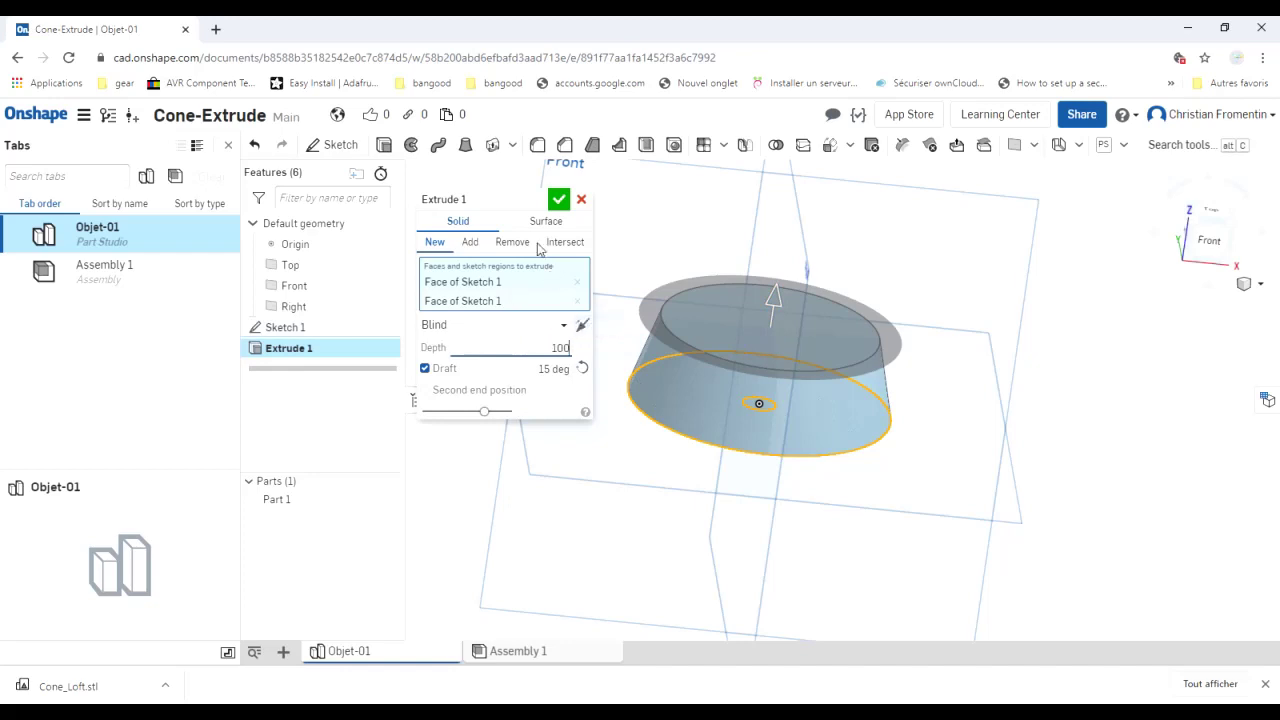
click(561, 200)
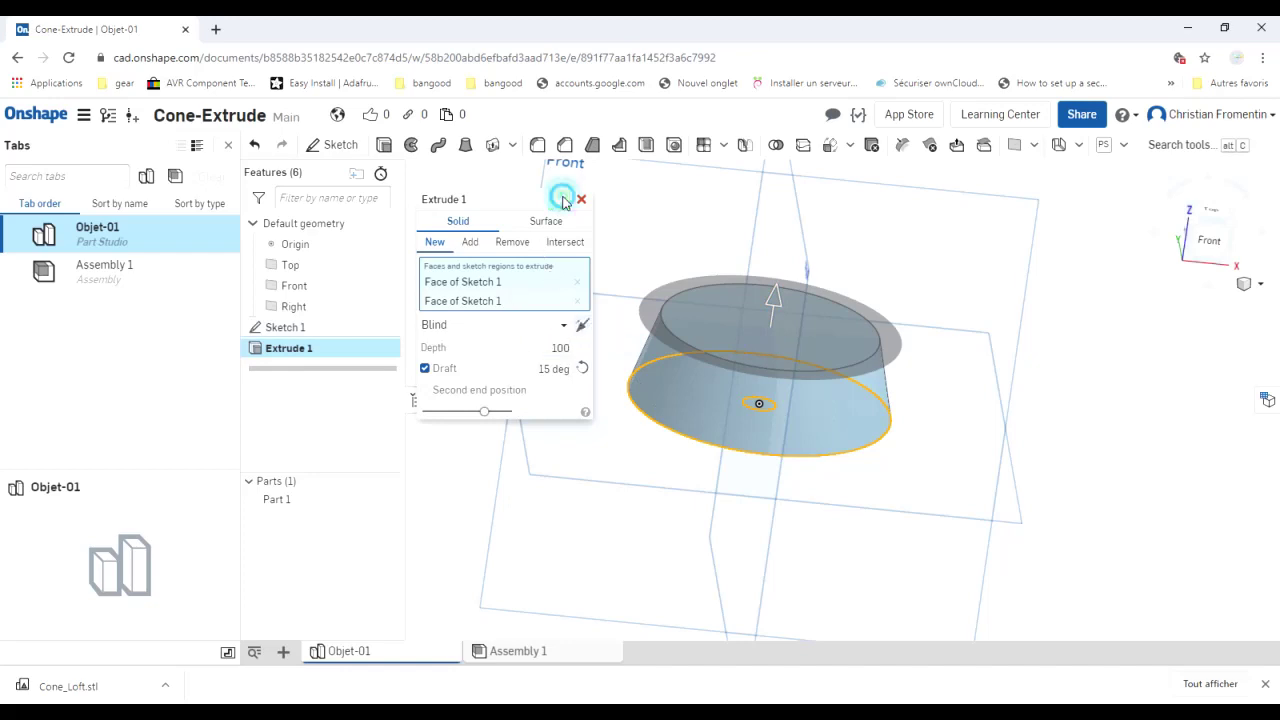
click(955, 294)
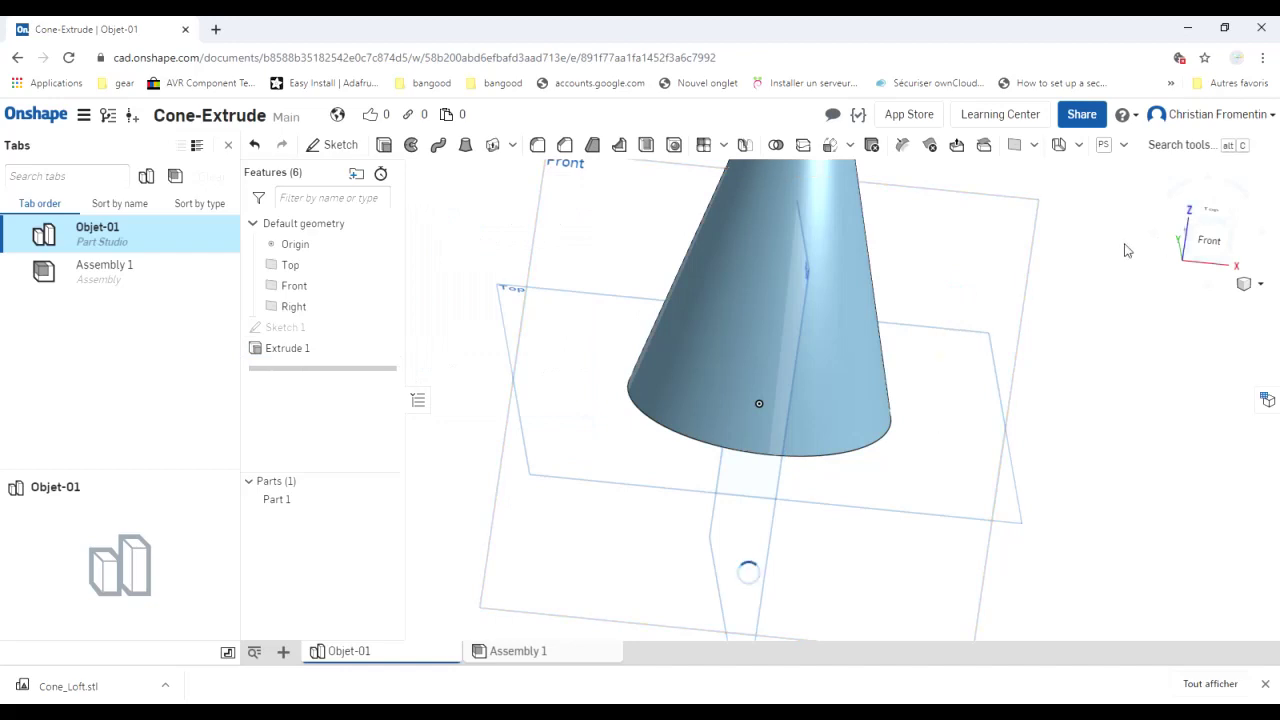
mouse_move(934, 288)
right_down()
mouse_move(923, 360)
mouse_move(938, 240)
mouse_move(931, 297)
right_up()
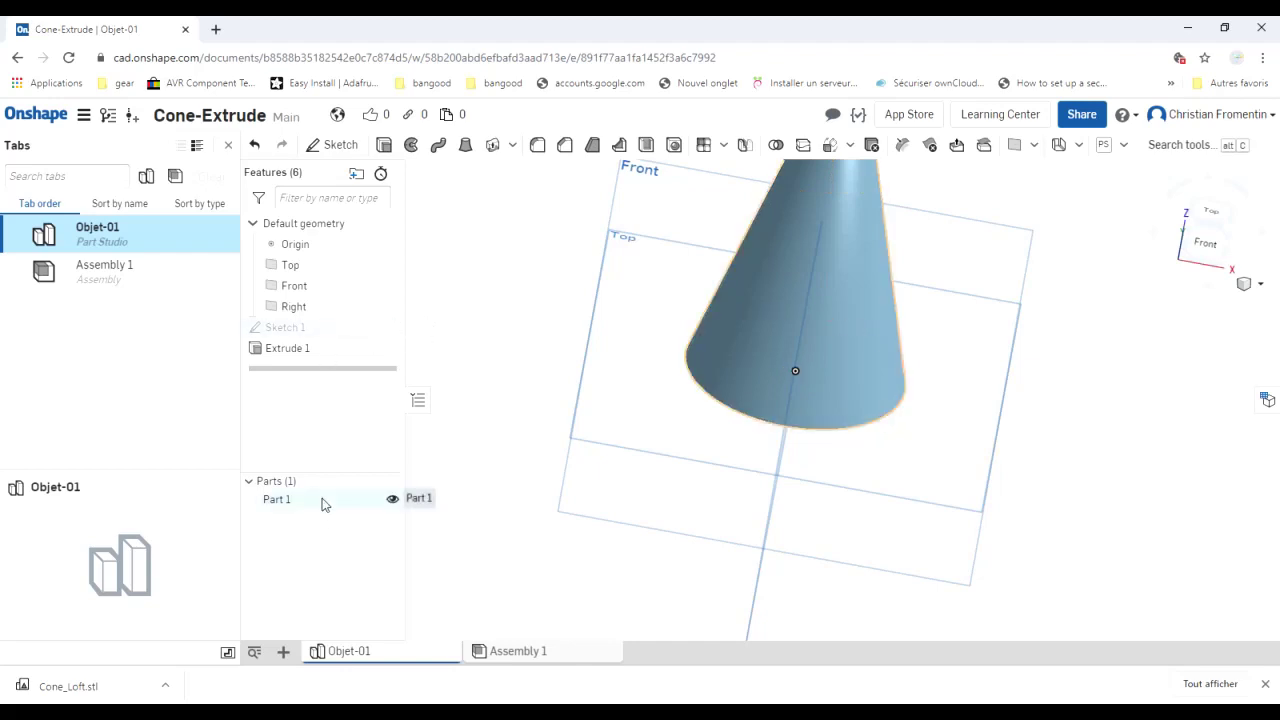
Hide the cone part, show its base sketch, and set up a Remove extrude of the inner circle directed upward into the cone.
click(392, 499)
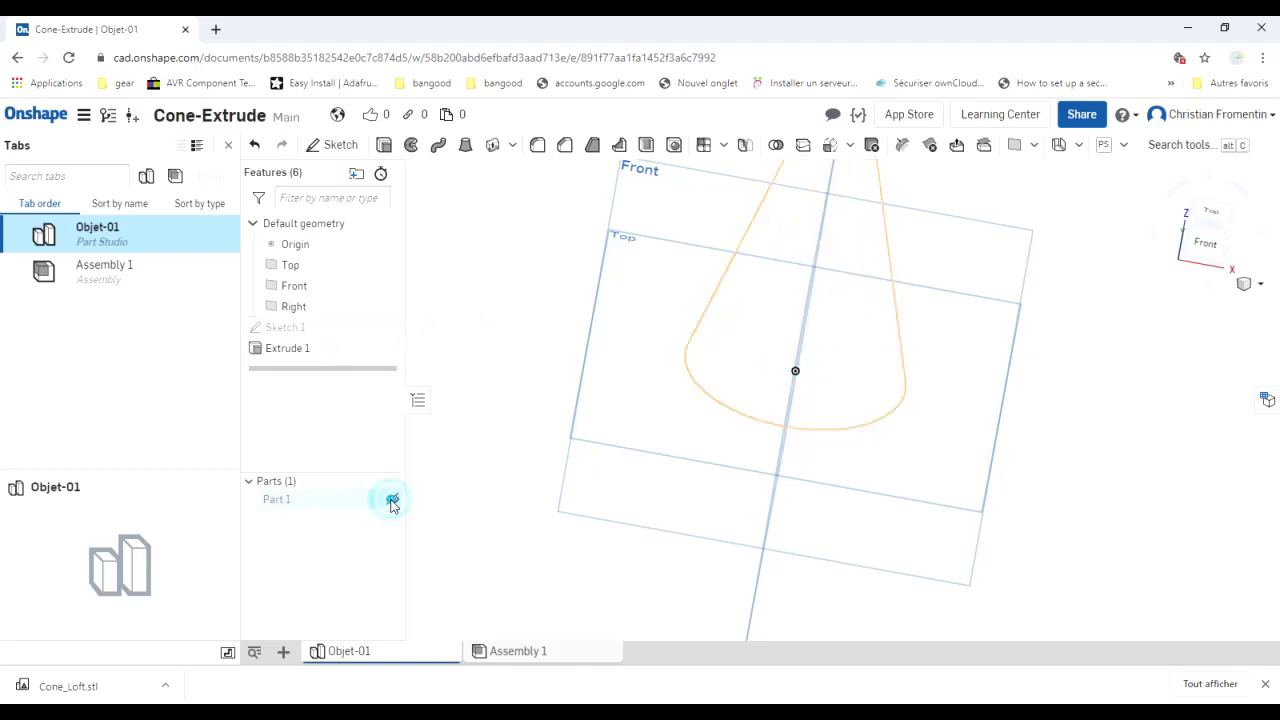
click(392, 328)
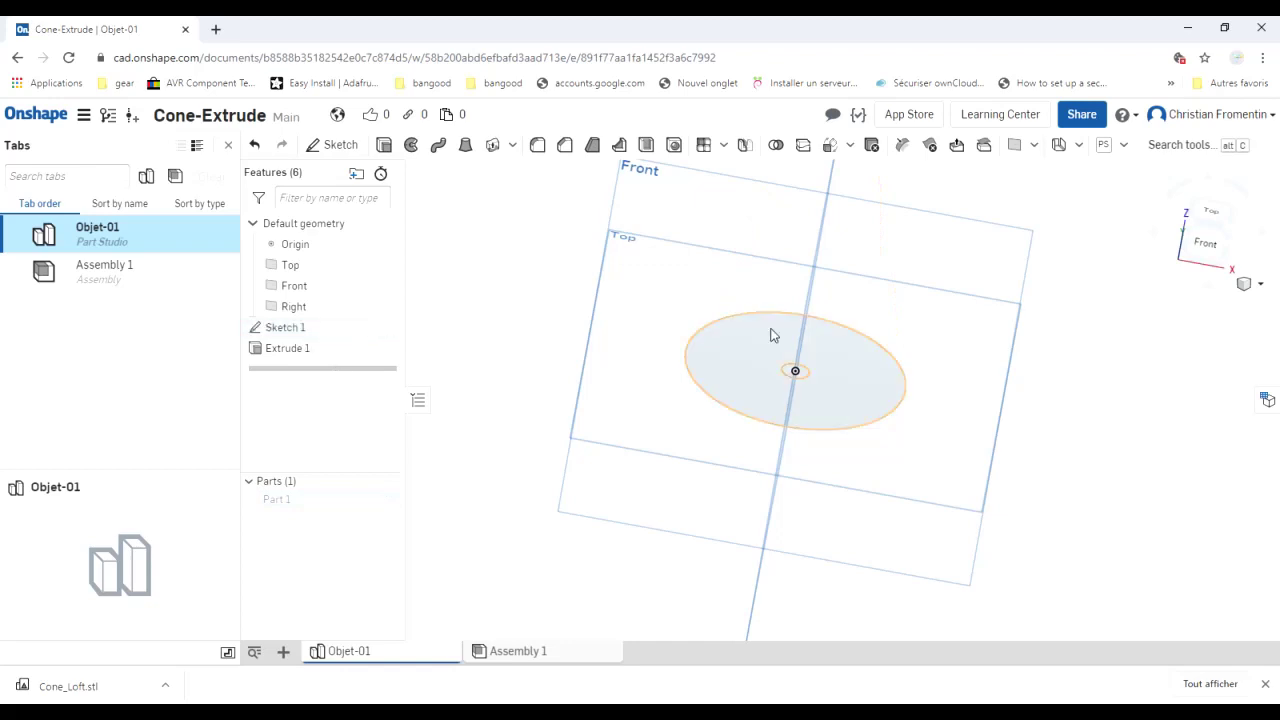
click(383, 146)
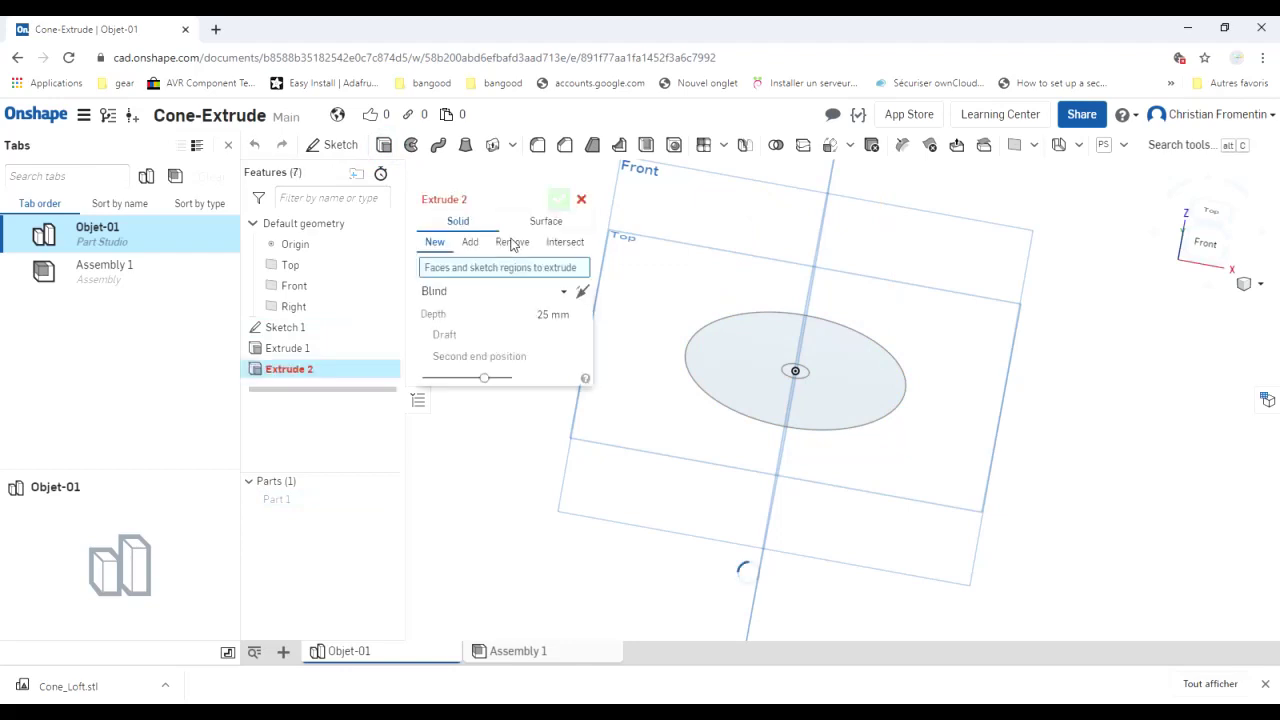
click(513, 247)
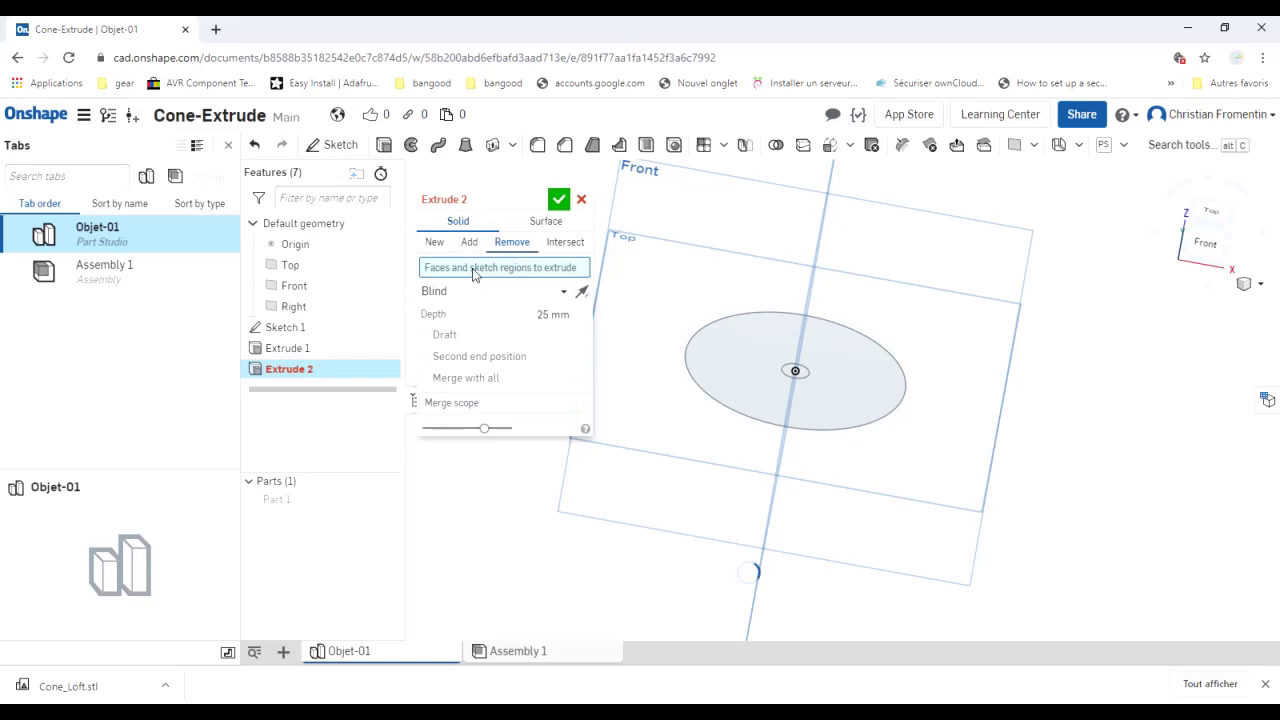
click(792, 376)
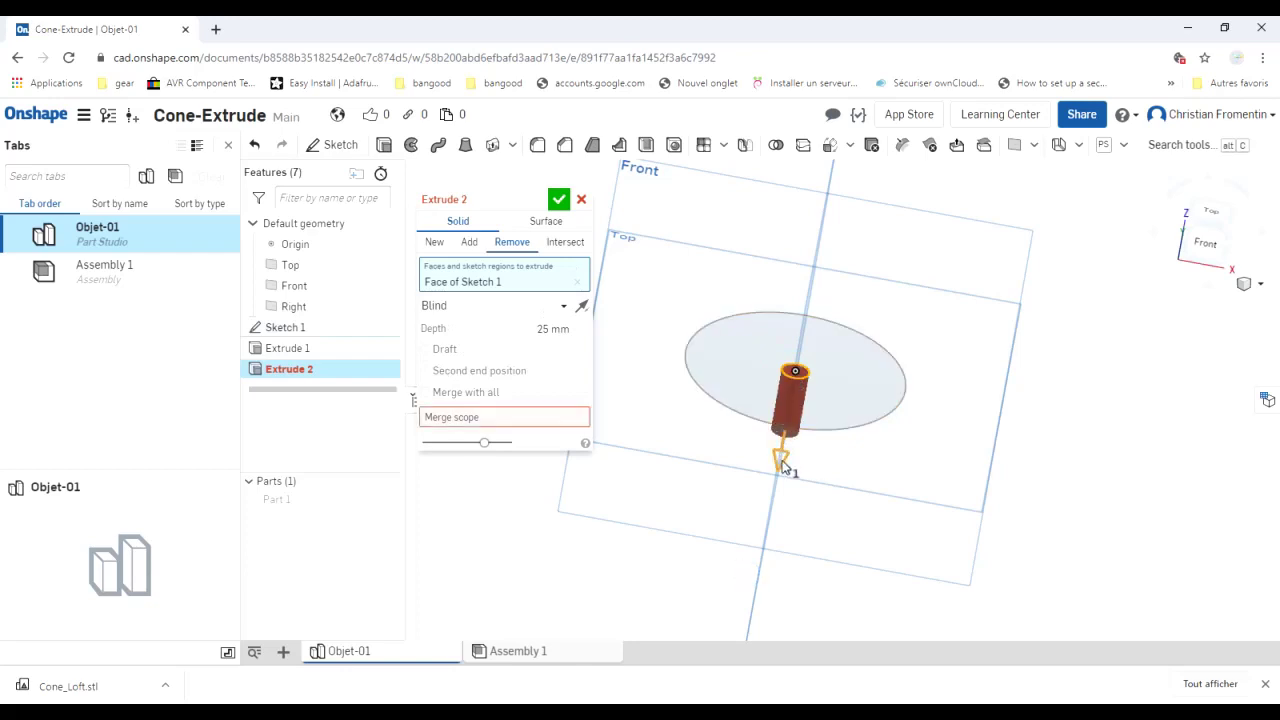
click(581, 306)
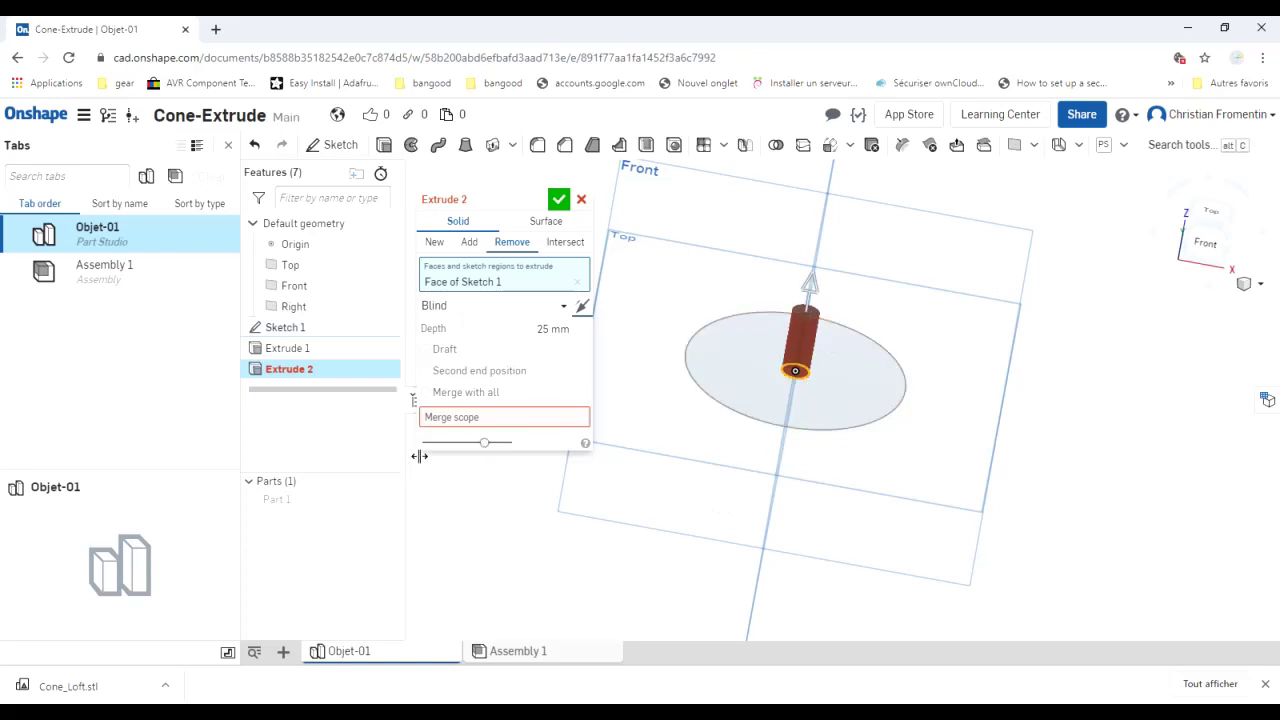
Set Part 1 as the merge scope, extend the cut Through all, and accept the hole.
click(497, 420)
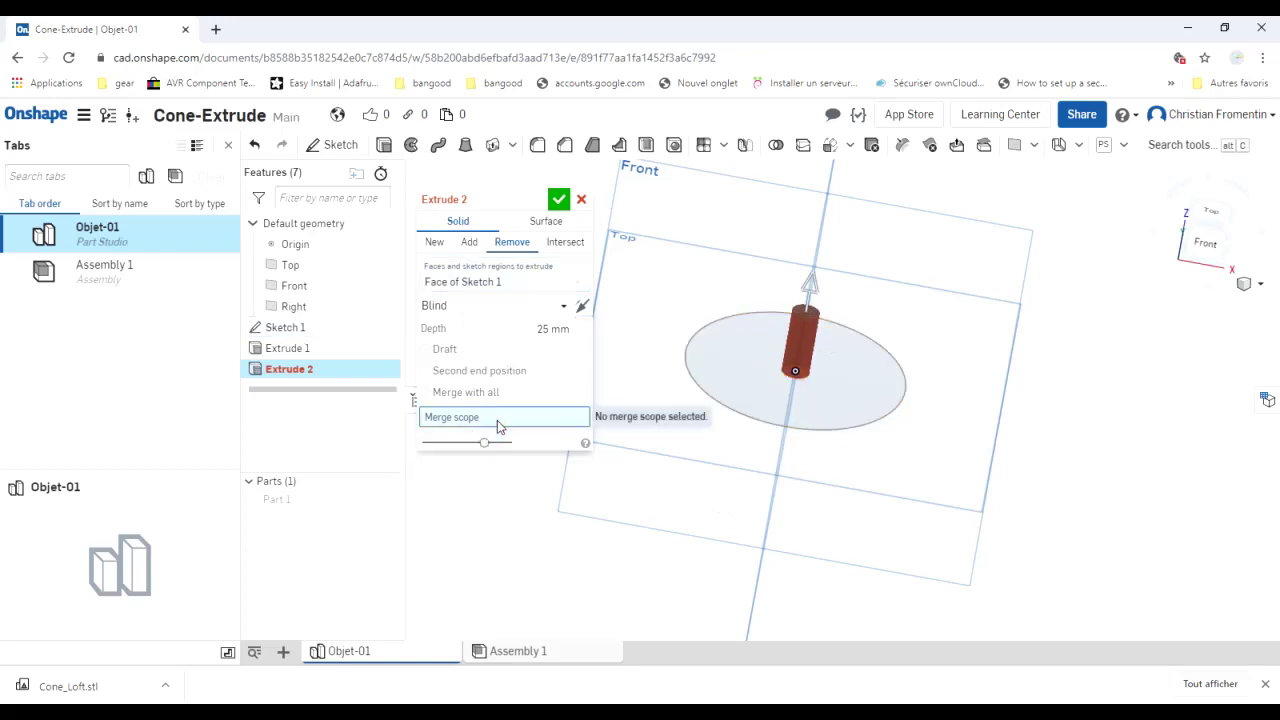
click(280, 503)
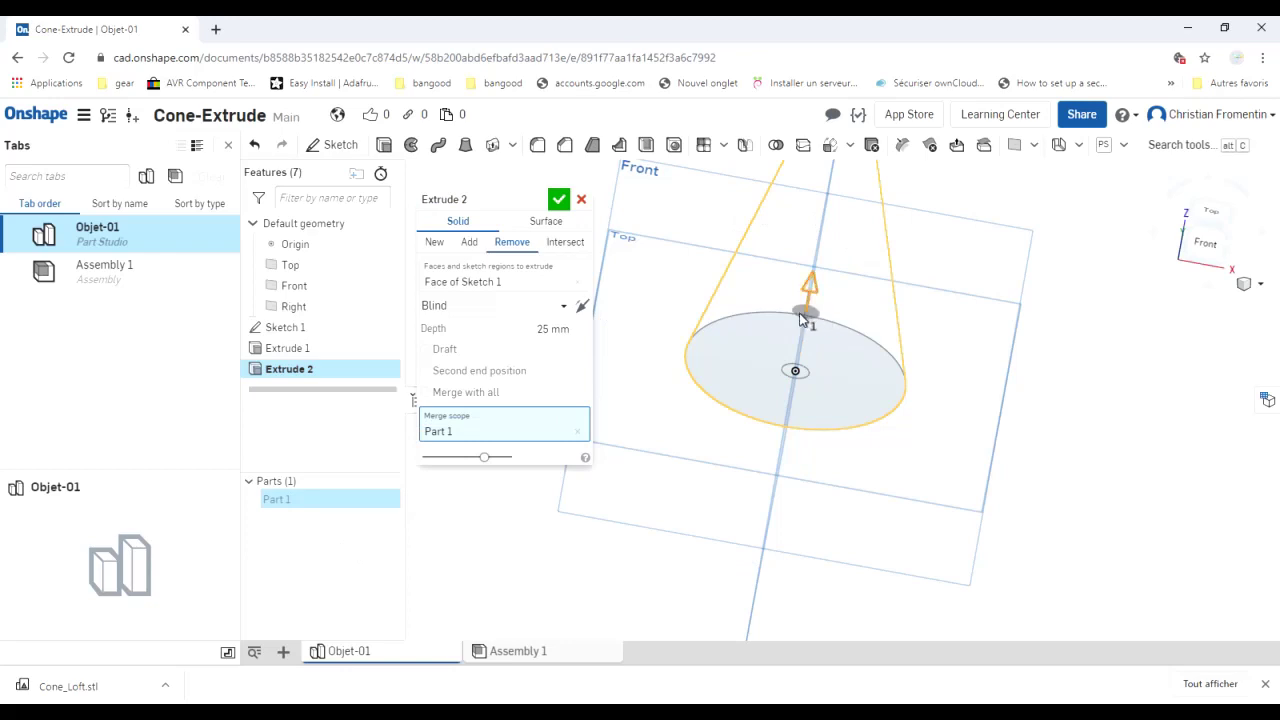
click(491, 331)
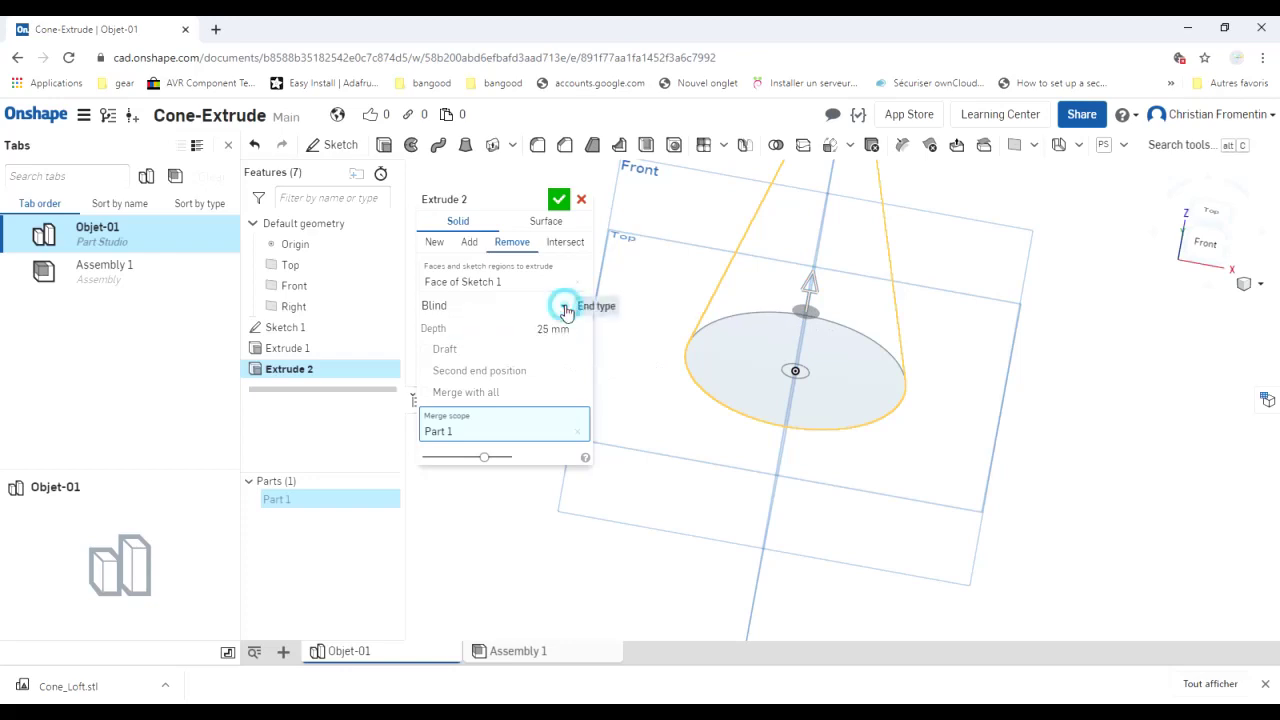
click(566, 306)
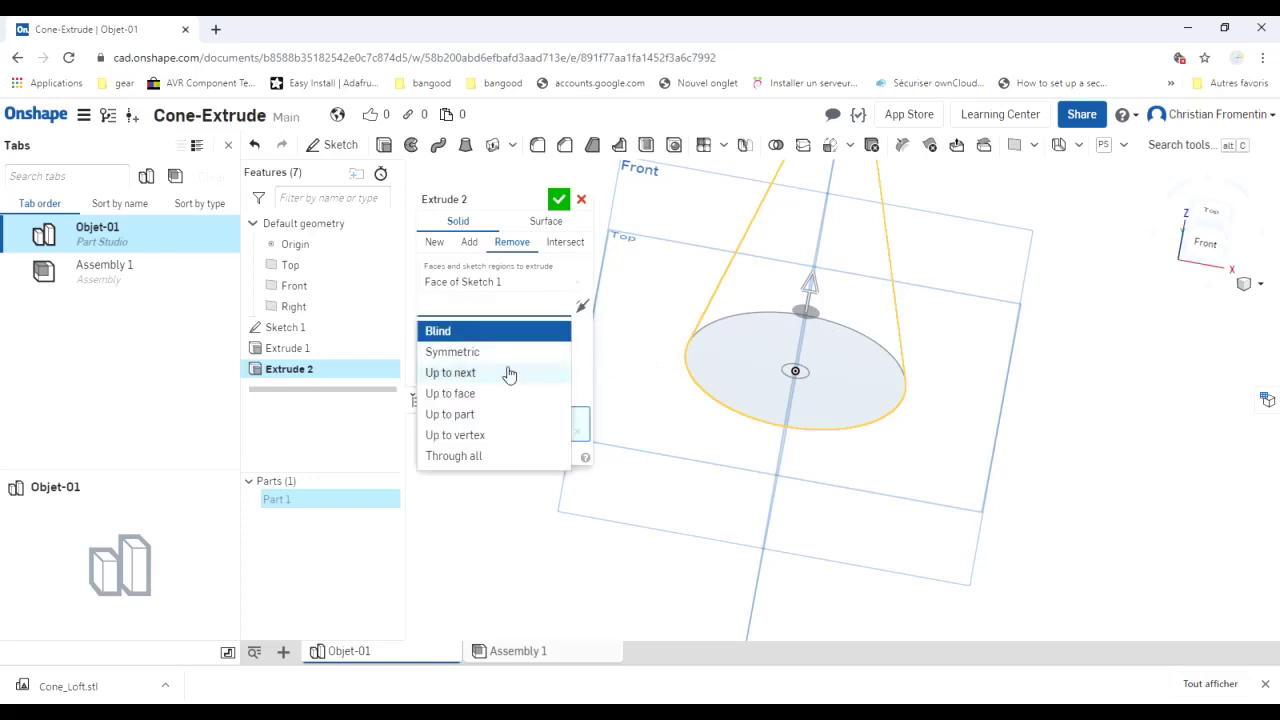
click(453, 456)
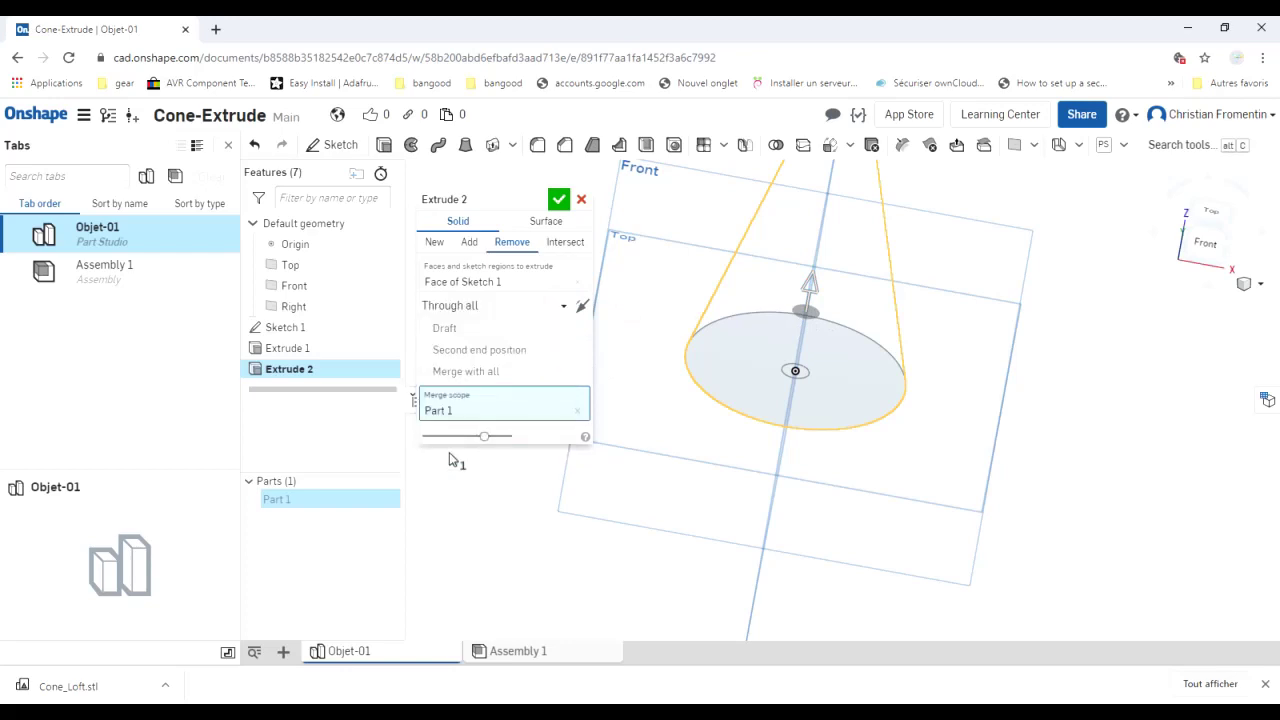
click(559, 201)
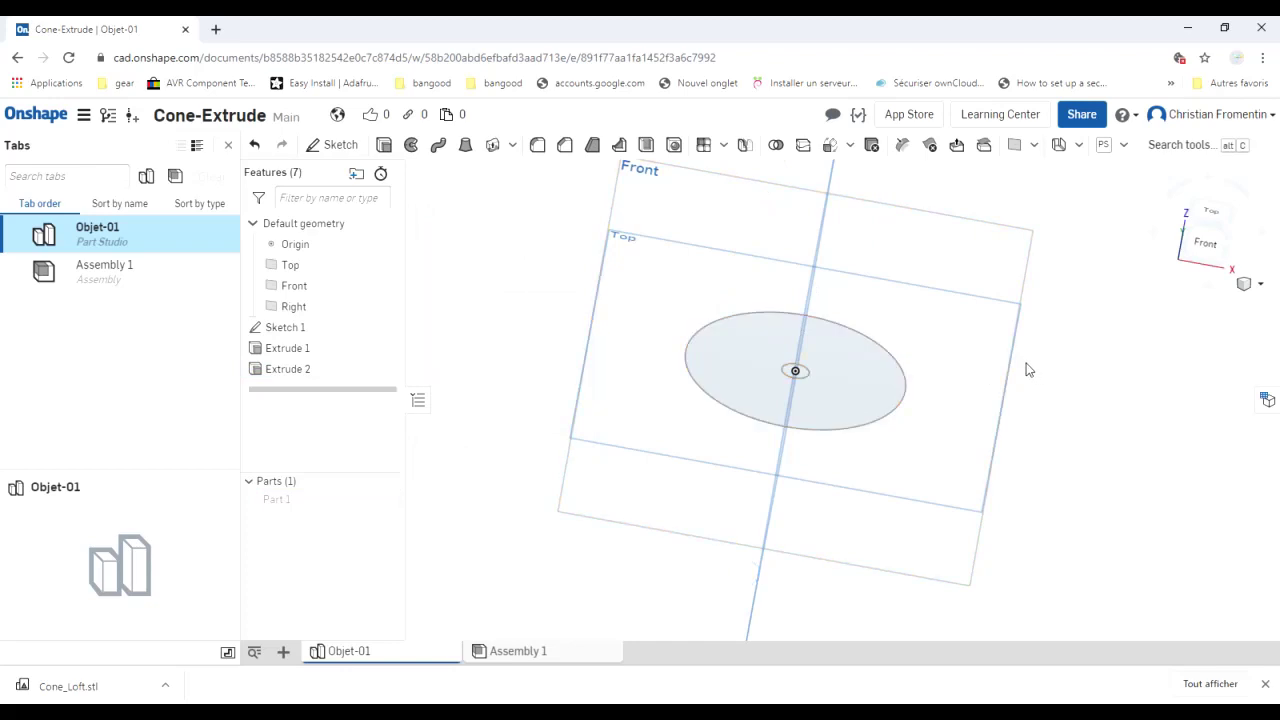
Make the hidden cone part visible again and view it from a slightly different angle.
click(306, 503)
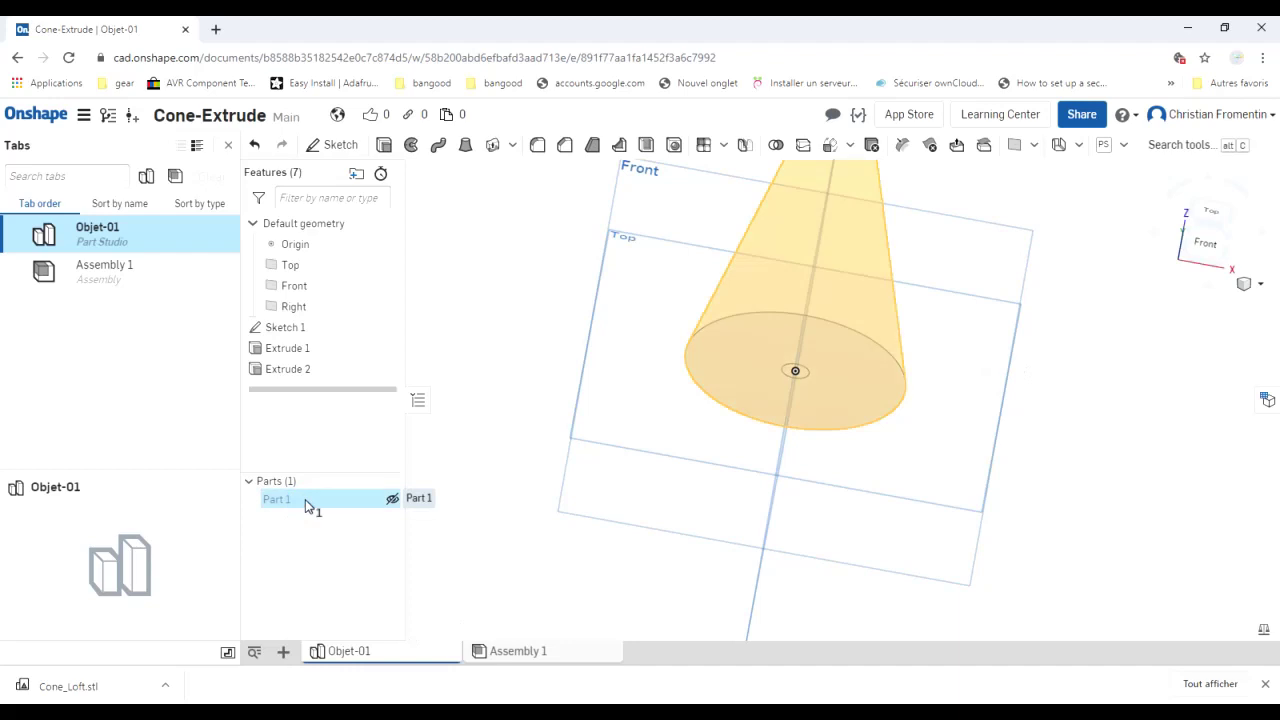
click(392, 498)
click(451, 545)
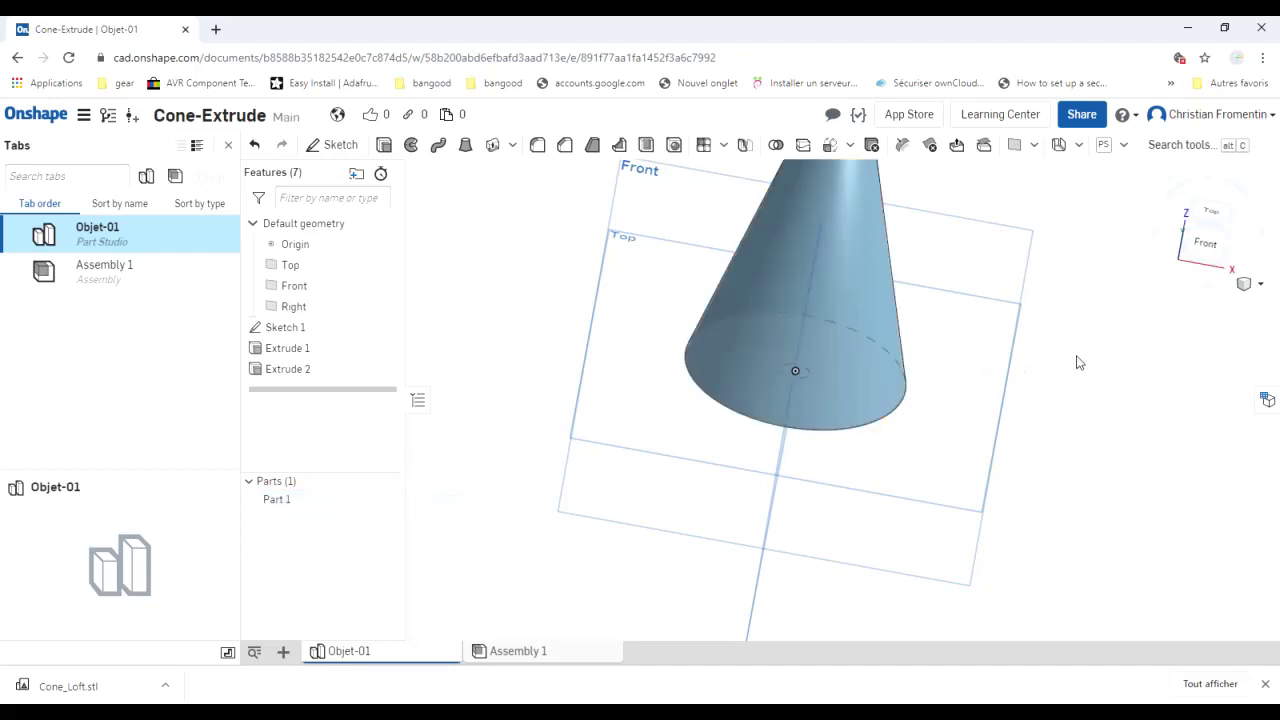
mouse_move(1080, 360)
right_down()
mouse_move(1109, 270)
mouse_move(1072, 427)
mouse_move(1071, 363)
right_up()
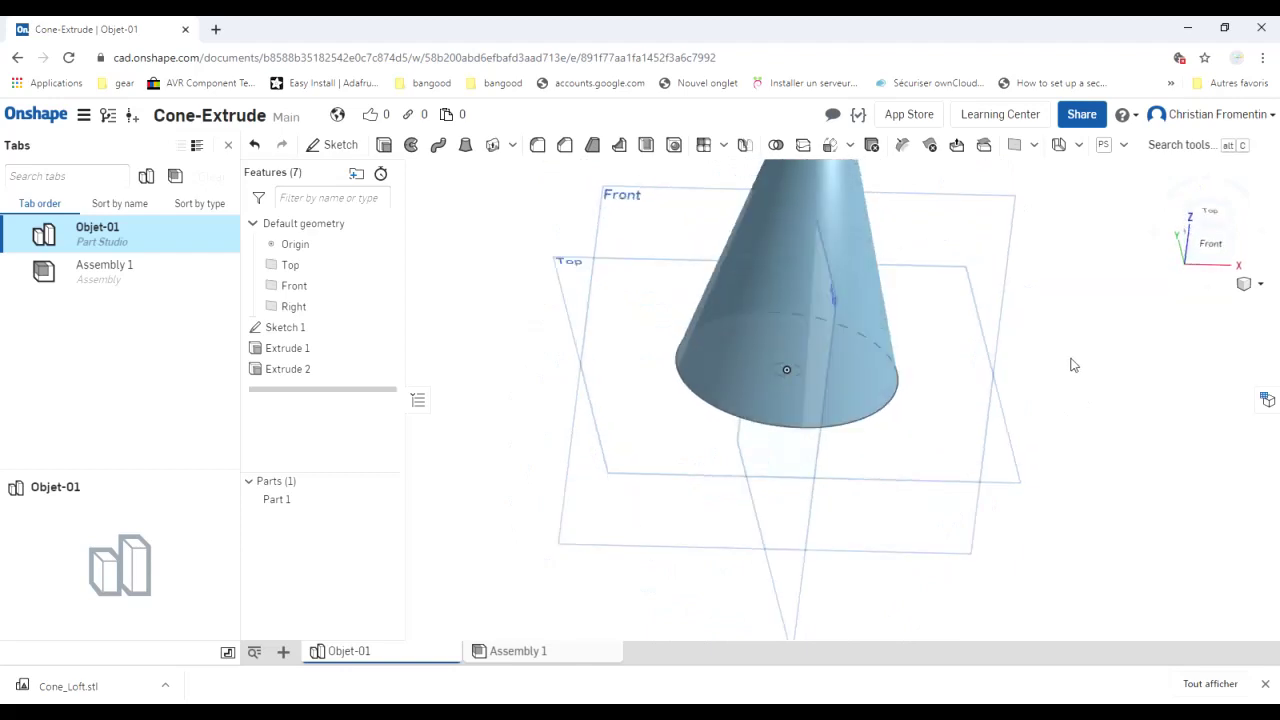
Rename Part 1 as Cone_Extrude.
click(310, 505)
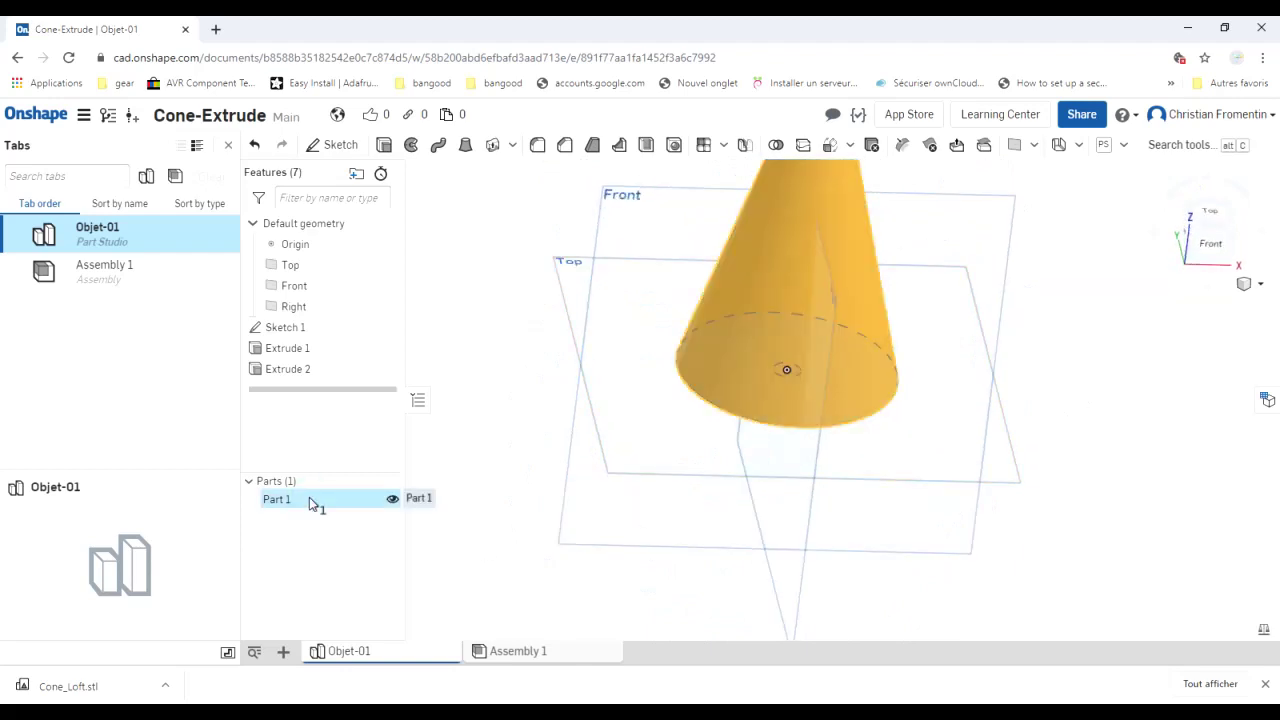
right_click(310, 505)
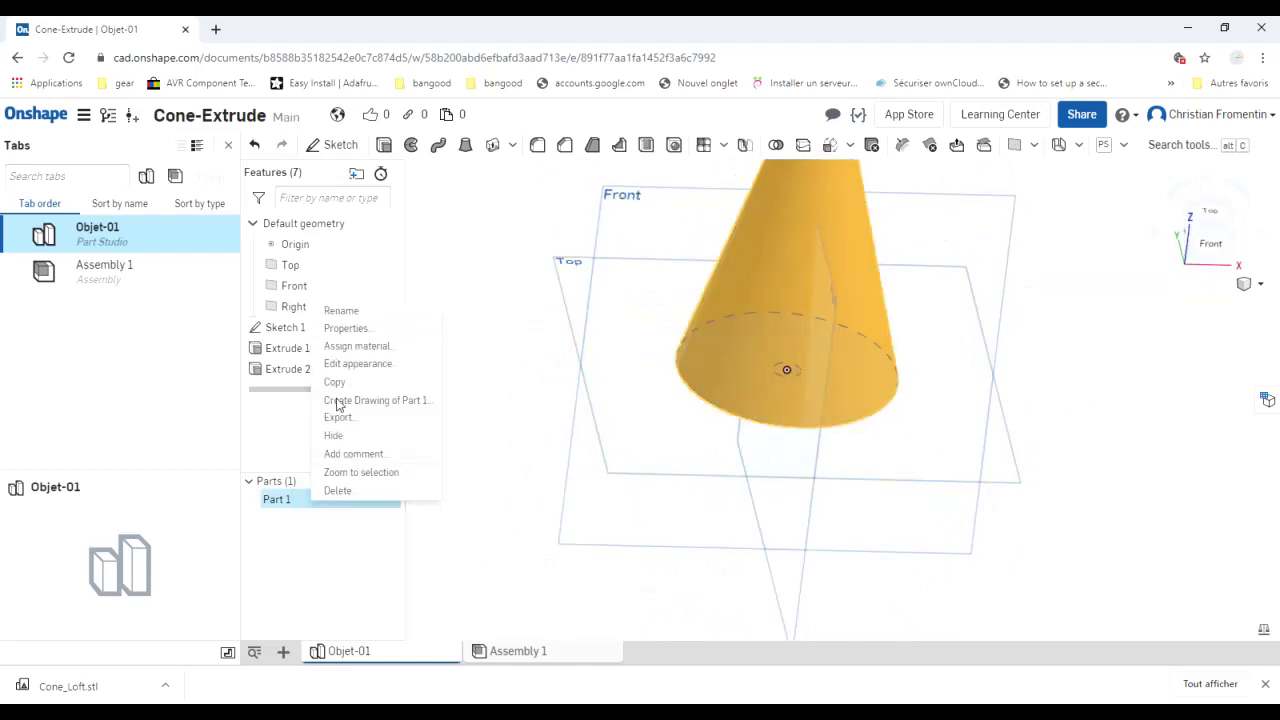
click(347, 313)
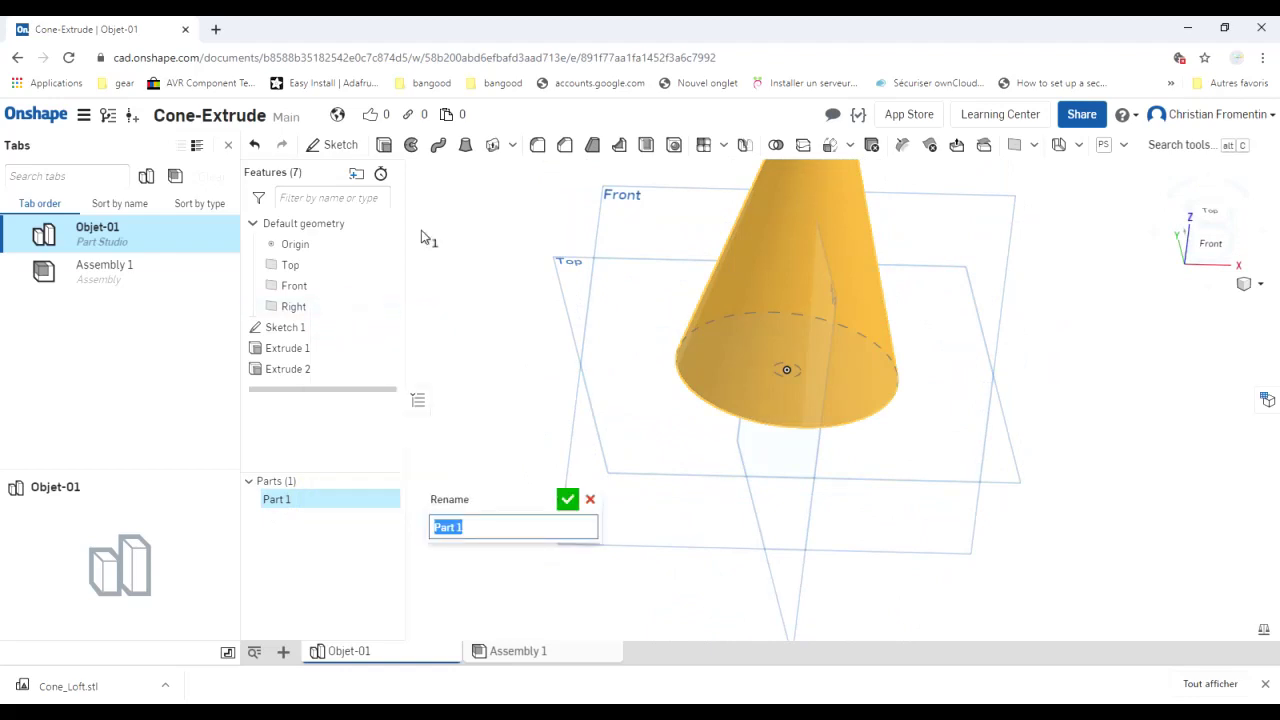
text(Cone_Extrude)
click(567, 499)
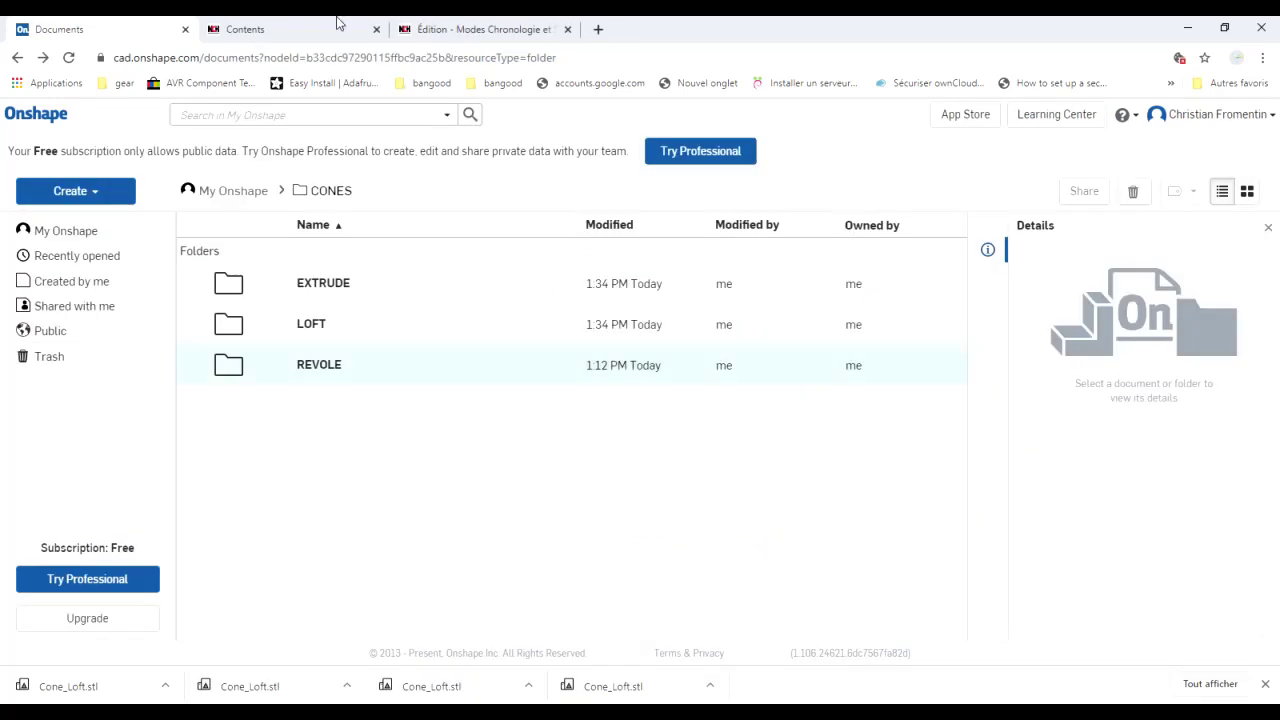
Create a new public document named Cone_Loft in the LOFT folder.
click(247, 325)
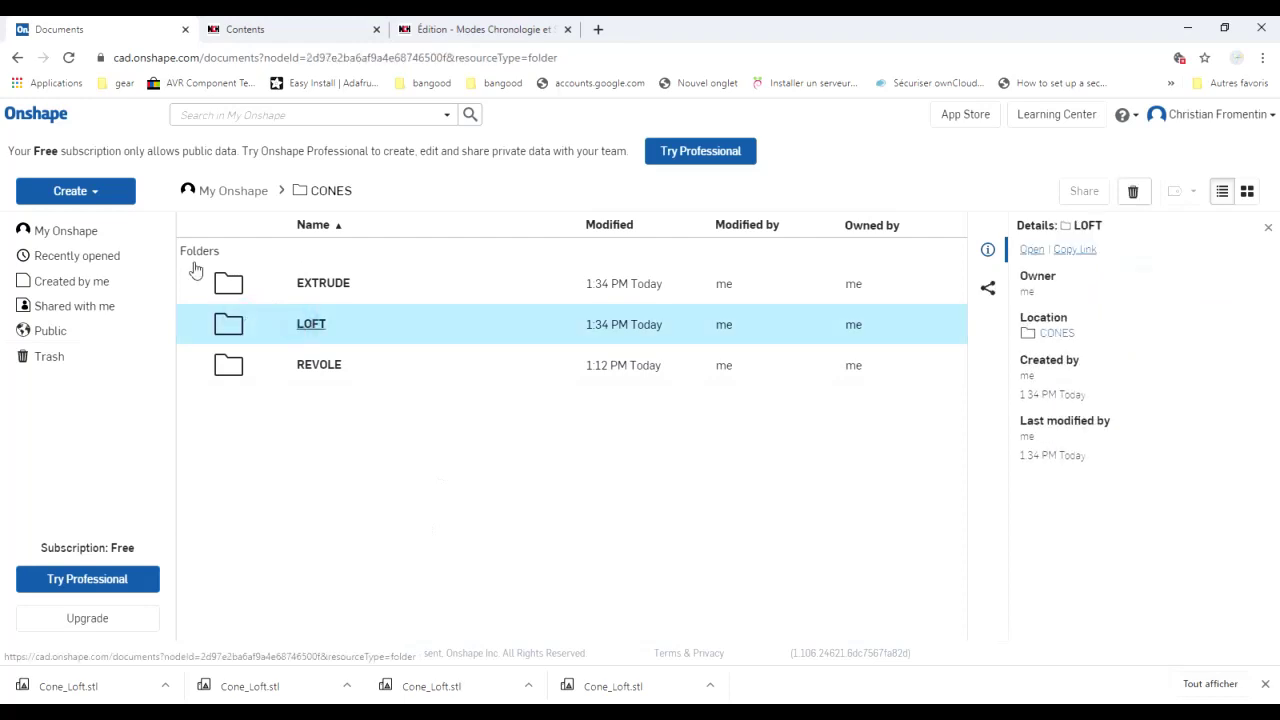
click(95, 195)
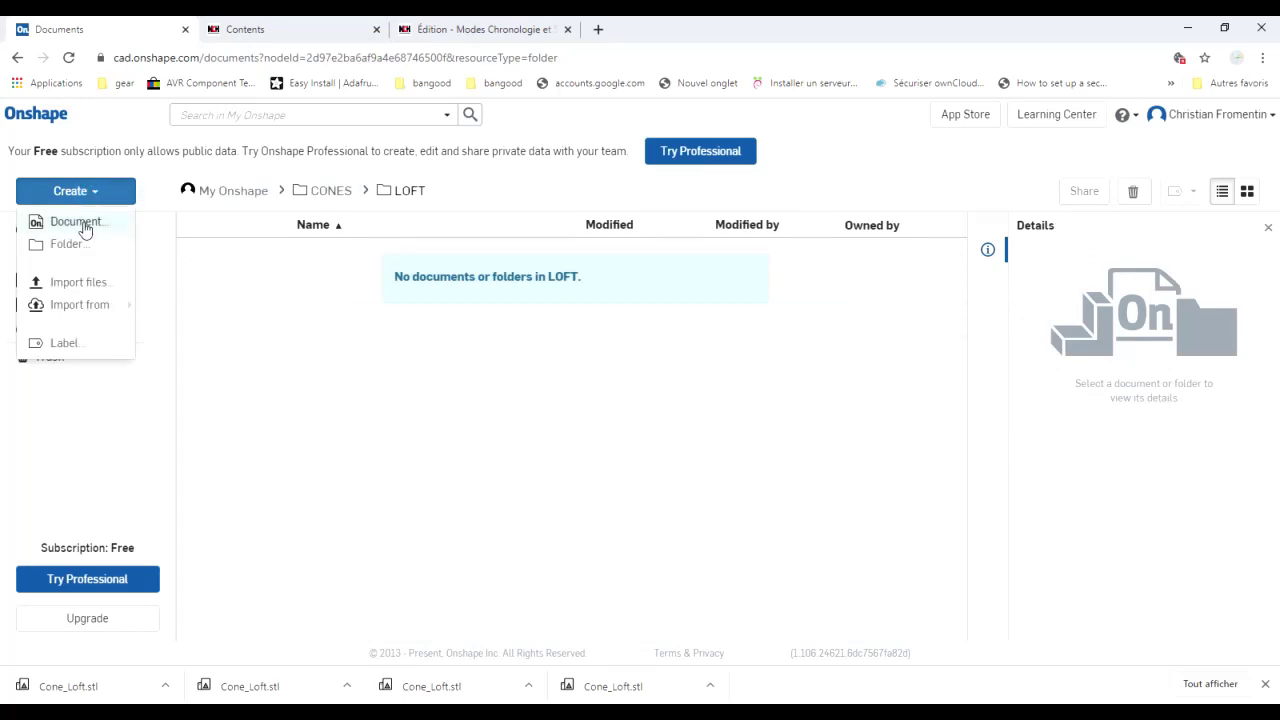
click(76, 222)
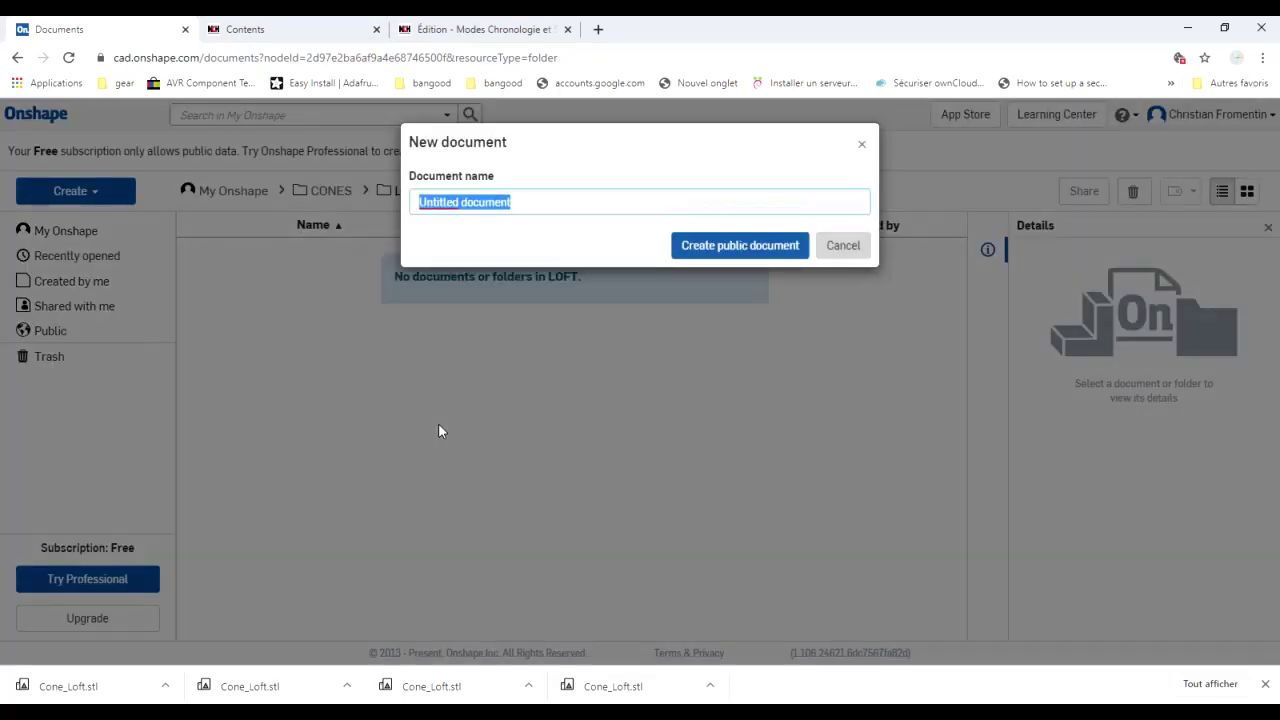
text(Cone_Lof)
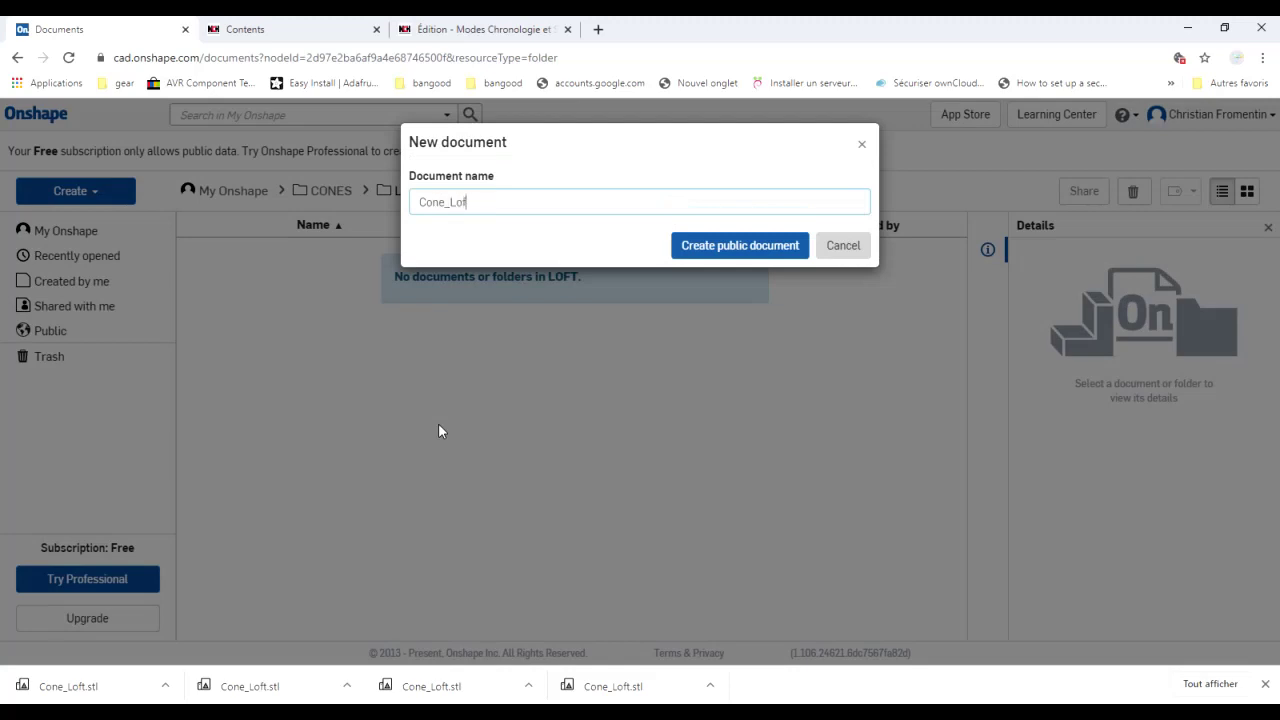
text(t)
key(Return)
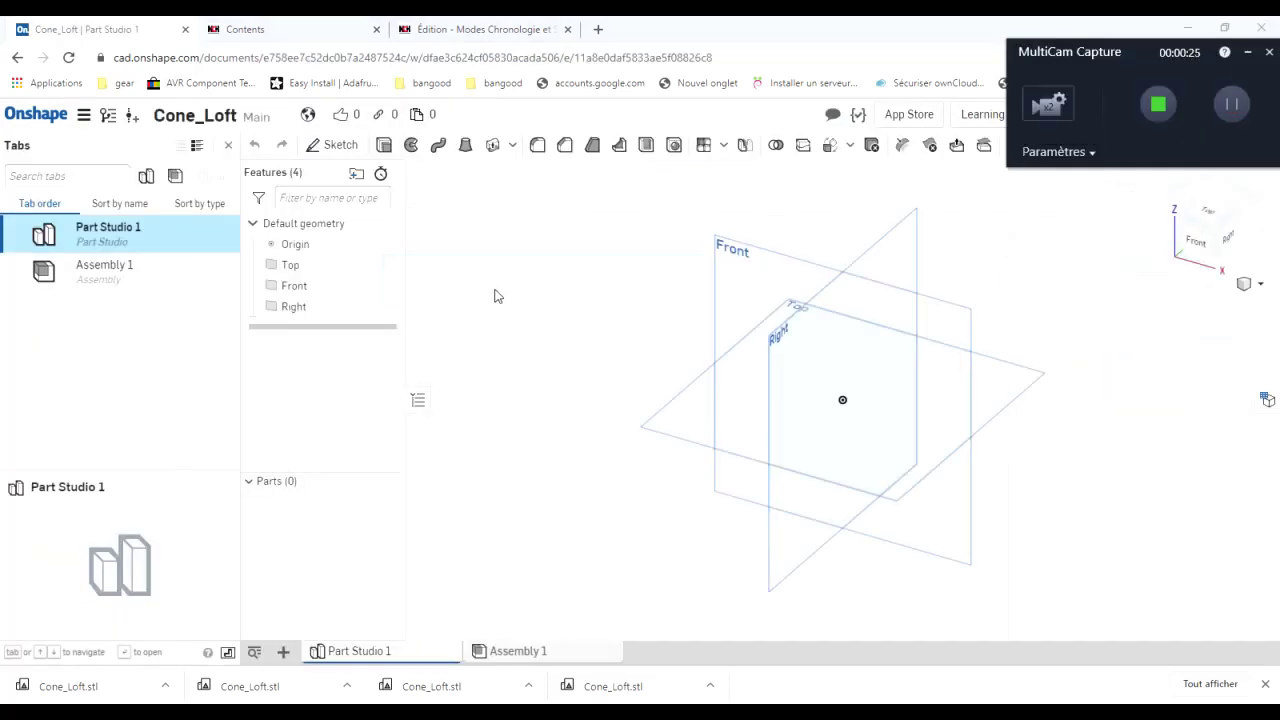
Sketch two concentric circles centred on the origin of the Top plane, the inner one about 26 mm in diameter.
click(291, 267)
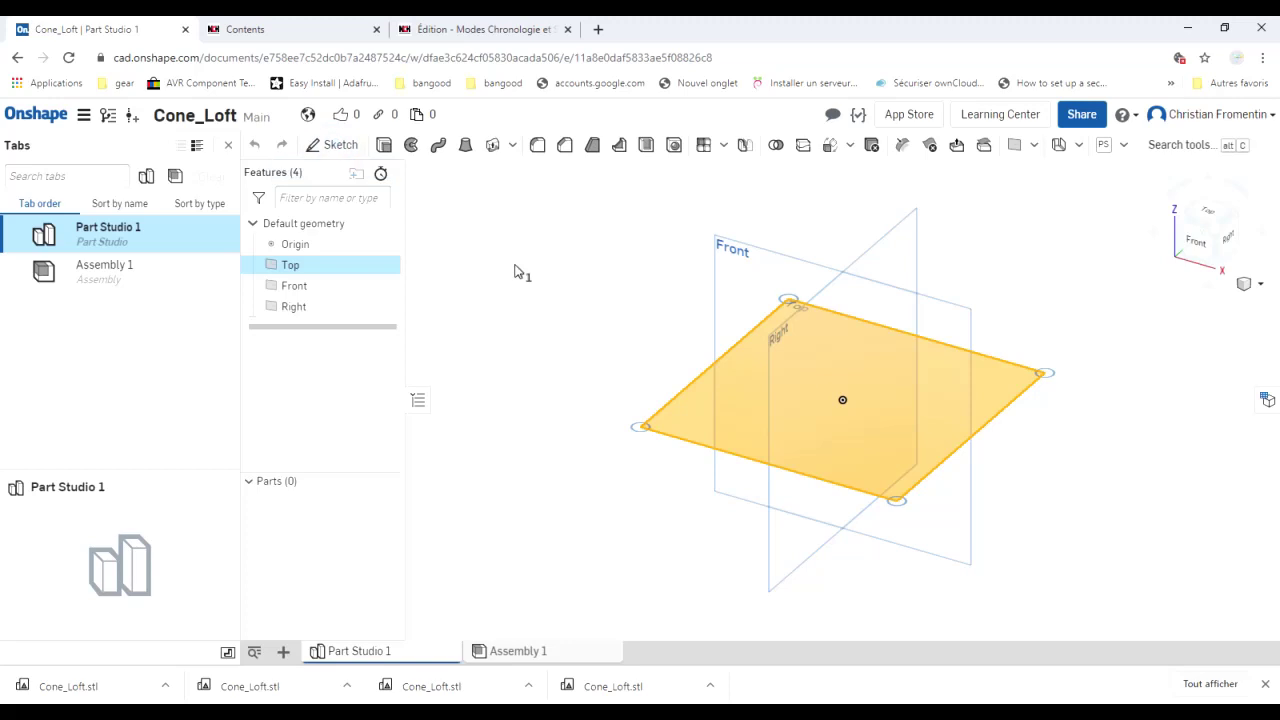
key(shift+s)
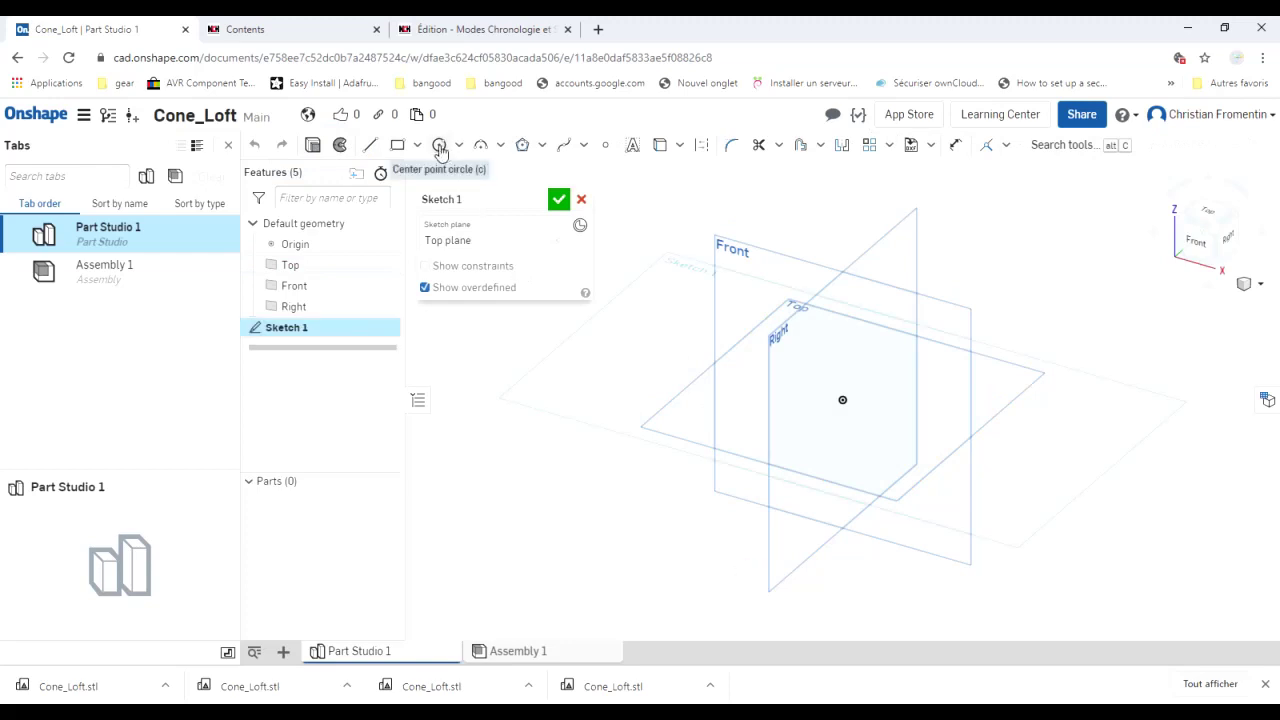
click(440, 147)
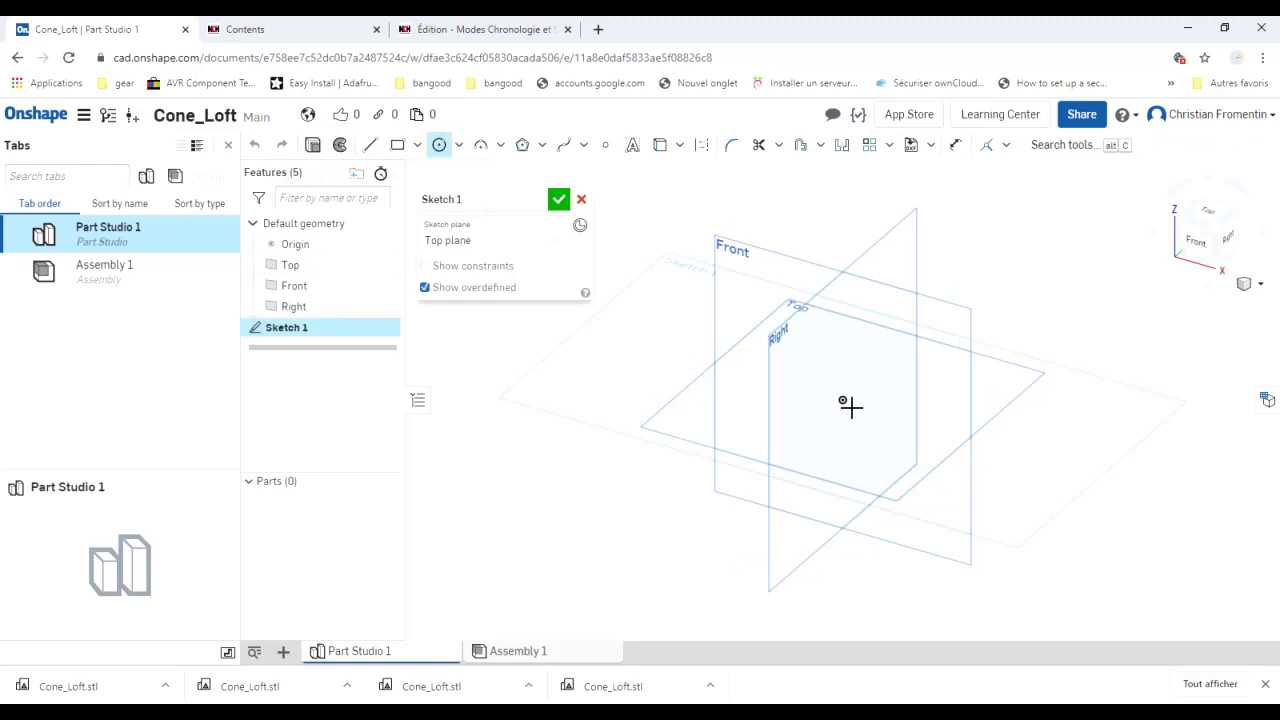
click(842, 400)
click(873, 432)
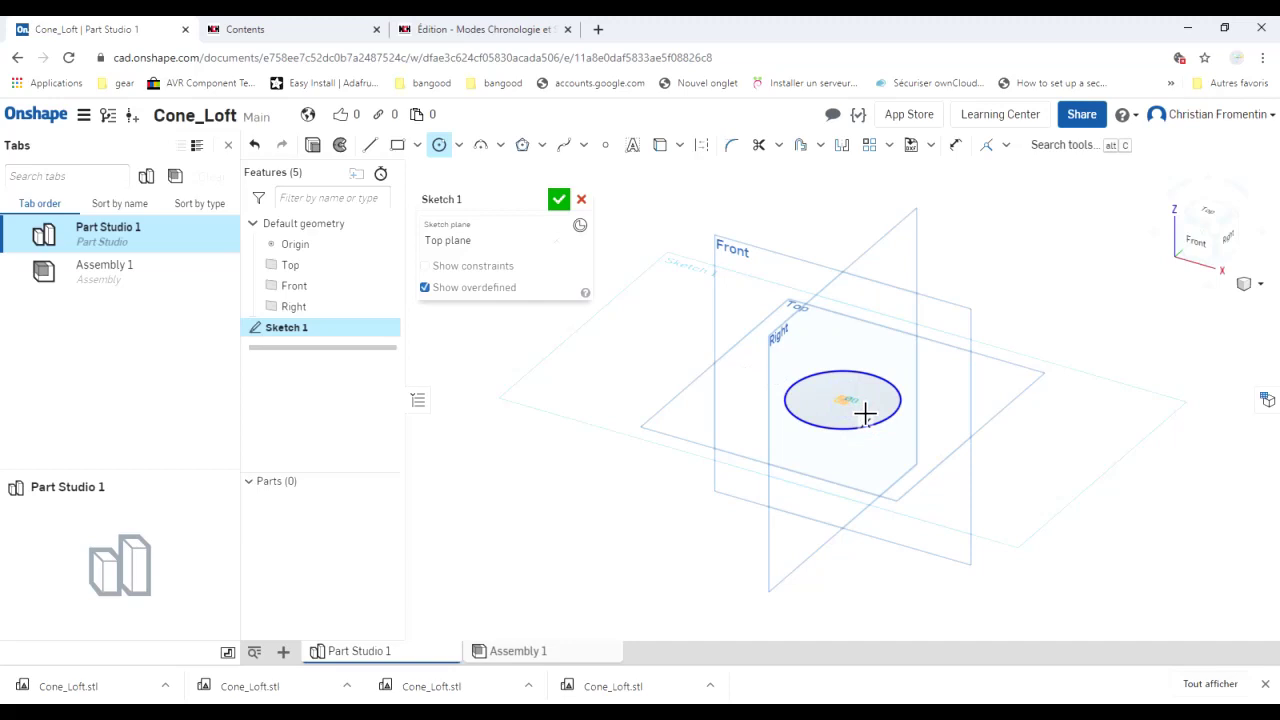
click(842, 400)
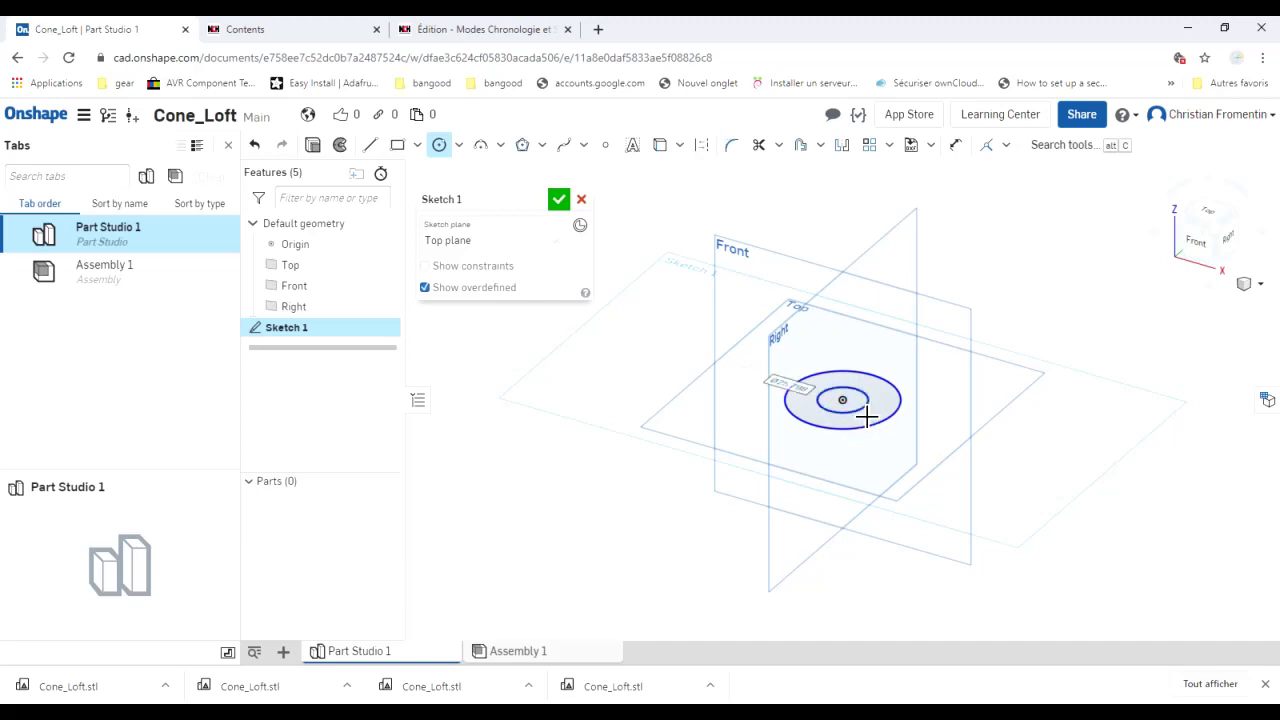
click(866, 417)
key(n)
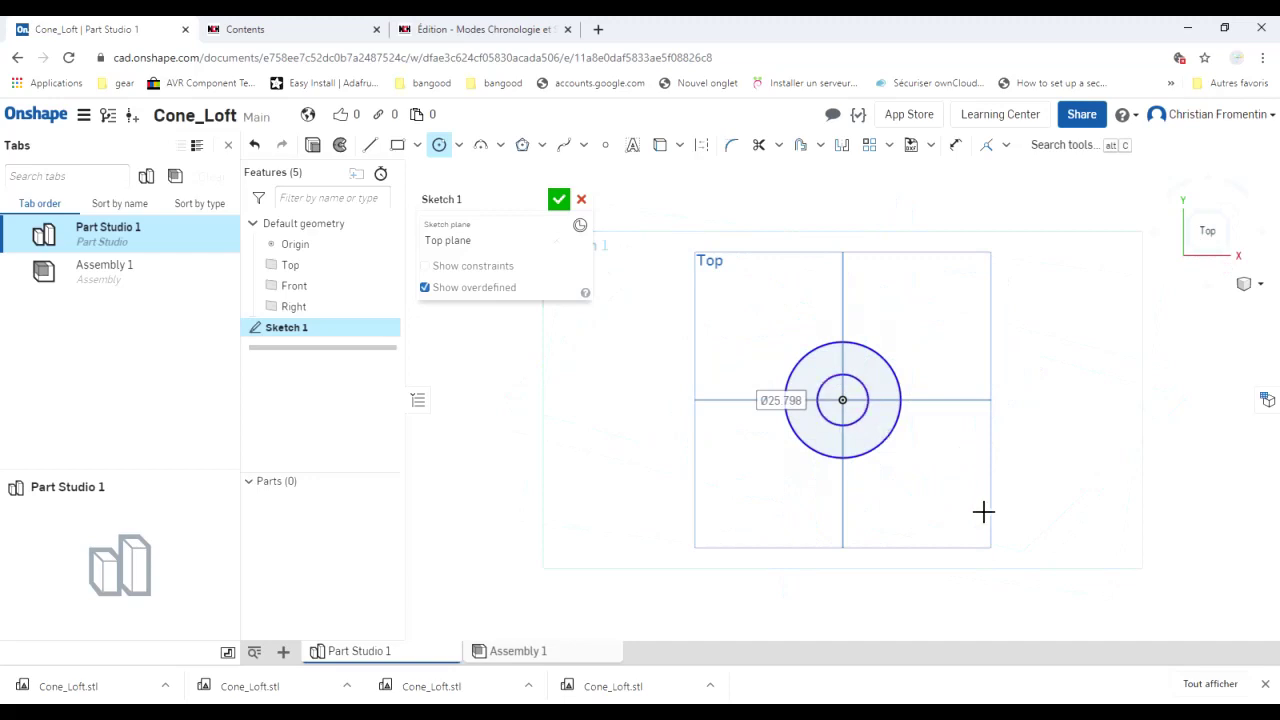
key(Escape)
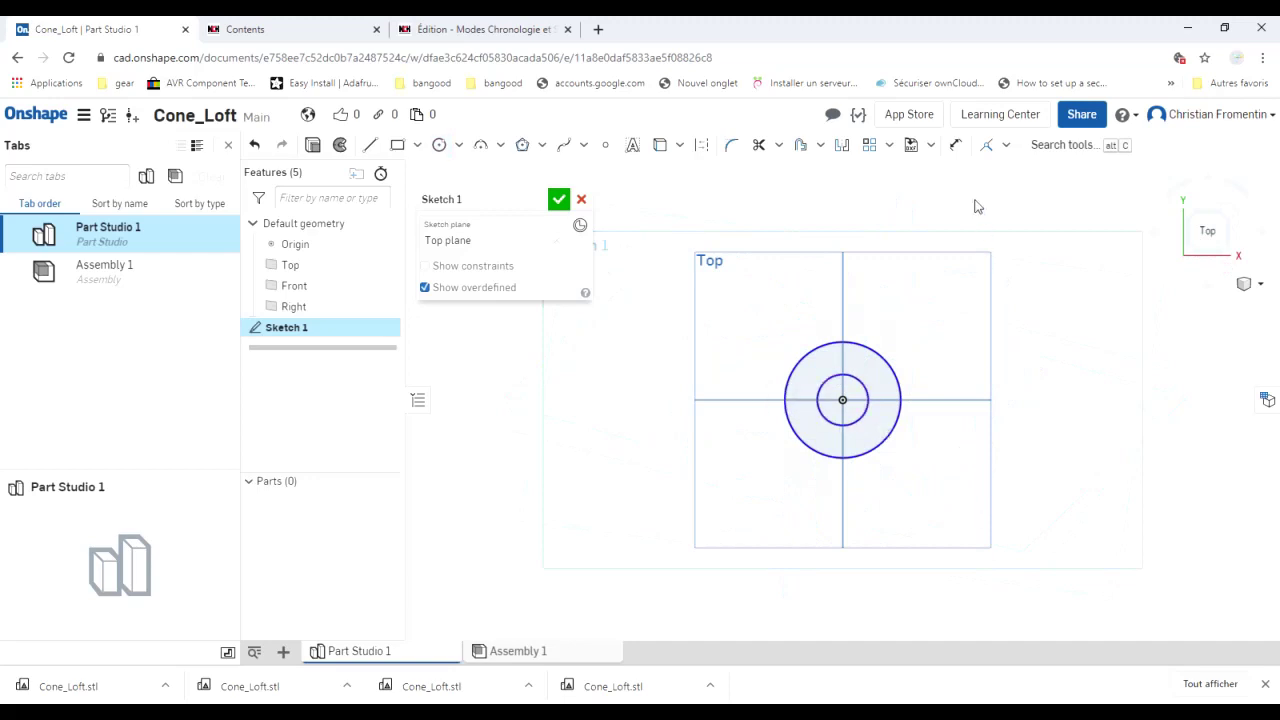
Draw a separate circle about 30 mm in diameter above and to the right of the concentric circles.
click(956, 147)
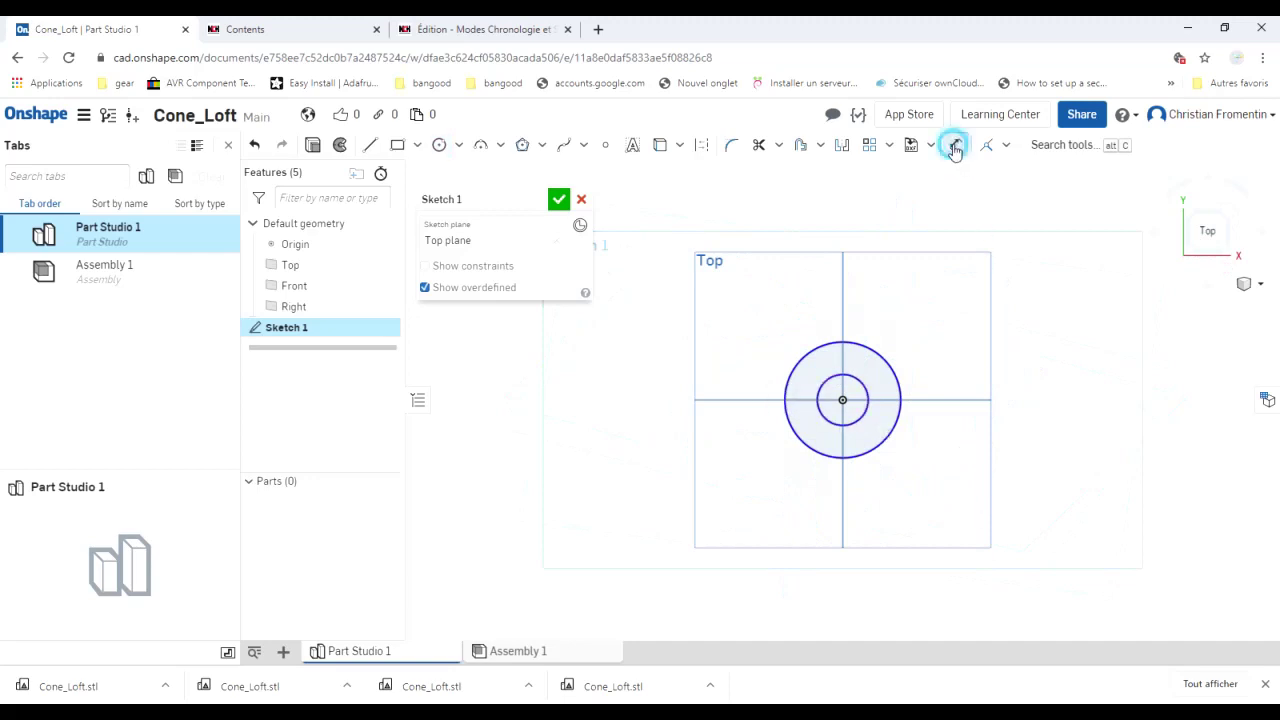
click(901, 382)
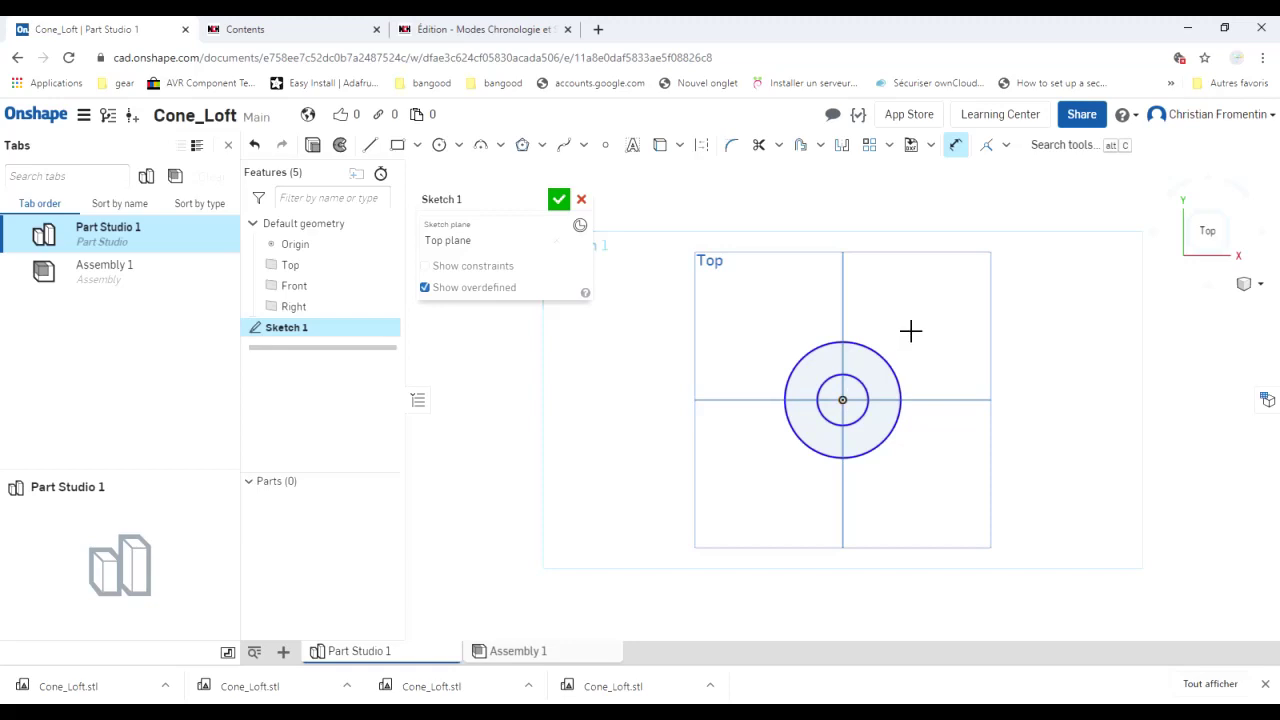
click(438, 145)
drag(883, 318, 905, 349)
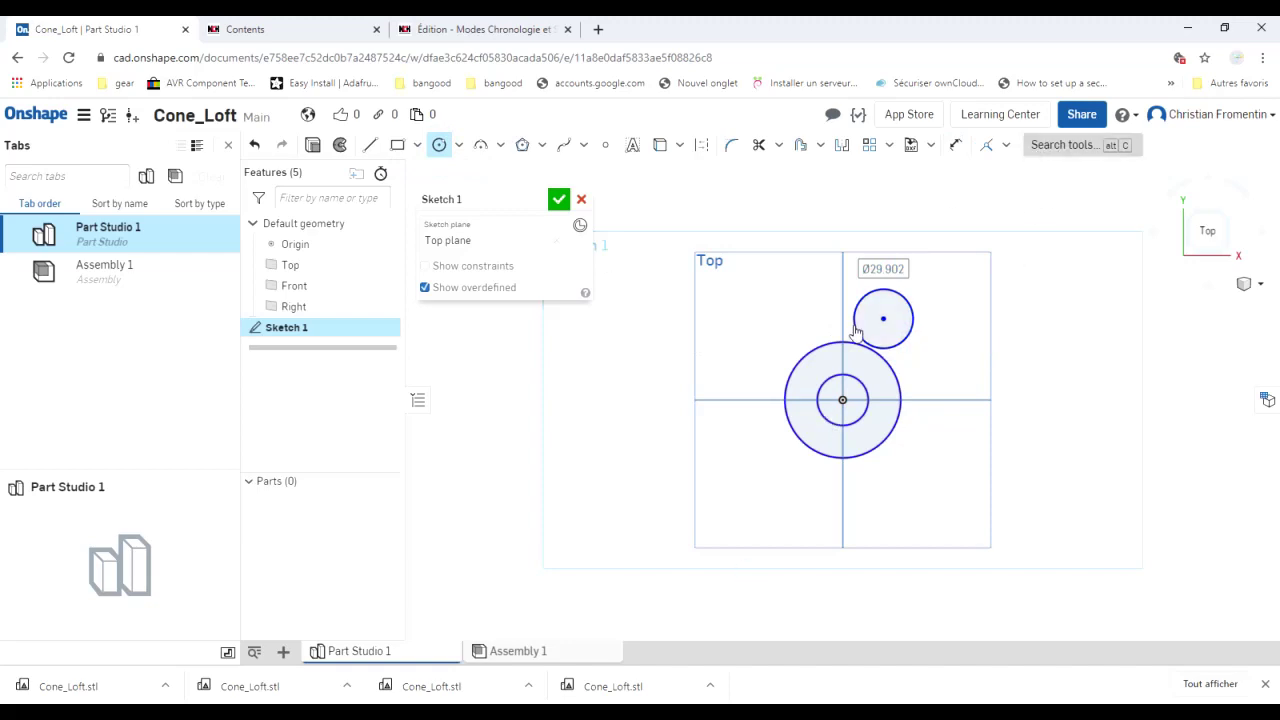
key(Escape)
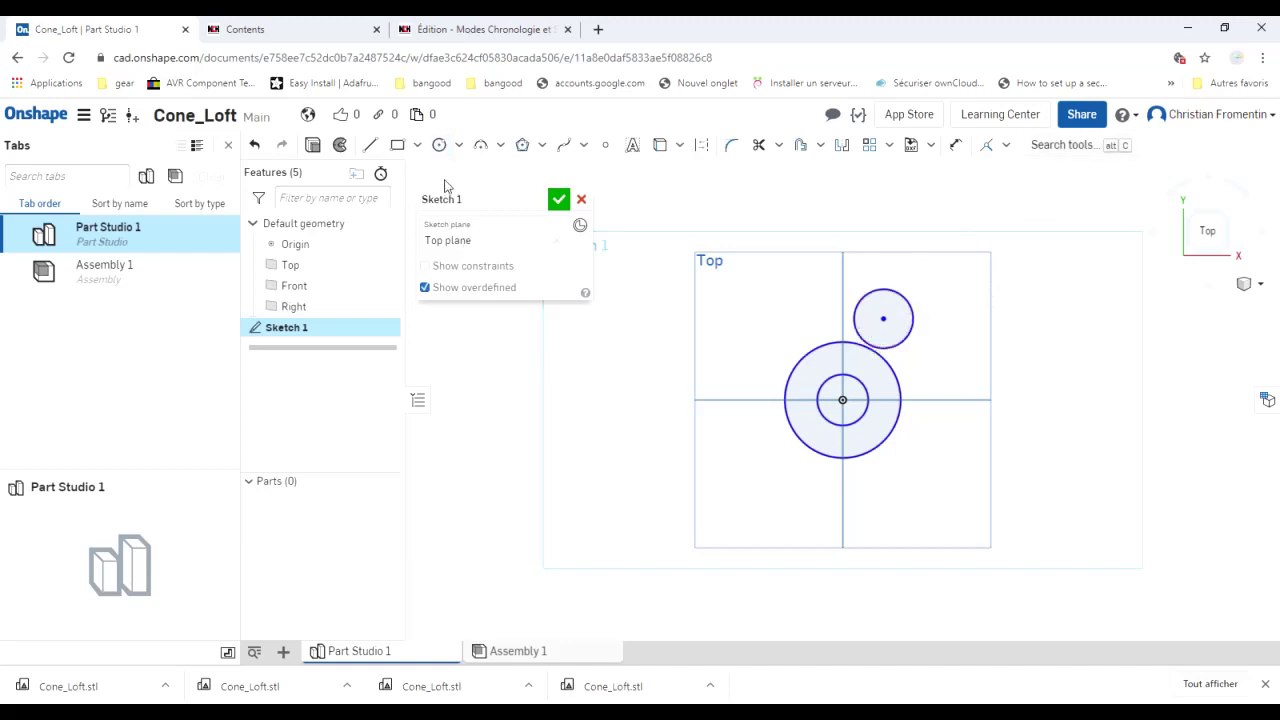
Make the separate circle concentric with the circles at the origin and check the sketch's displayed constraints.
click(1005, 145)
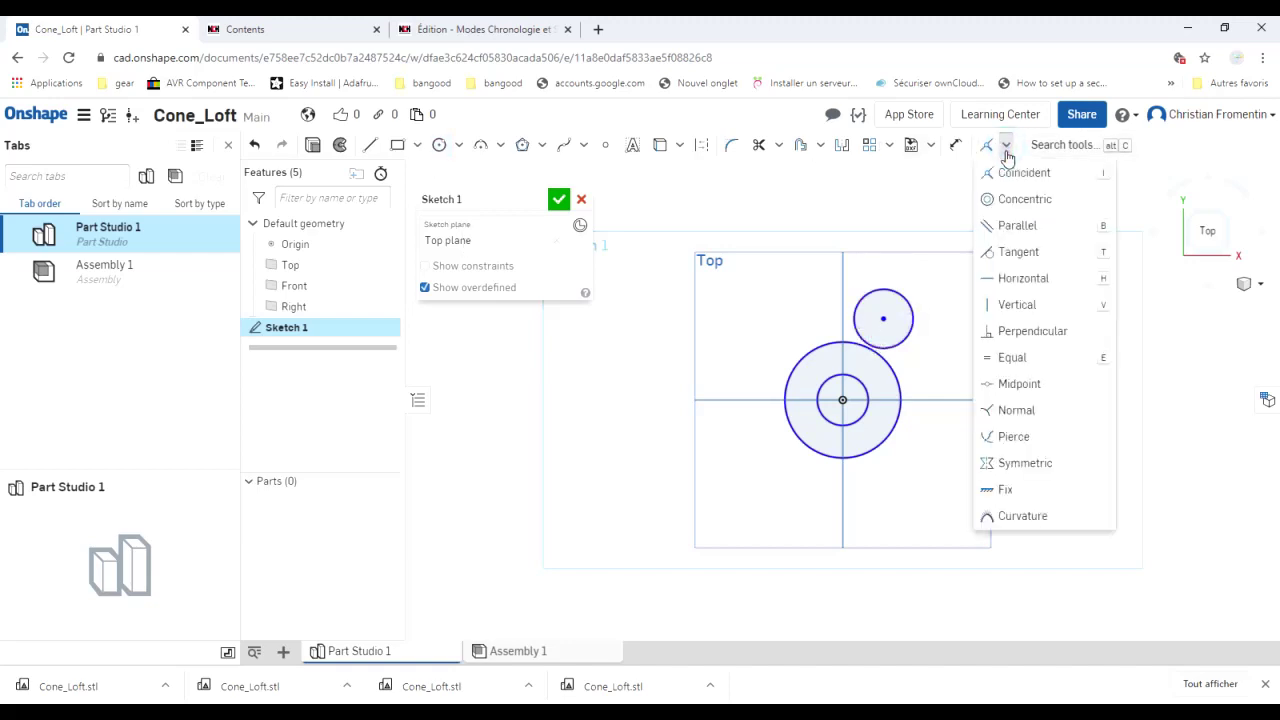
click(1012, 204)
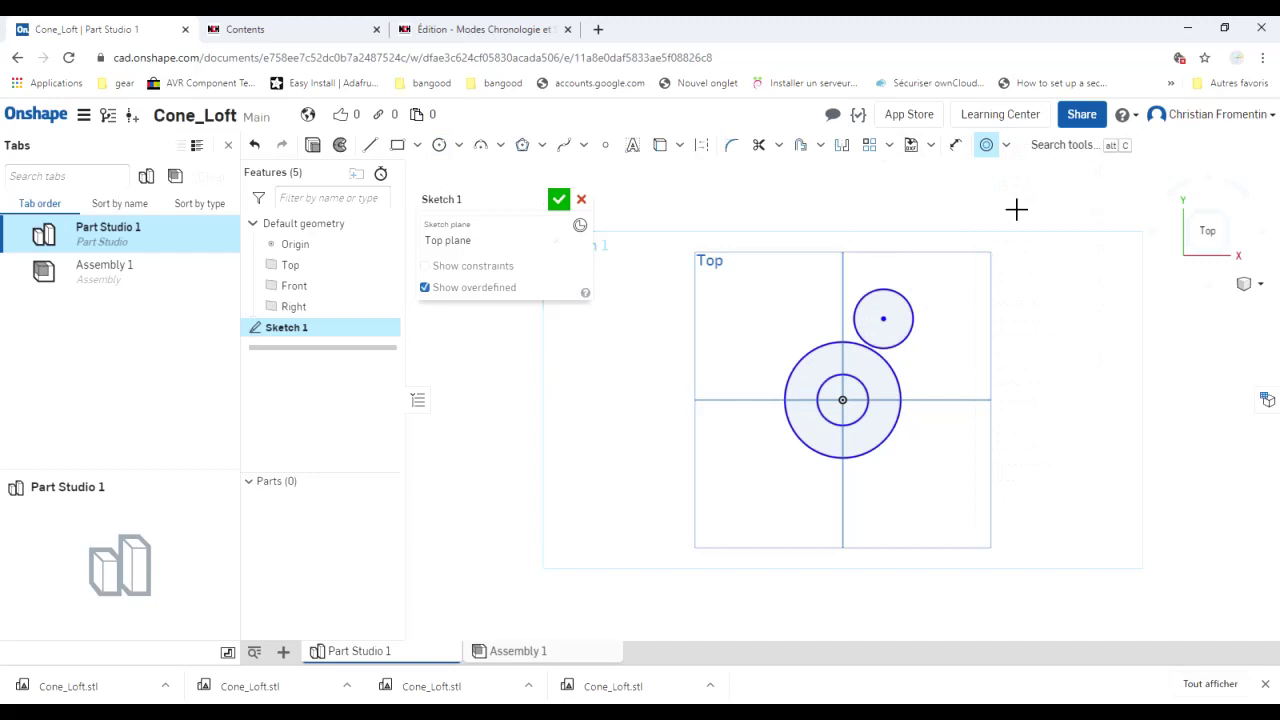
click(909, 308)
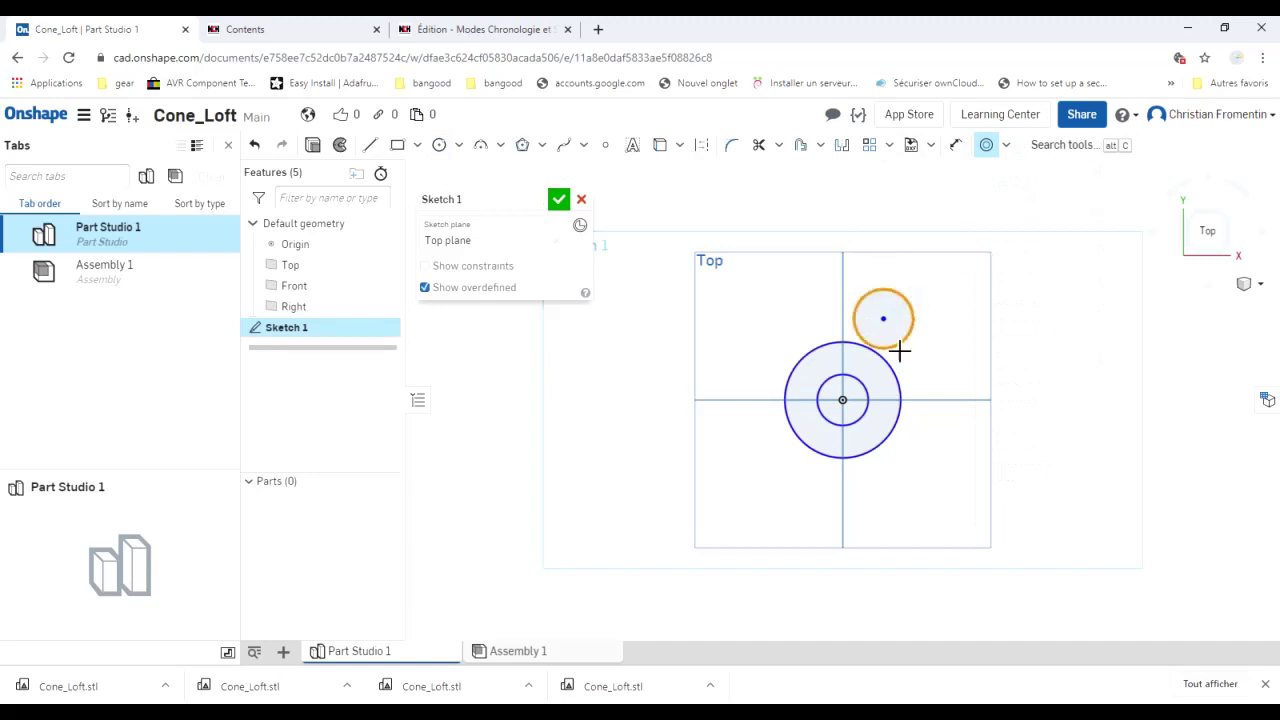
click(896, 372)
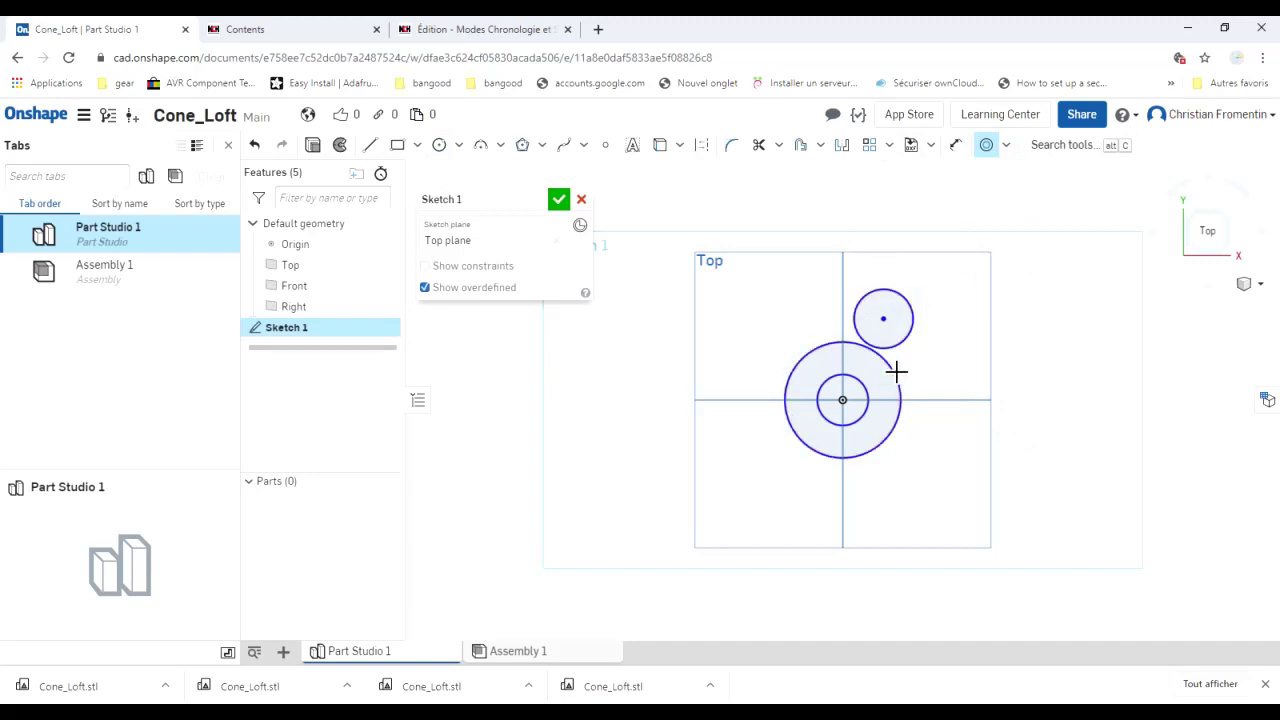
click(828, 423)
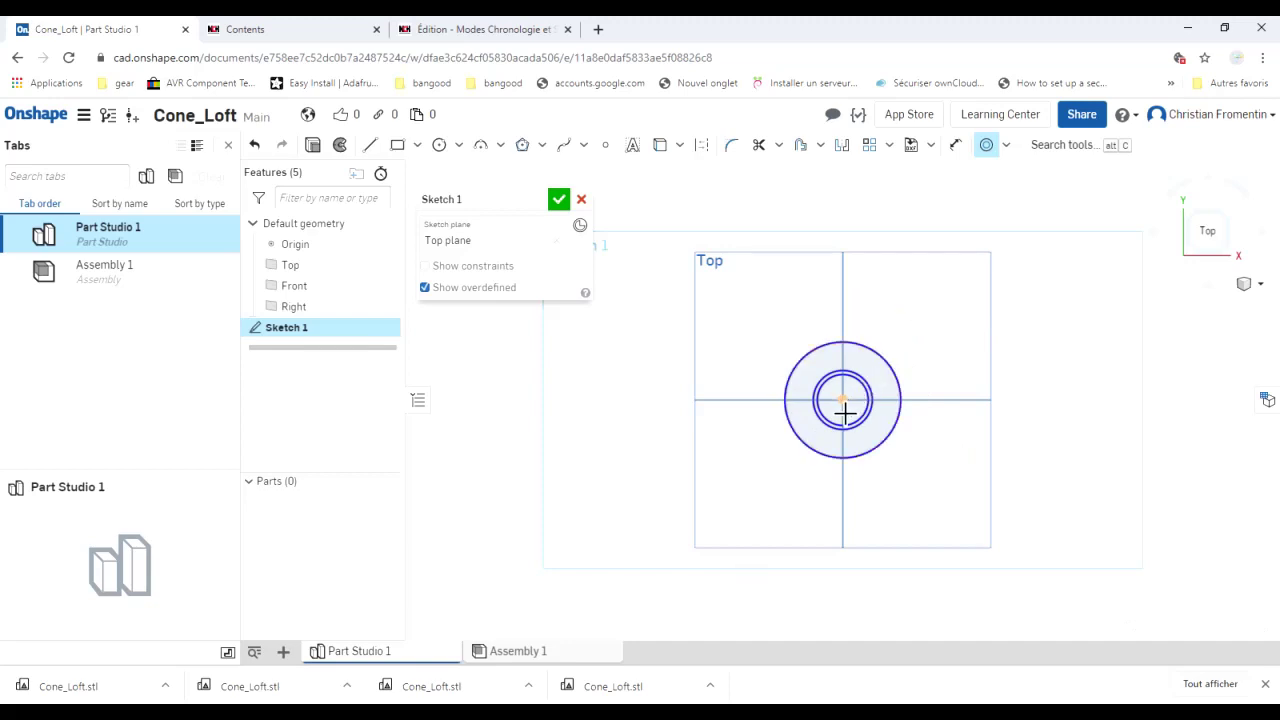
click(843, 376)
click(846, 404)
click(424, 266)
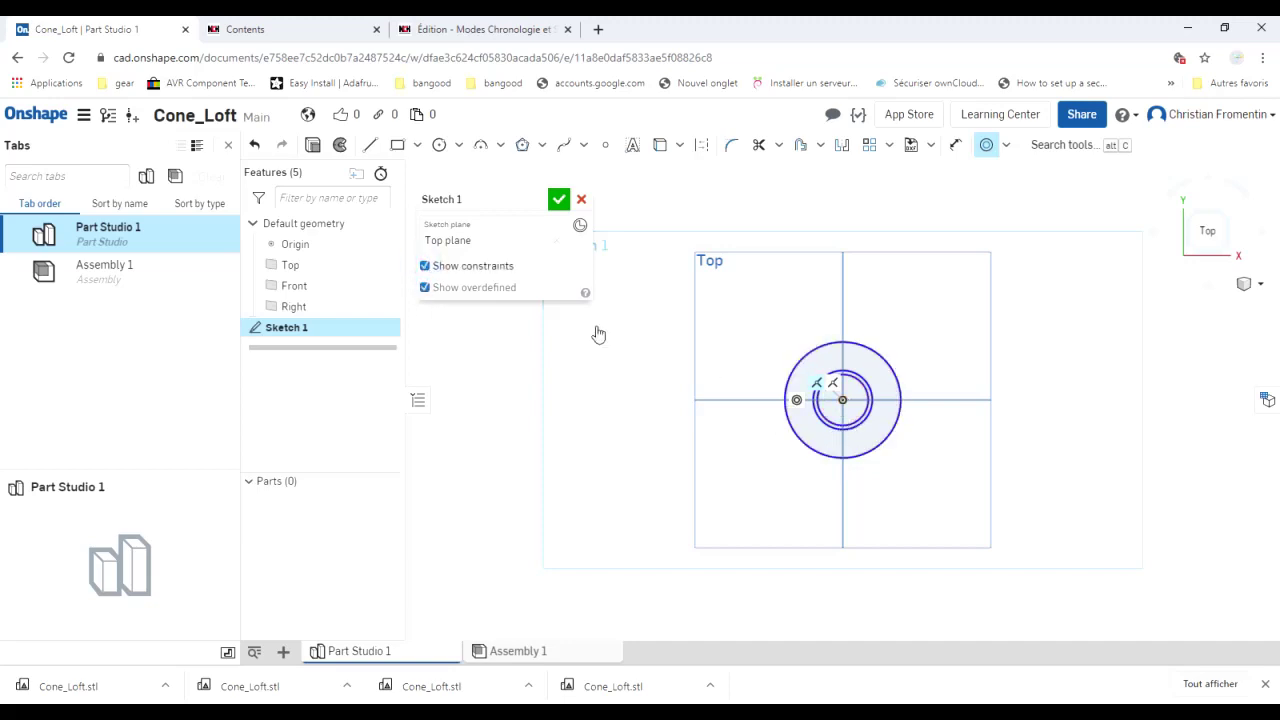
key(shift+c)
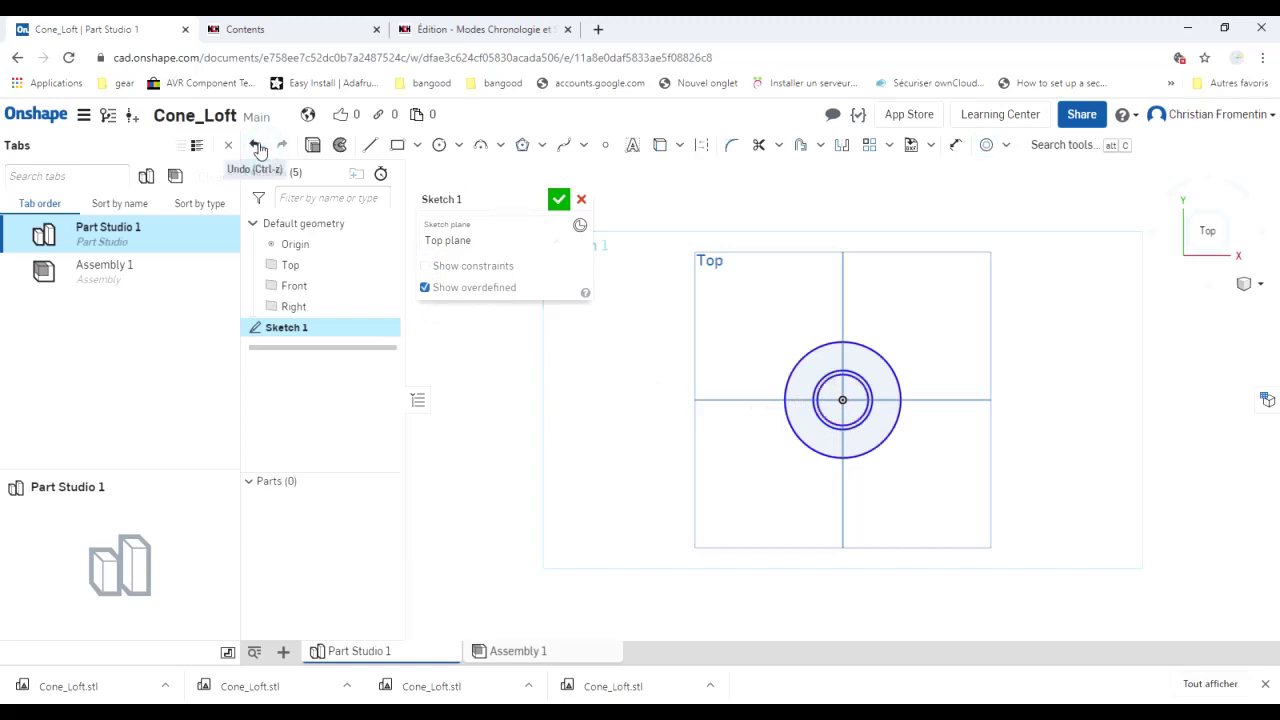
Undo the concentric constraint and the drawing of the separate third circle.
click(258, 148)
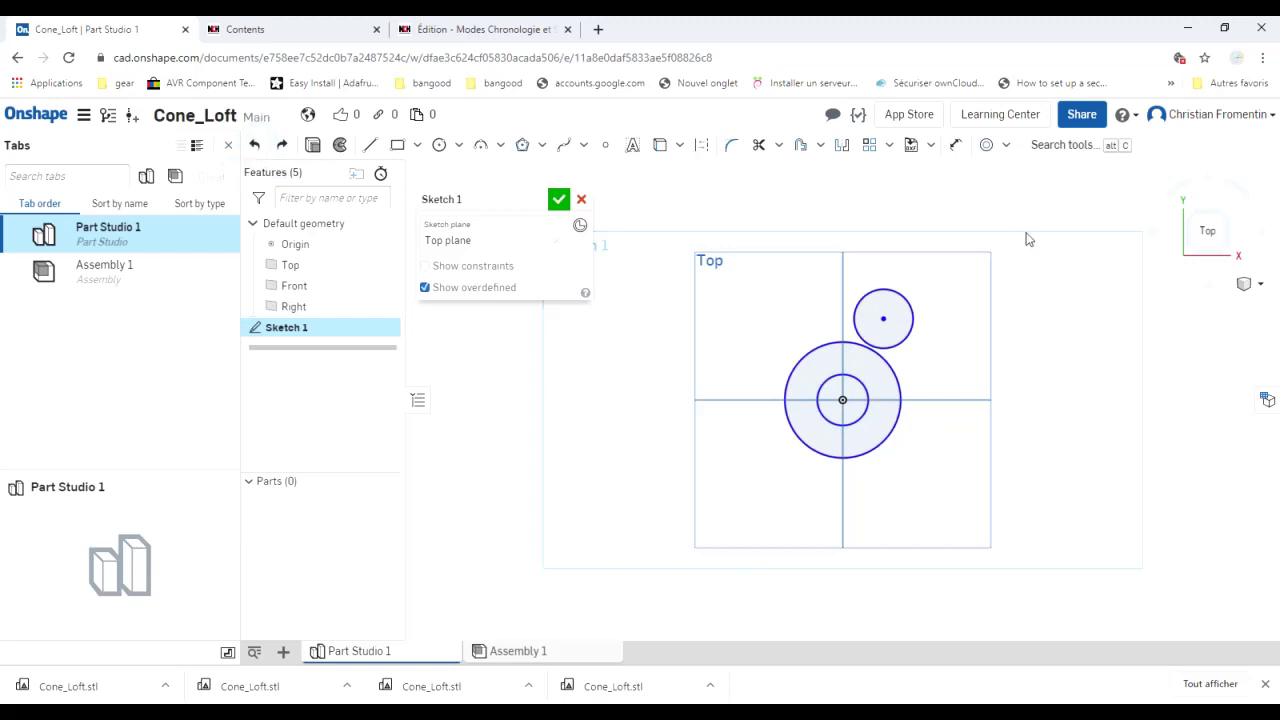
key(ctrl+z)
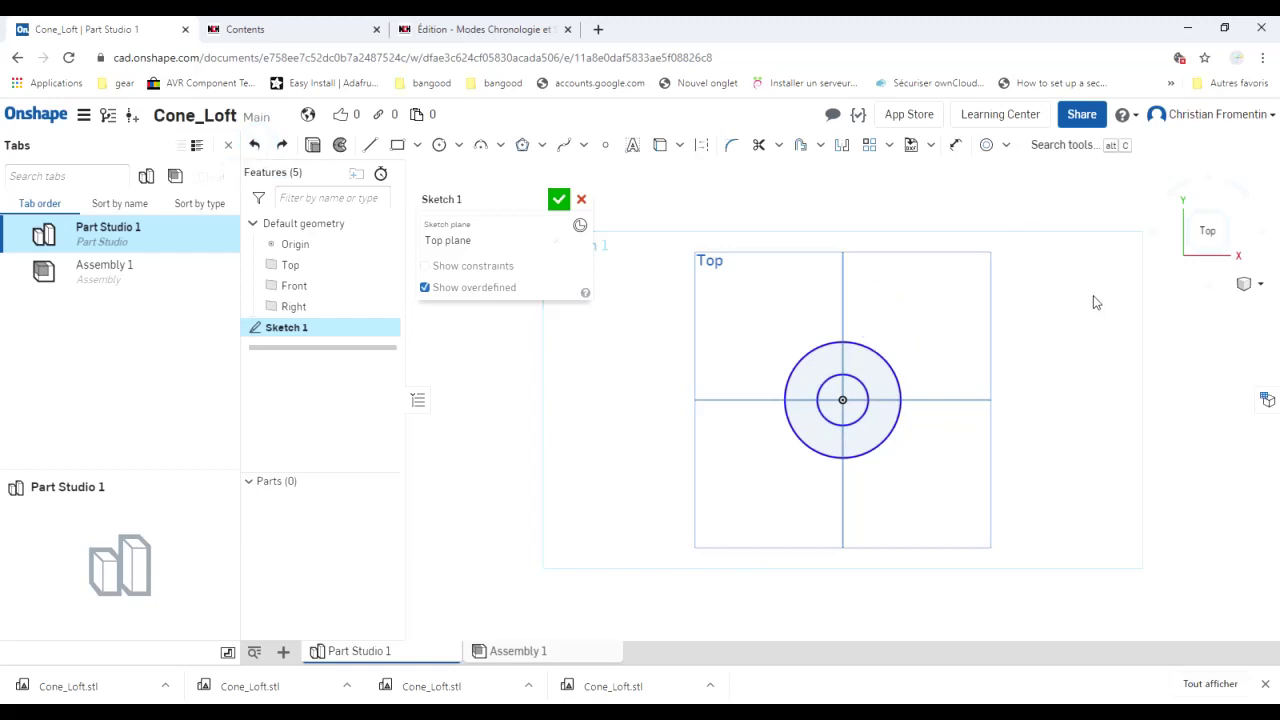
Dimension the outer circle of the Top plane sketch with a diameter of 80 mm.
click(957, 146)
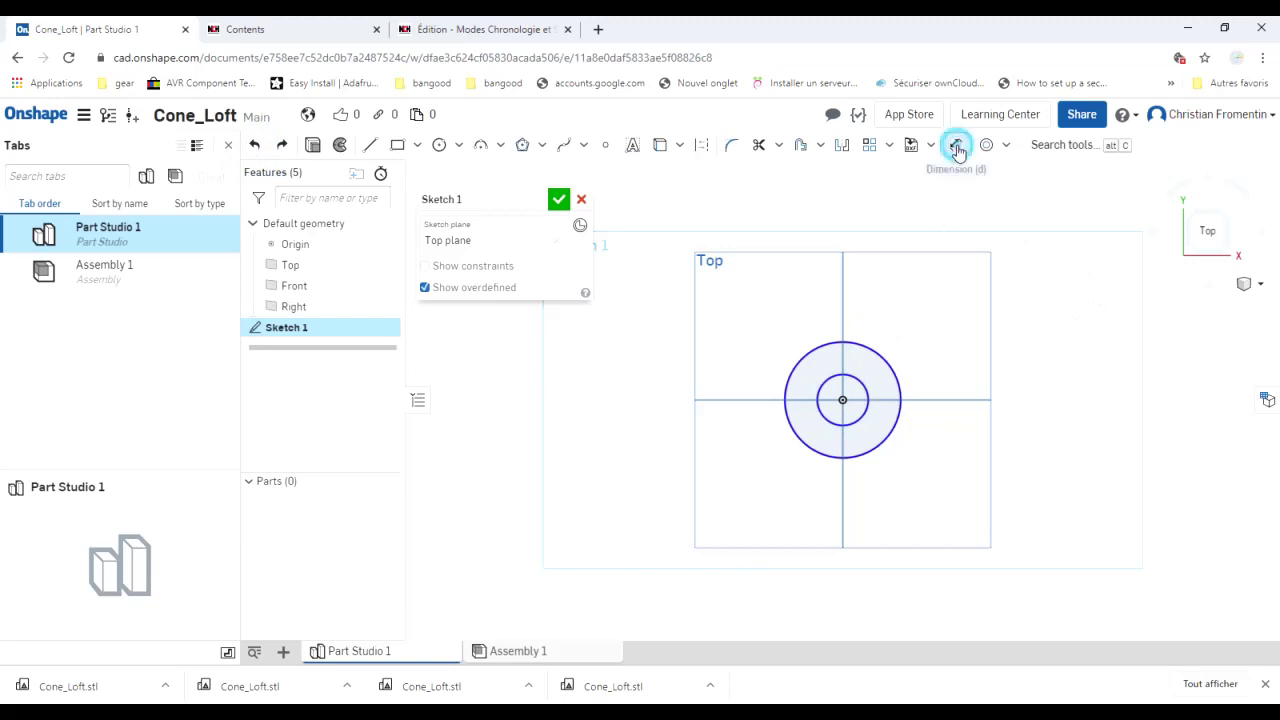
click(897, 374)
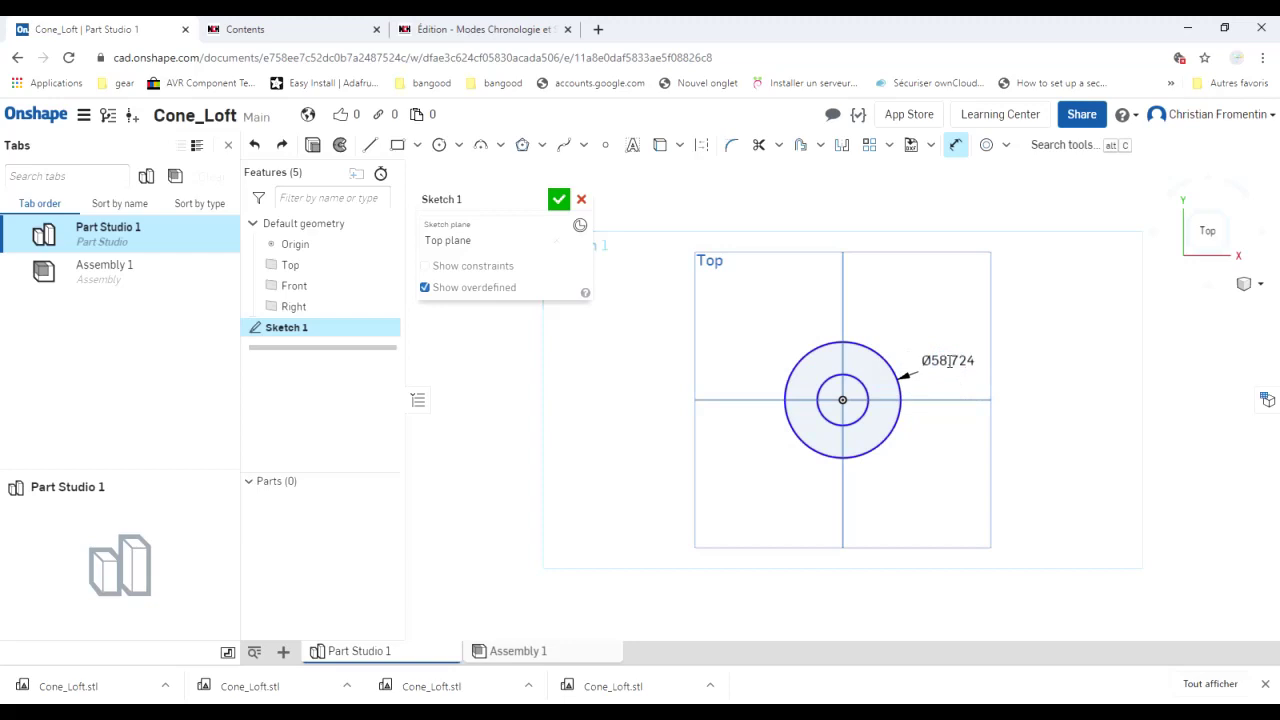
click(950, 362)
text(80)
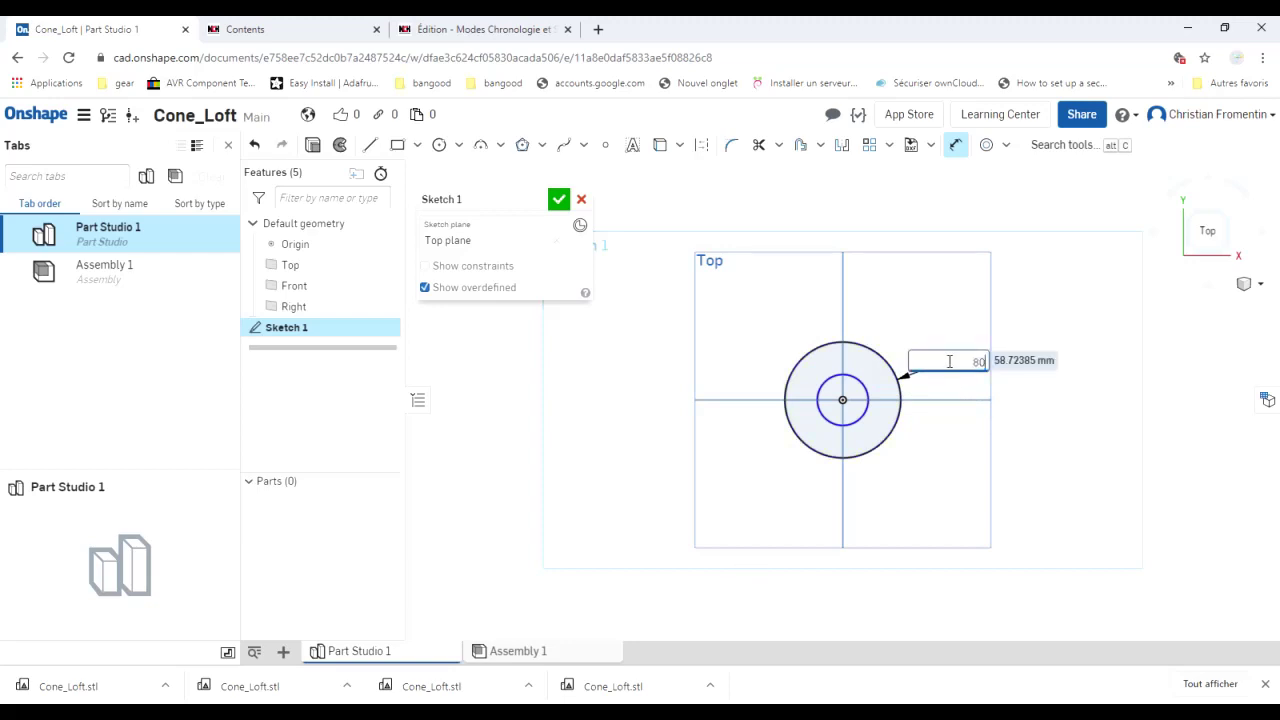
key(Return)
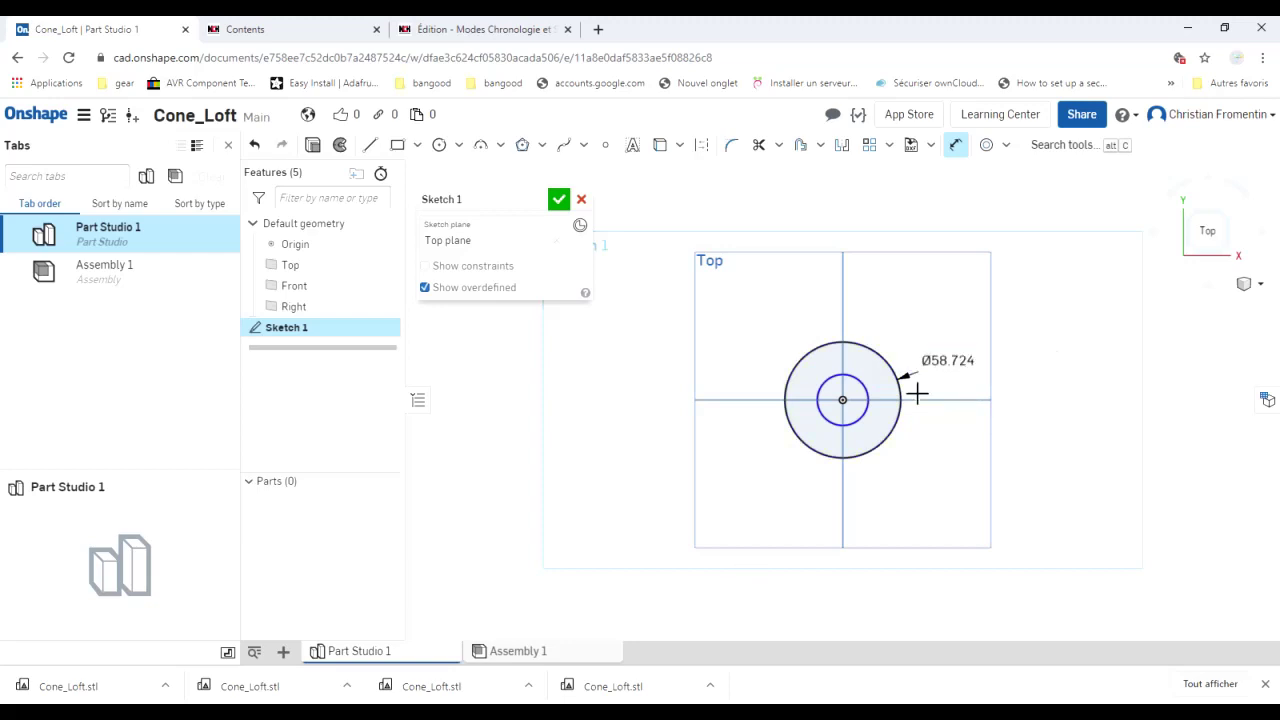
Dimension the inner circle with a diameter of 10 mm and finish the sketch on the Top plane.
click(871, 424)
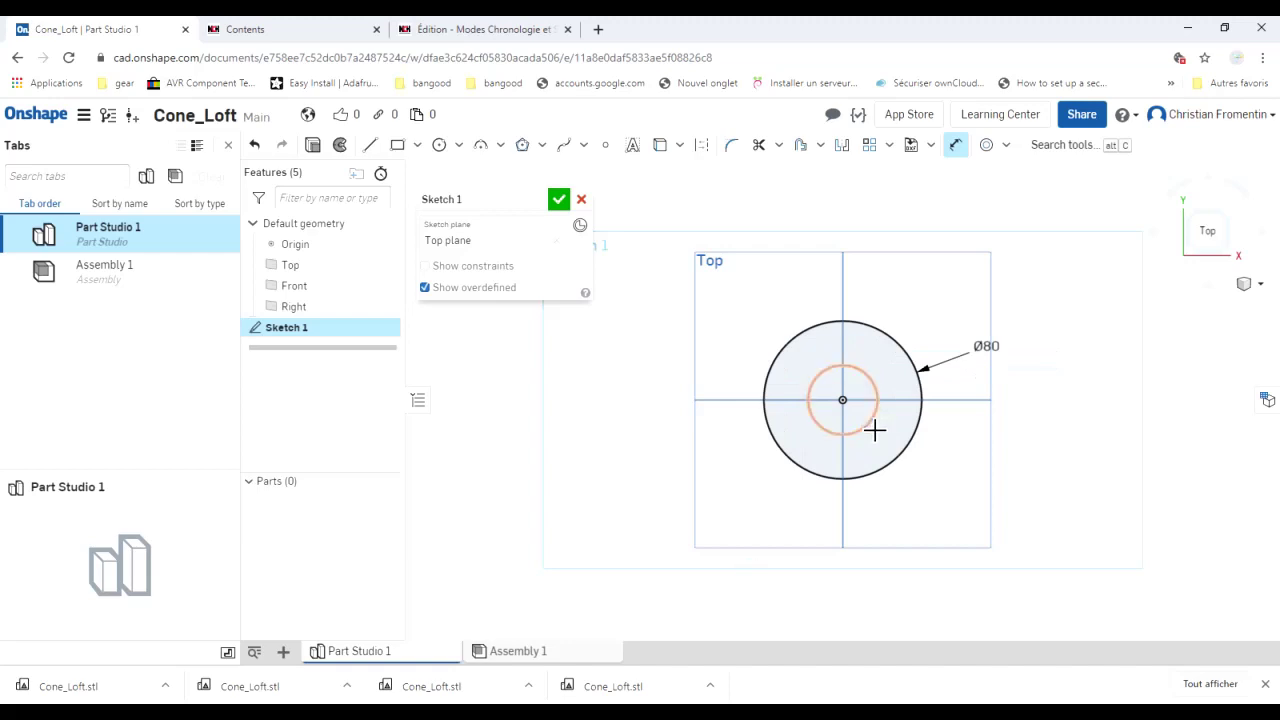
click(877, 431)
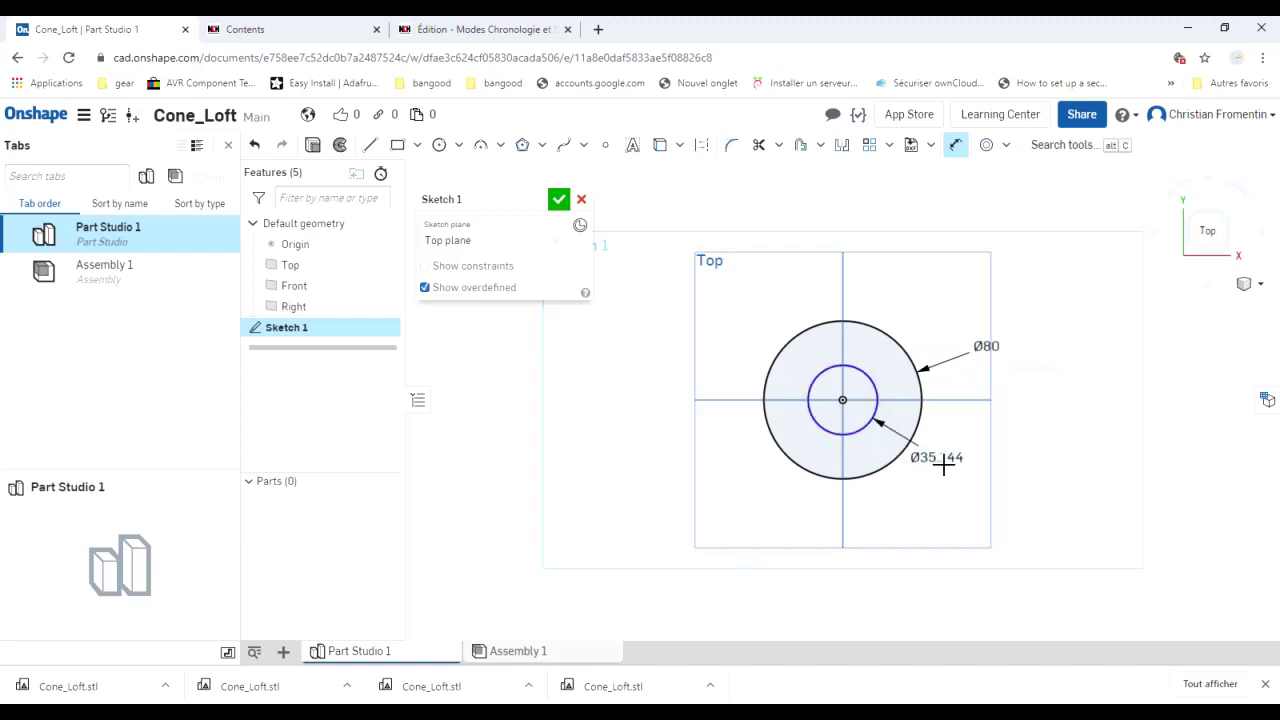
click(940, 462)
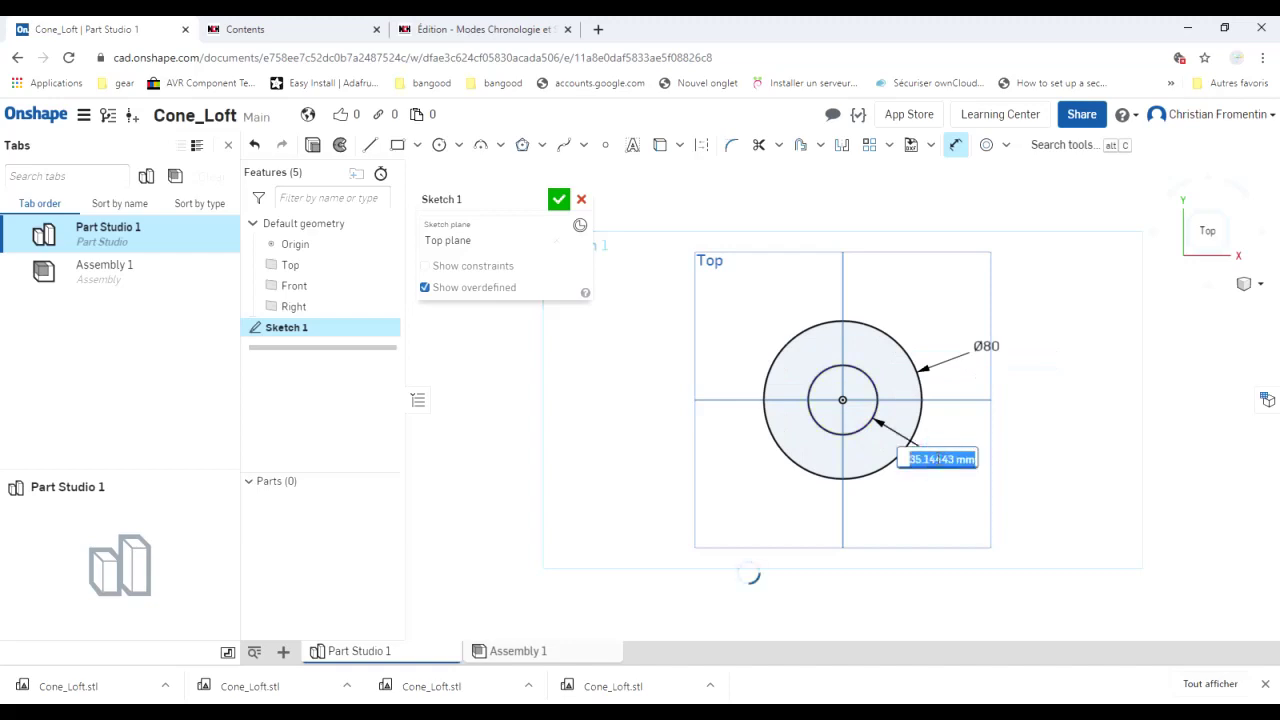
click(937, 459)
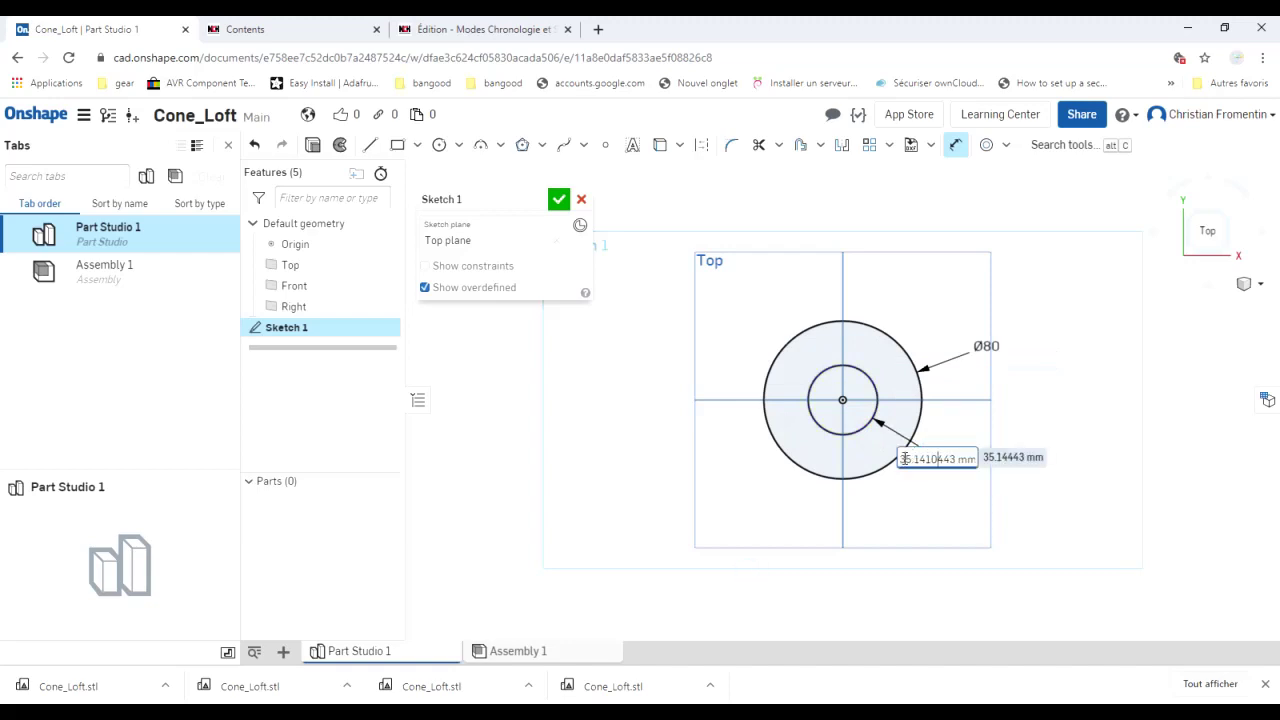
double_click(933, 459)
text(10)
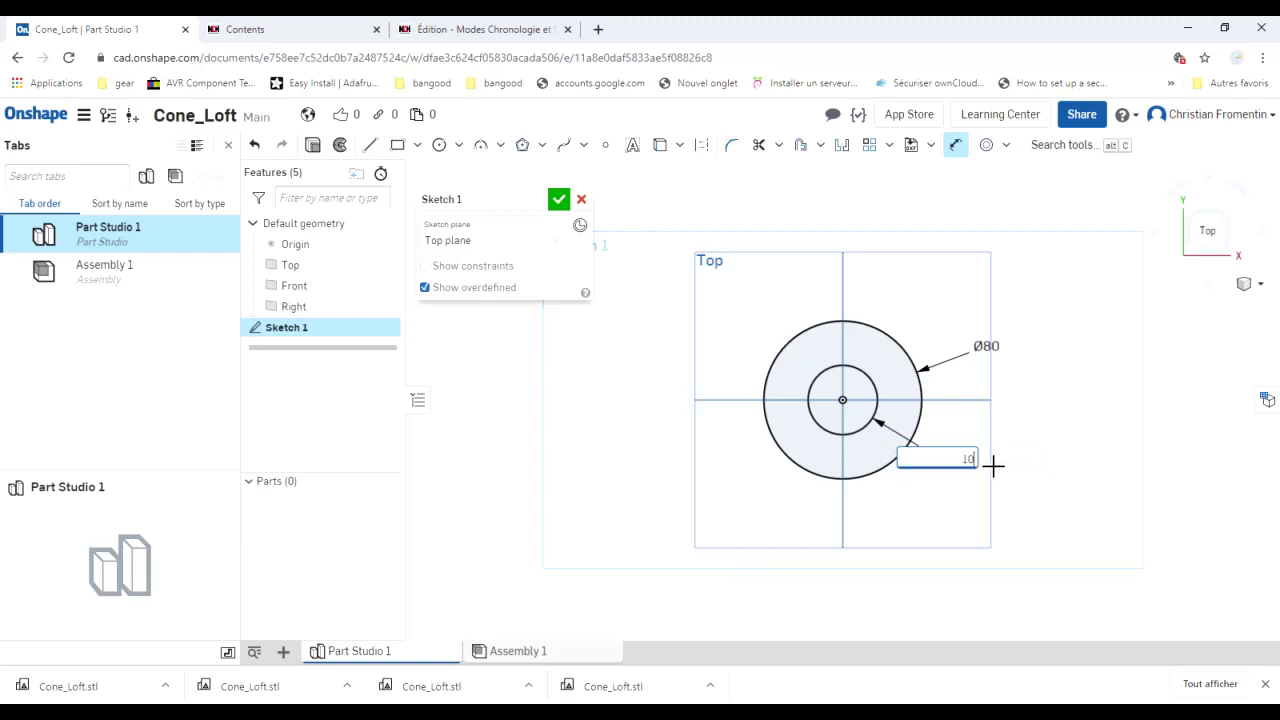
key(Escape)
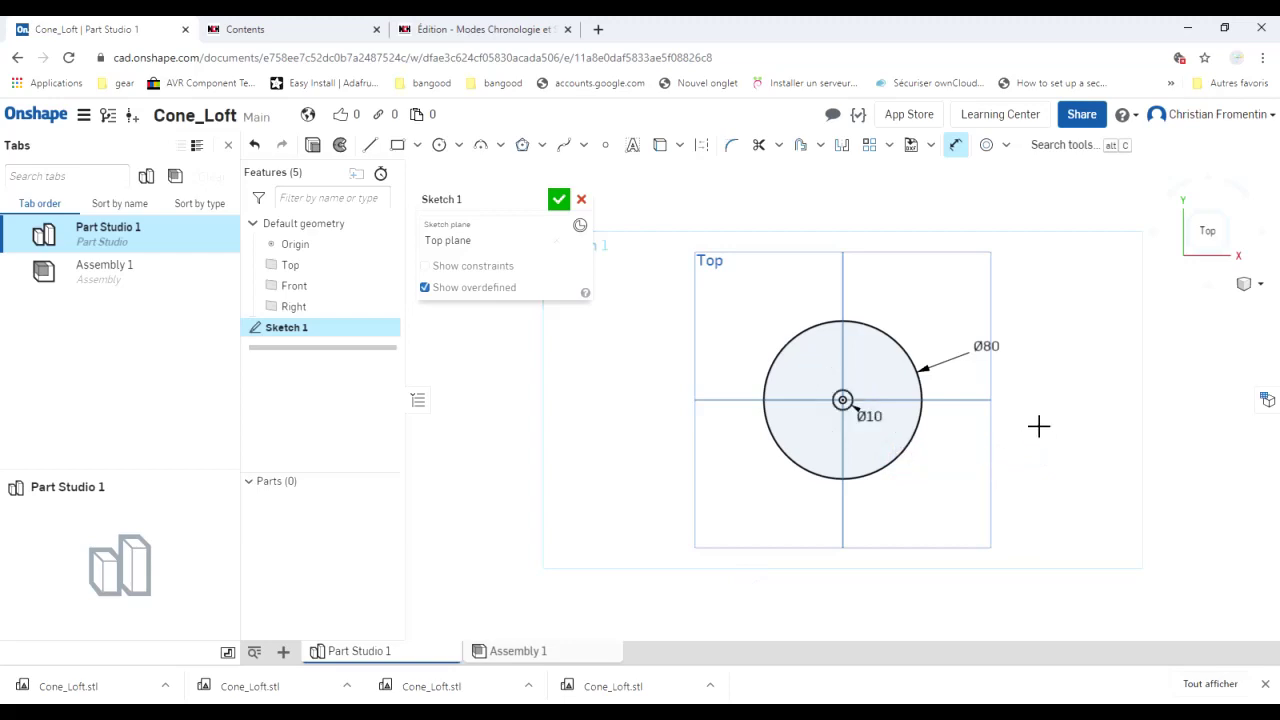
key(shift+1)
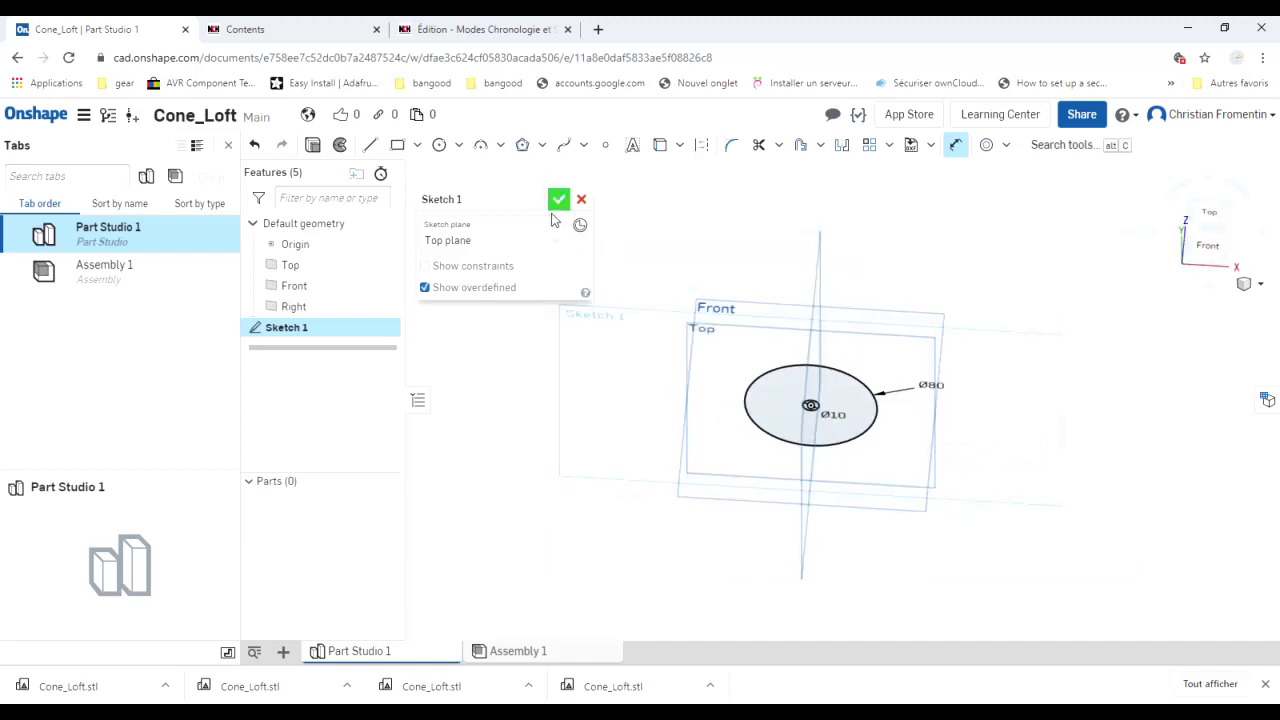
click(553, 207)
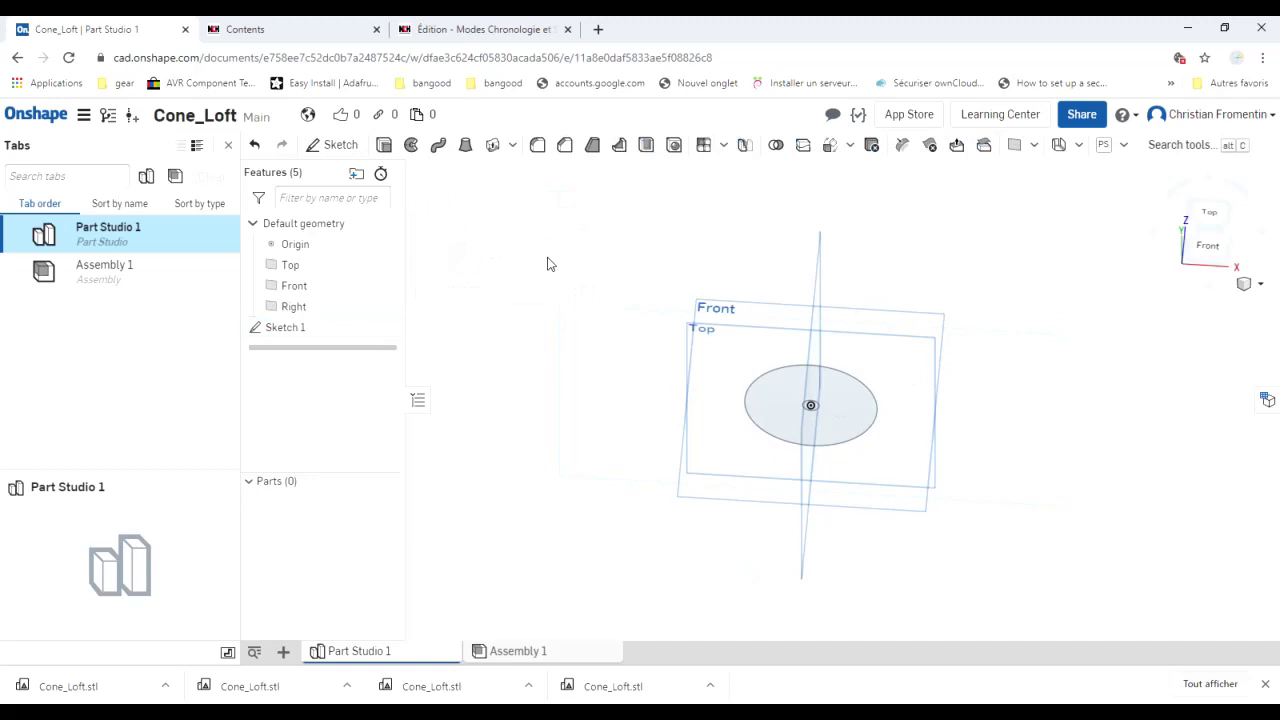
Create a construction plane offset 100 mm from the Top plane.
key(shift+7)
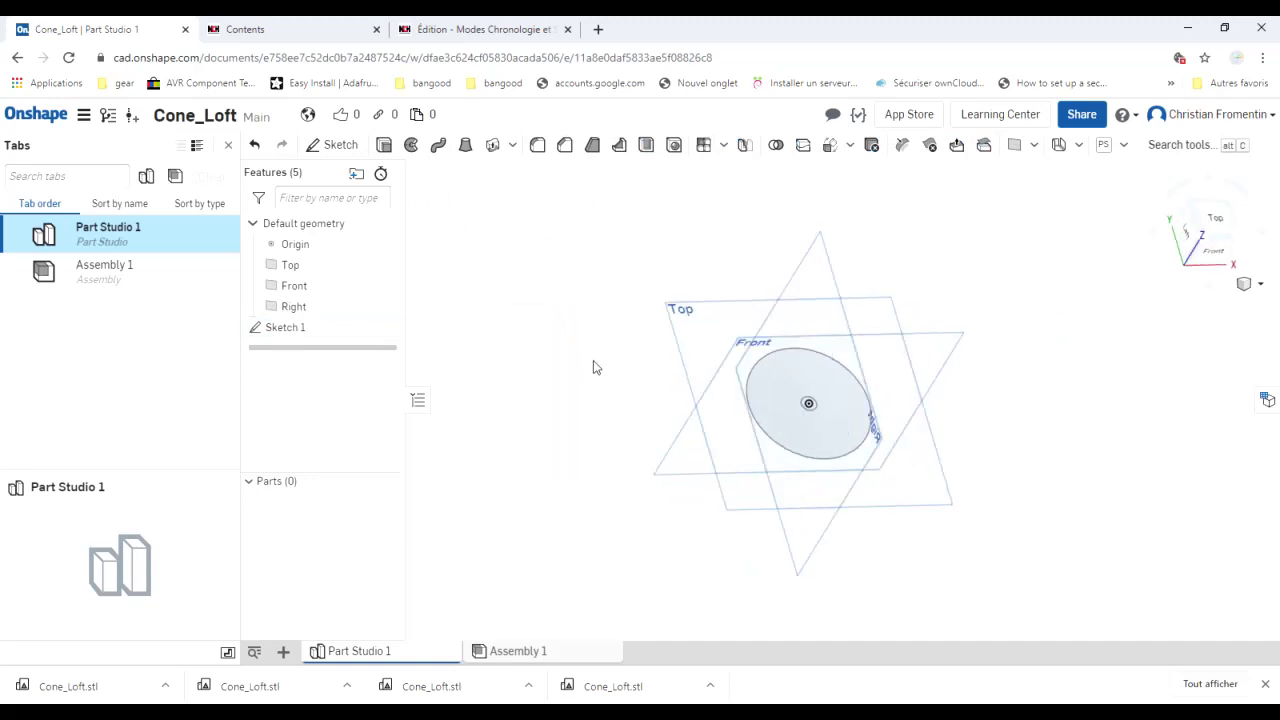
click(693, 342)
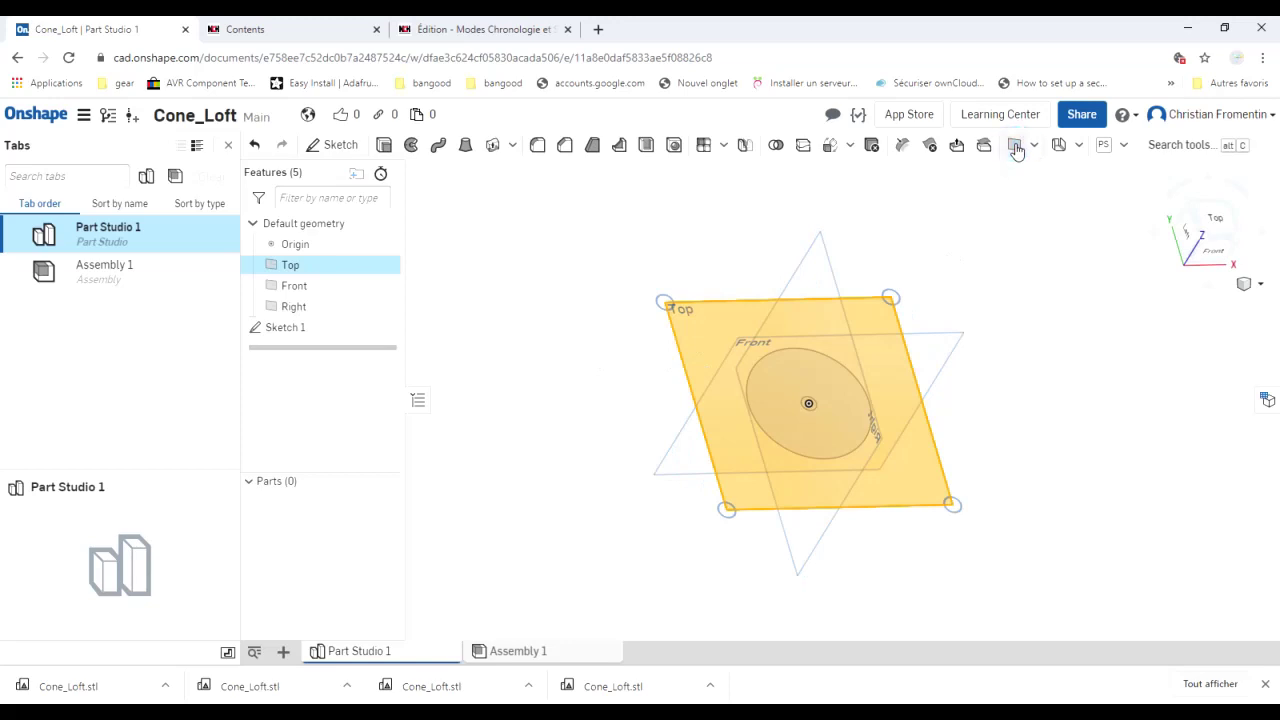
click(1015, 147)
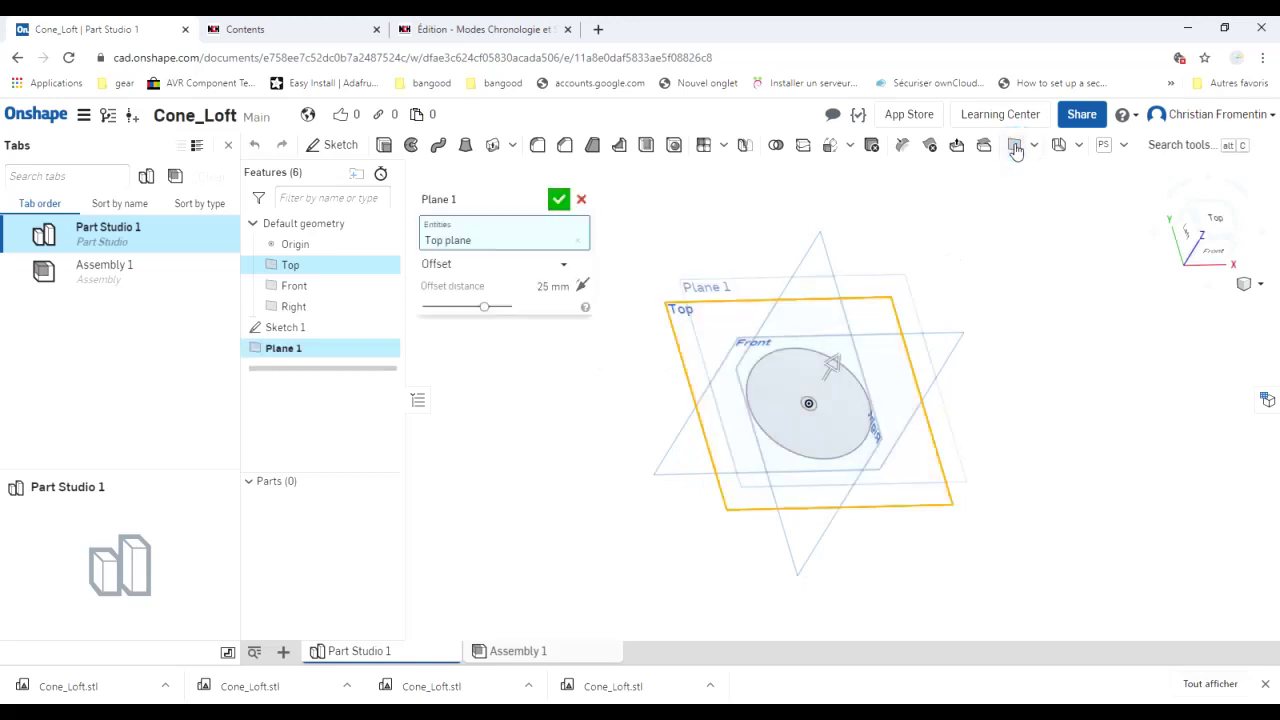
click(528, 285)
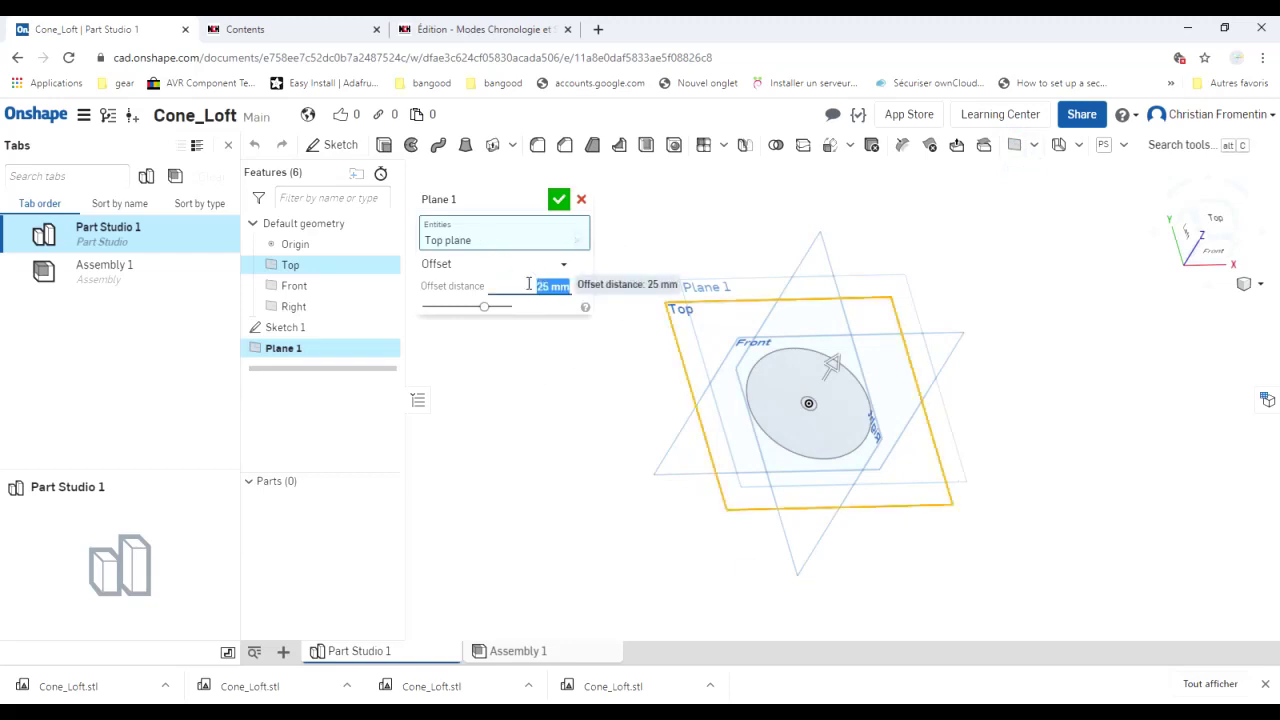
text(100)
key(Return)
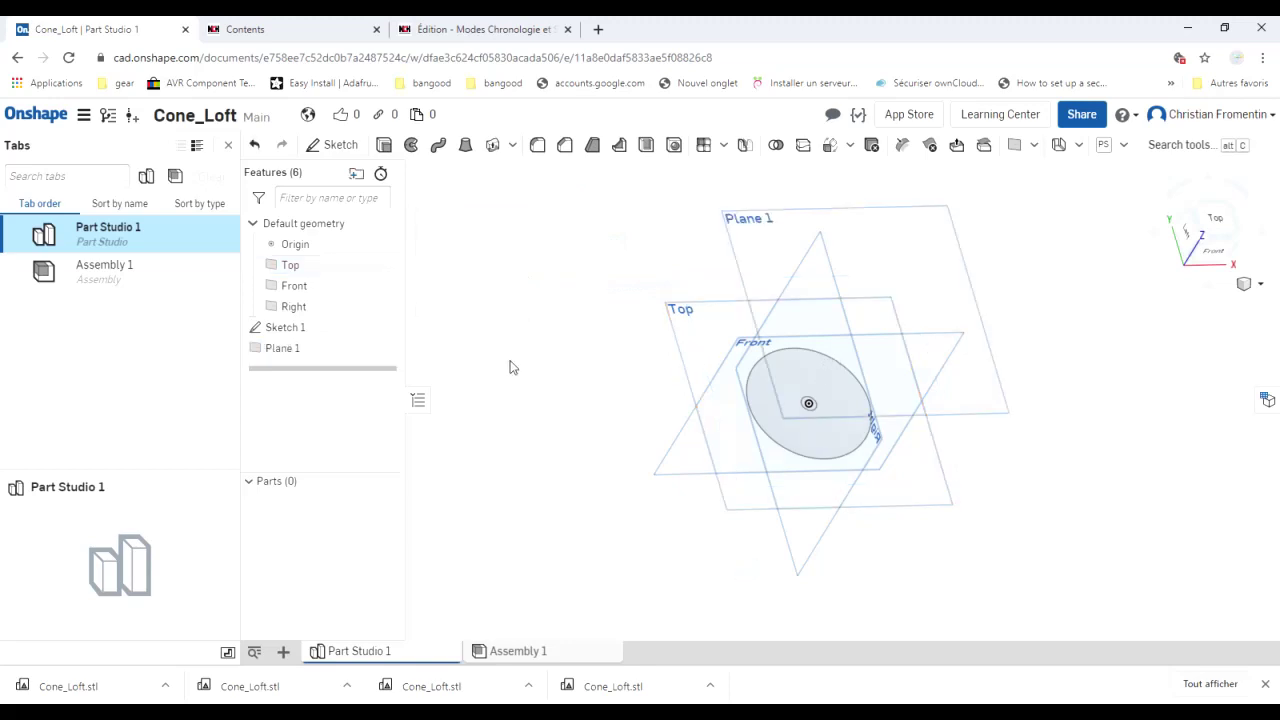
Start a sketch on the offset plane and draw a circle about 49 mm in diameter centred on the origin.
click(777, 246)
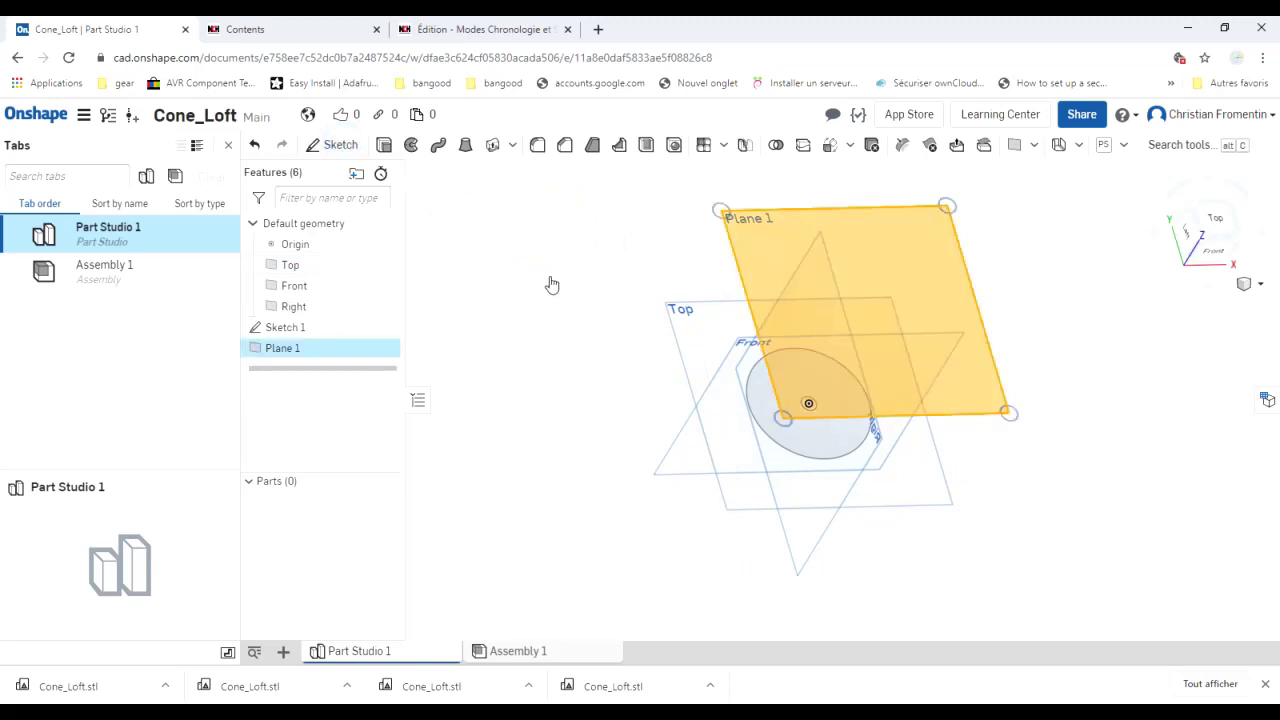
key(shift+s)
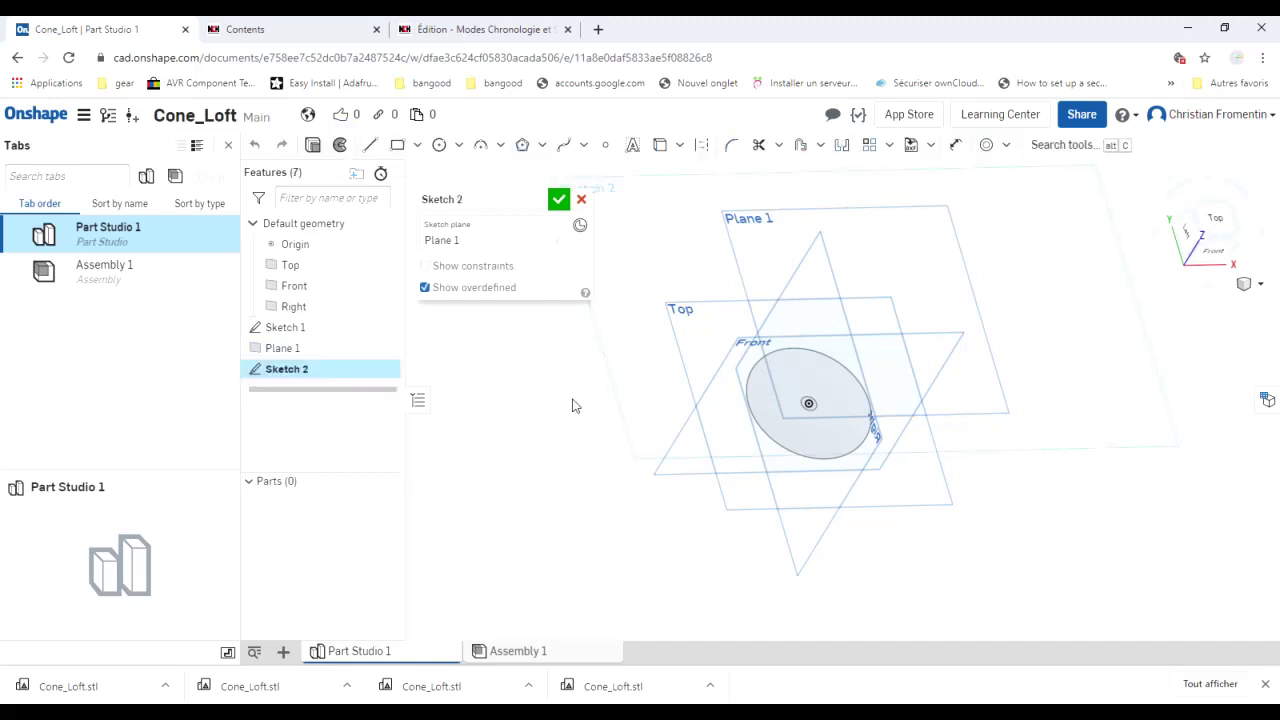
key(n)
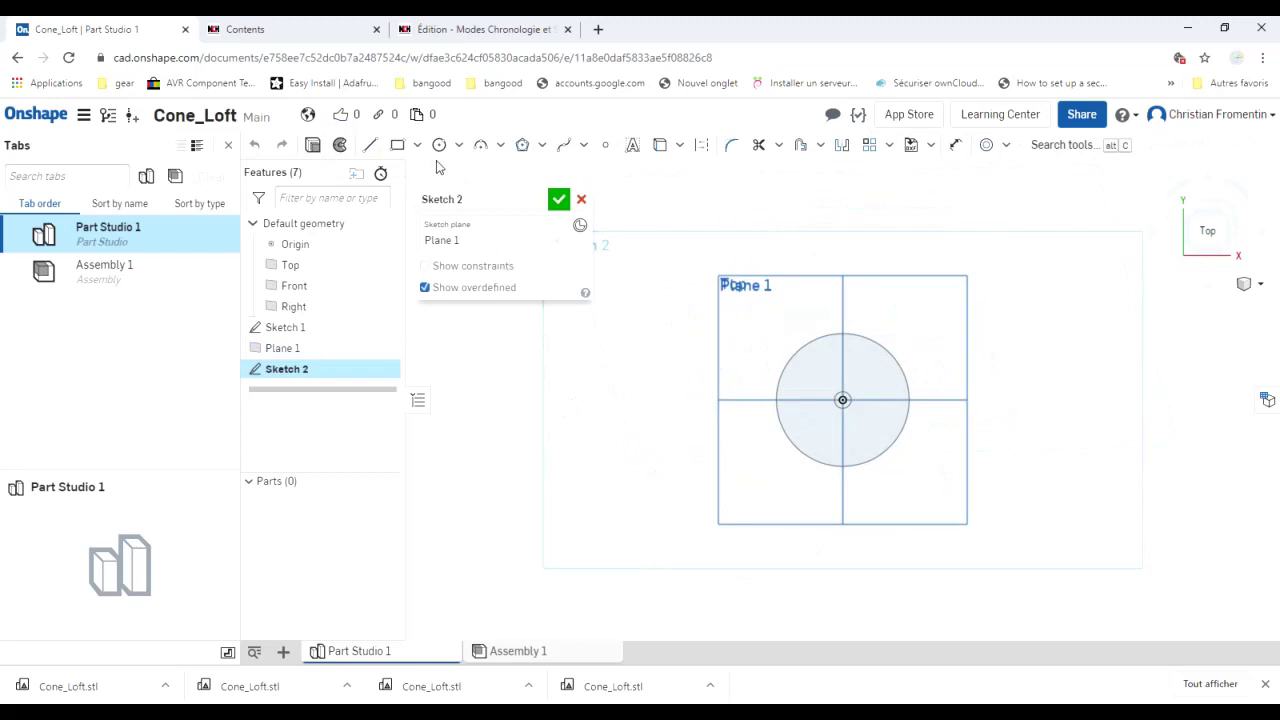
click(439, 145)
key(c)
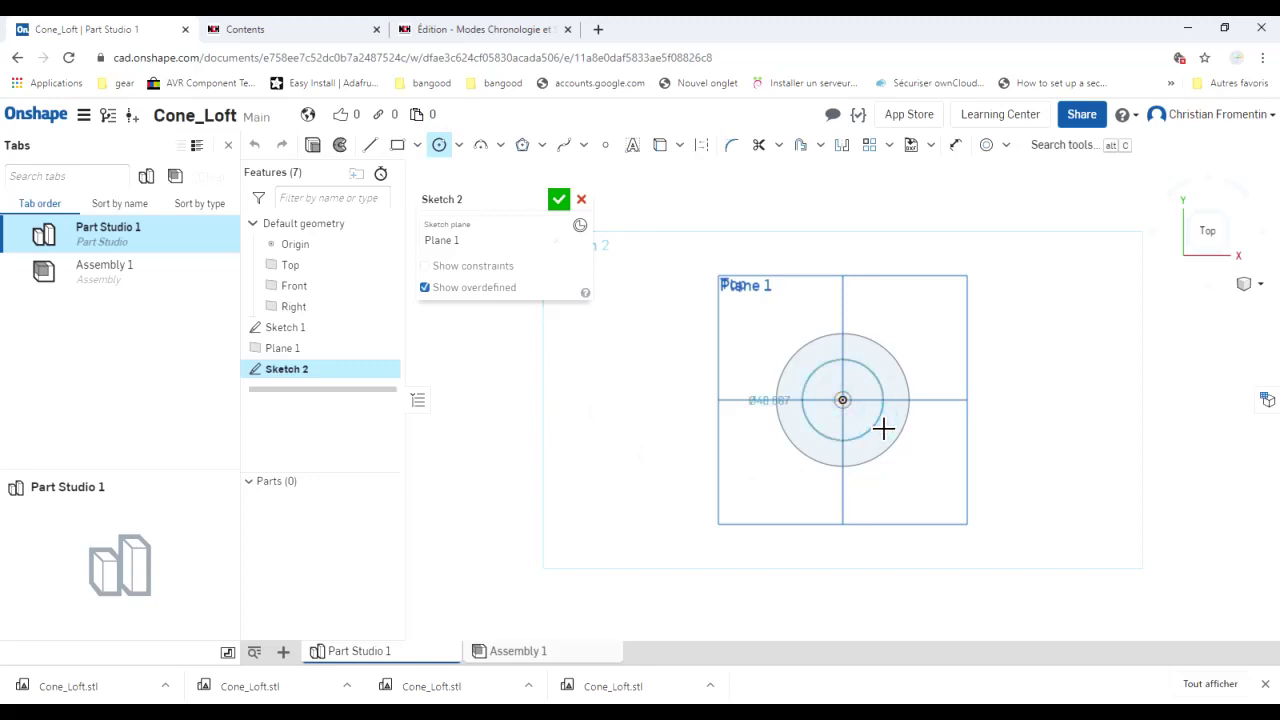
click(883, 428)
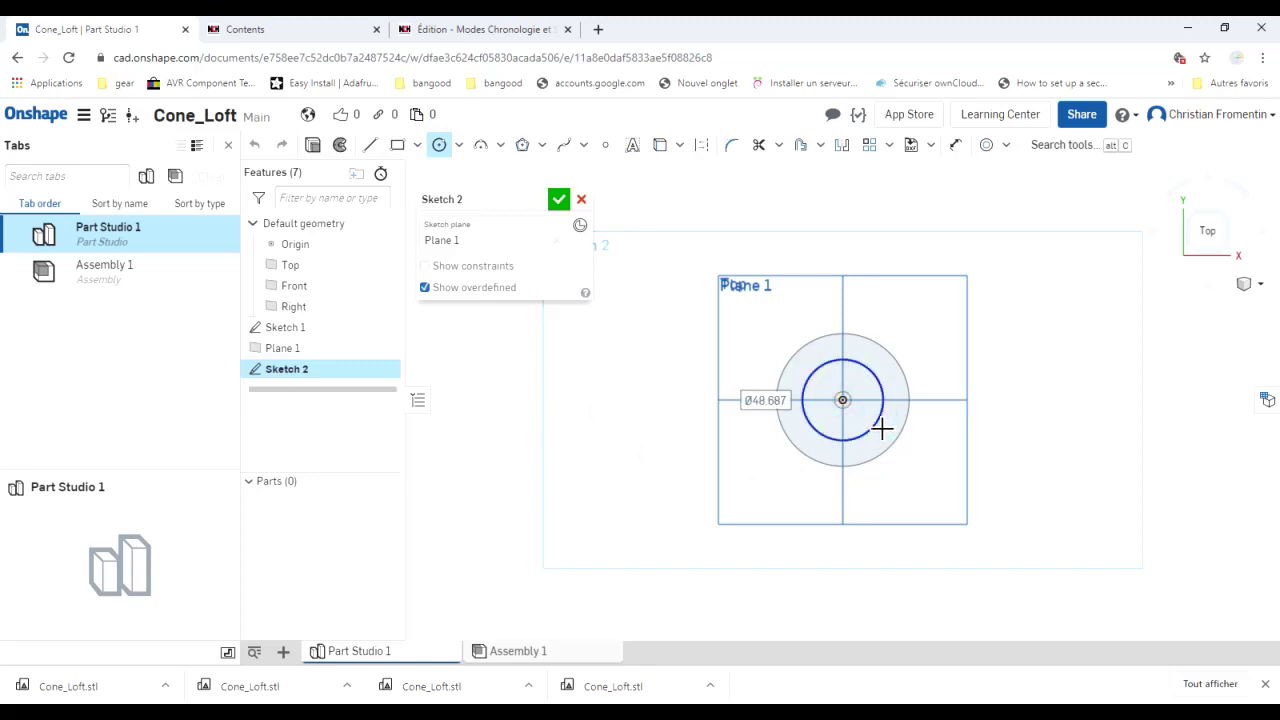
click(438, 148)
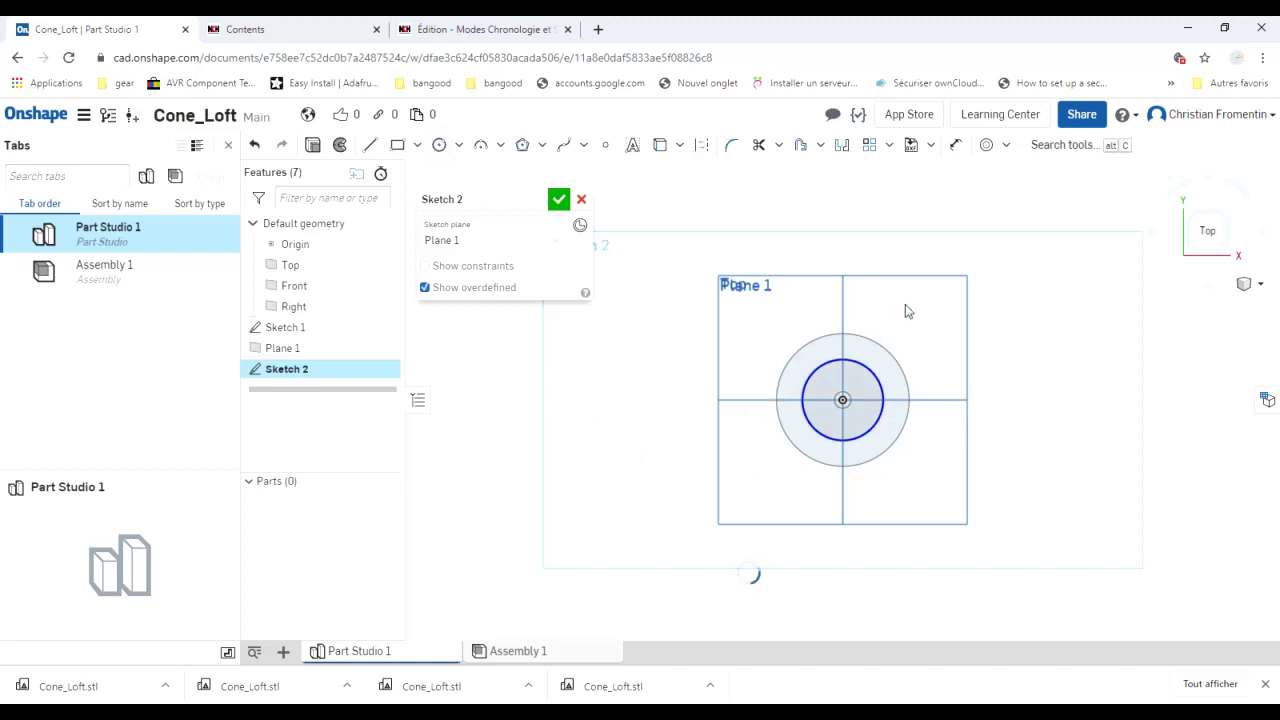
Dimension the circle on the offset plane with a diameter of 24.41 mm and finish the sketch.
click(955, 148)
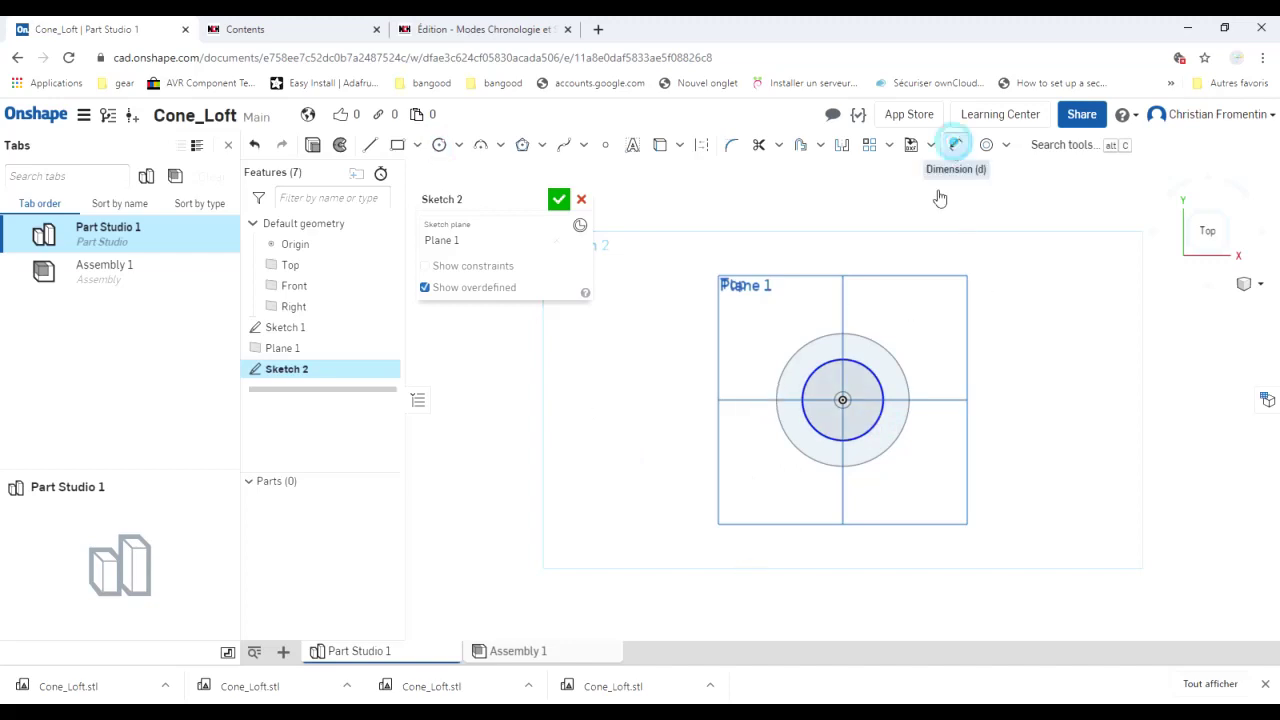
click(886, 390)
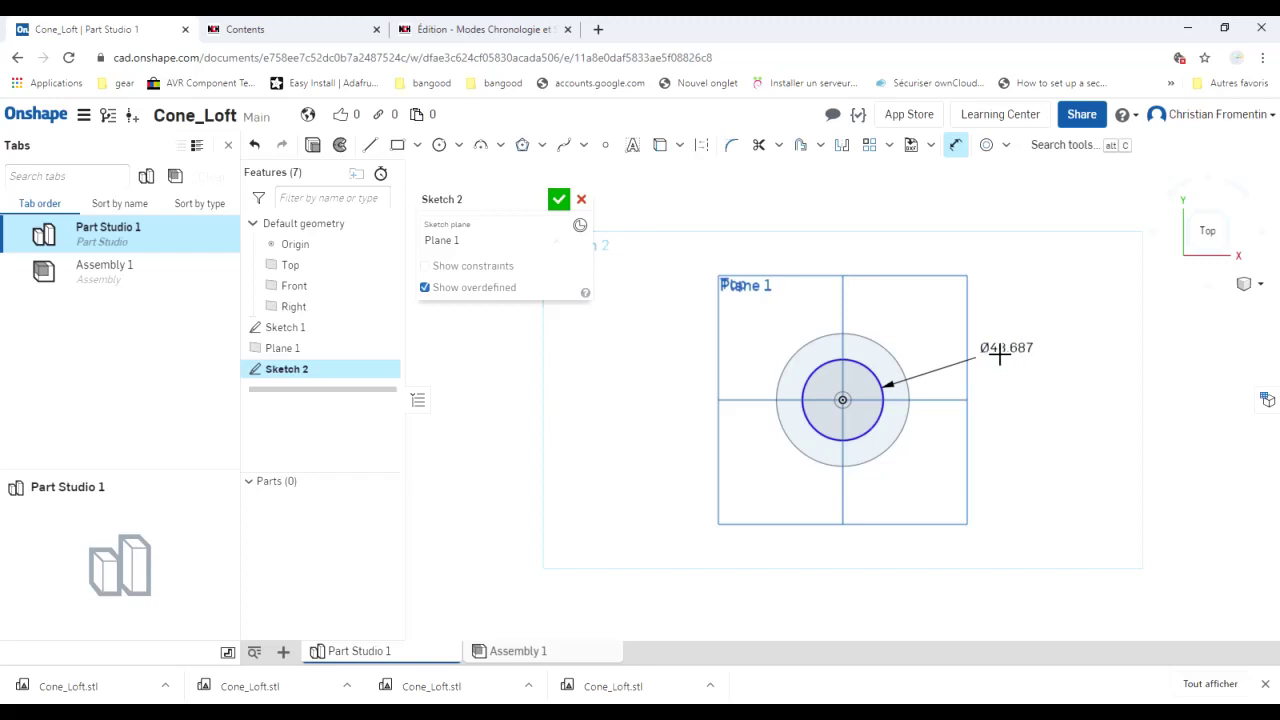
double_click(999, 349)
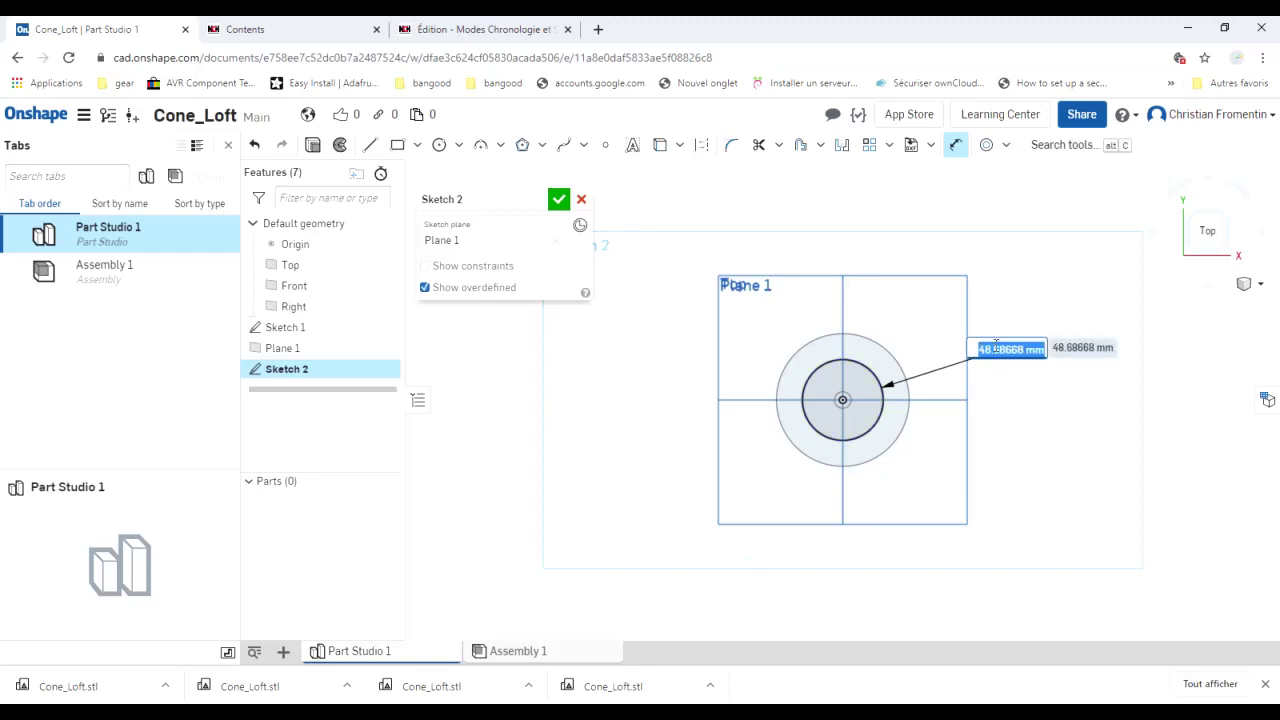
text(24.41)
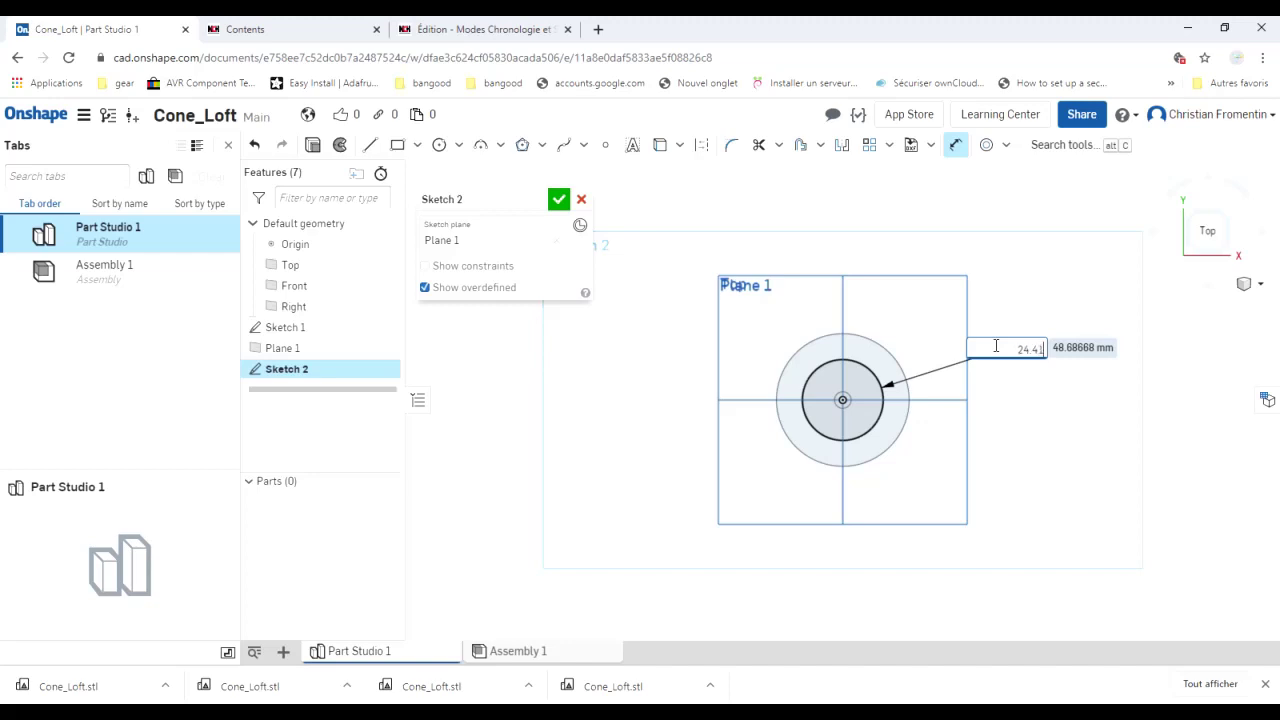
text(0)
key(Return)
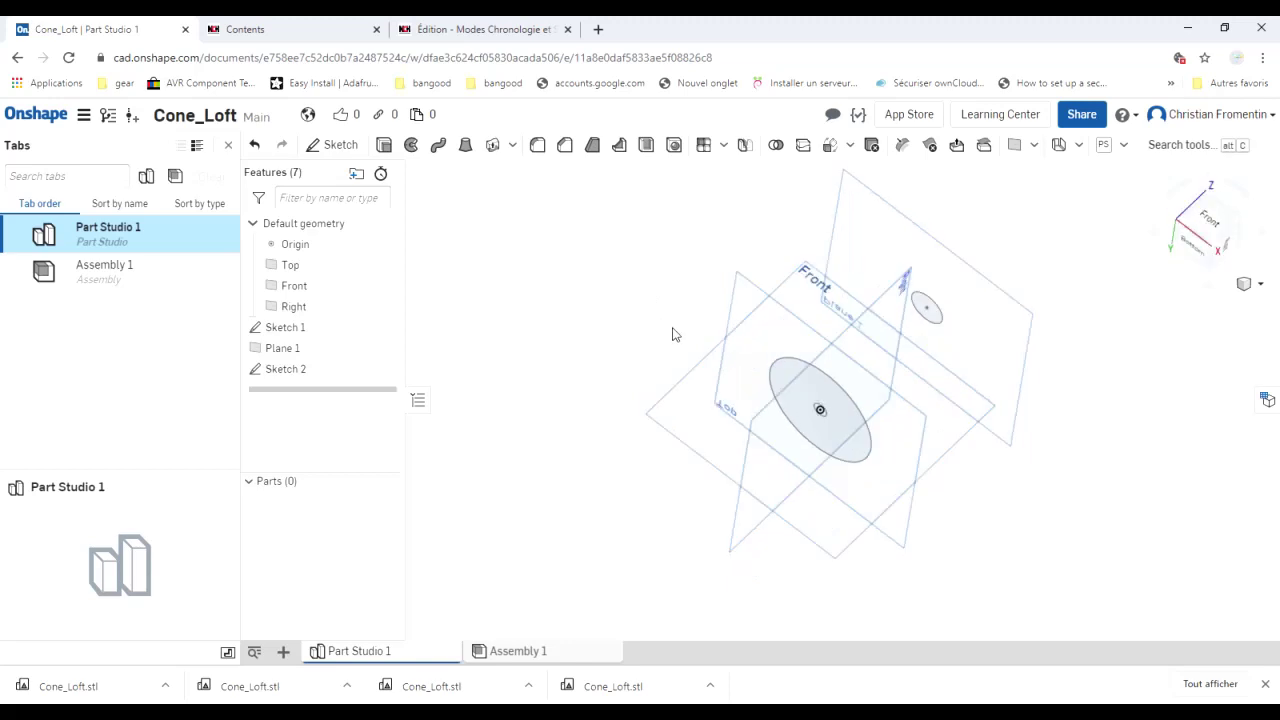
Start a new solid loft from the offset plane's circle to the inner circle of the Top plane sketch.
key(Up)
key(Up)
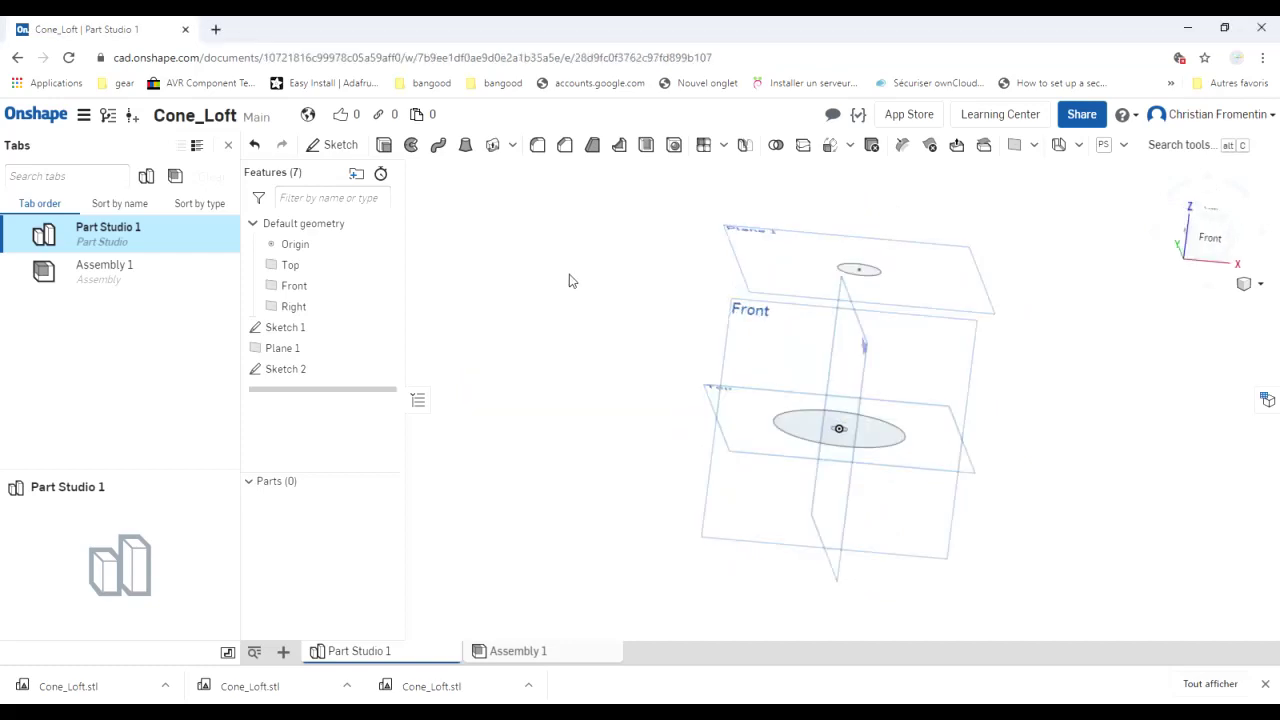
click(801, 434)
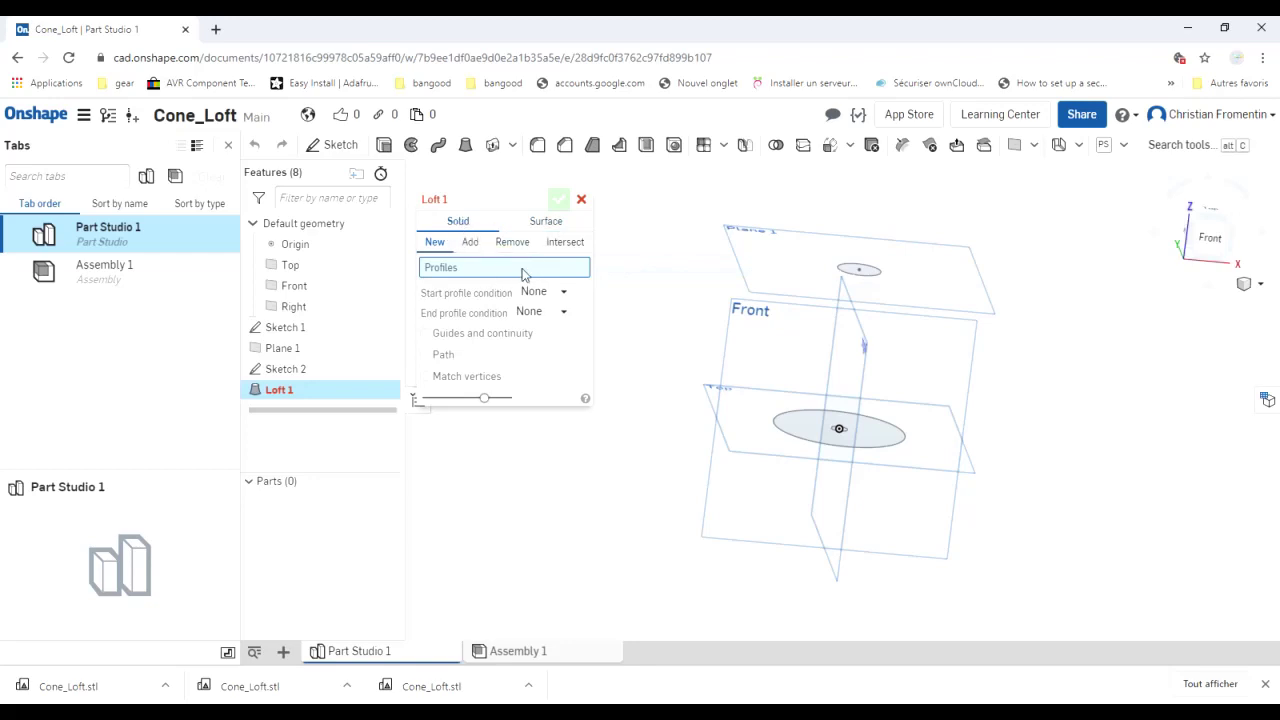
click(850, 275)
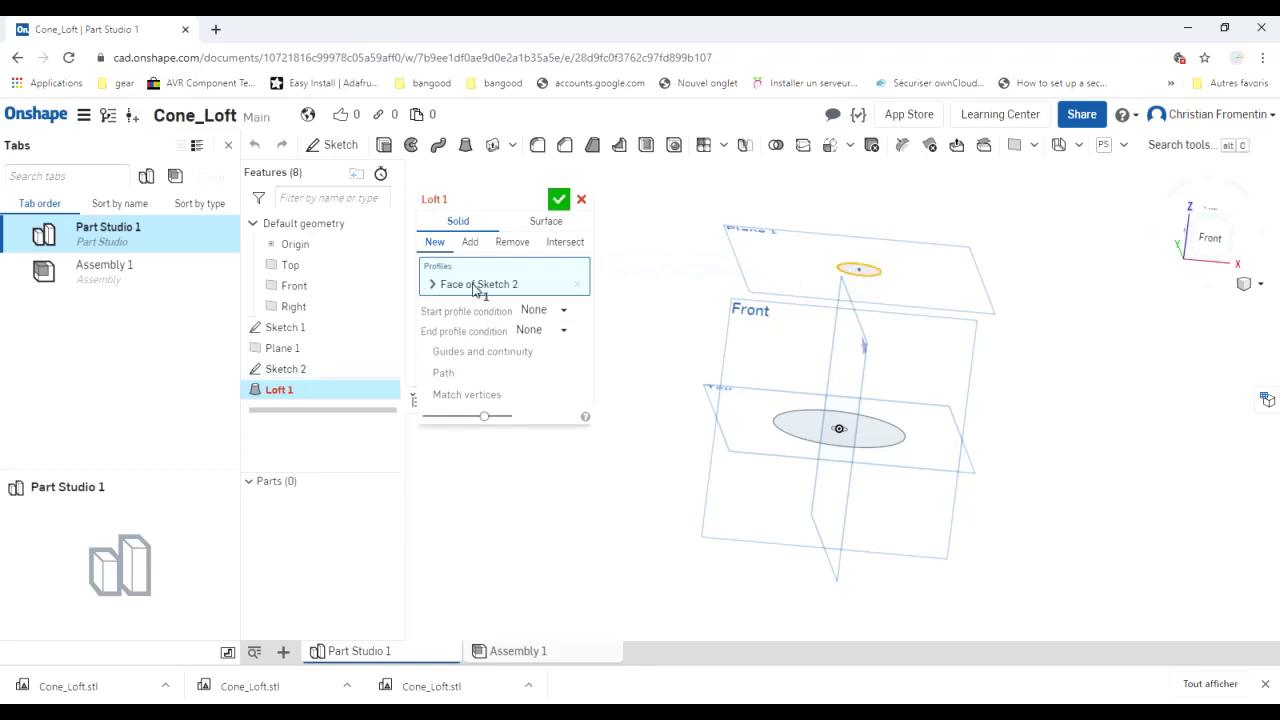
mouse_move(436, 201)
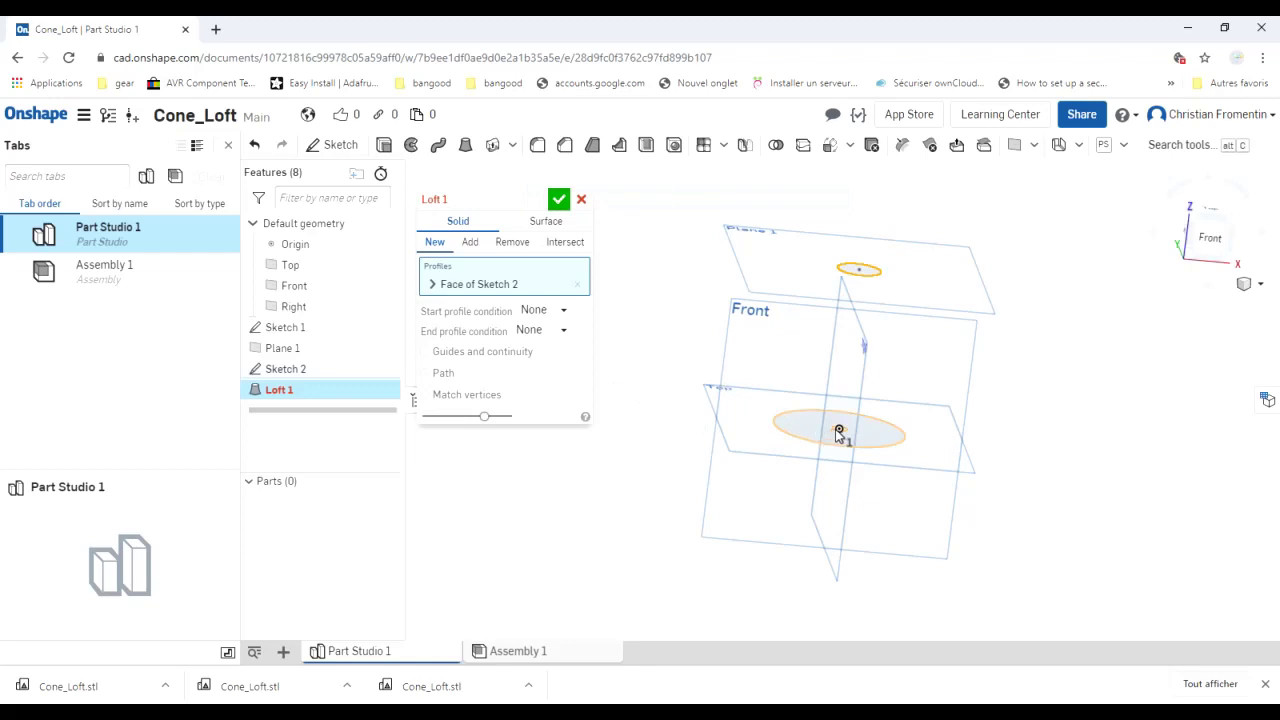
scroll(838, 430, down, 1)
scroll(840, 433, down, 5)
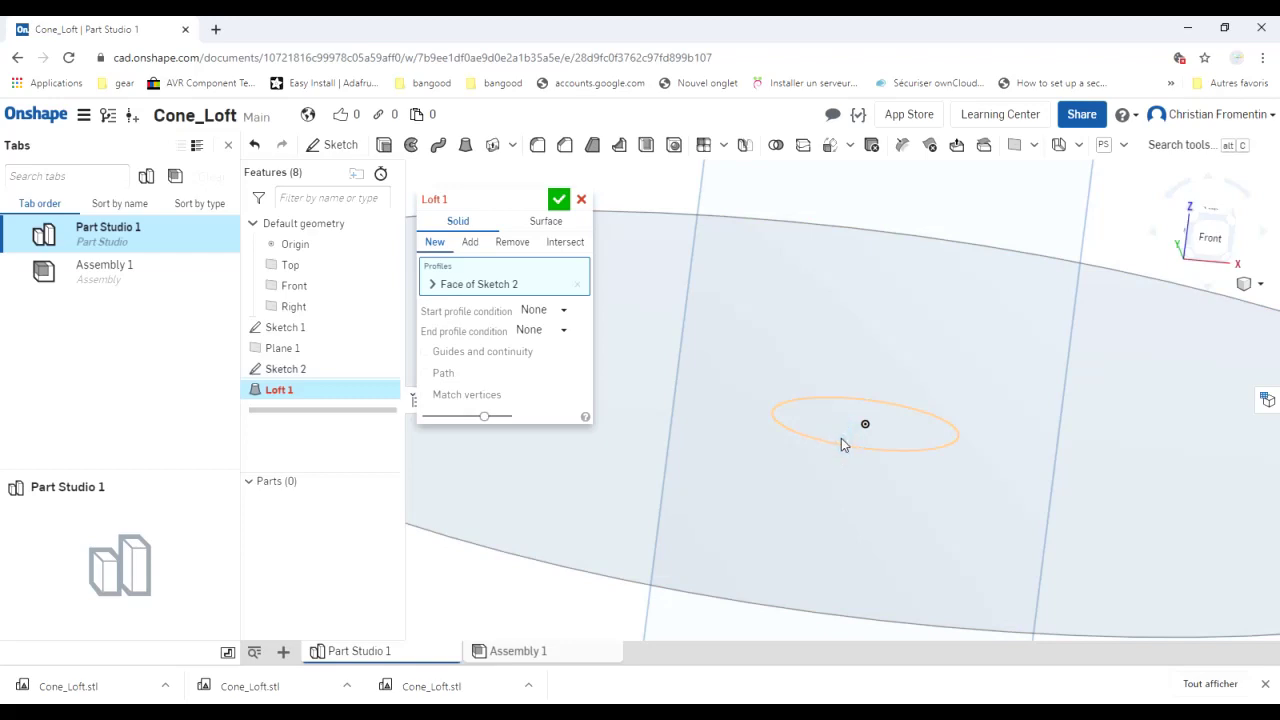
click(840, 437)
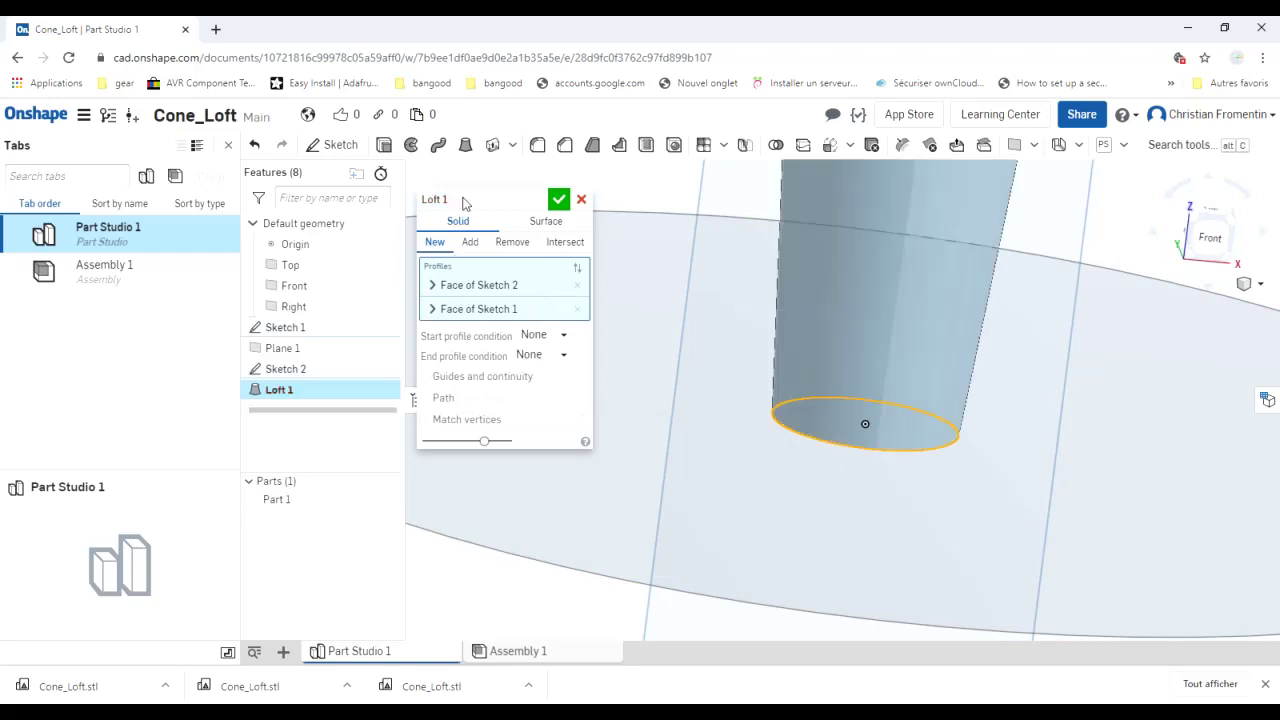
Add the outer ring region of the Top plane sketch to the loft's second profile and accept the loft.
scroll(793, 345, up, 3)
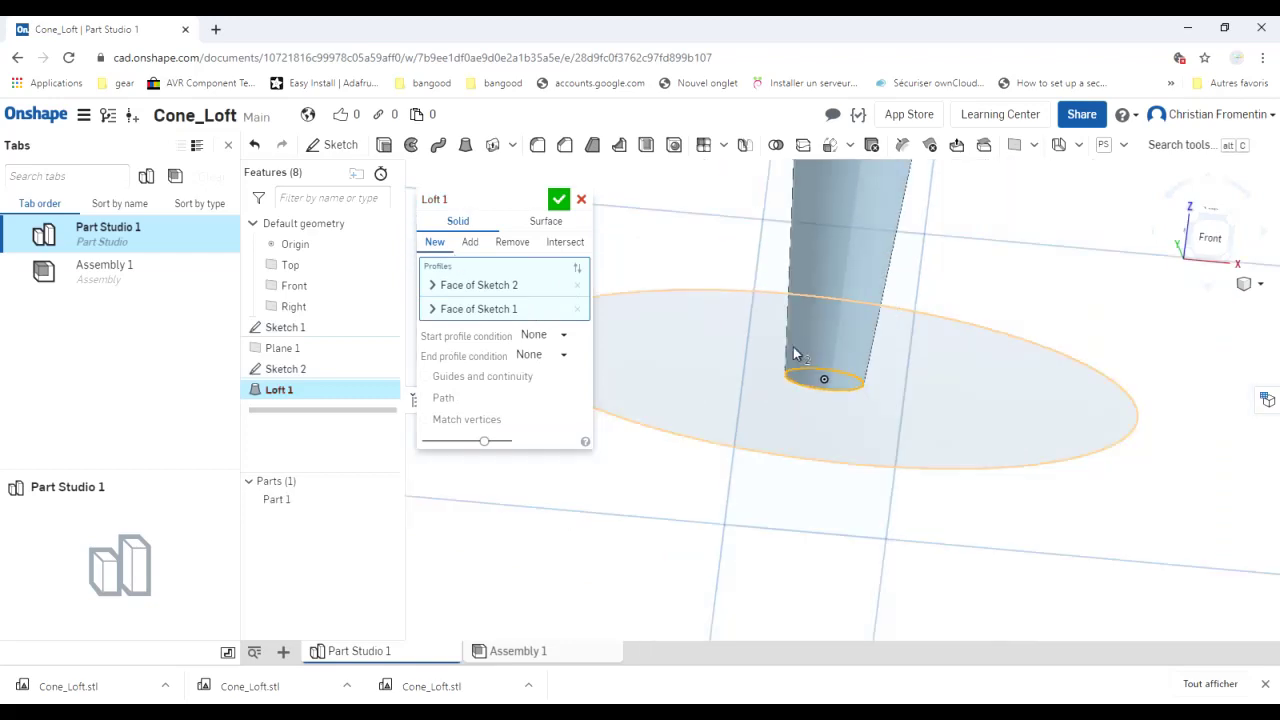
scroll(793, 355, up, 1)
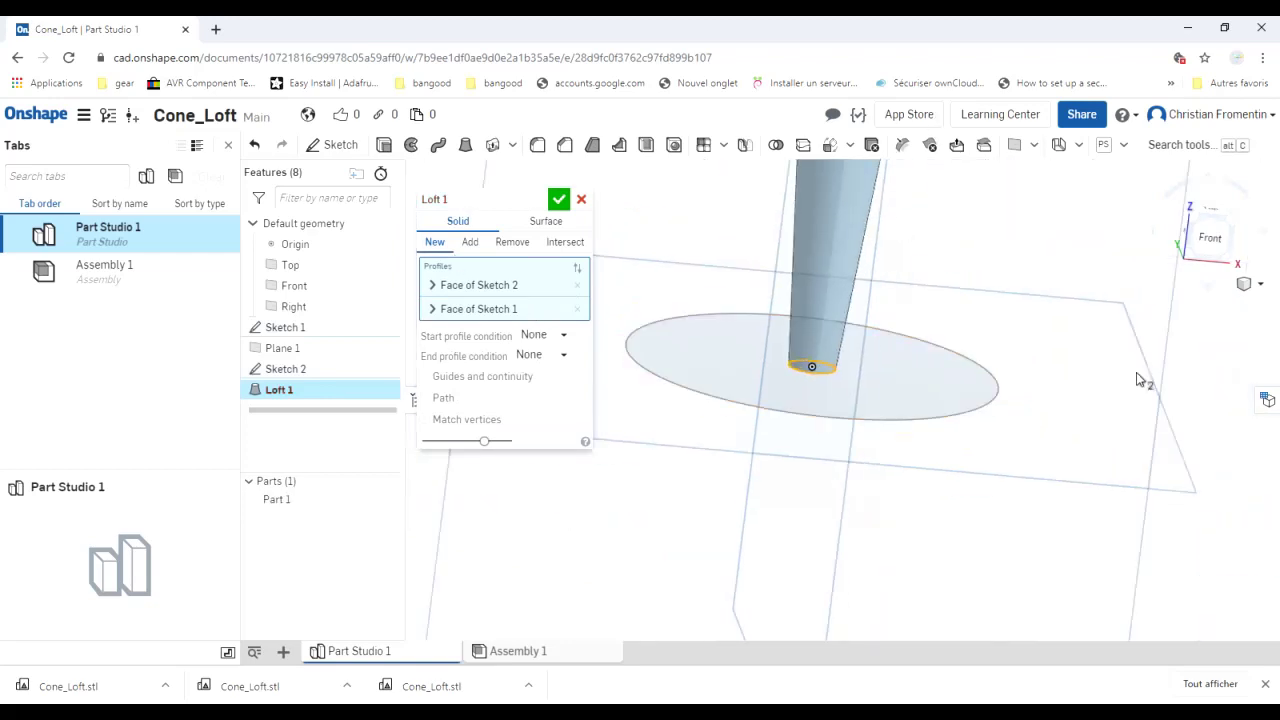
key(f)
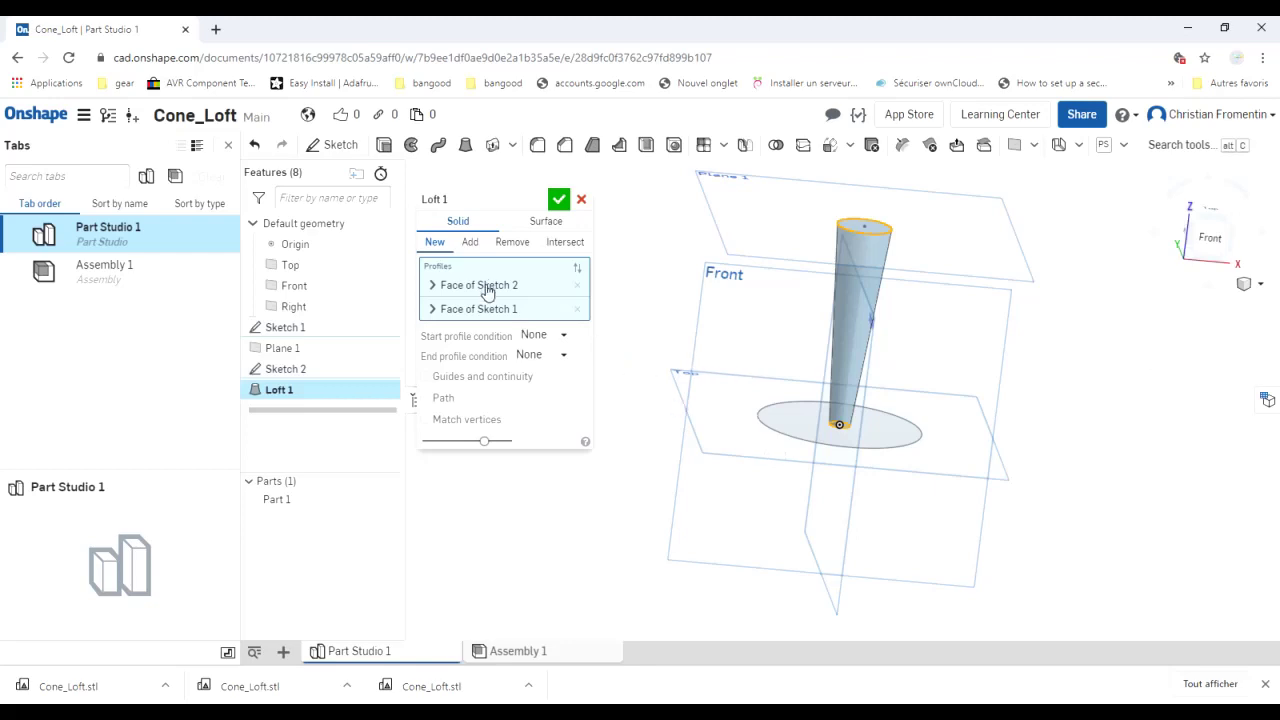
click(434, 287)
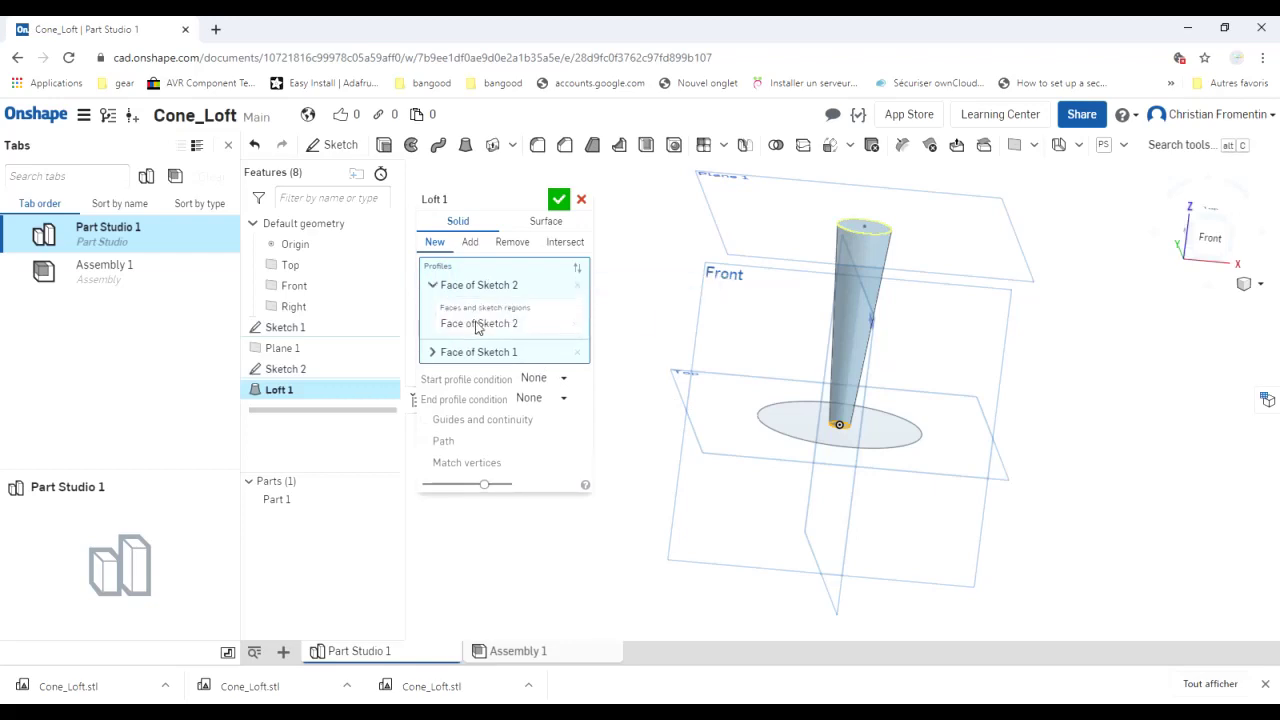
click(434, 355)
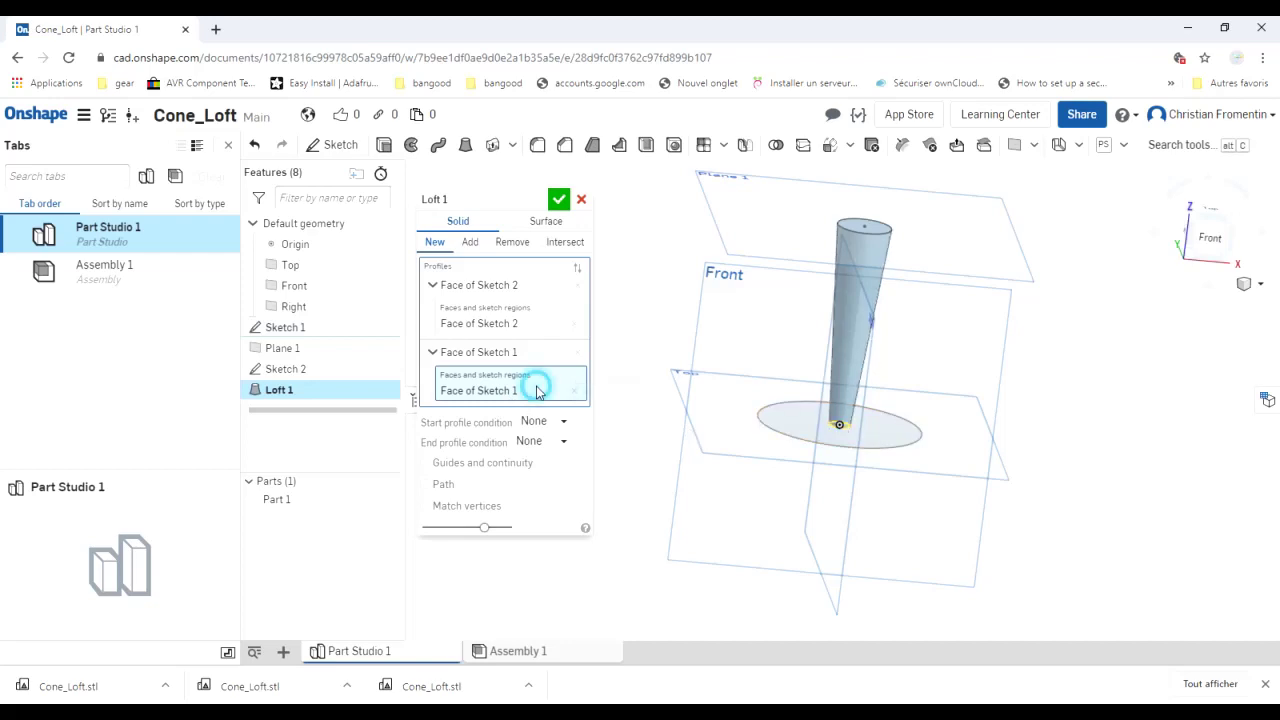
click(776, 437)
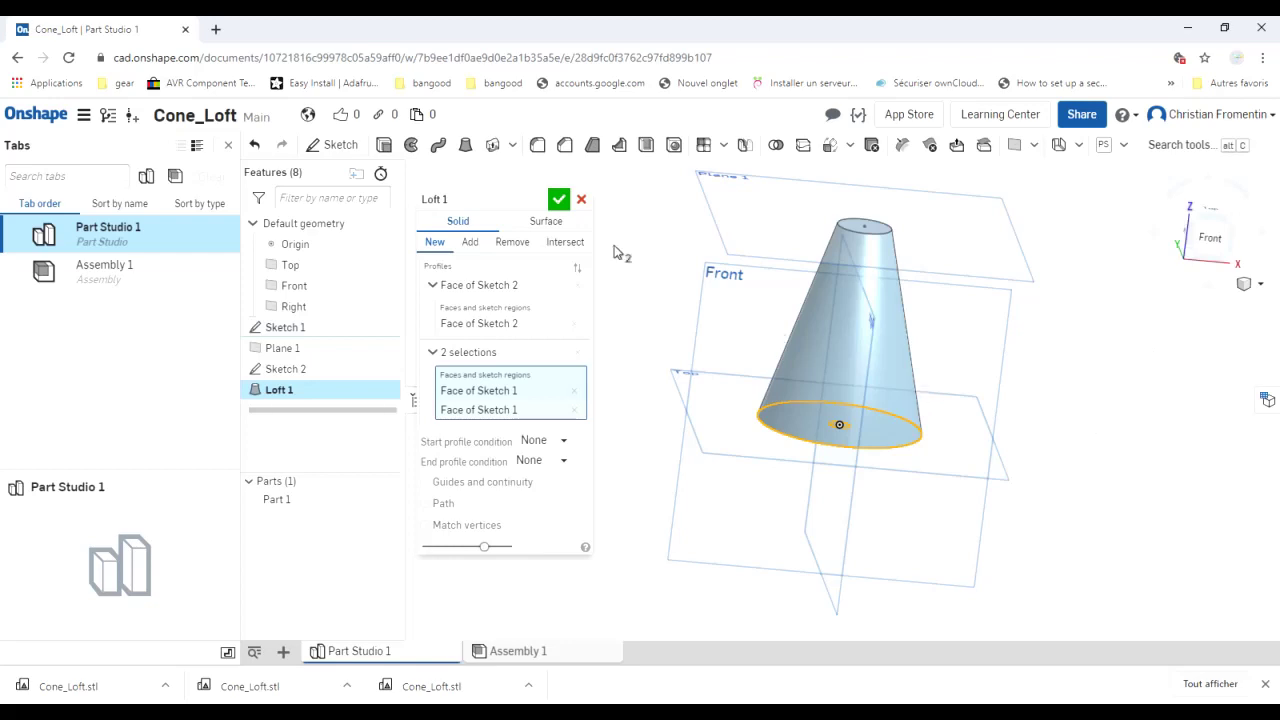
click(559, 201)
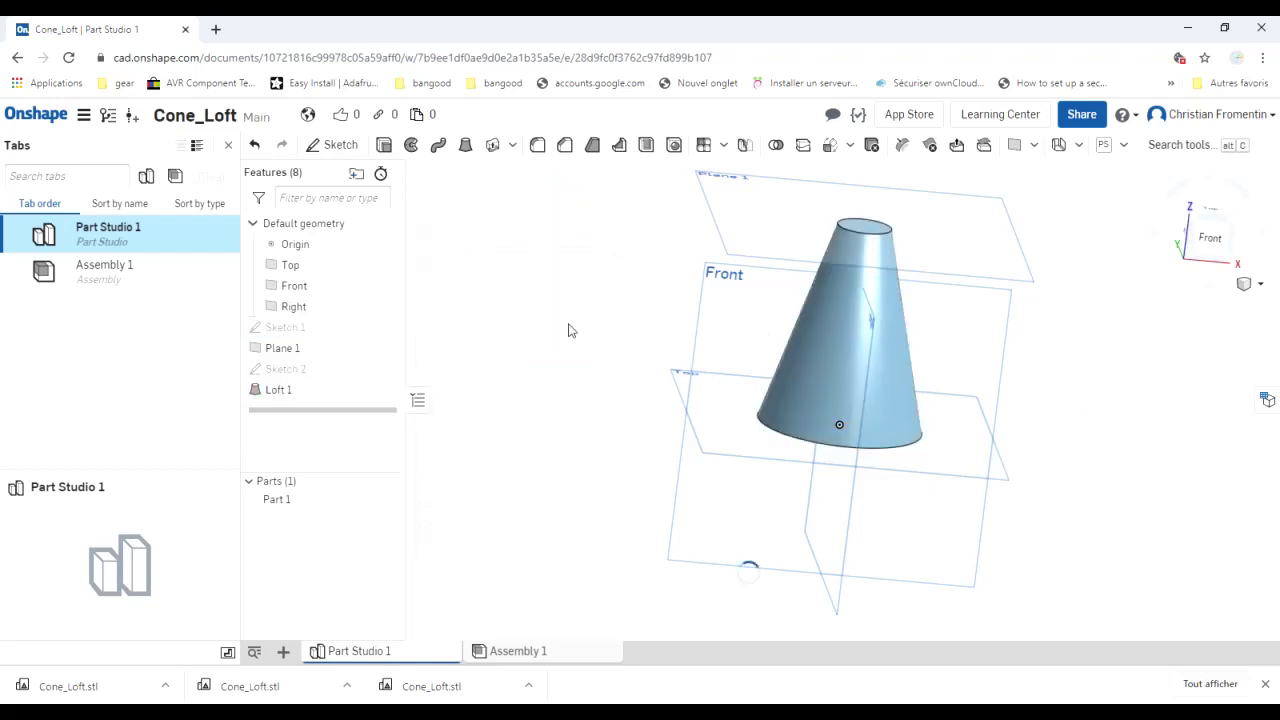
Hide the lofted cone part and show the Top plane sketch.
key(shift+6)
key(shift+7)
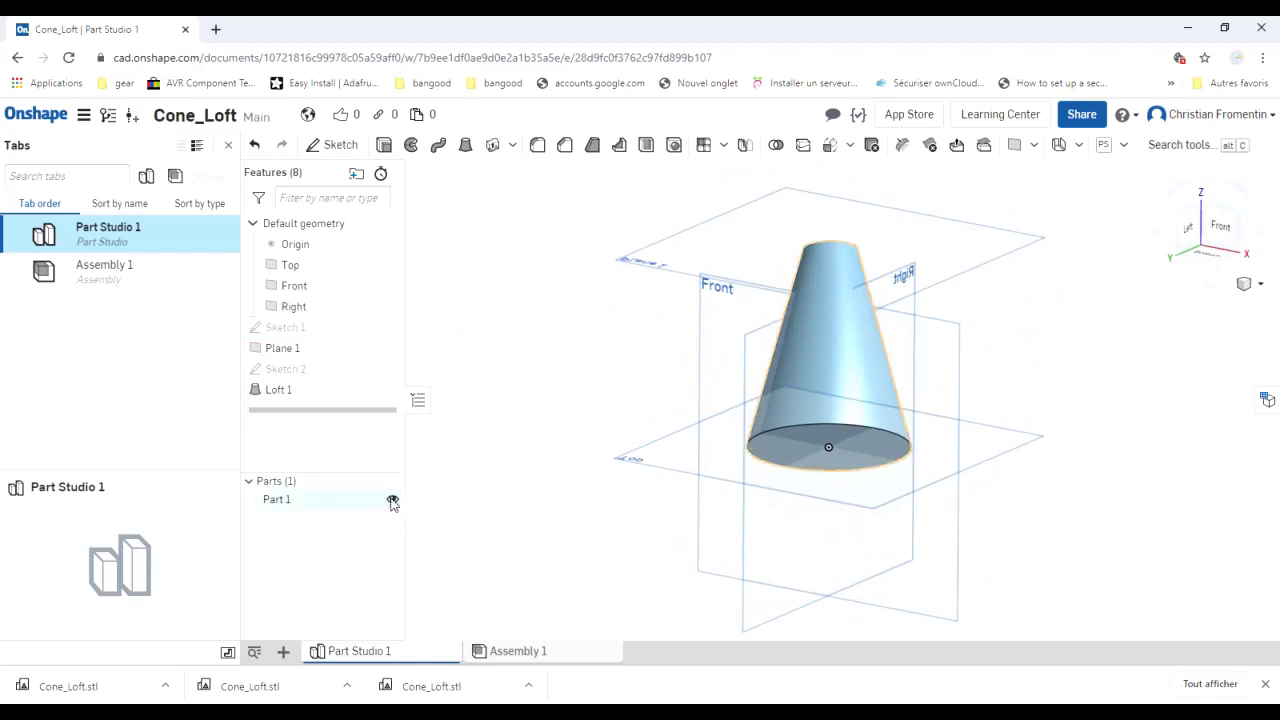
click(392, 499)
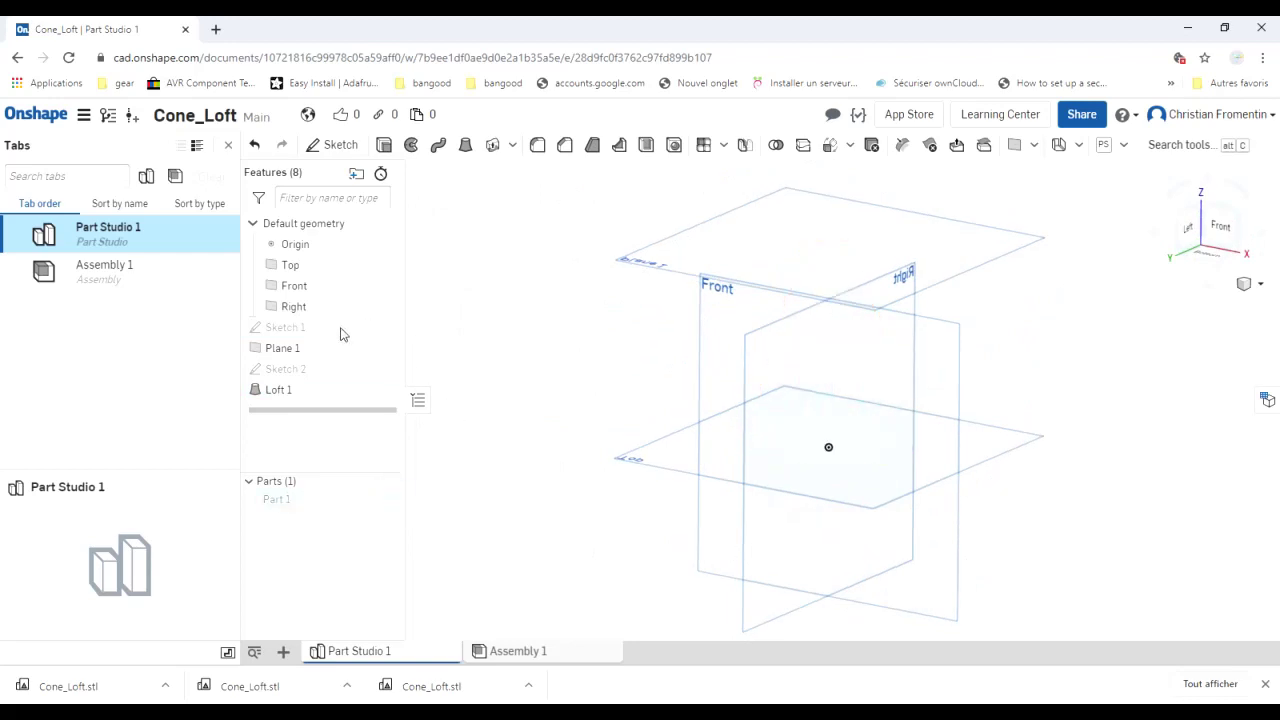
click(392, 327)
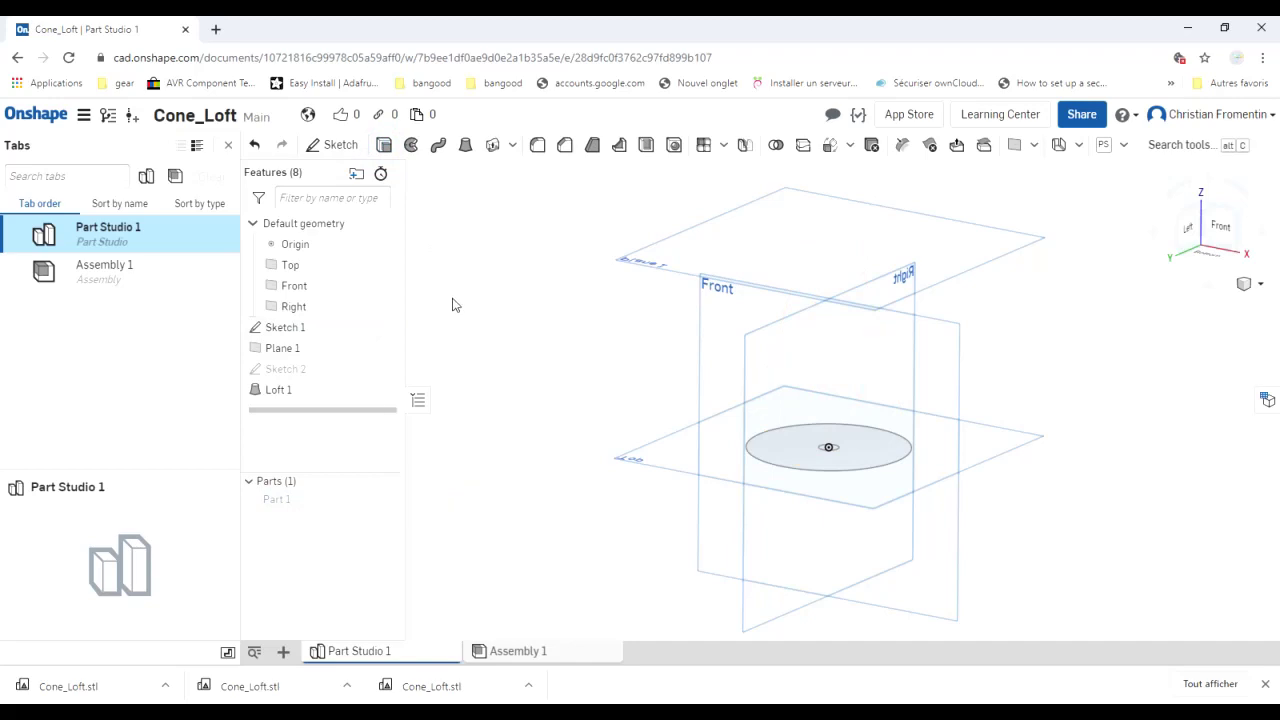
Set up a Remove extrusion of the inner circle of the Top plane sketch, flipped upward with end type Through all.
key(shift+e)
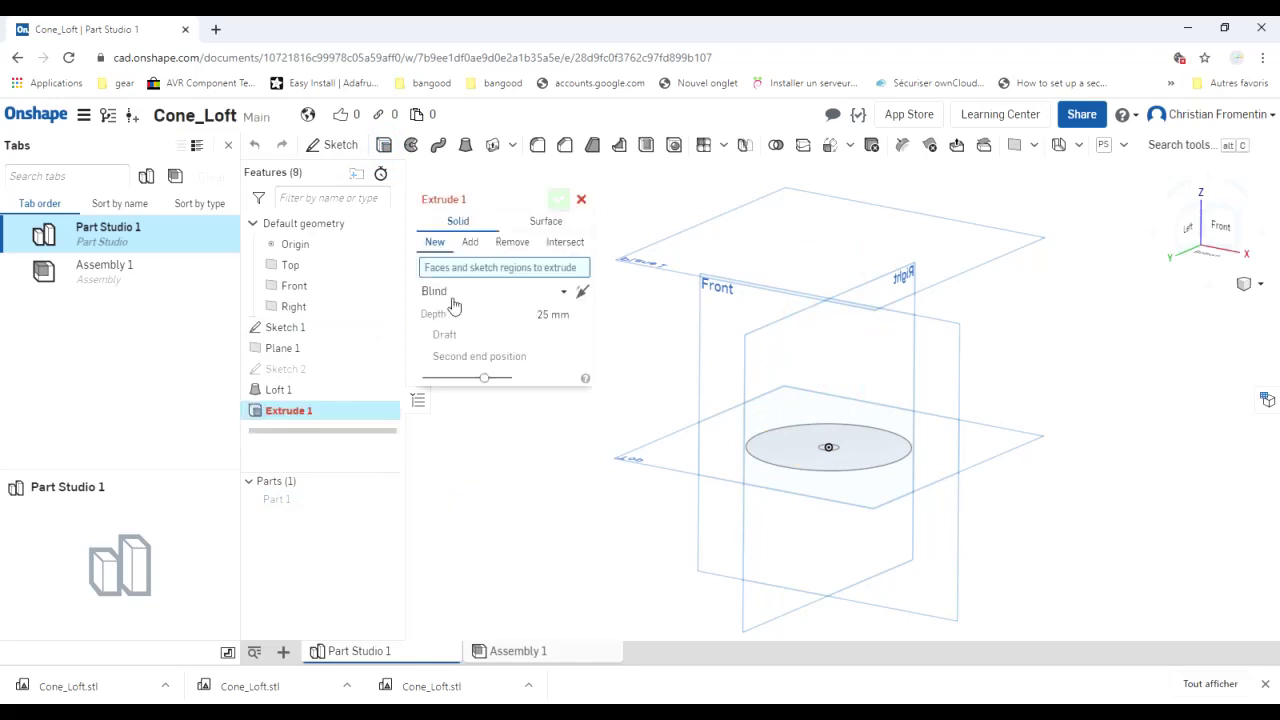
click(518, 243)
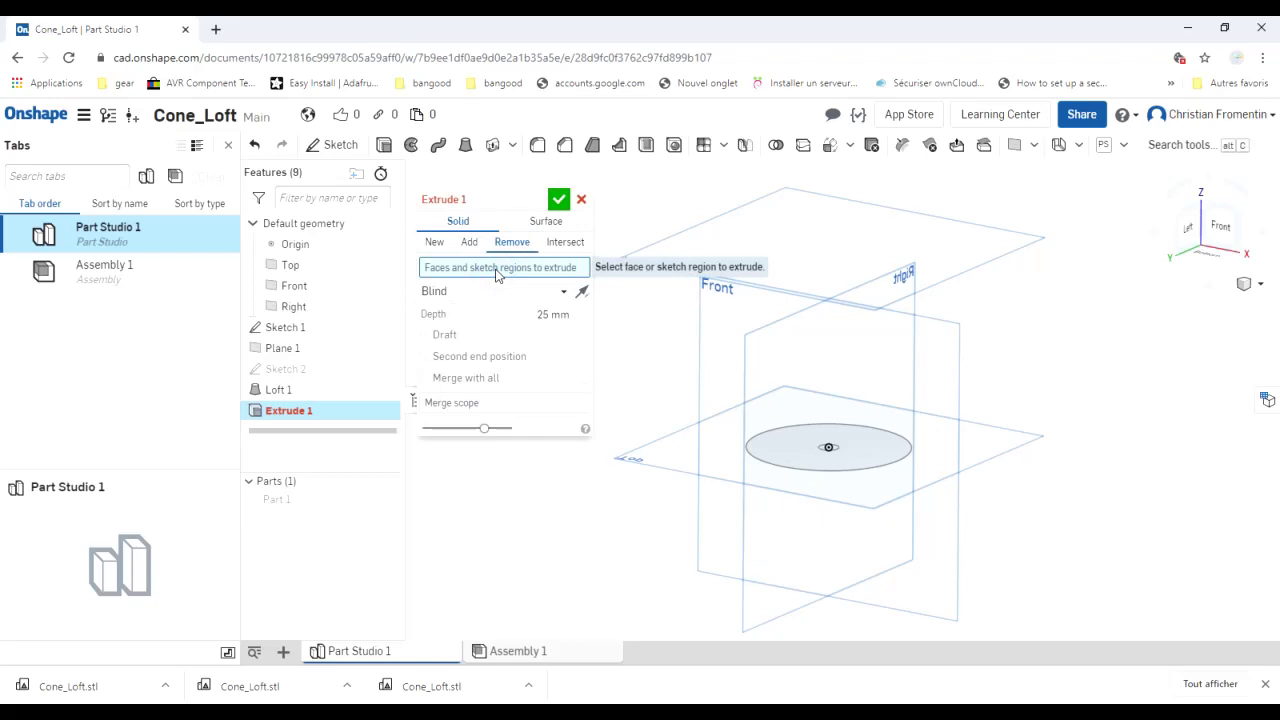
click(829, 449)
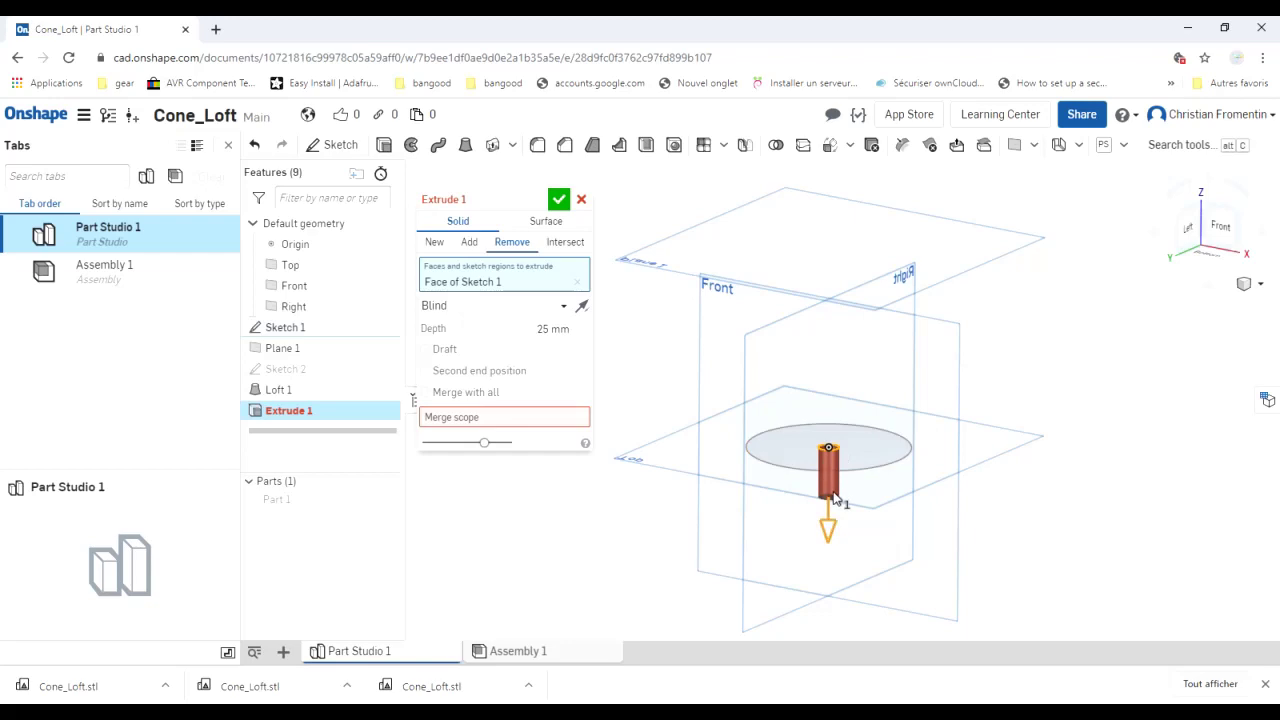
click(583, 311)
click(524, 330)
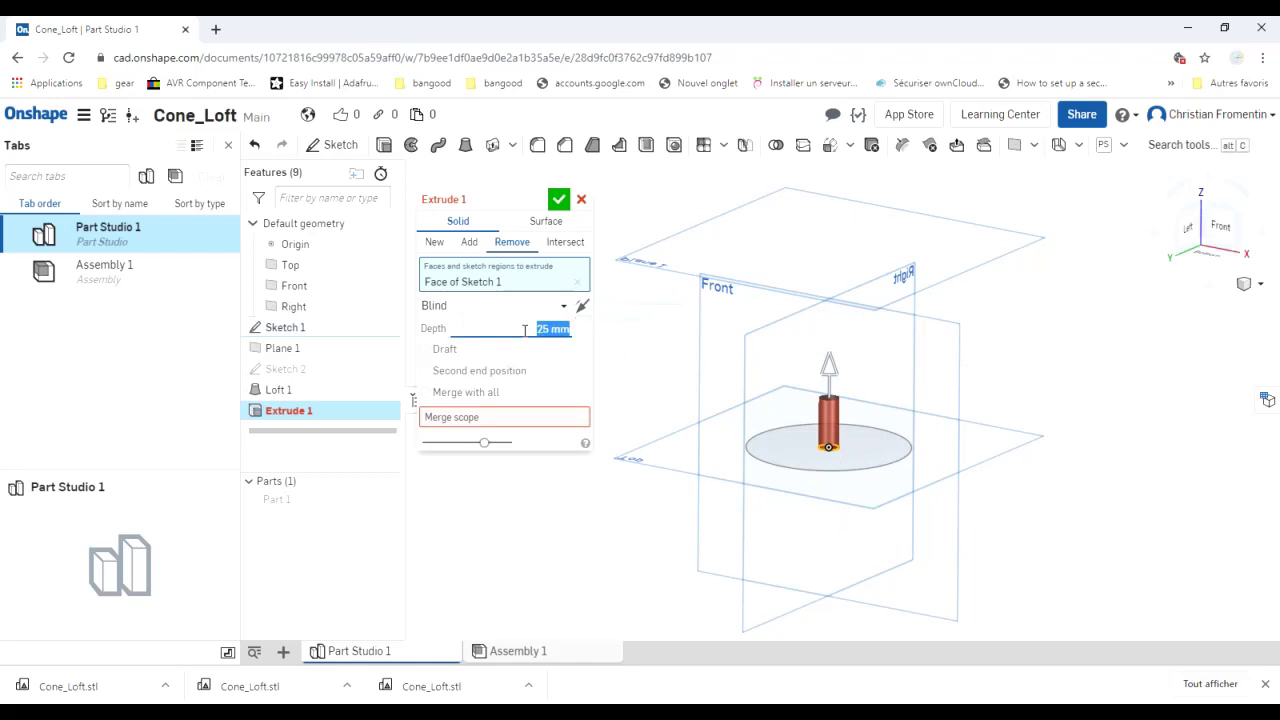
click(563, 306)
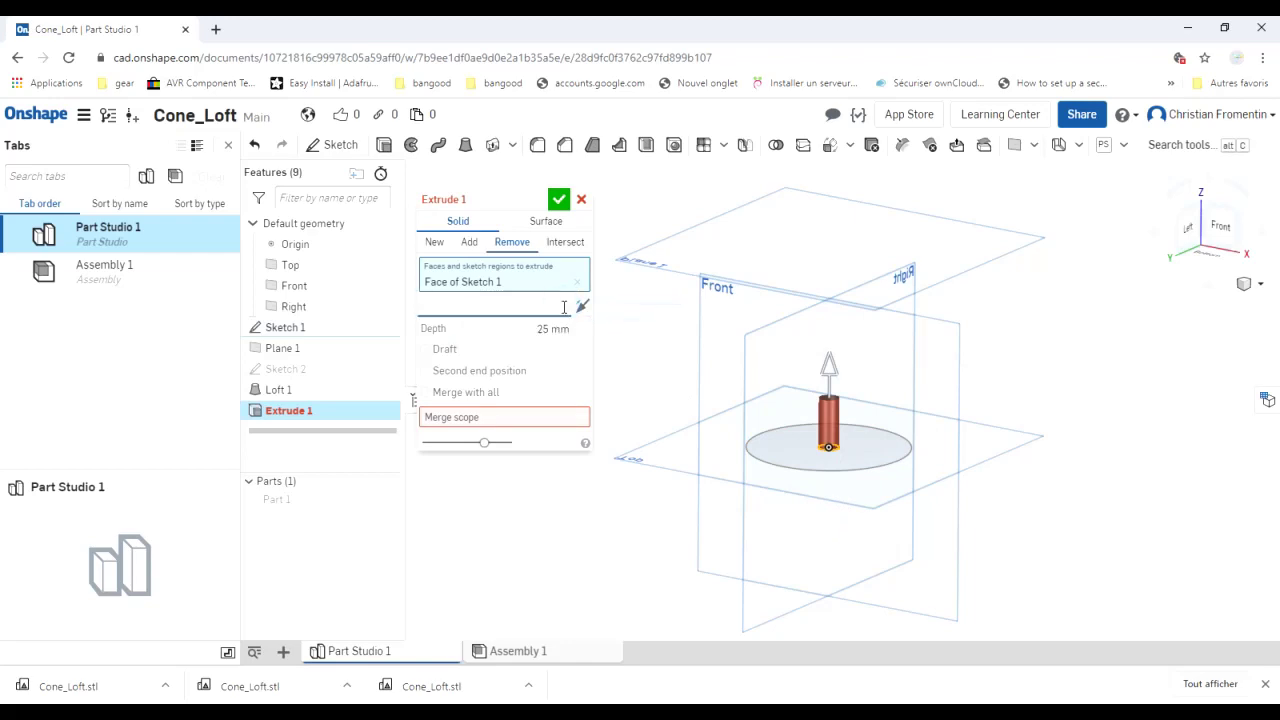
click(450, 456)
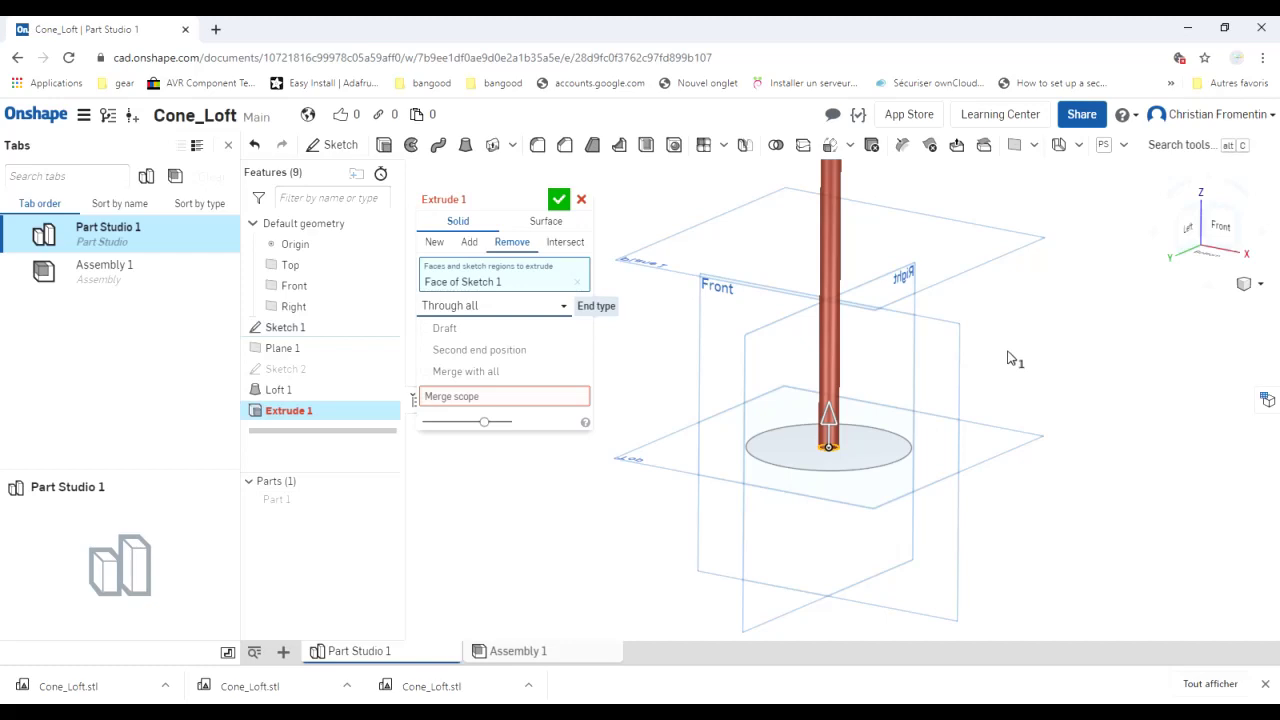
Apply the Remove extrusion with Part 1 as merge scope and make the part visible again.
click(512, 400)
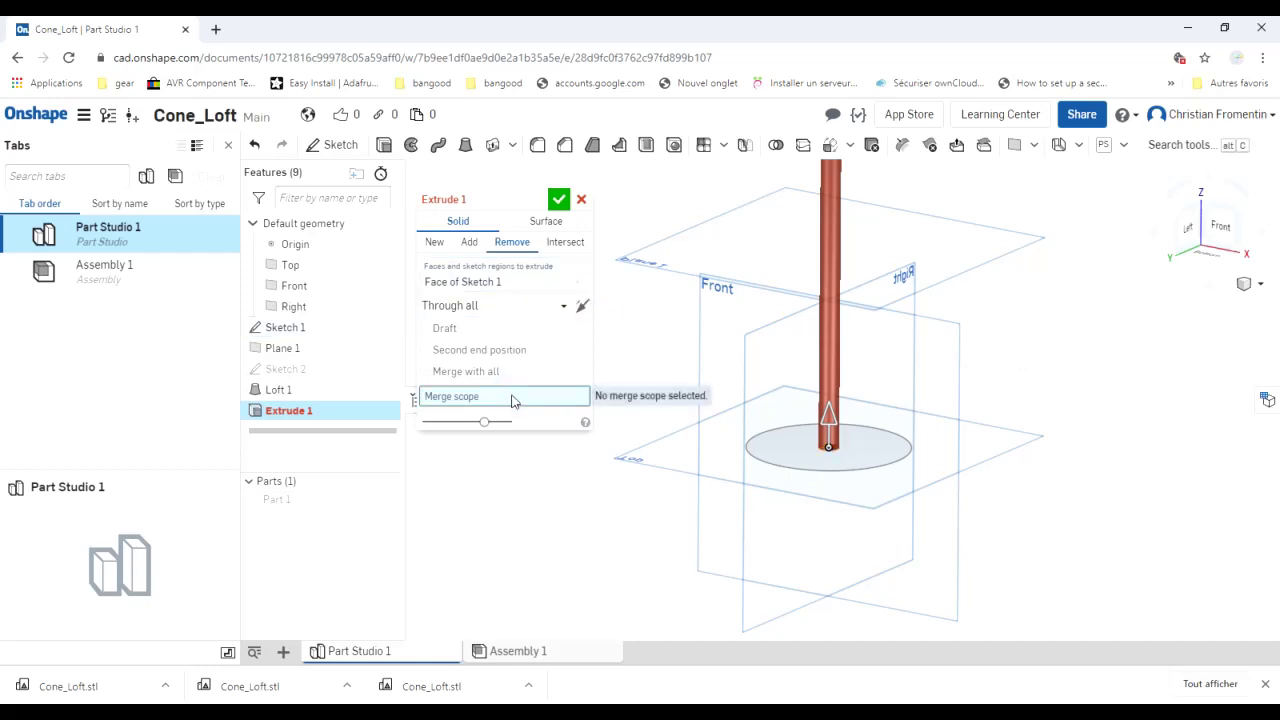
click(283, 501)
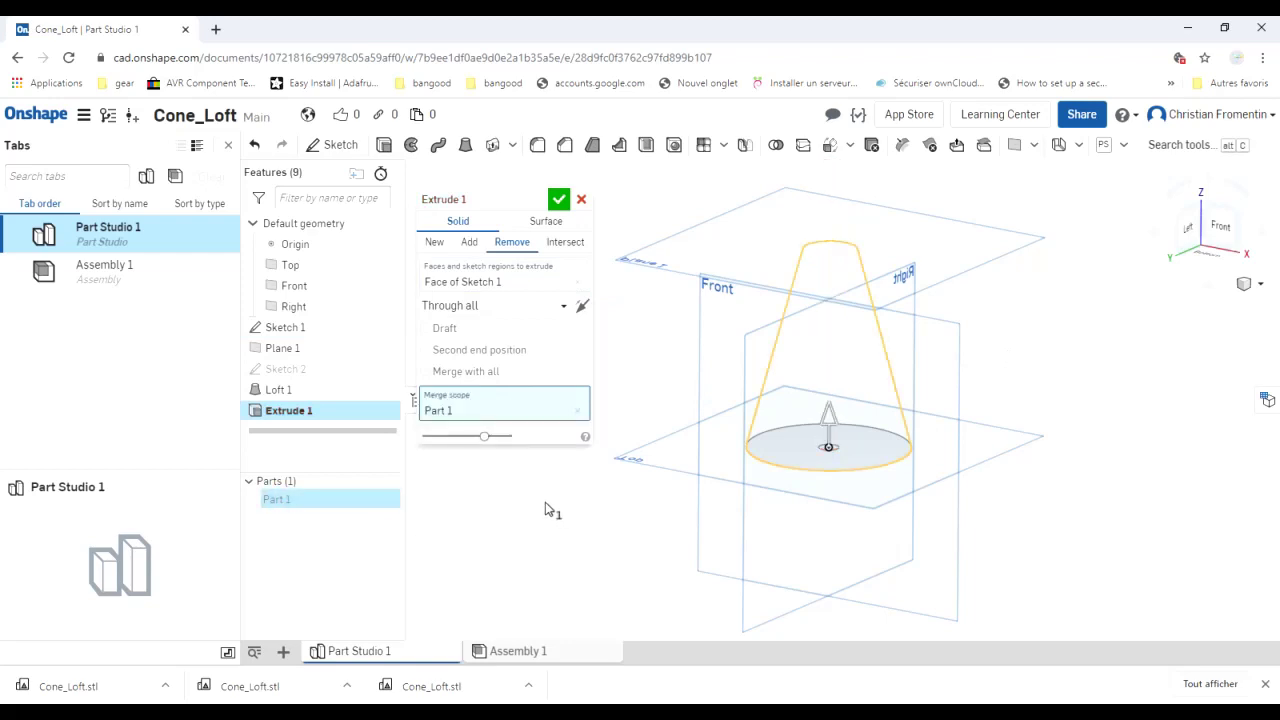
mouse_move(391, 503)
key(Return)
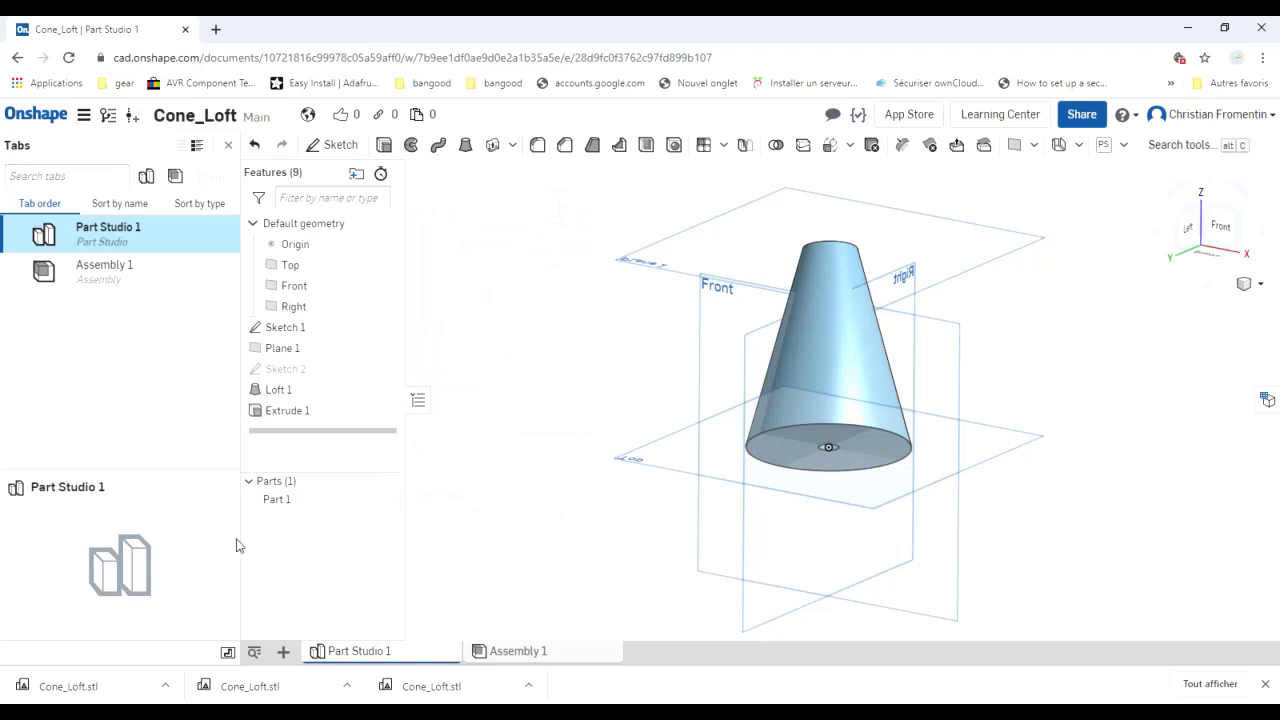
Rename the cone part Part 1 as Cone_Loft.
right_click(298, 503)
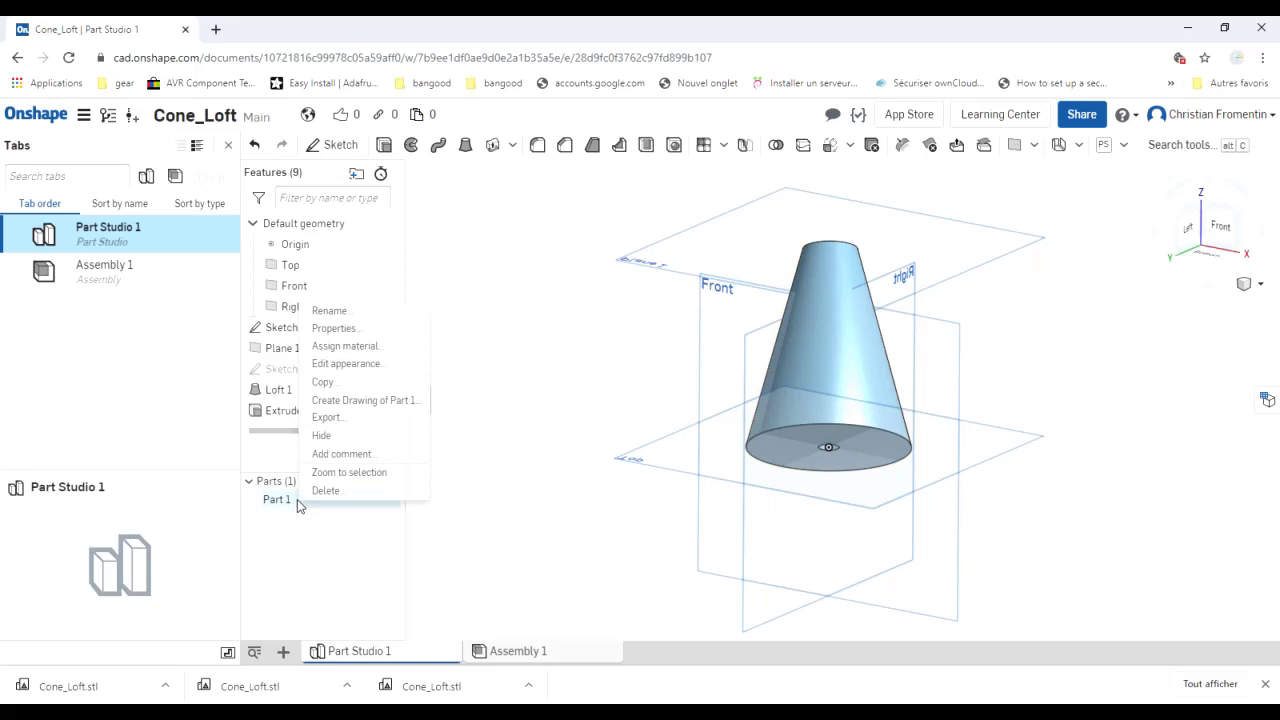
click(341, 316)
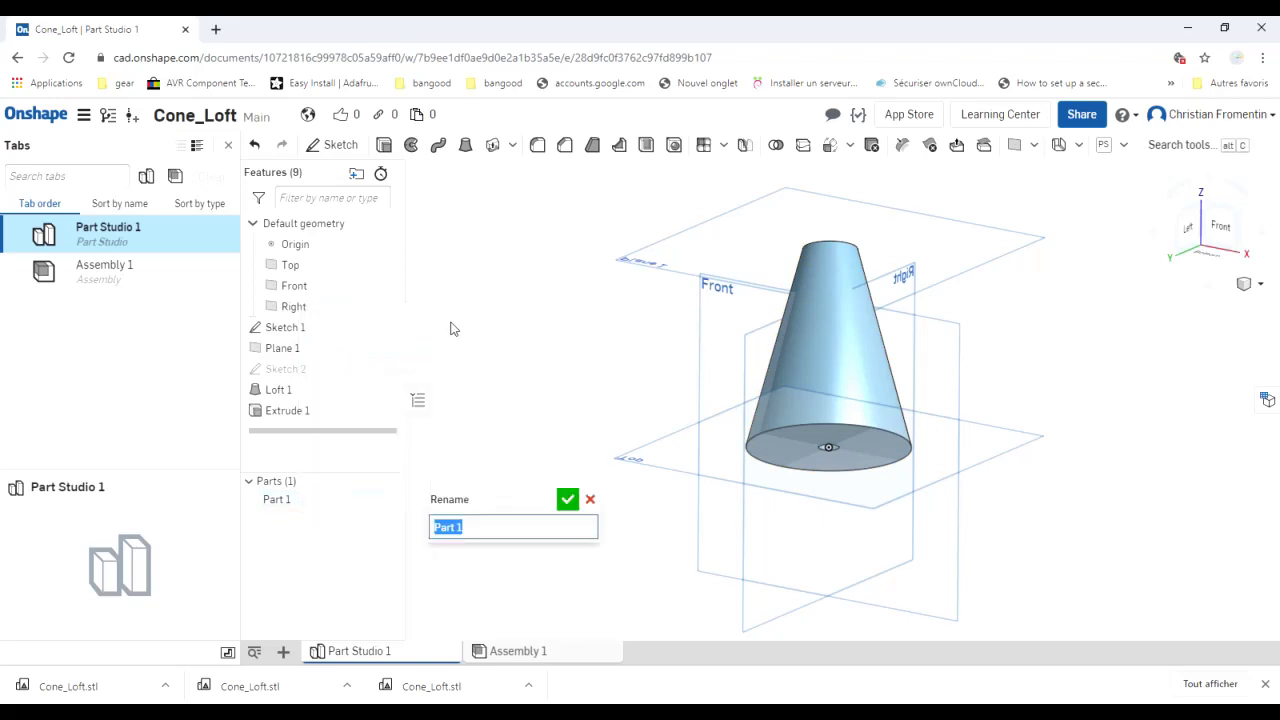
text(Cone_Loft)
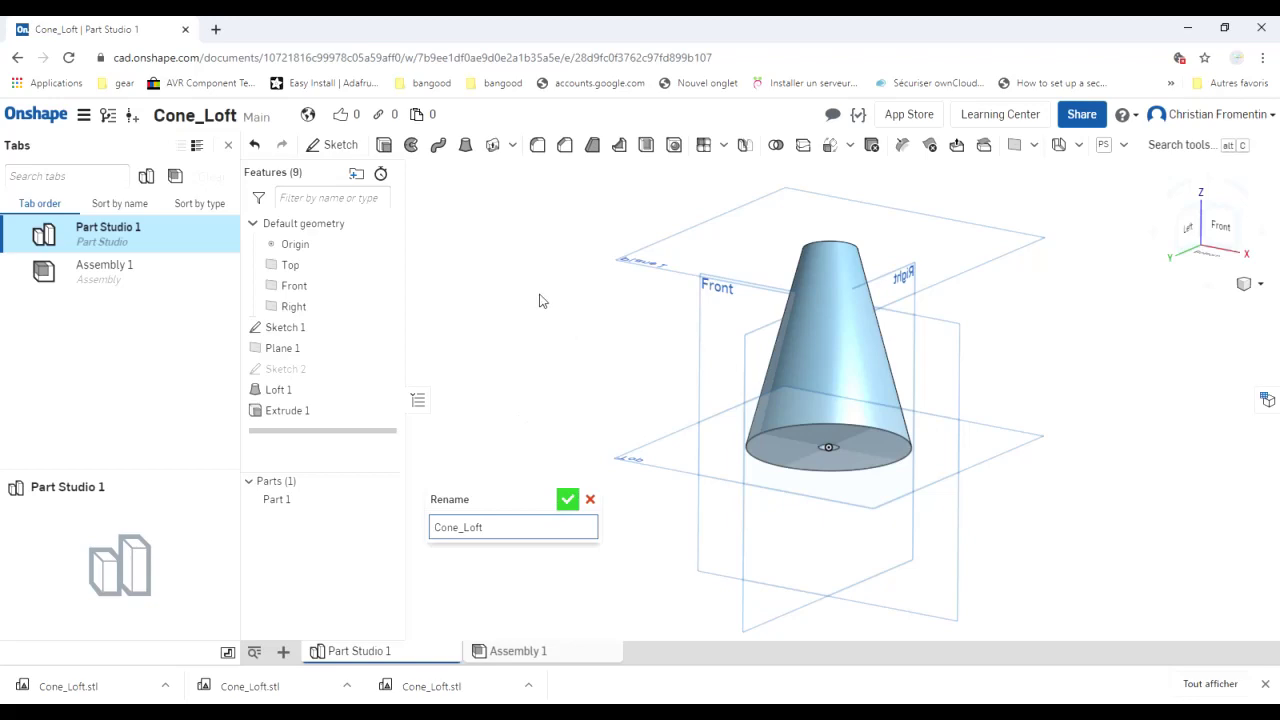
key(Return)
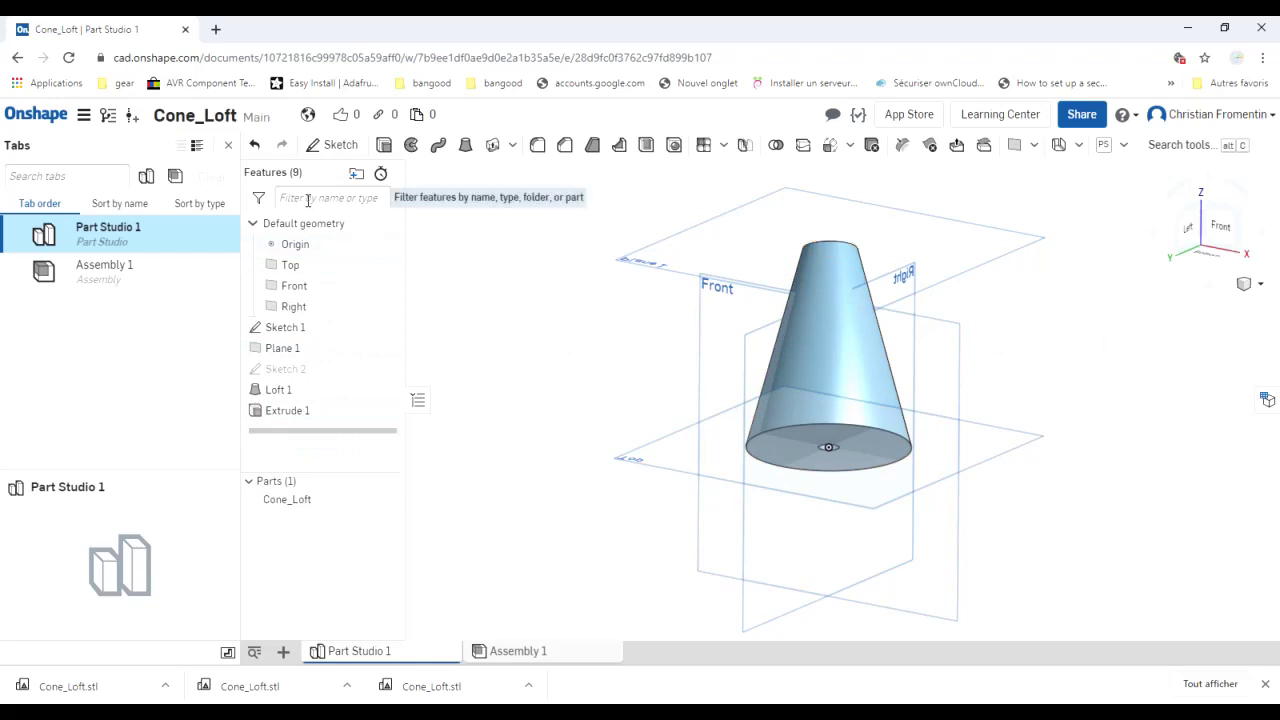
Group Sketch 1, Plane 1, Sketch 2, Loft 1 and Extrude 1 into a new feature folder named Cone.
click(295, 330)
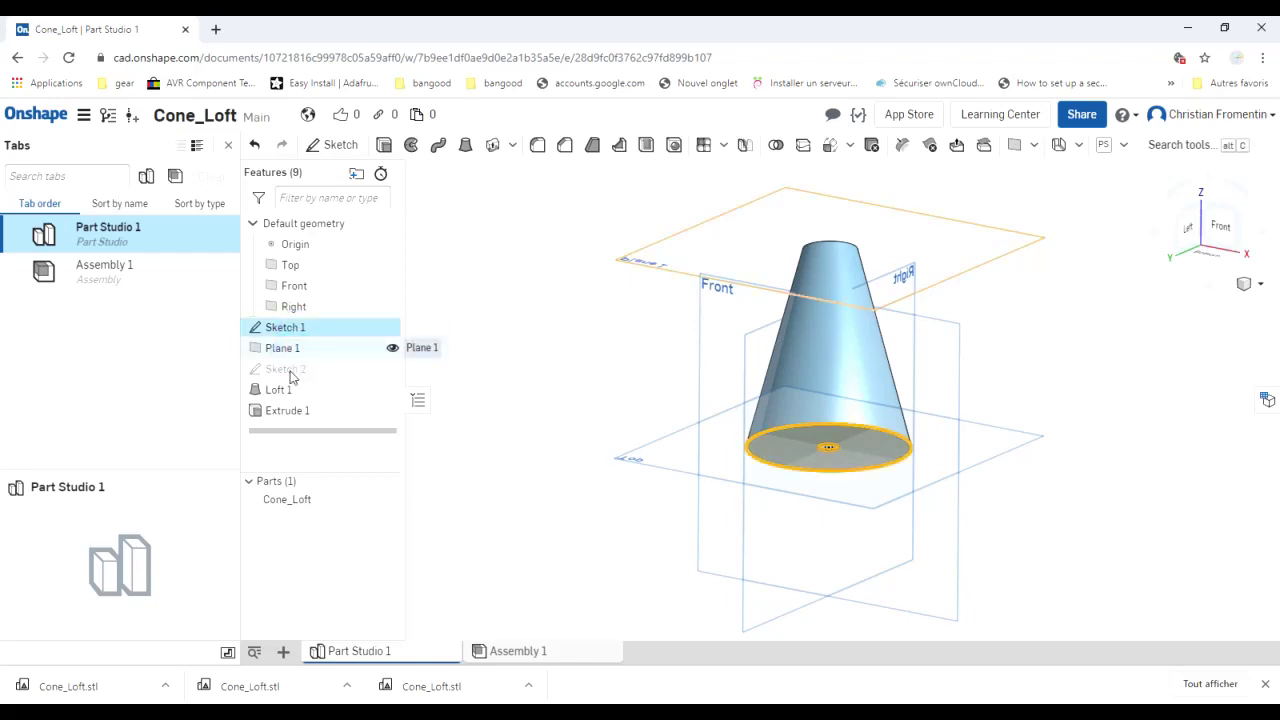
shift+click(289, 372)
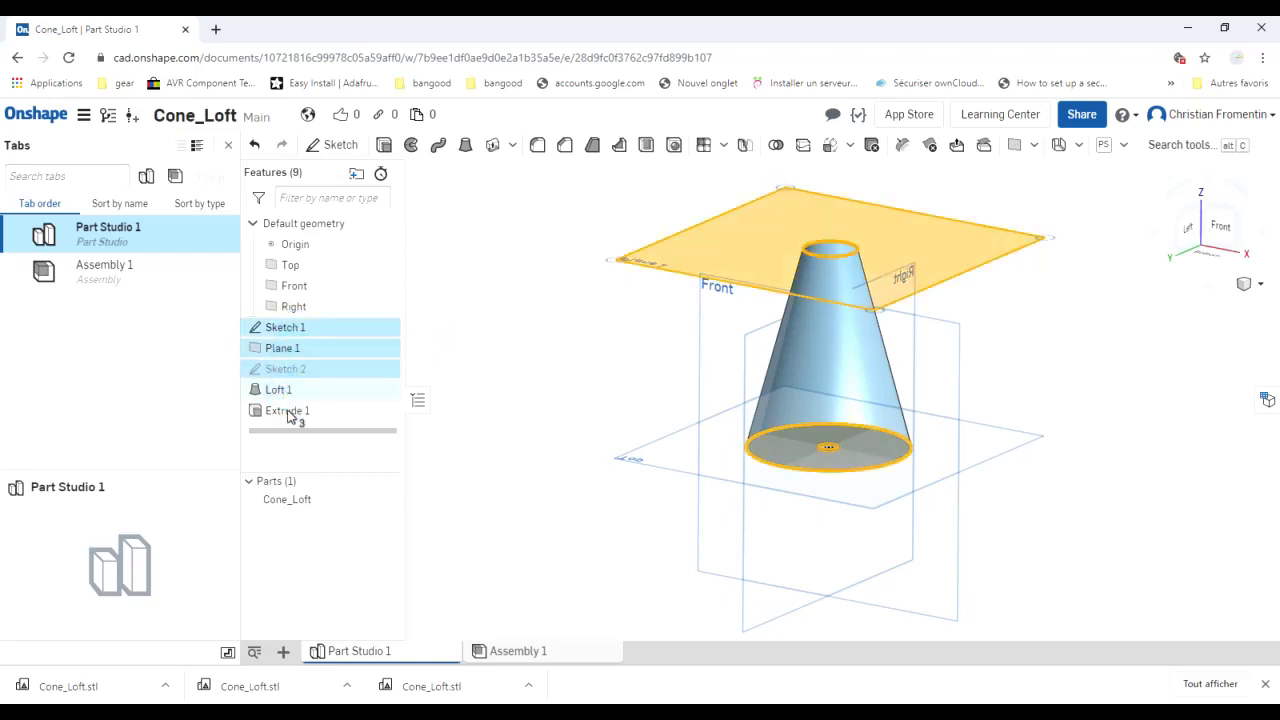
shift+click(289, 417)
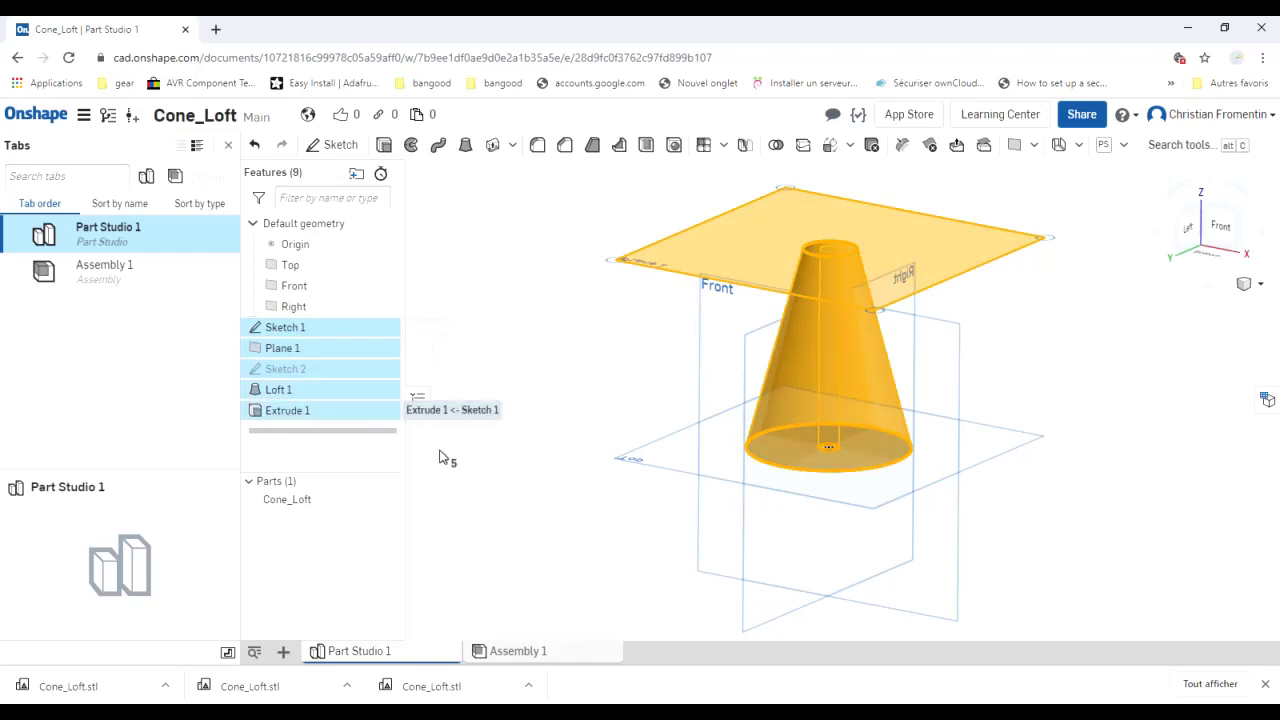
right_click(315, 374)
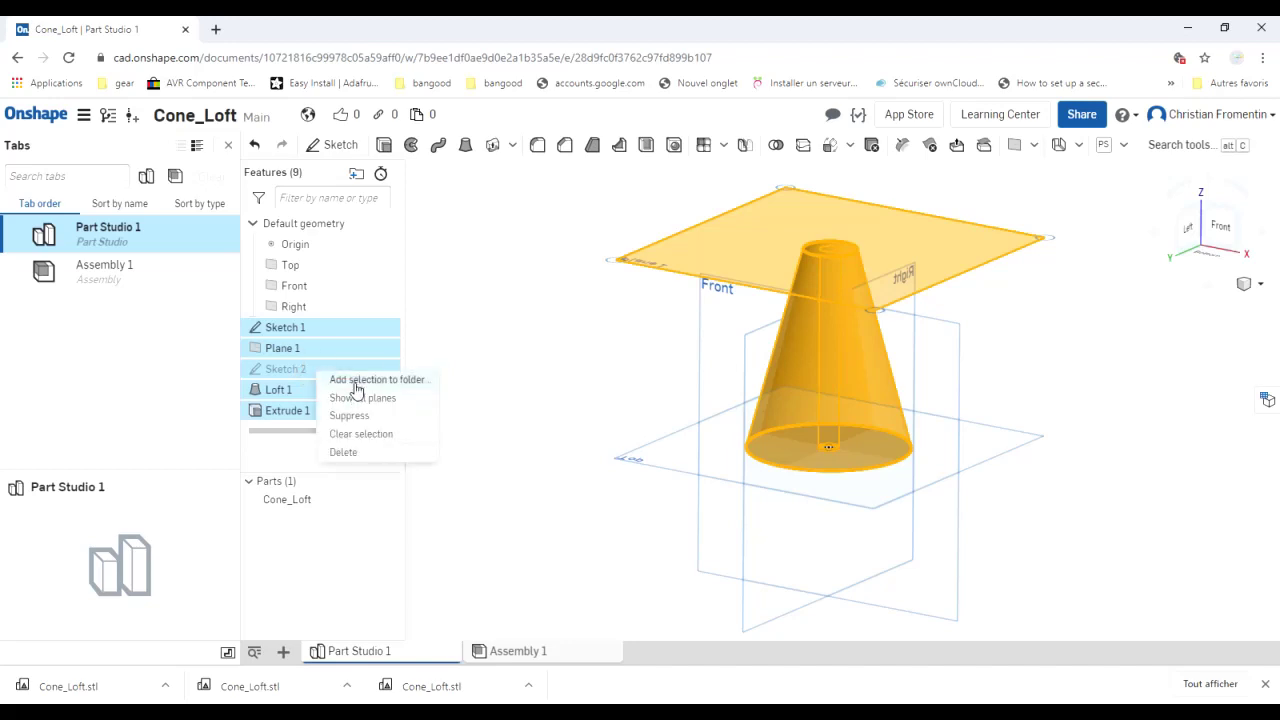
click(355, 380)
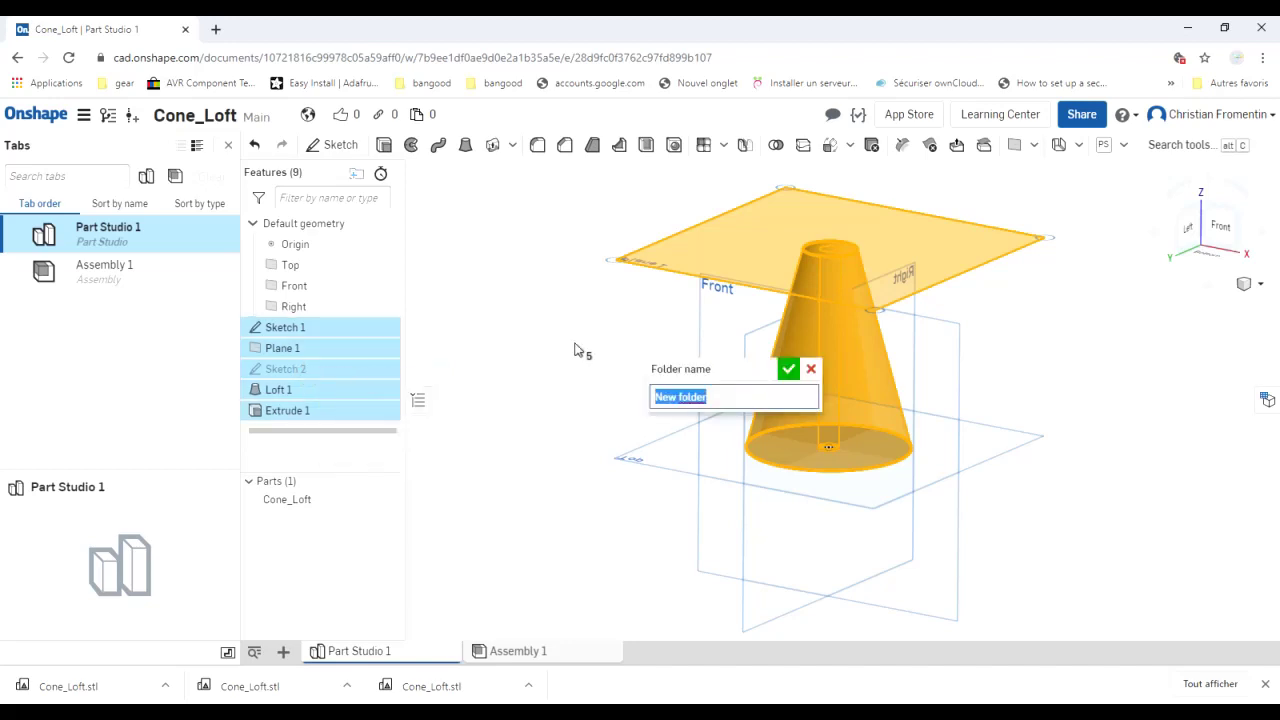
text(Cone)
scroll(575, 350, down, 2)
key(Return)
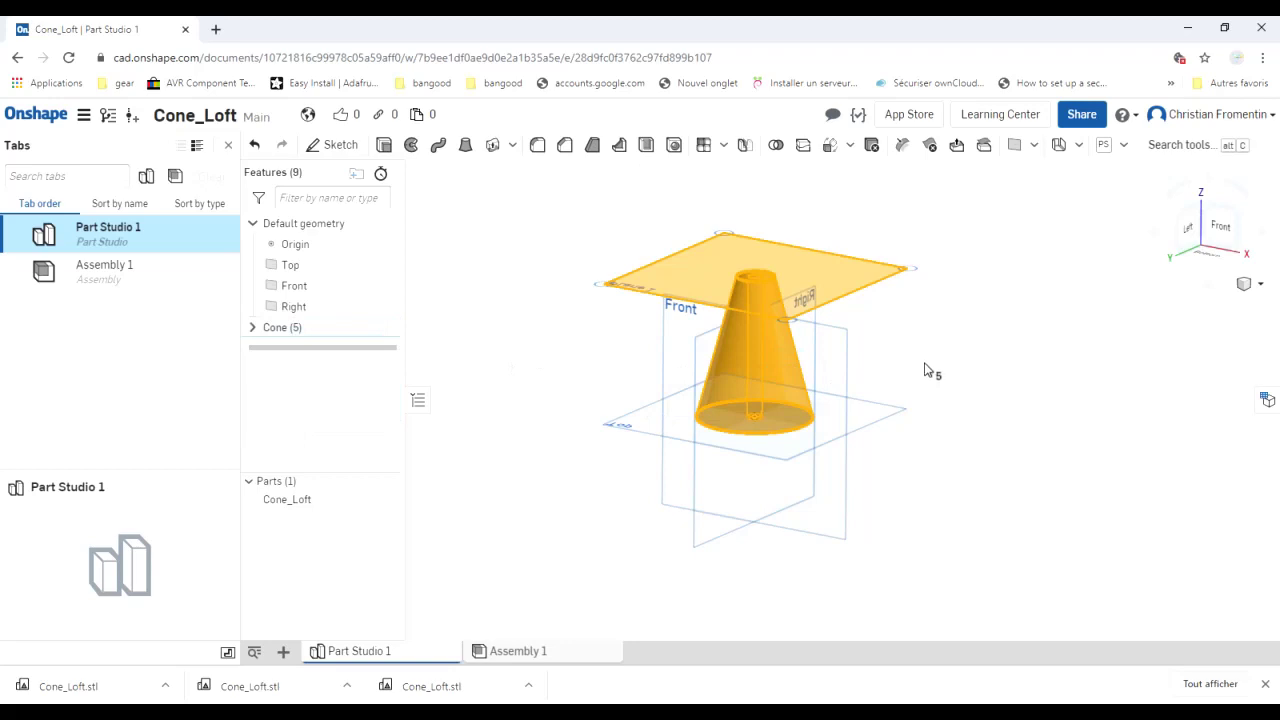
click(505, 478)
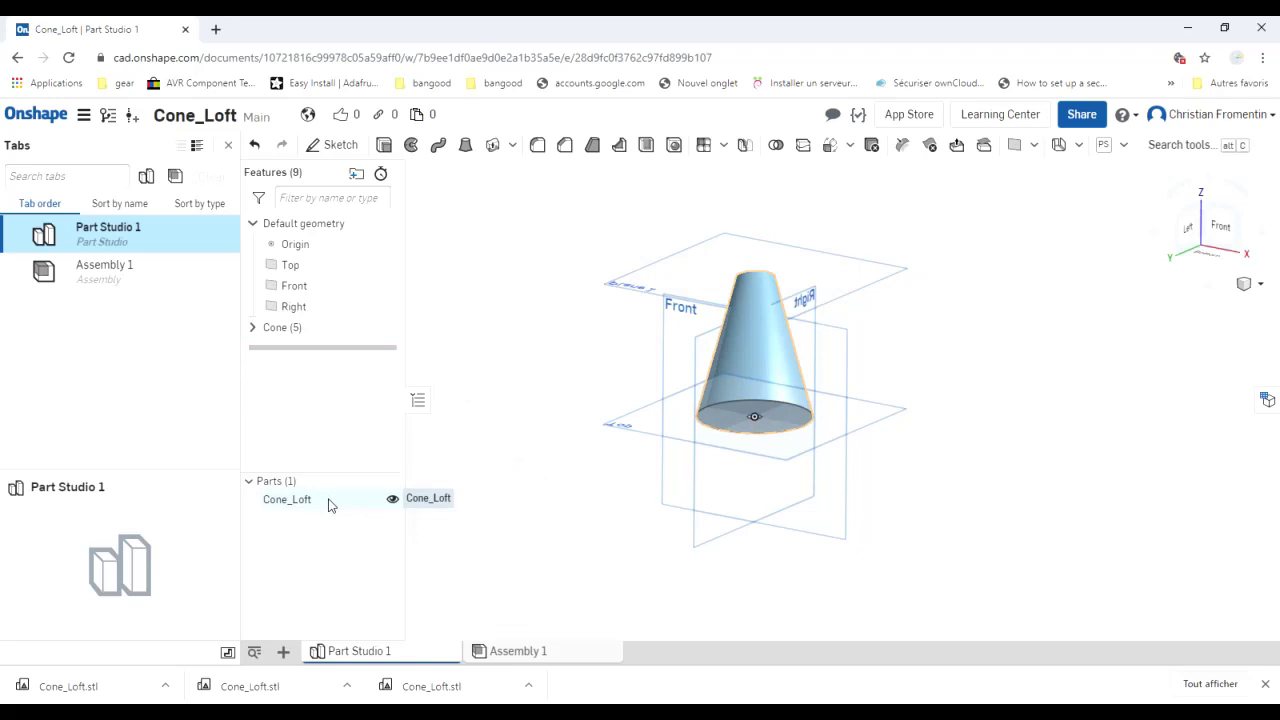
Open the export settings for the Cone_Loft part and shorten the export file name to Cone_Loft.
right_click(330, 503)
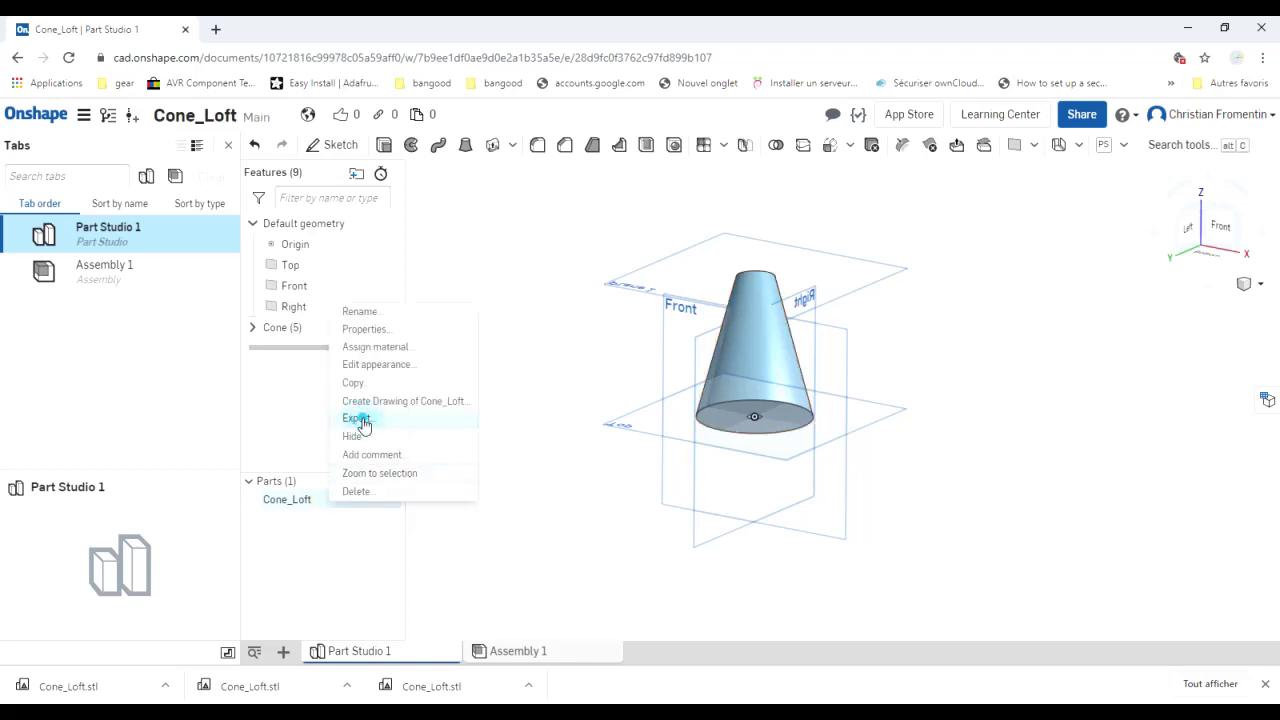
click(358, 419)
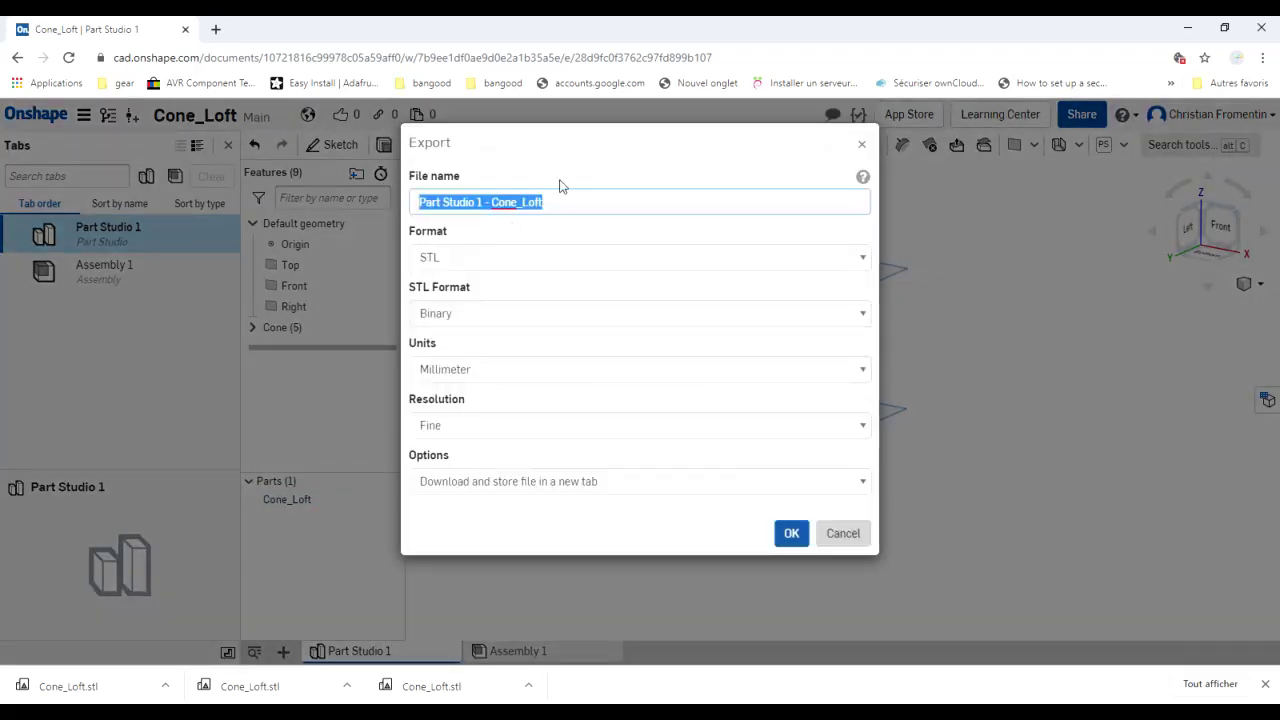
click(569, 203)
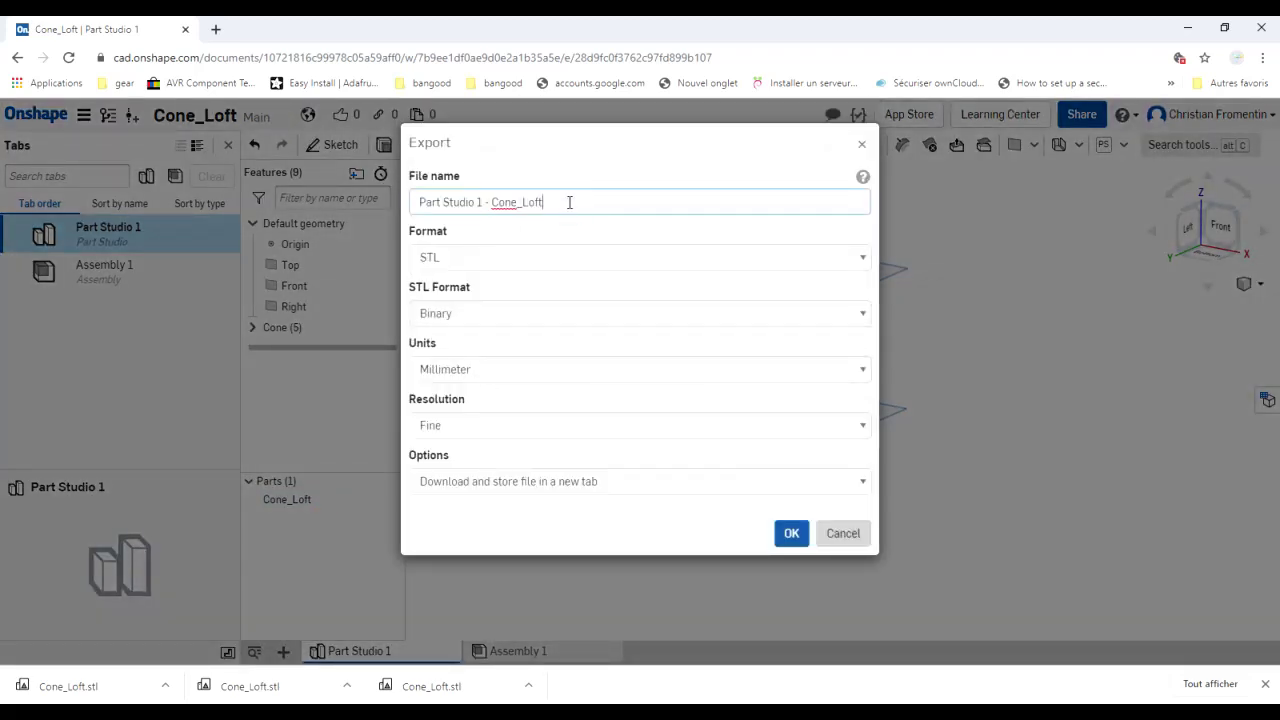
drag(491, 204, 410, 231)
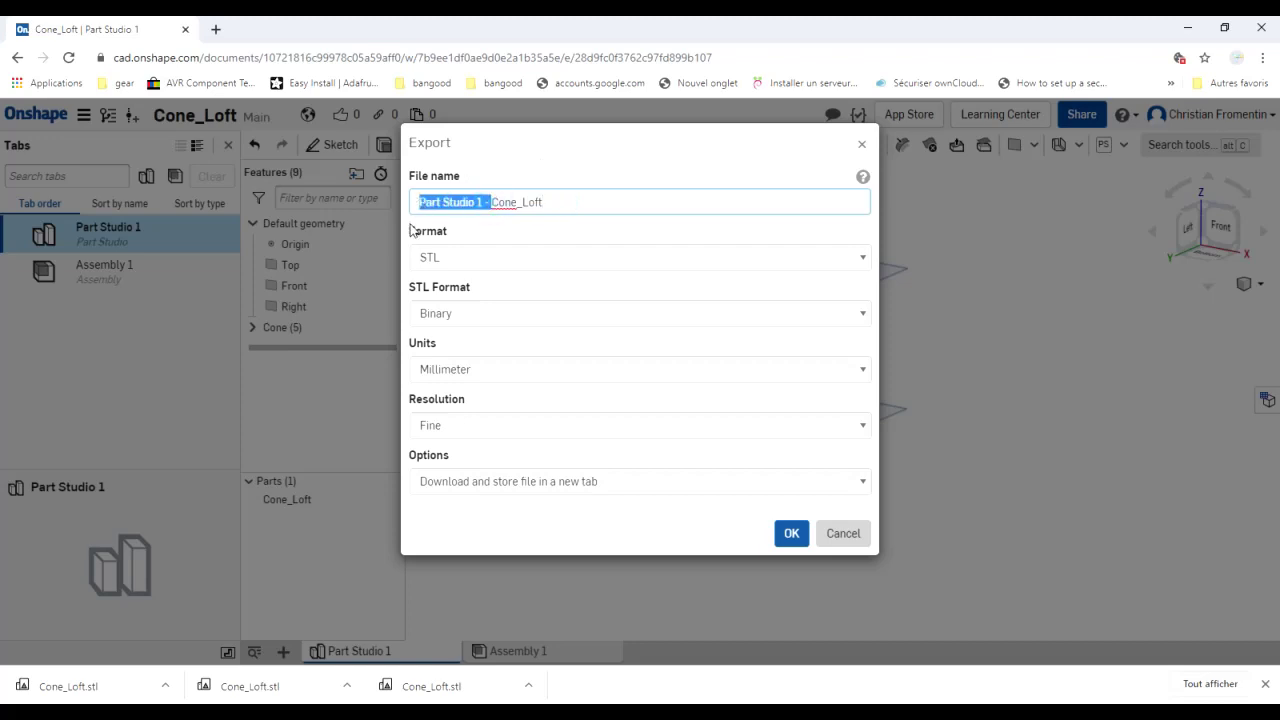
key(BackSpace)
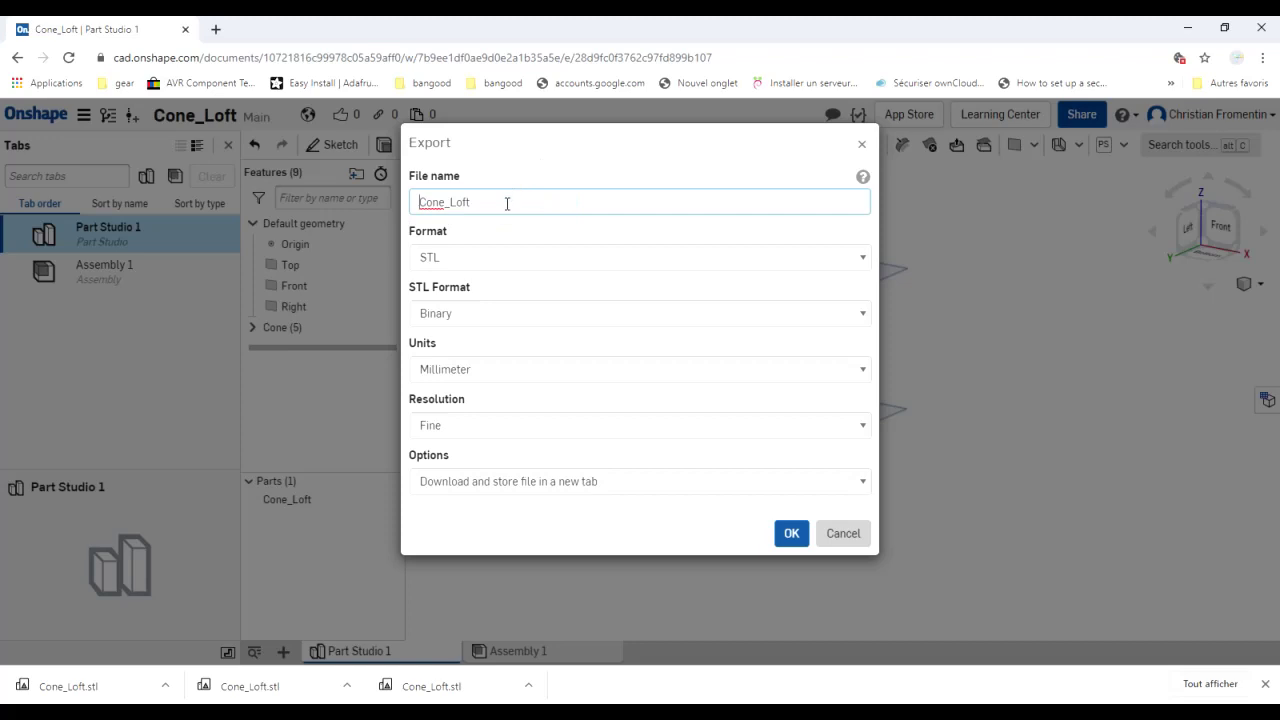
Review the export options and export the part as a Binary STL in Millimeter units with Fine resolution.
click(497, 255)
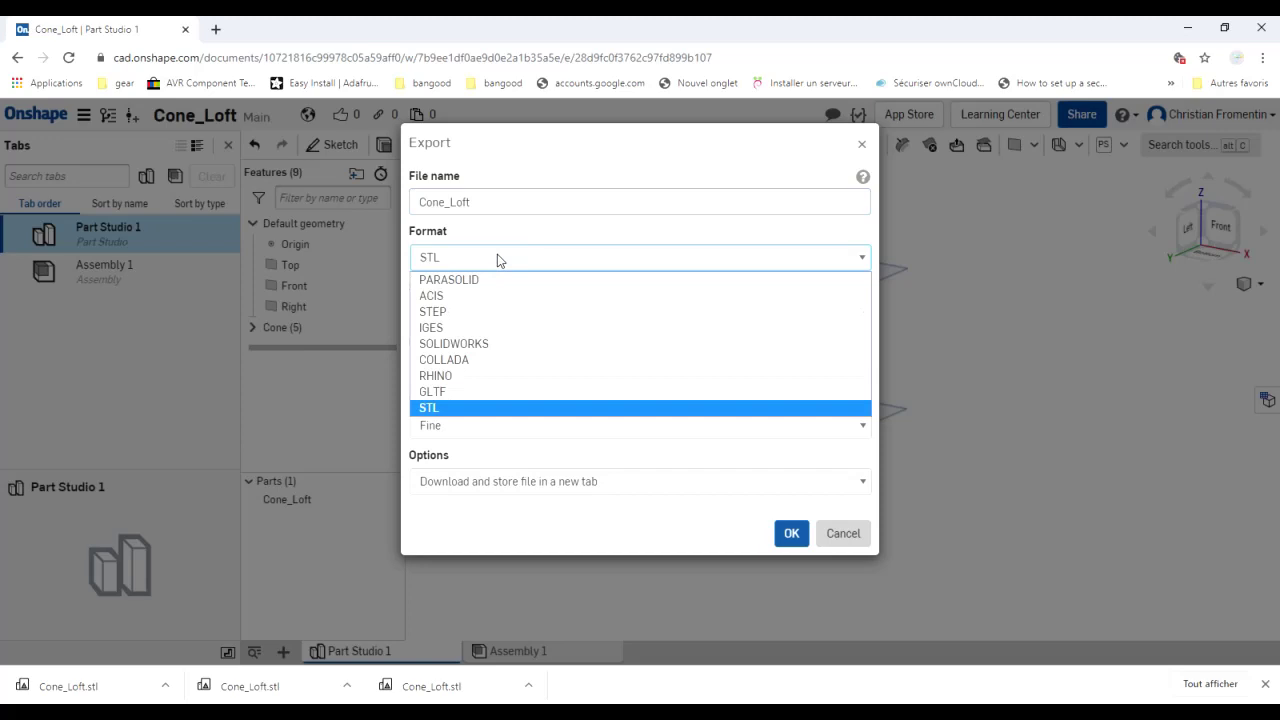
click(497, 257)
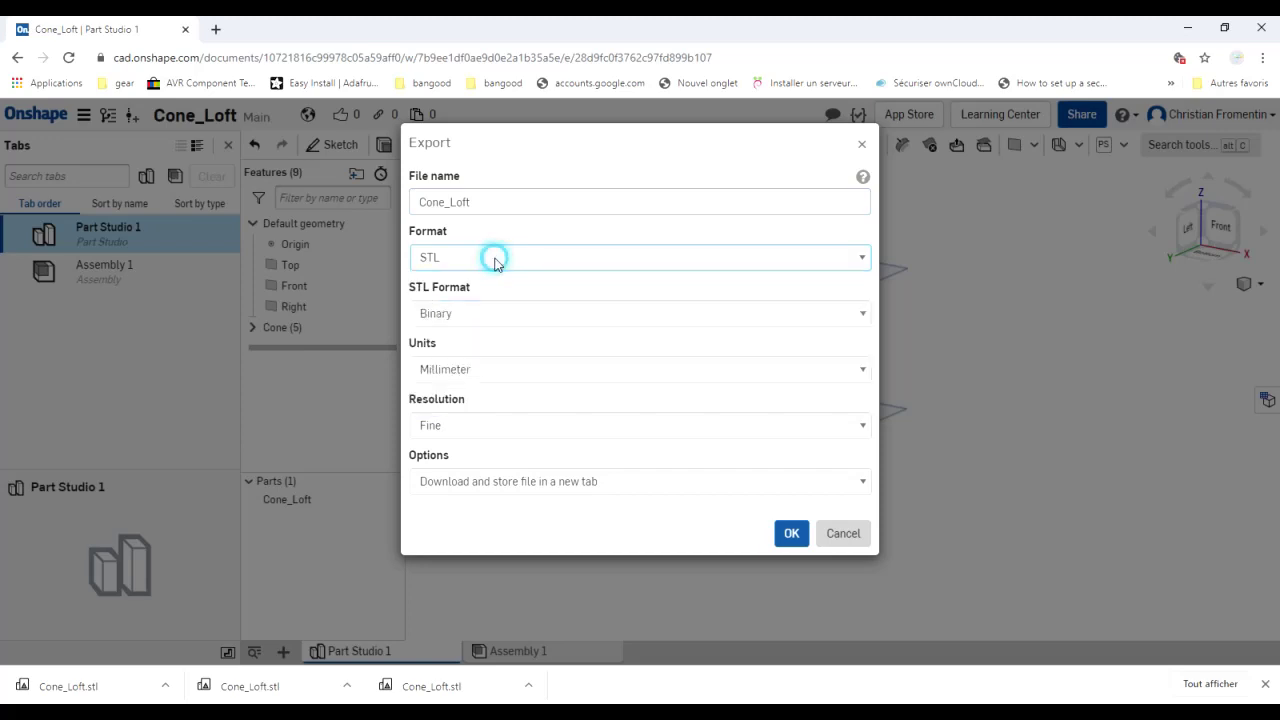
click(495, 316)
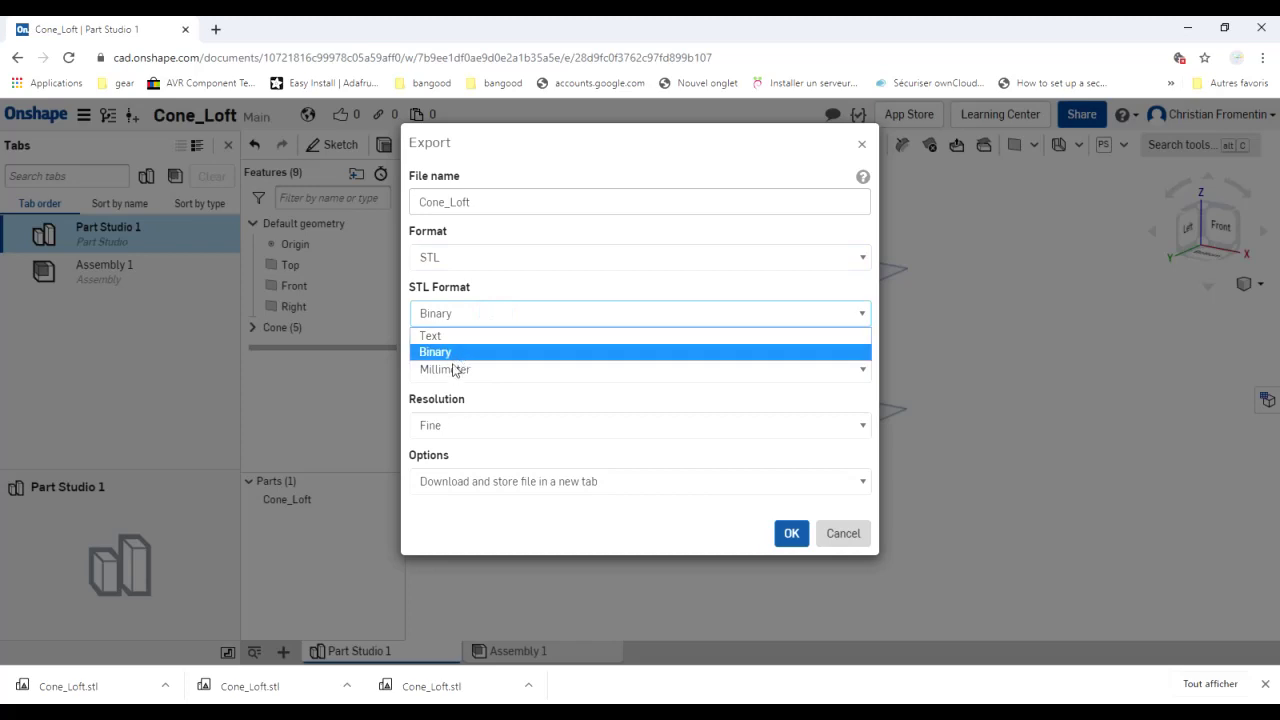
click(465, 353)
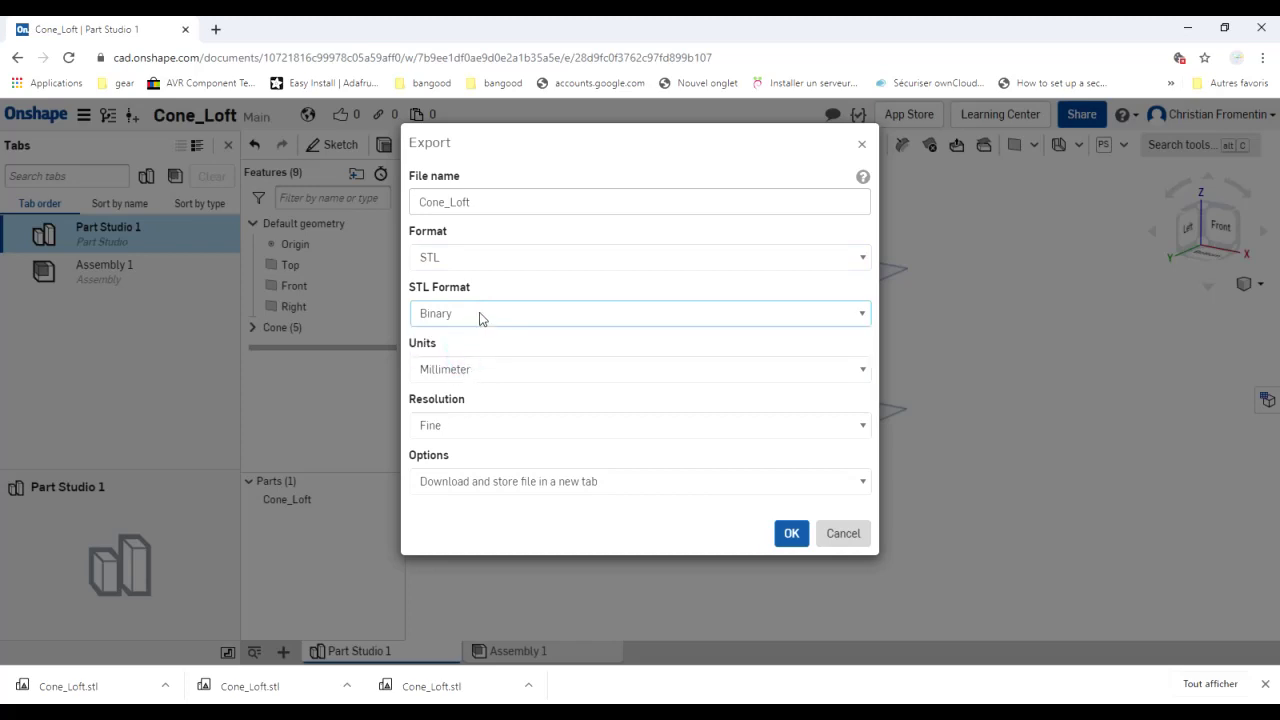
click(491, 373)
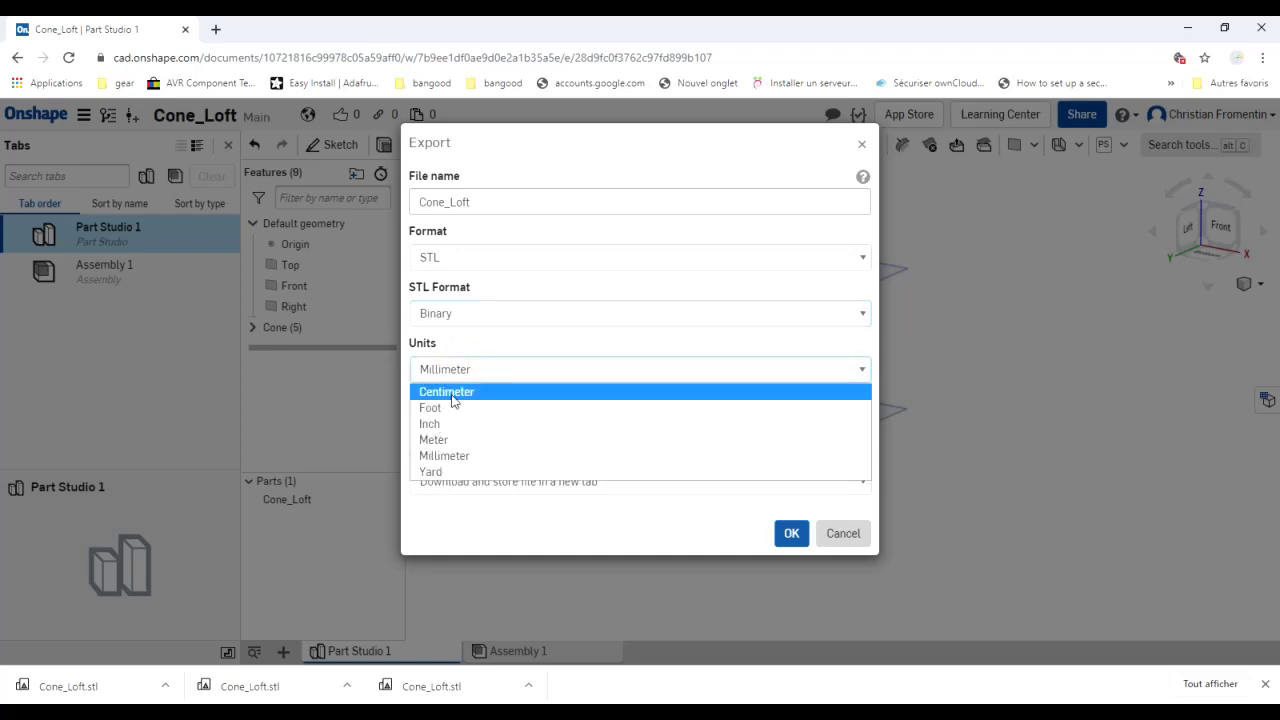
click(502, 370)
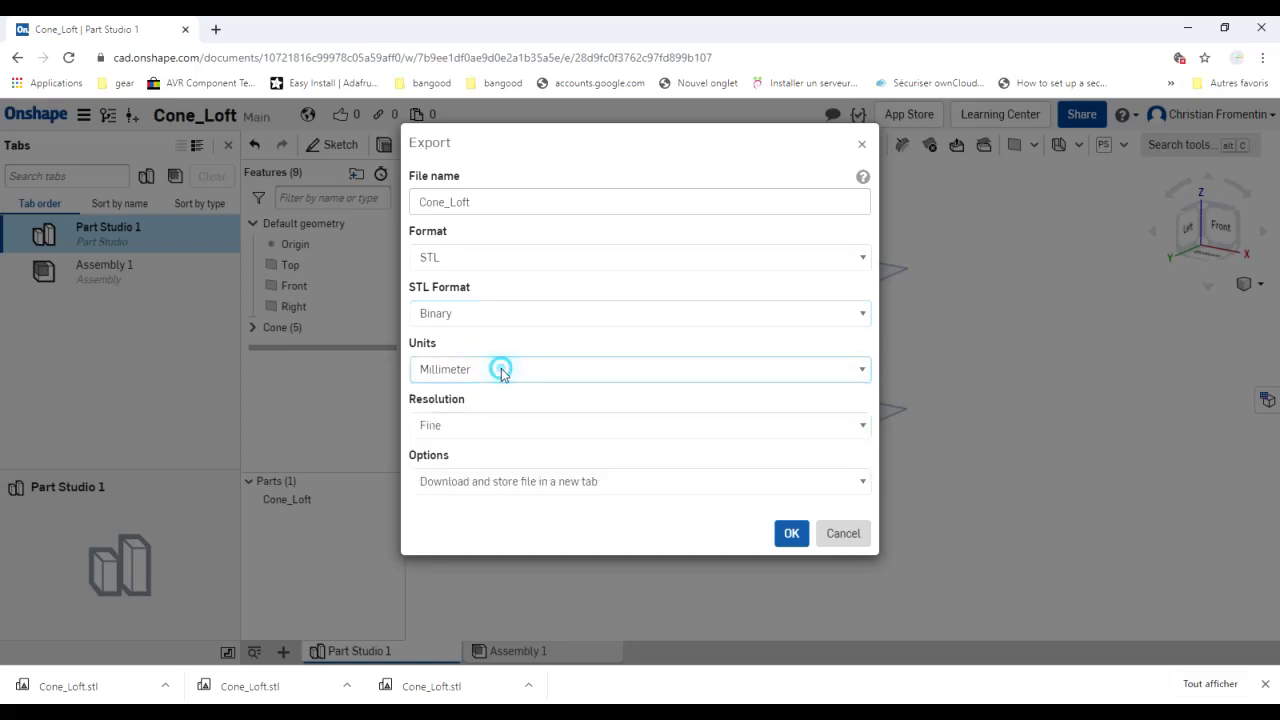
click(496, 428)
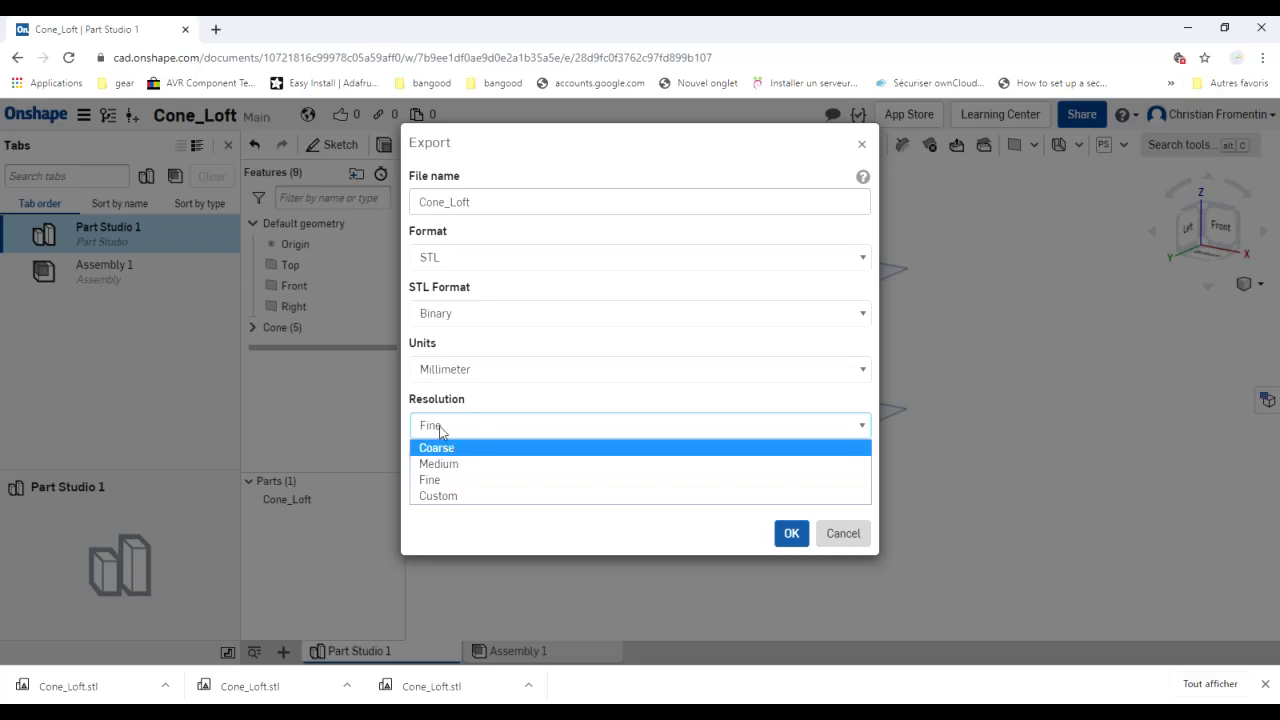
click(440, 496)
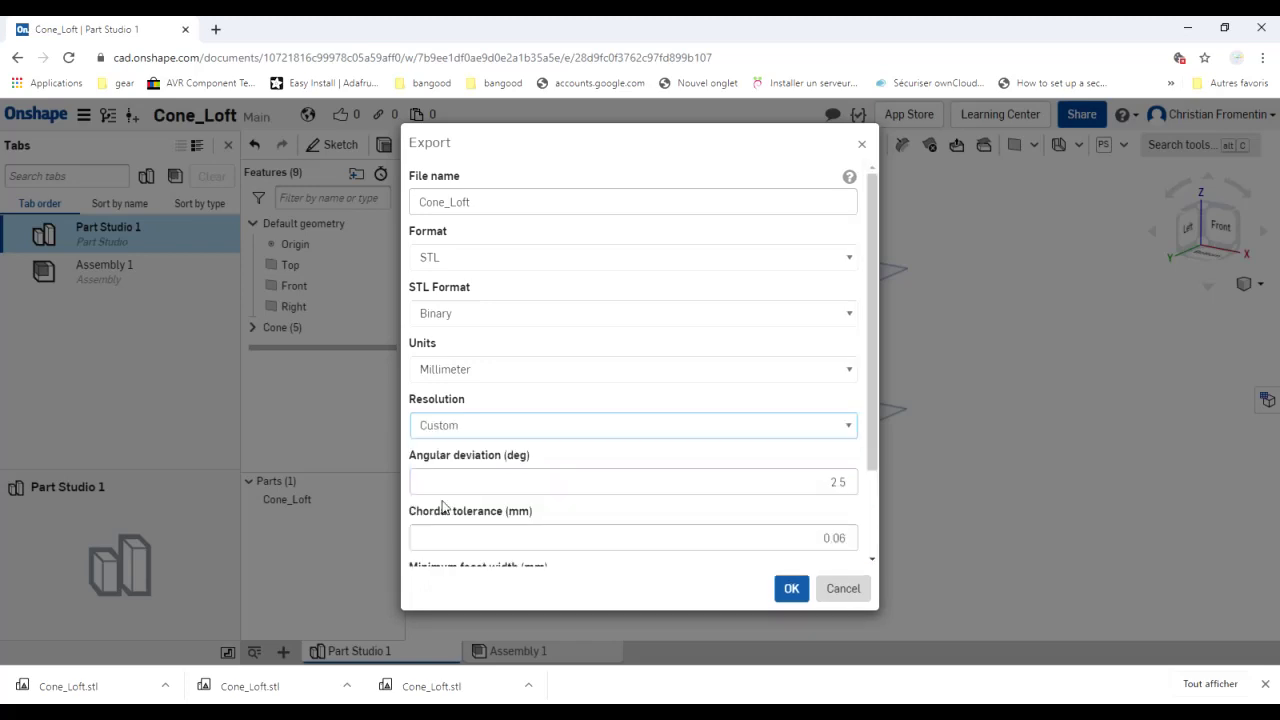
click(477, 426)
click(430, 482)
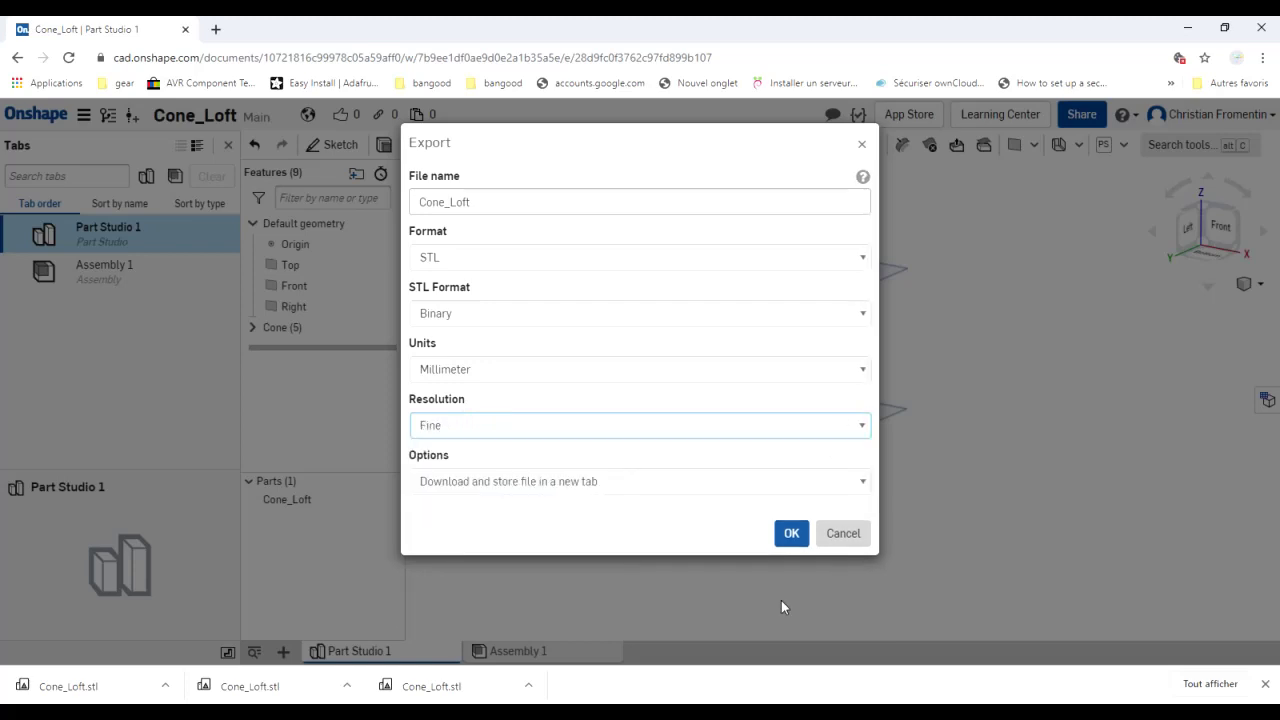
click(793, 534)
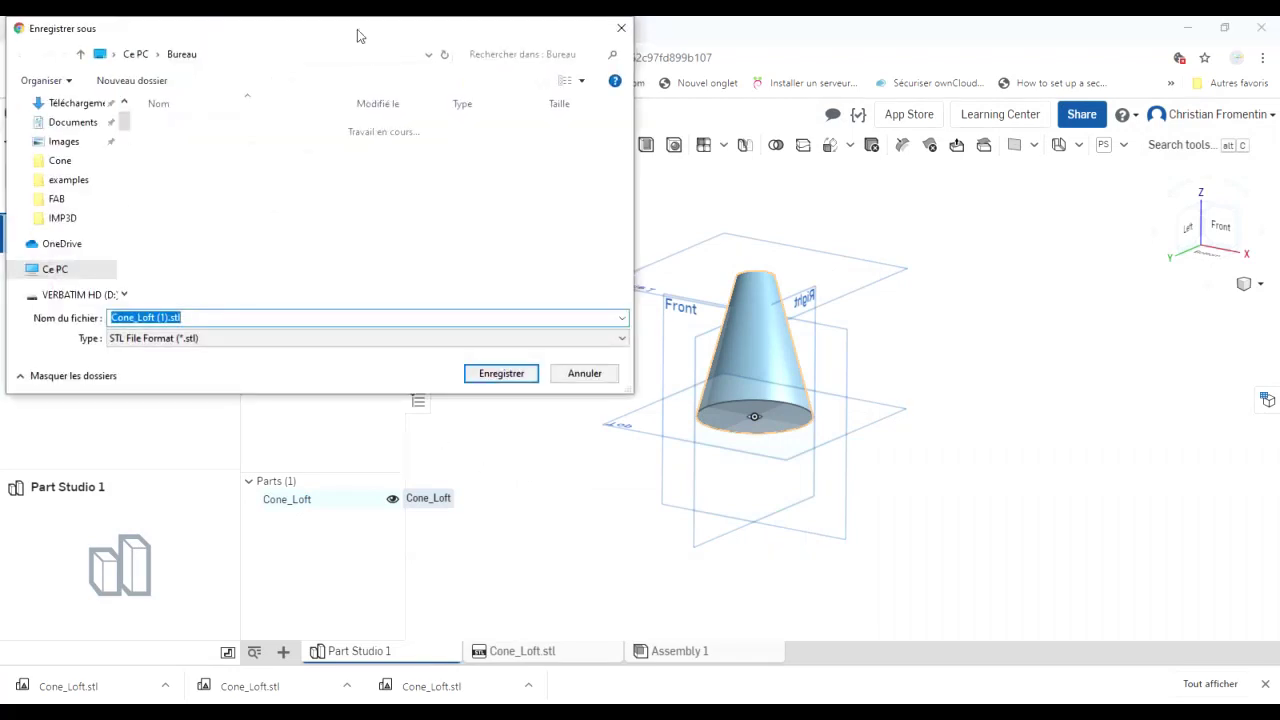
Save the exported file to the desktop (Bureau) as Cone_Loft.stl, replacing the existing file.
drag(355, 32, 484, 214)
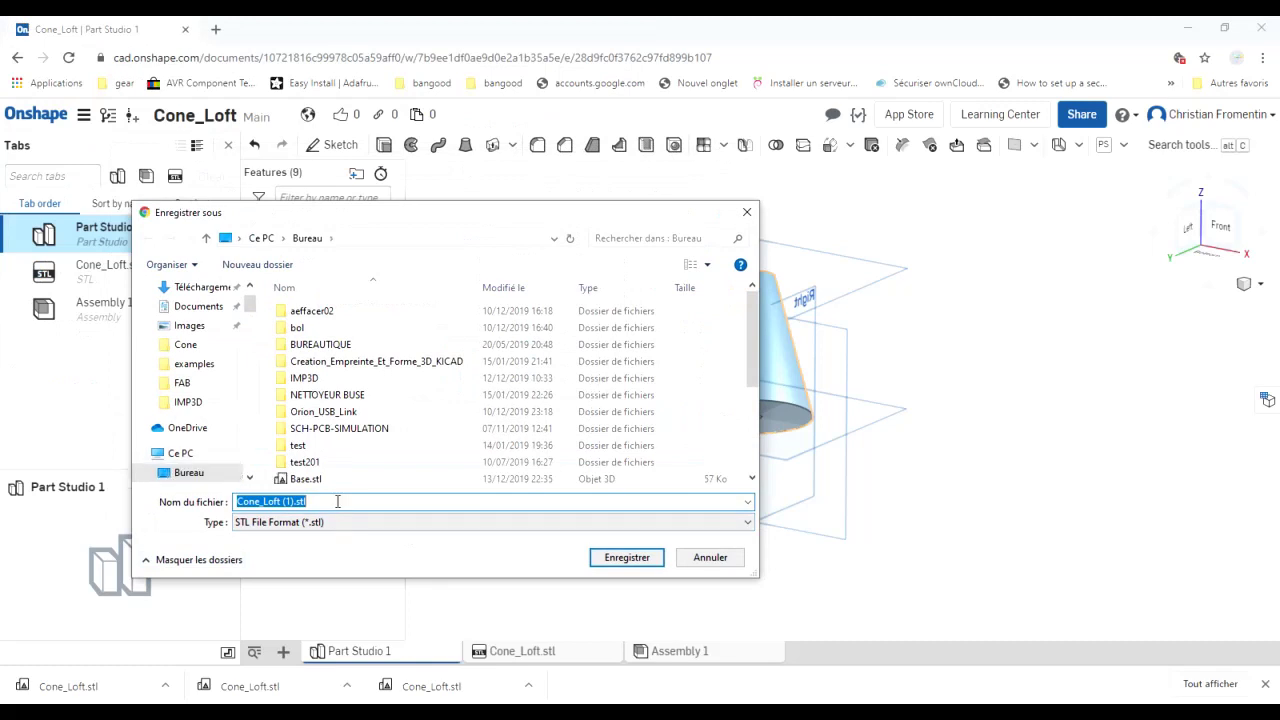
click(299, 501)
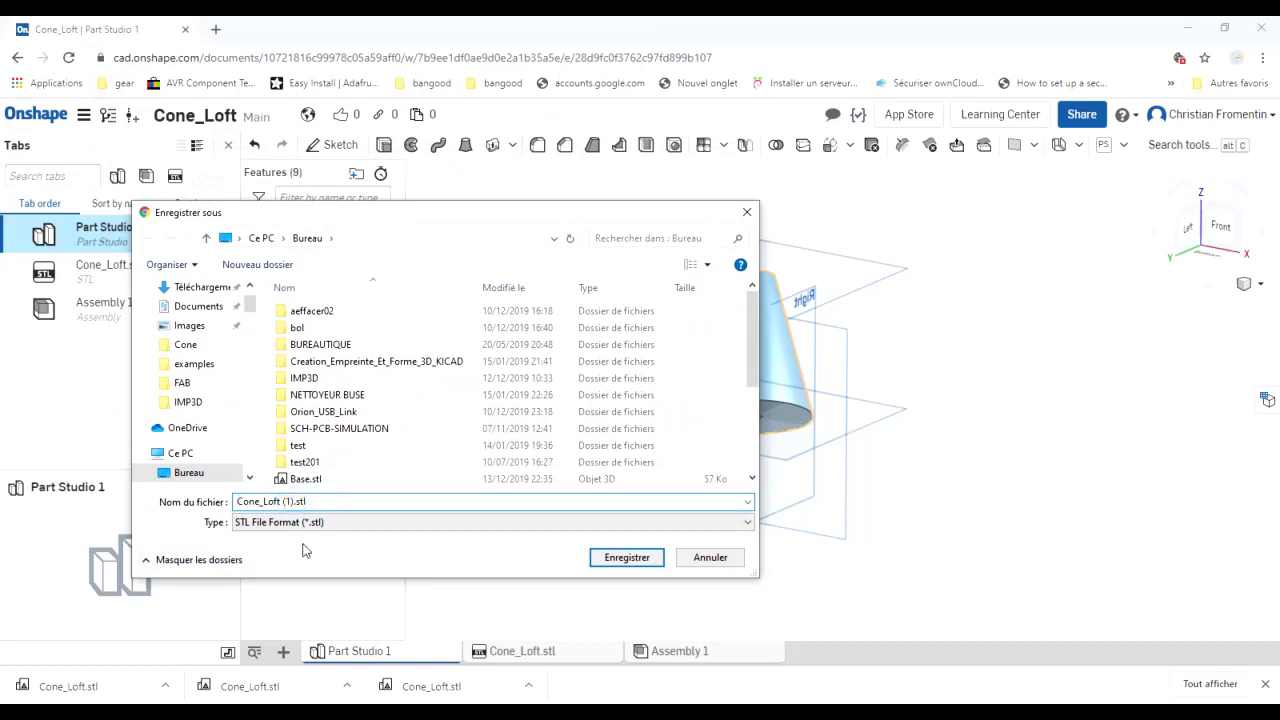
key(BackSpace)
key(BackSpace)
key(BackSpace)
key(BackSpace)
click(615, 560)
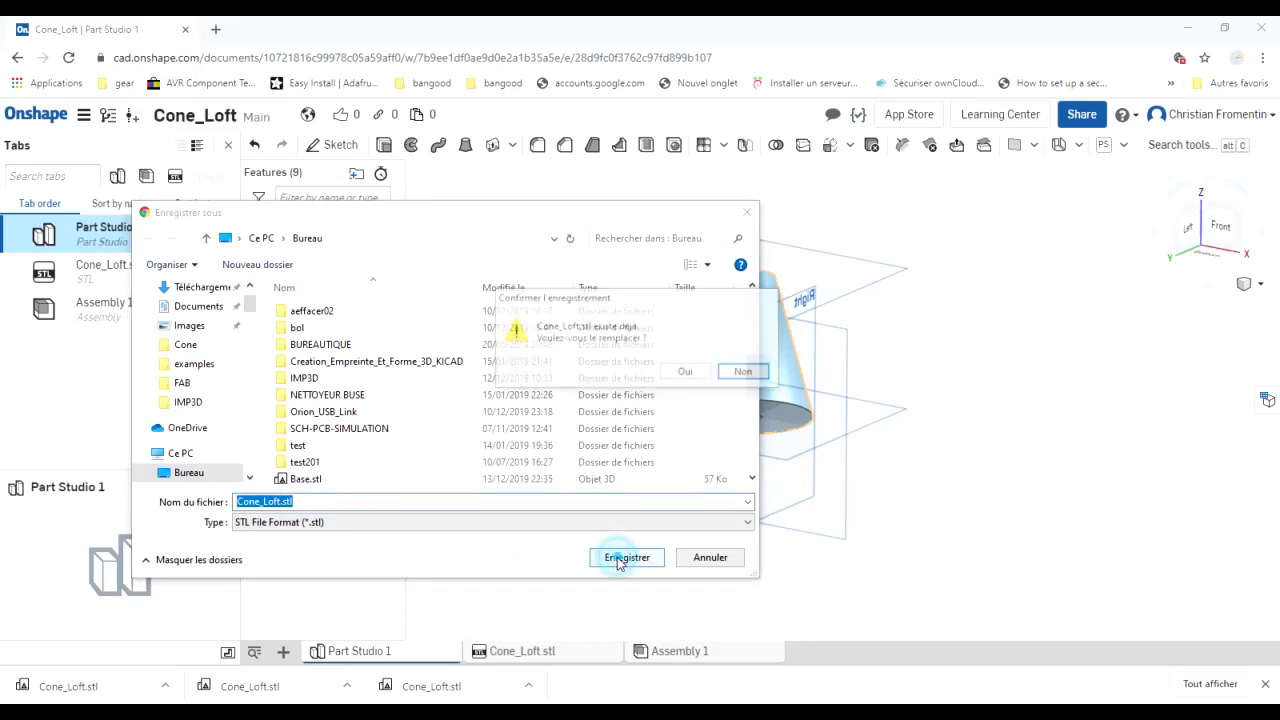
click(683, 372)
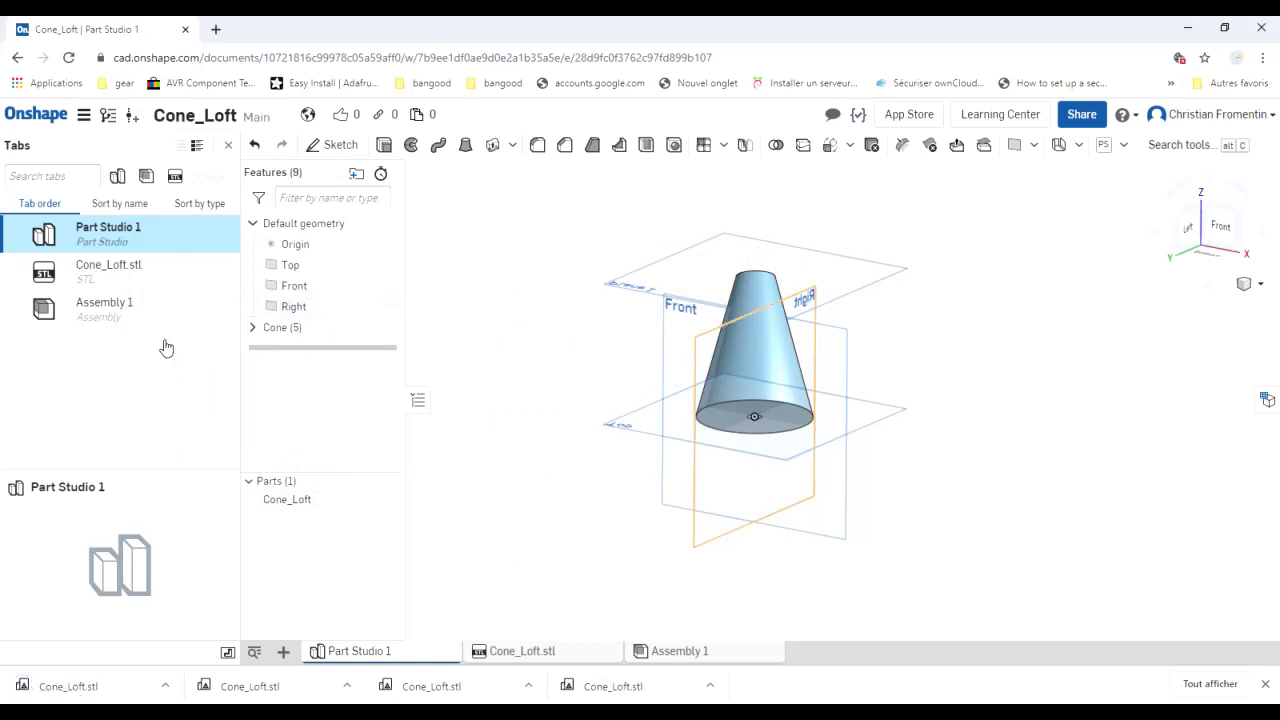
right_click(298, 502)
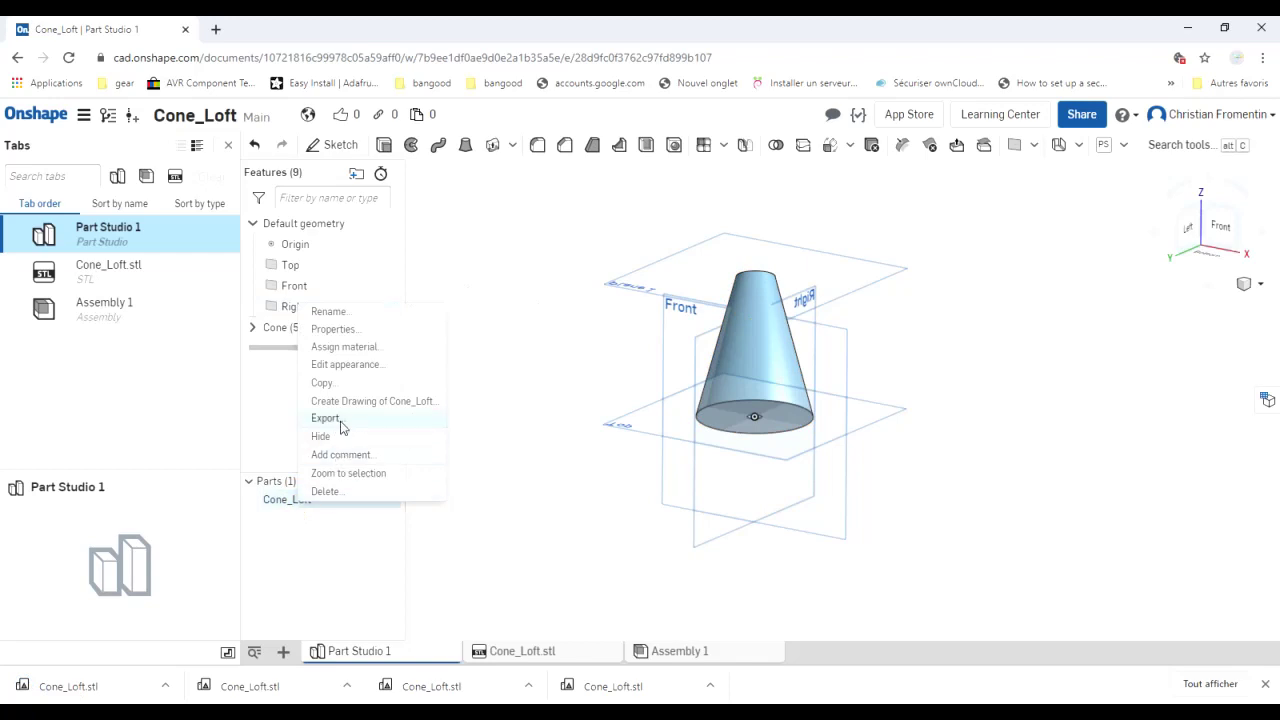
click(529, 402)
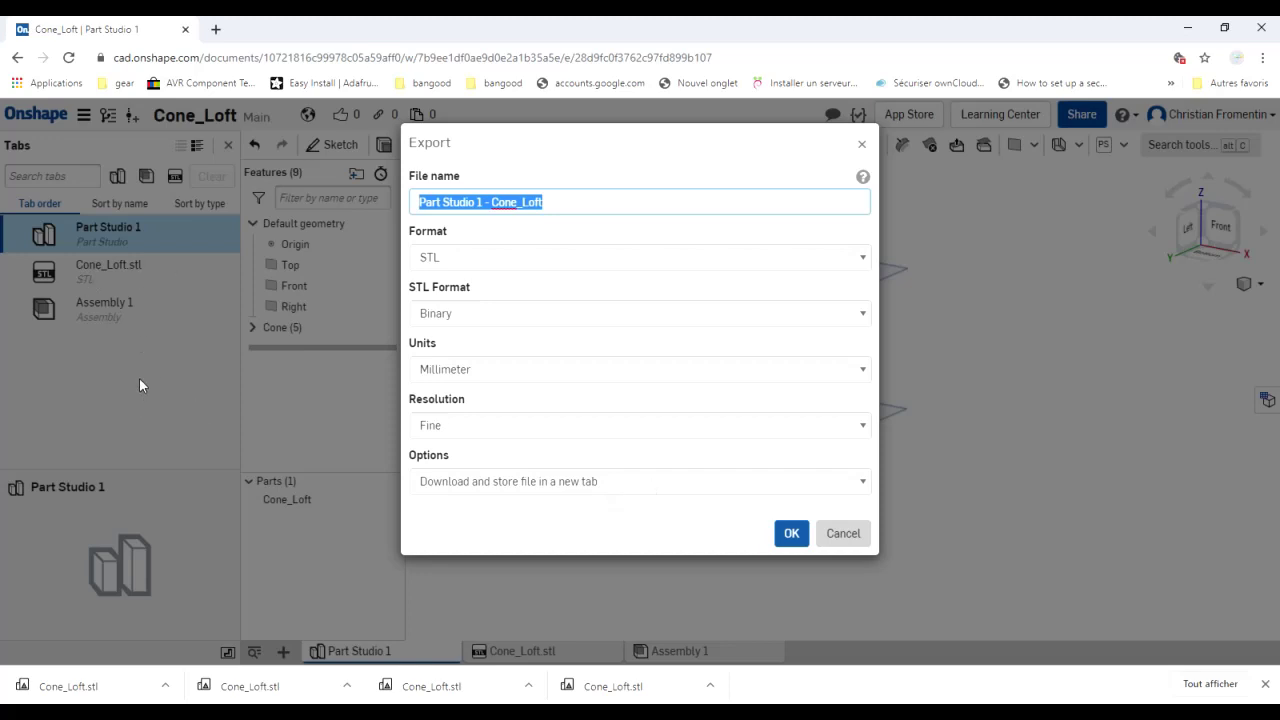
click(840, 536)
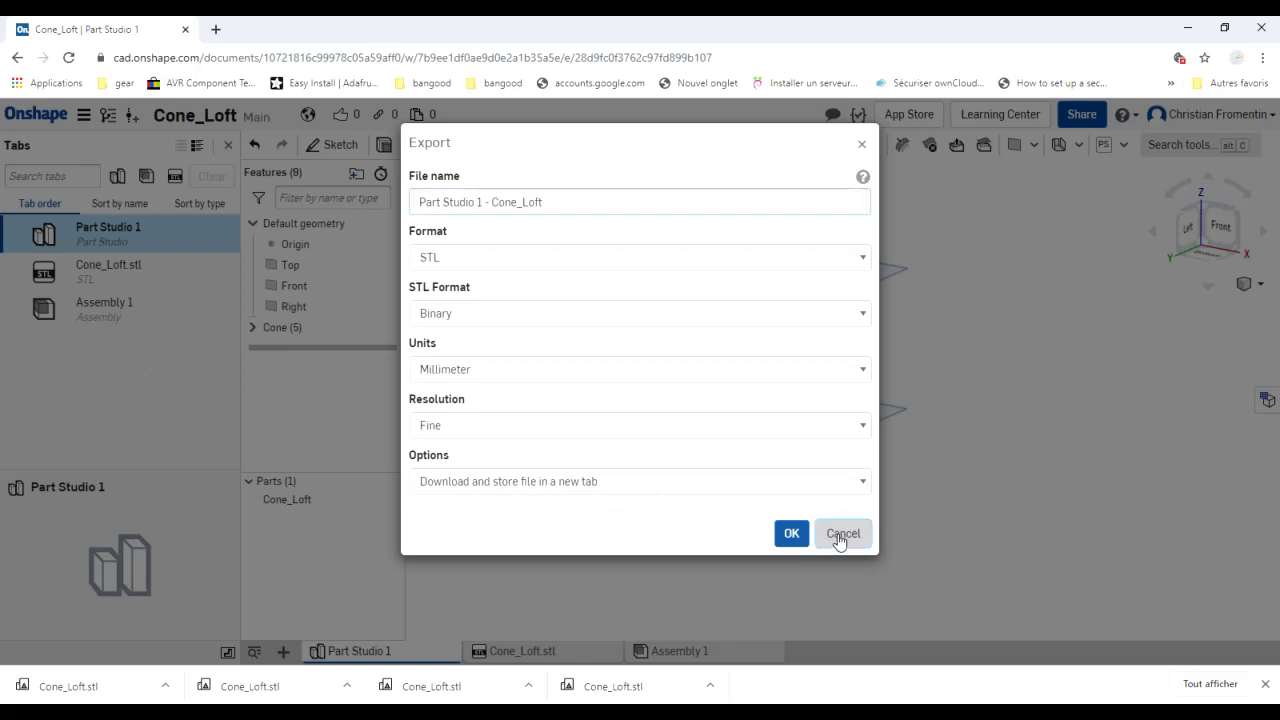